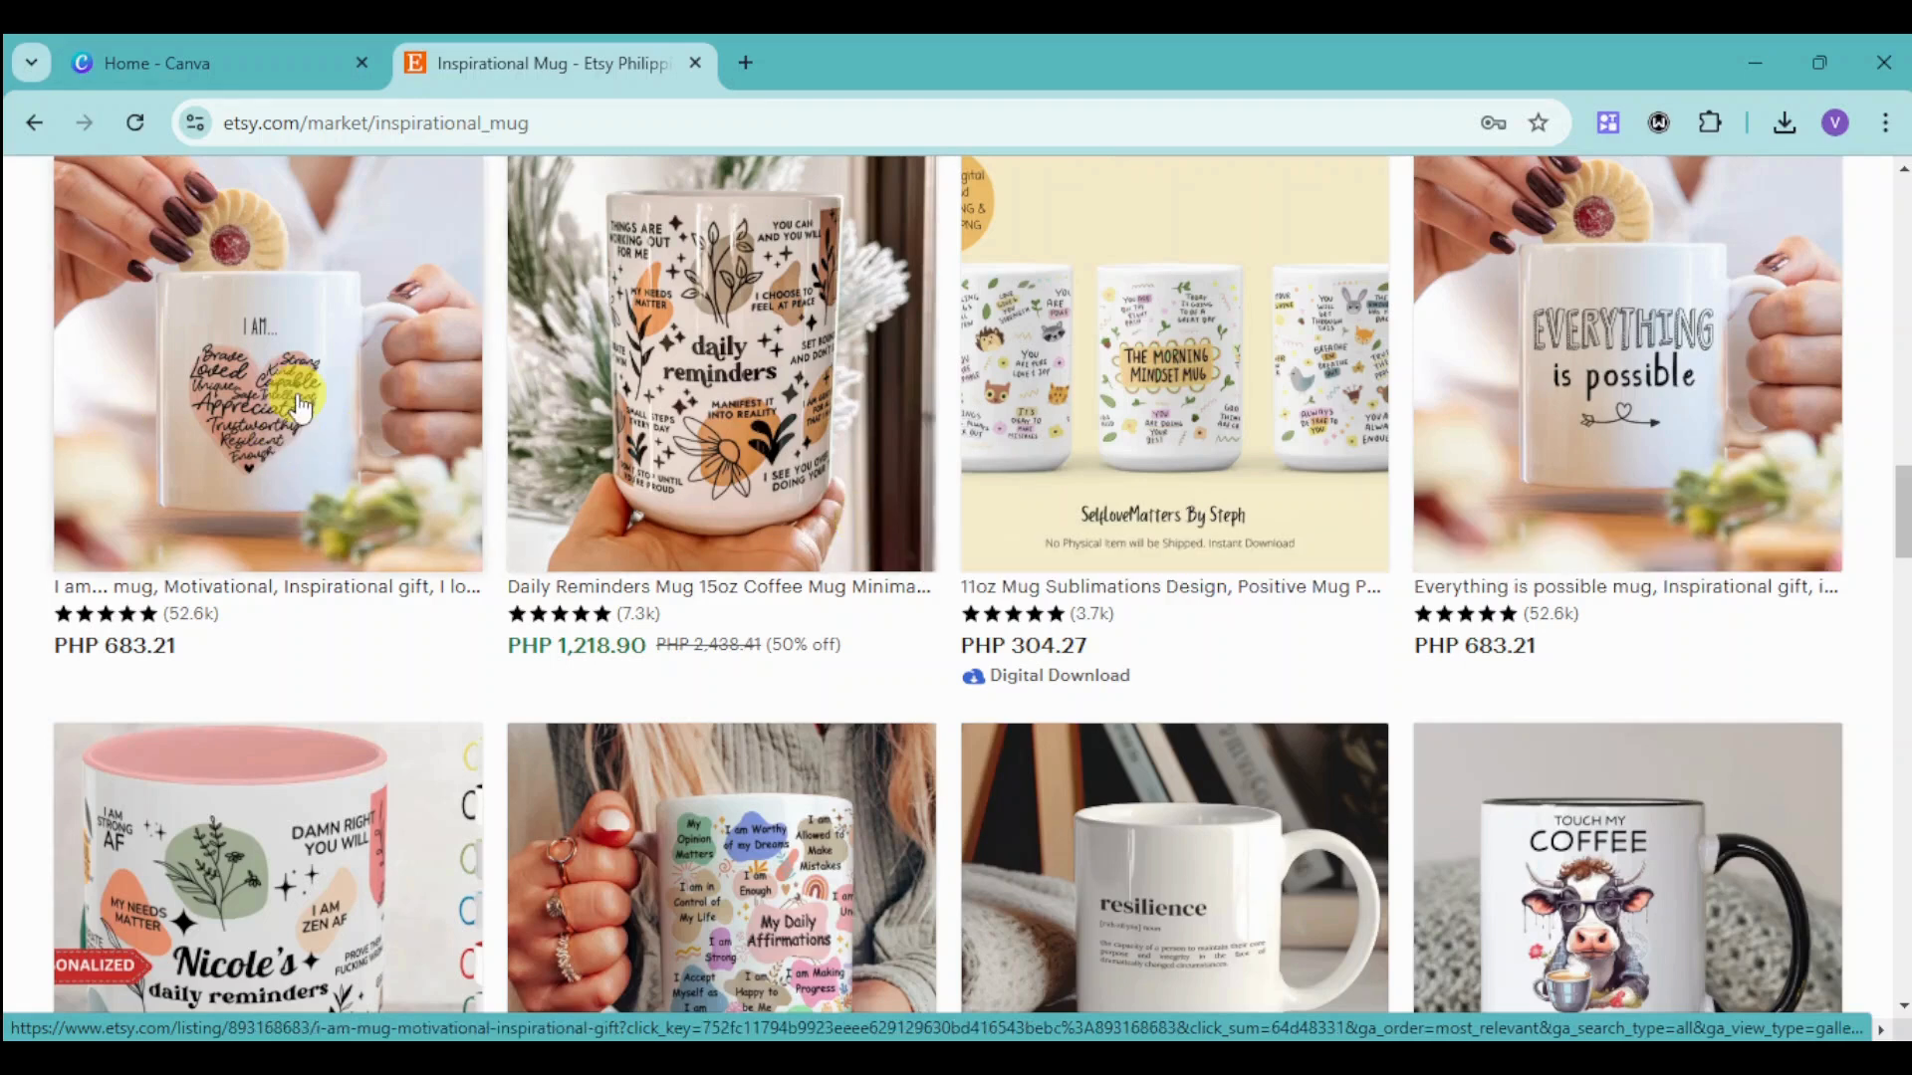
Look through the inspirational mug listings on Etsy for design ideas.
scroll(557, 468, up, 1)
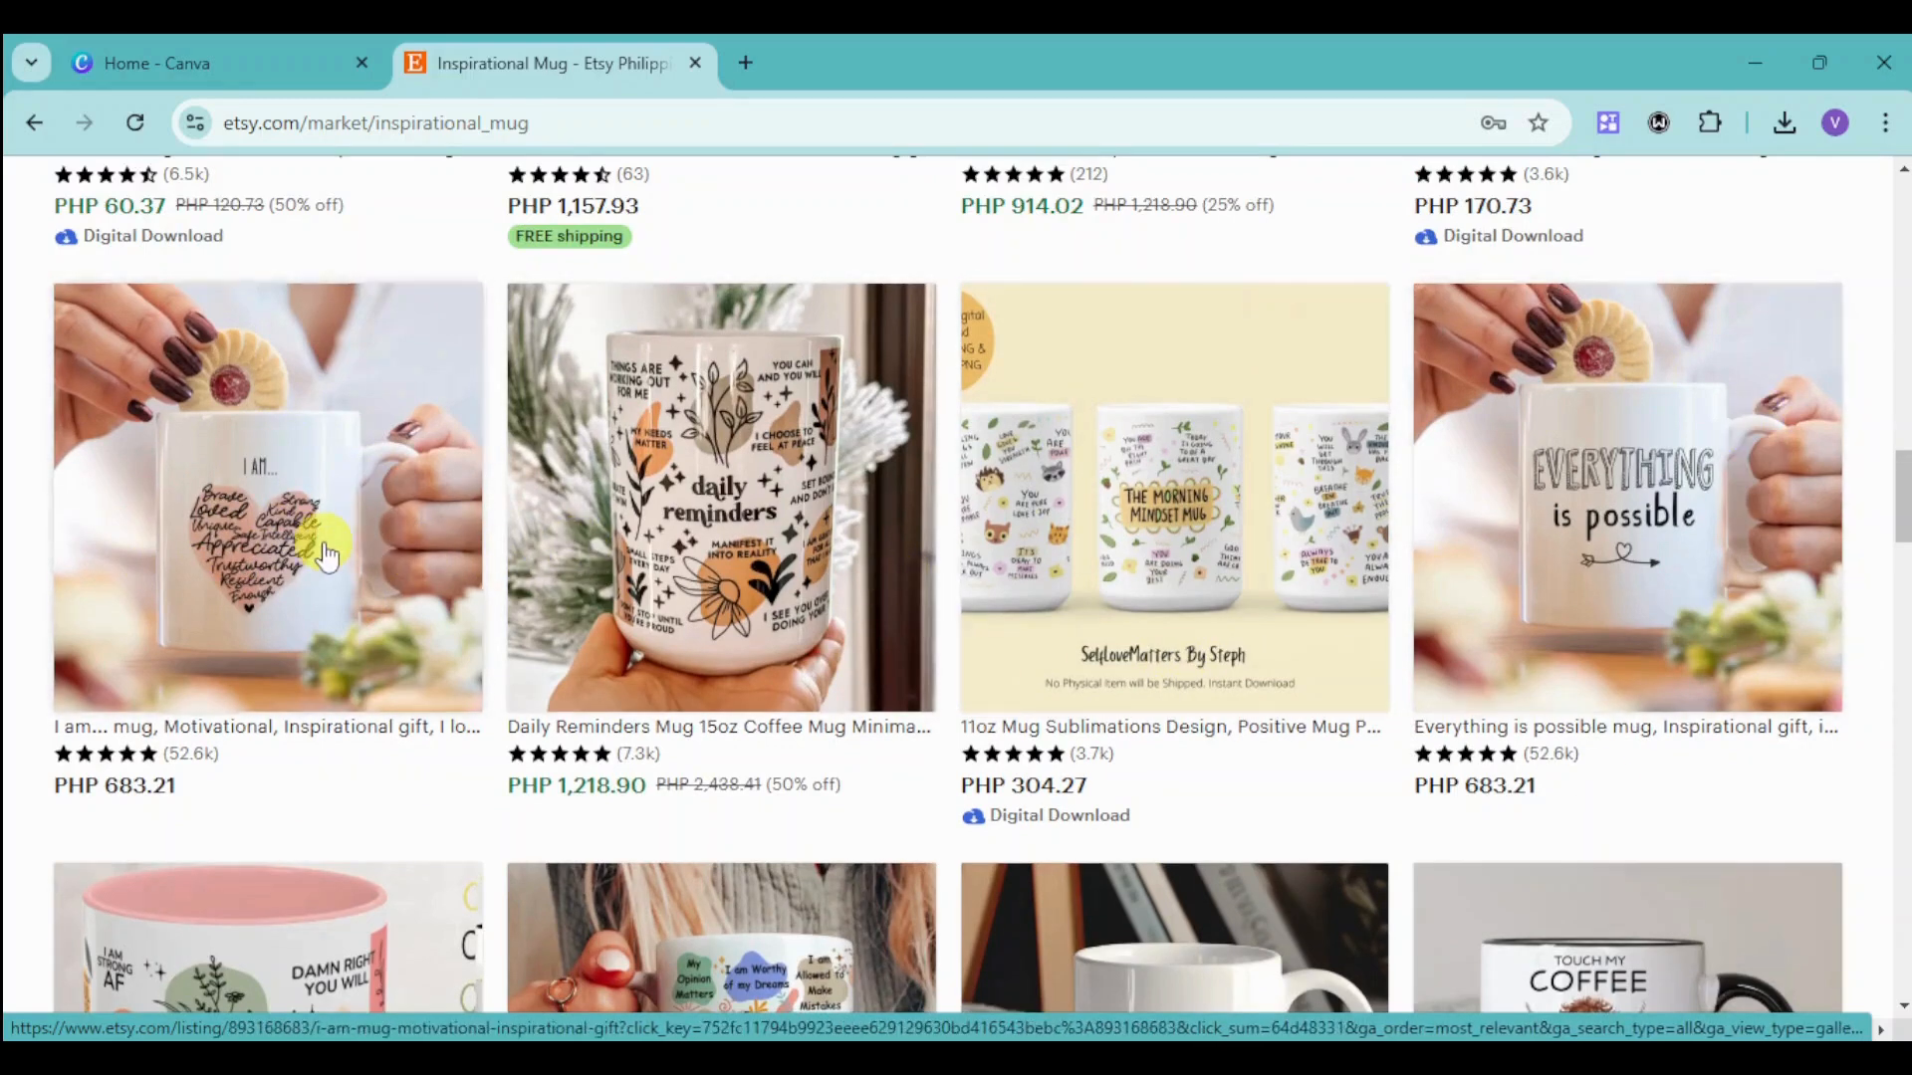
scroll(896, 649, down, 2)
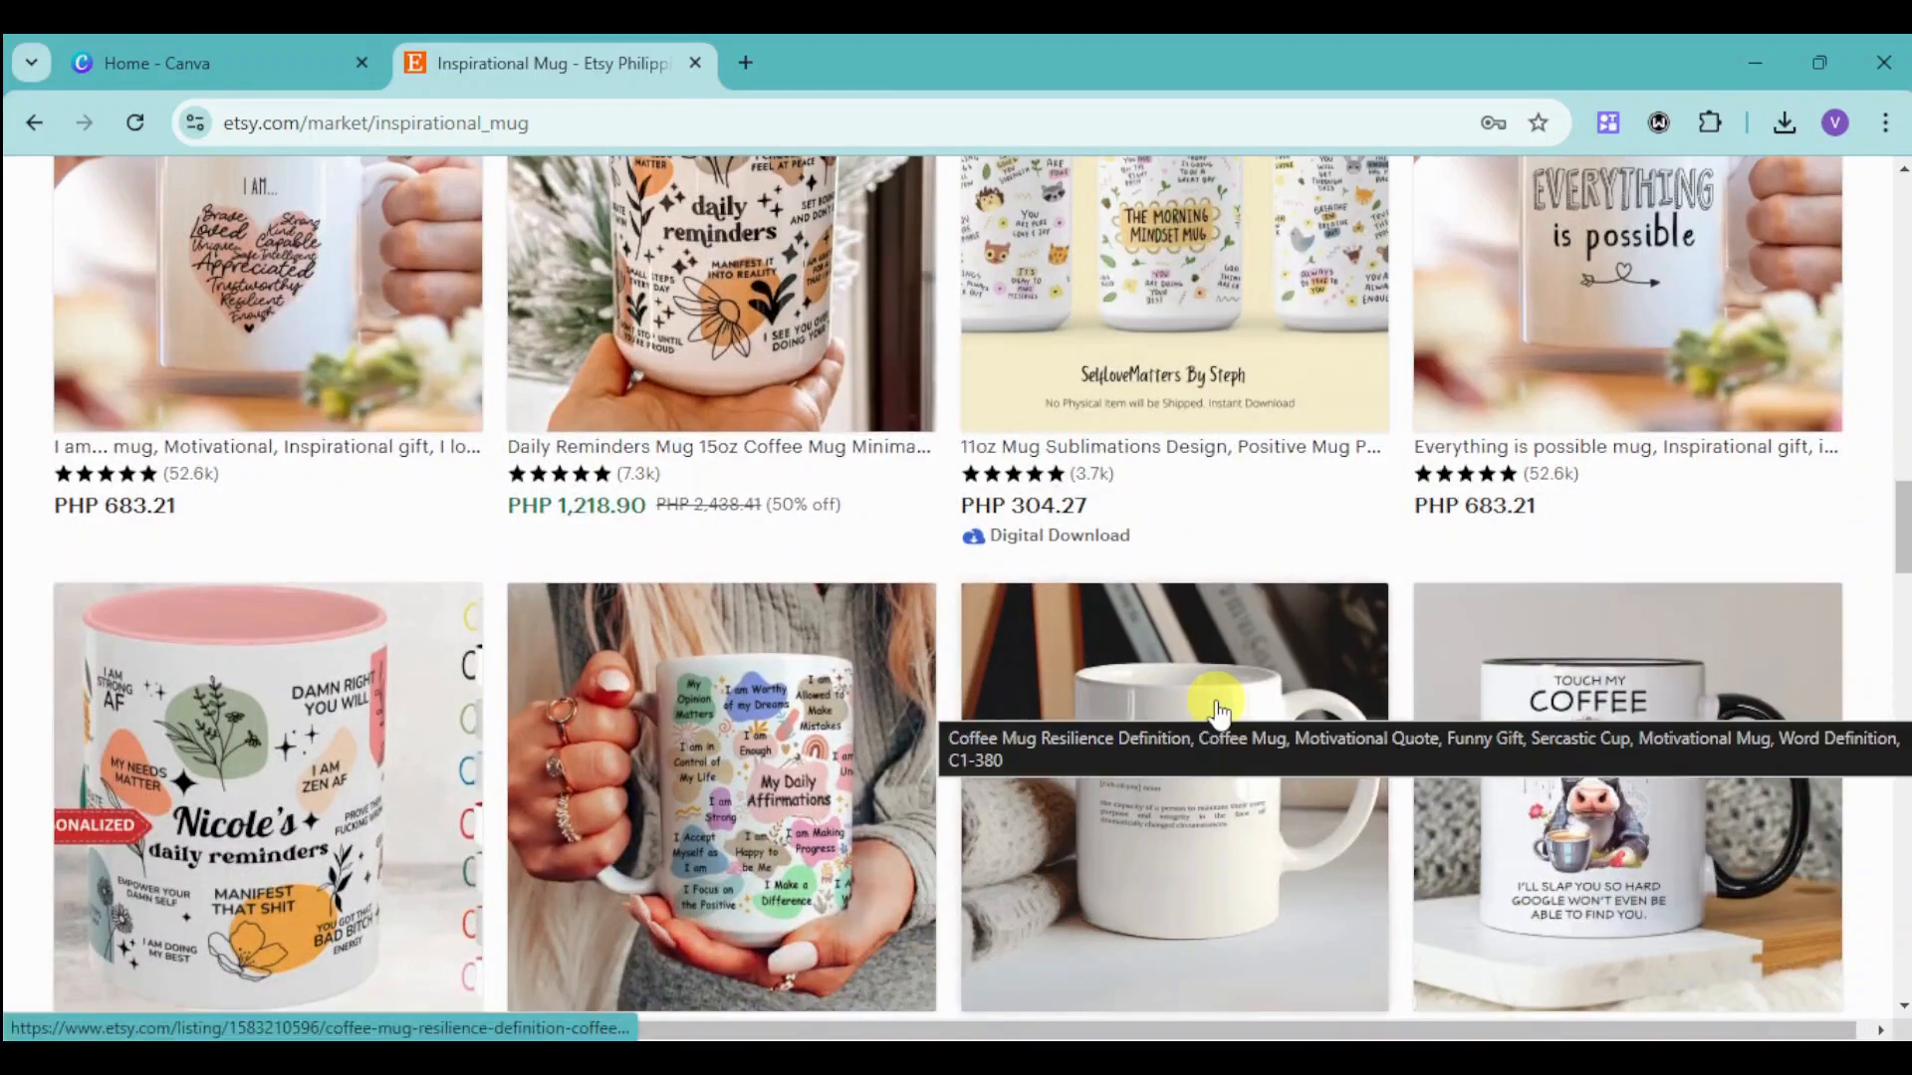
scroll(1216, 703, down, 2)
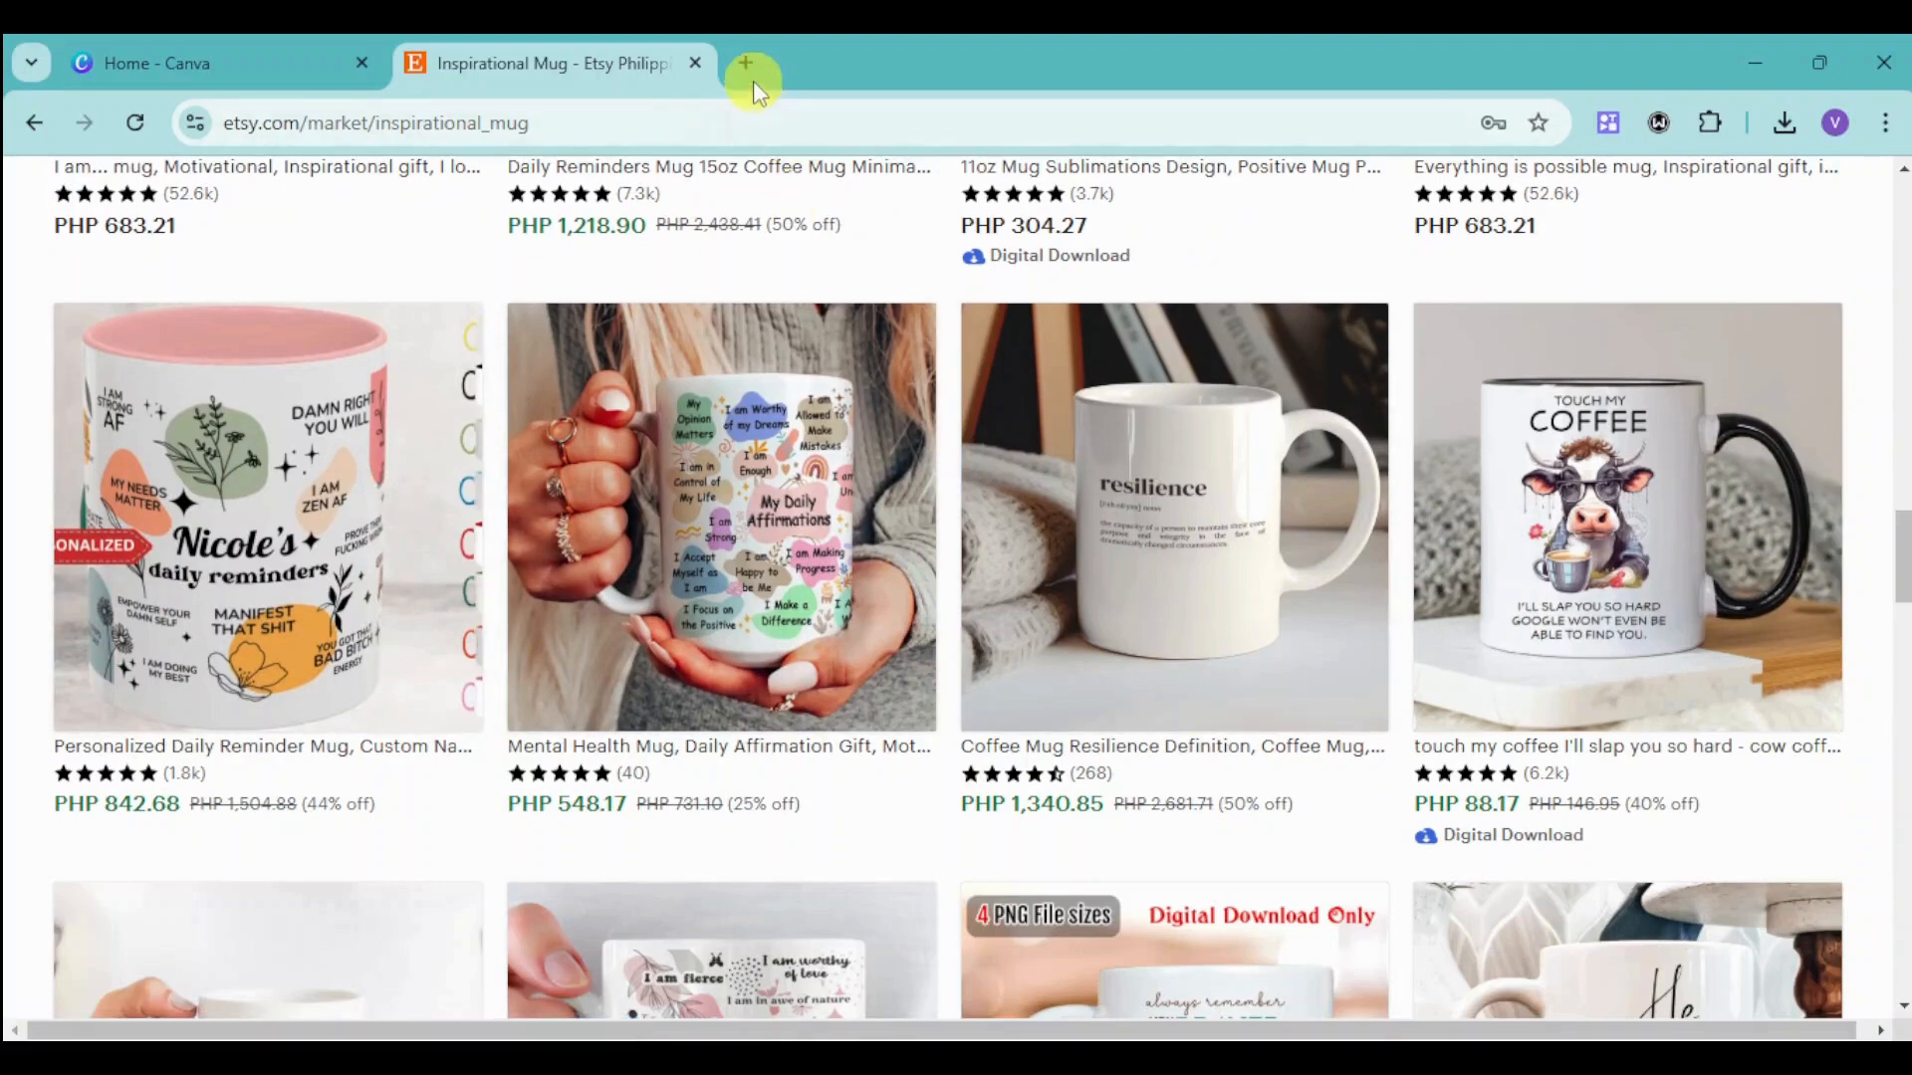
Search Google for "remove background" in a new browser tab and open the remove.bg website.
click(746, 66)
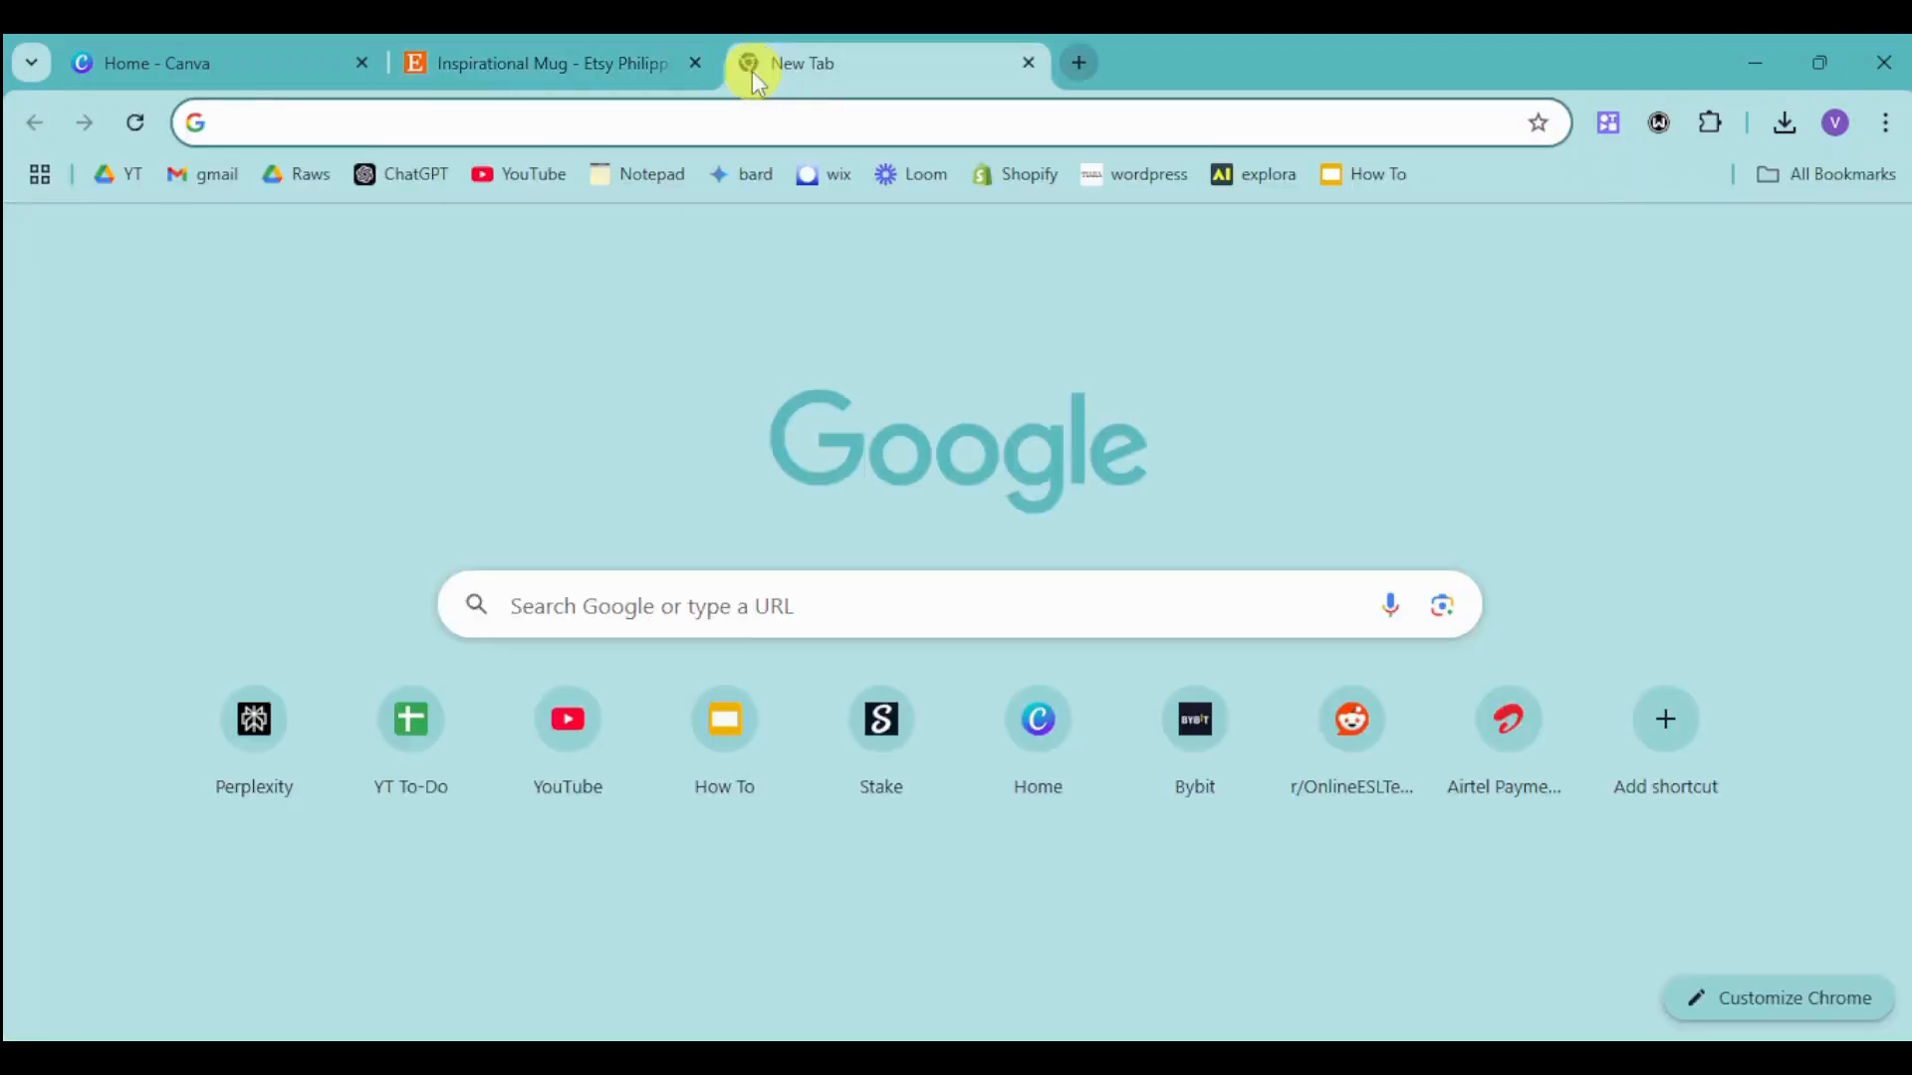
text(remov)
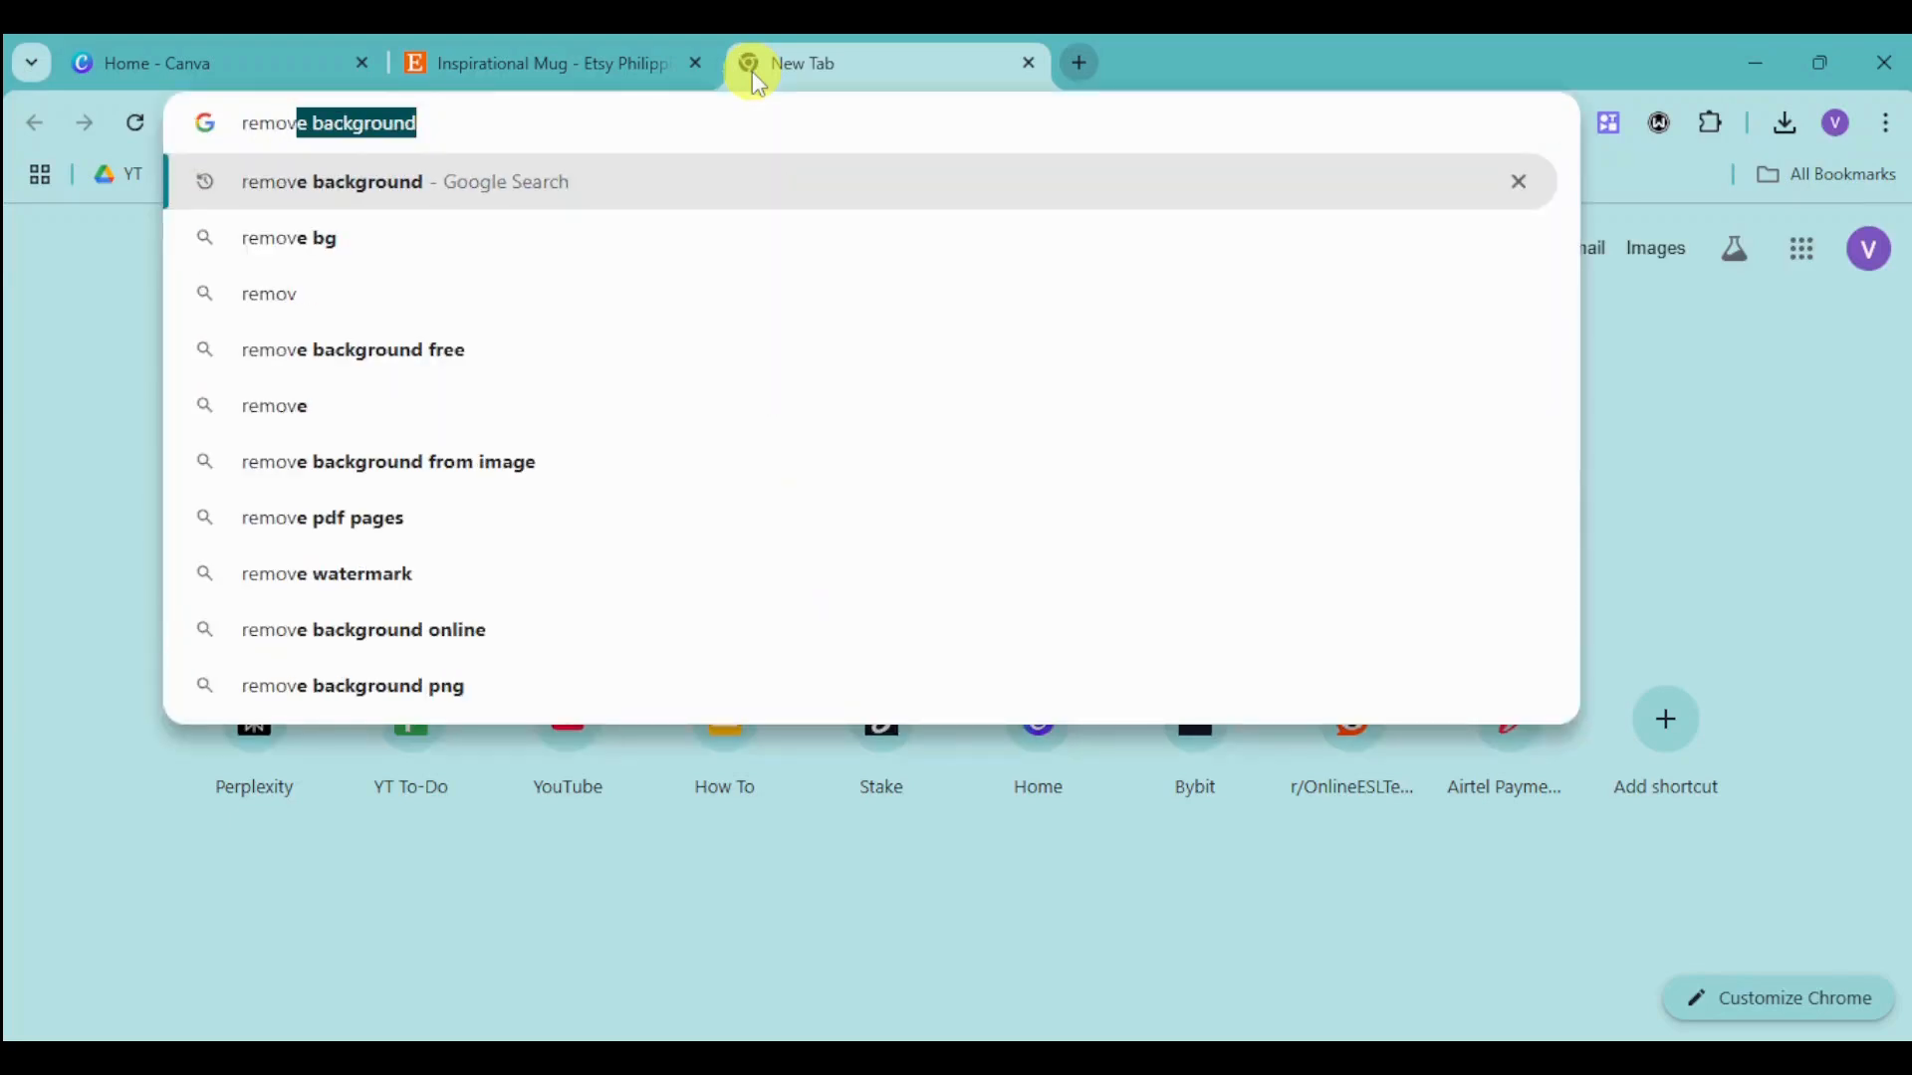
key(Return)
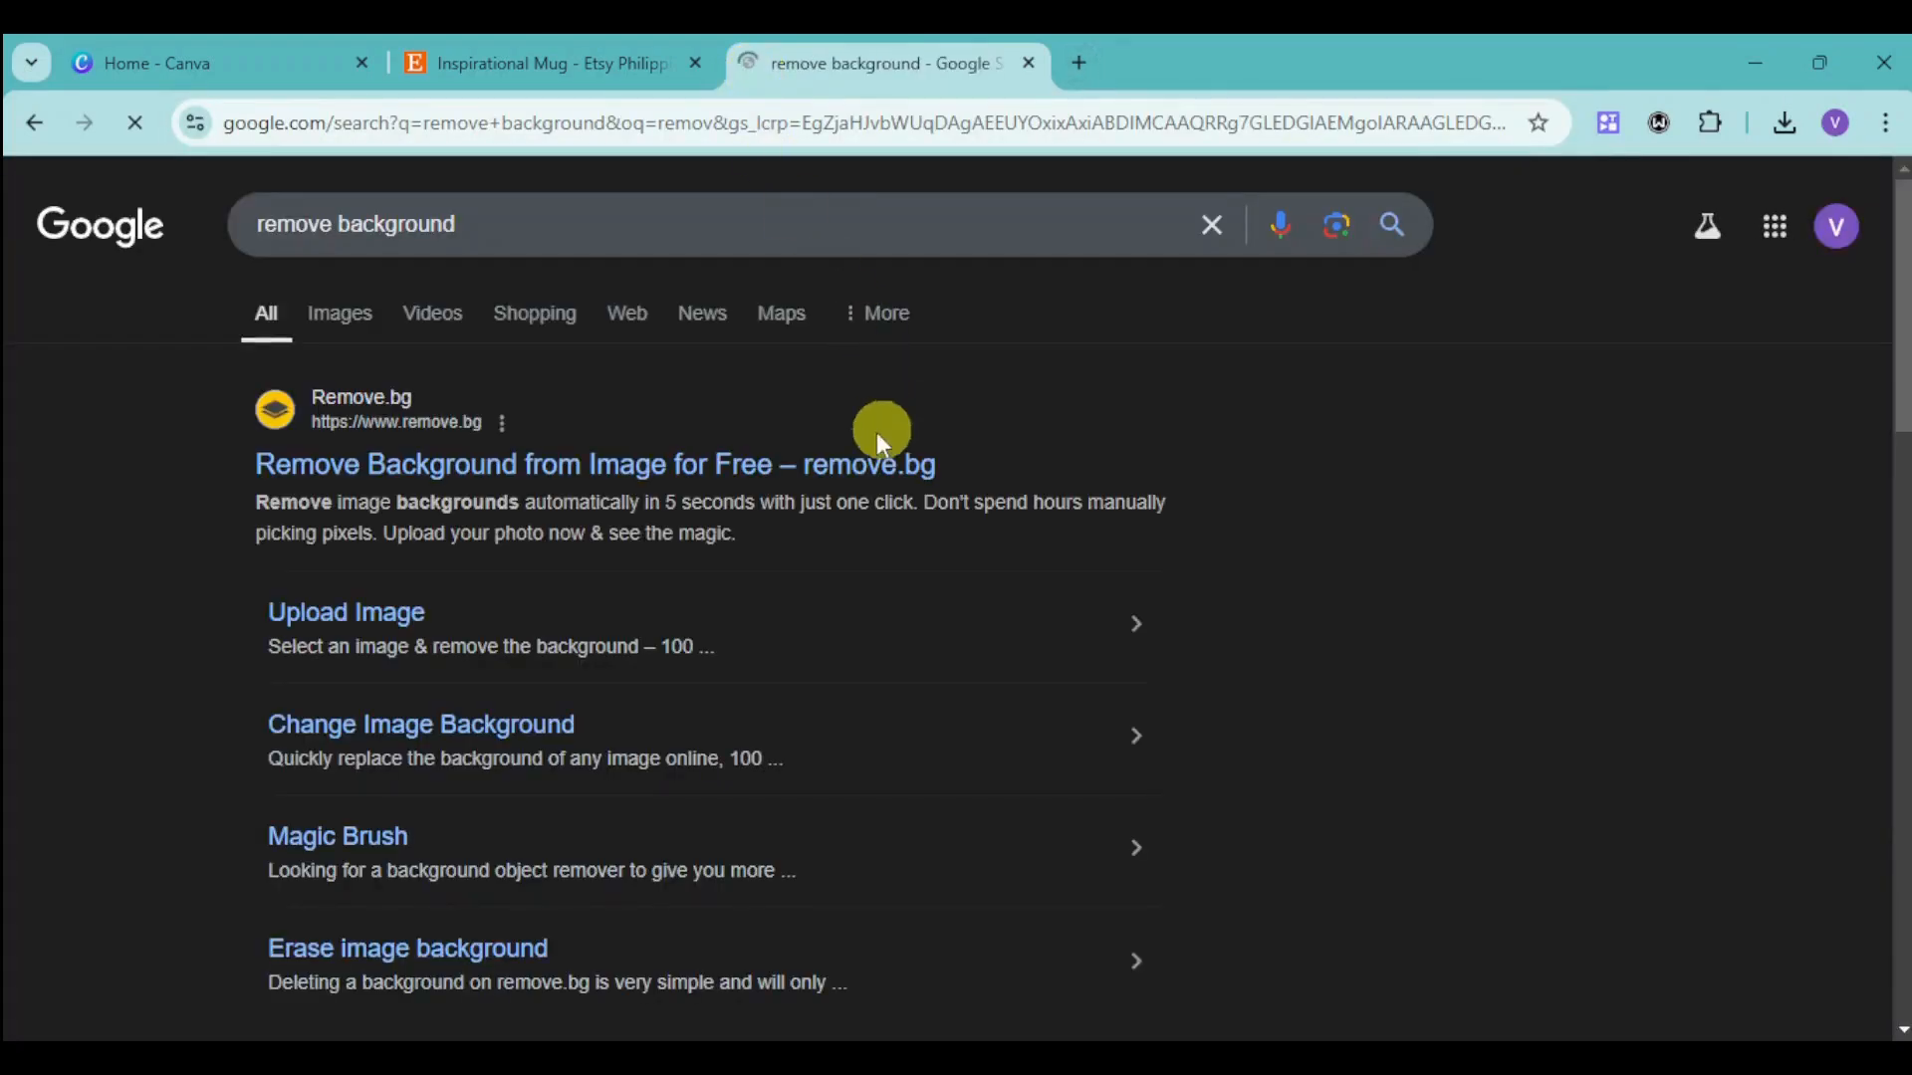
click(501, 468)
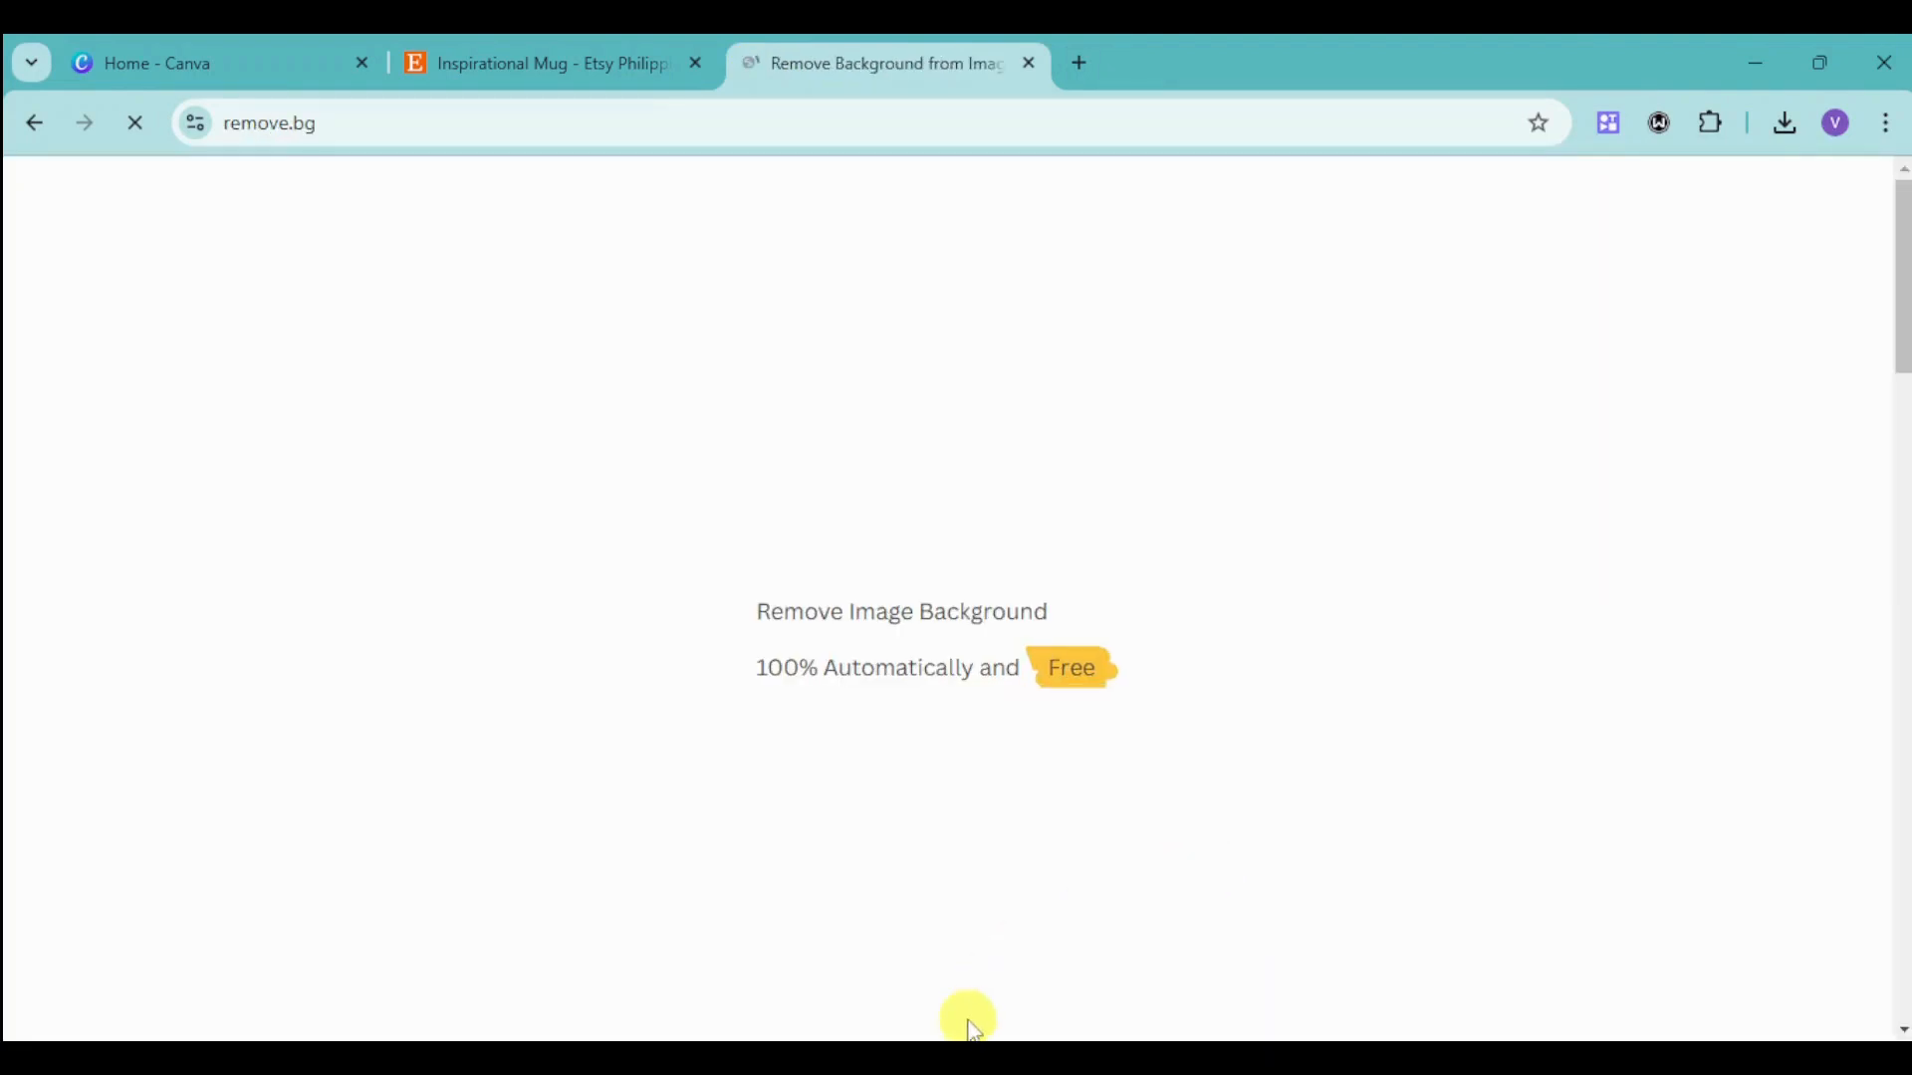
View the "img inspirational" picture from the Pictures folder at full size, and return to the browser.
mouse_move(928, 1057)
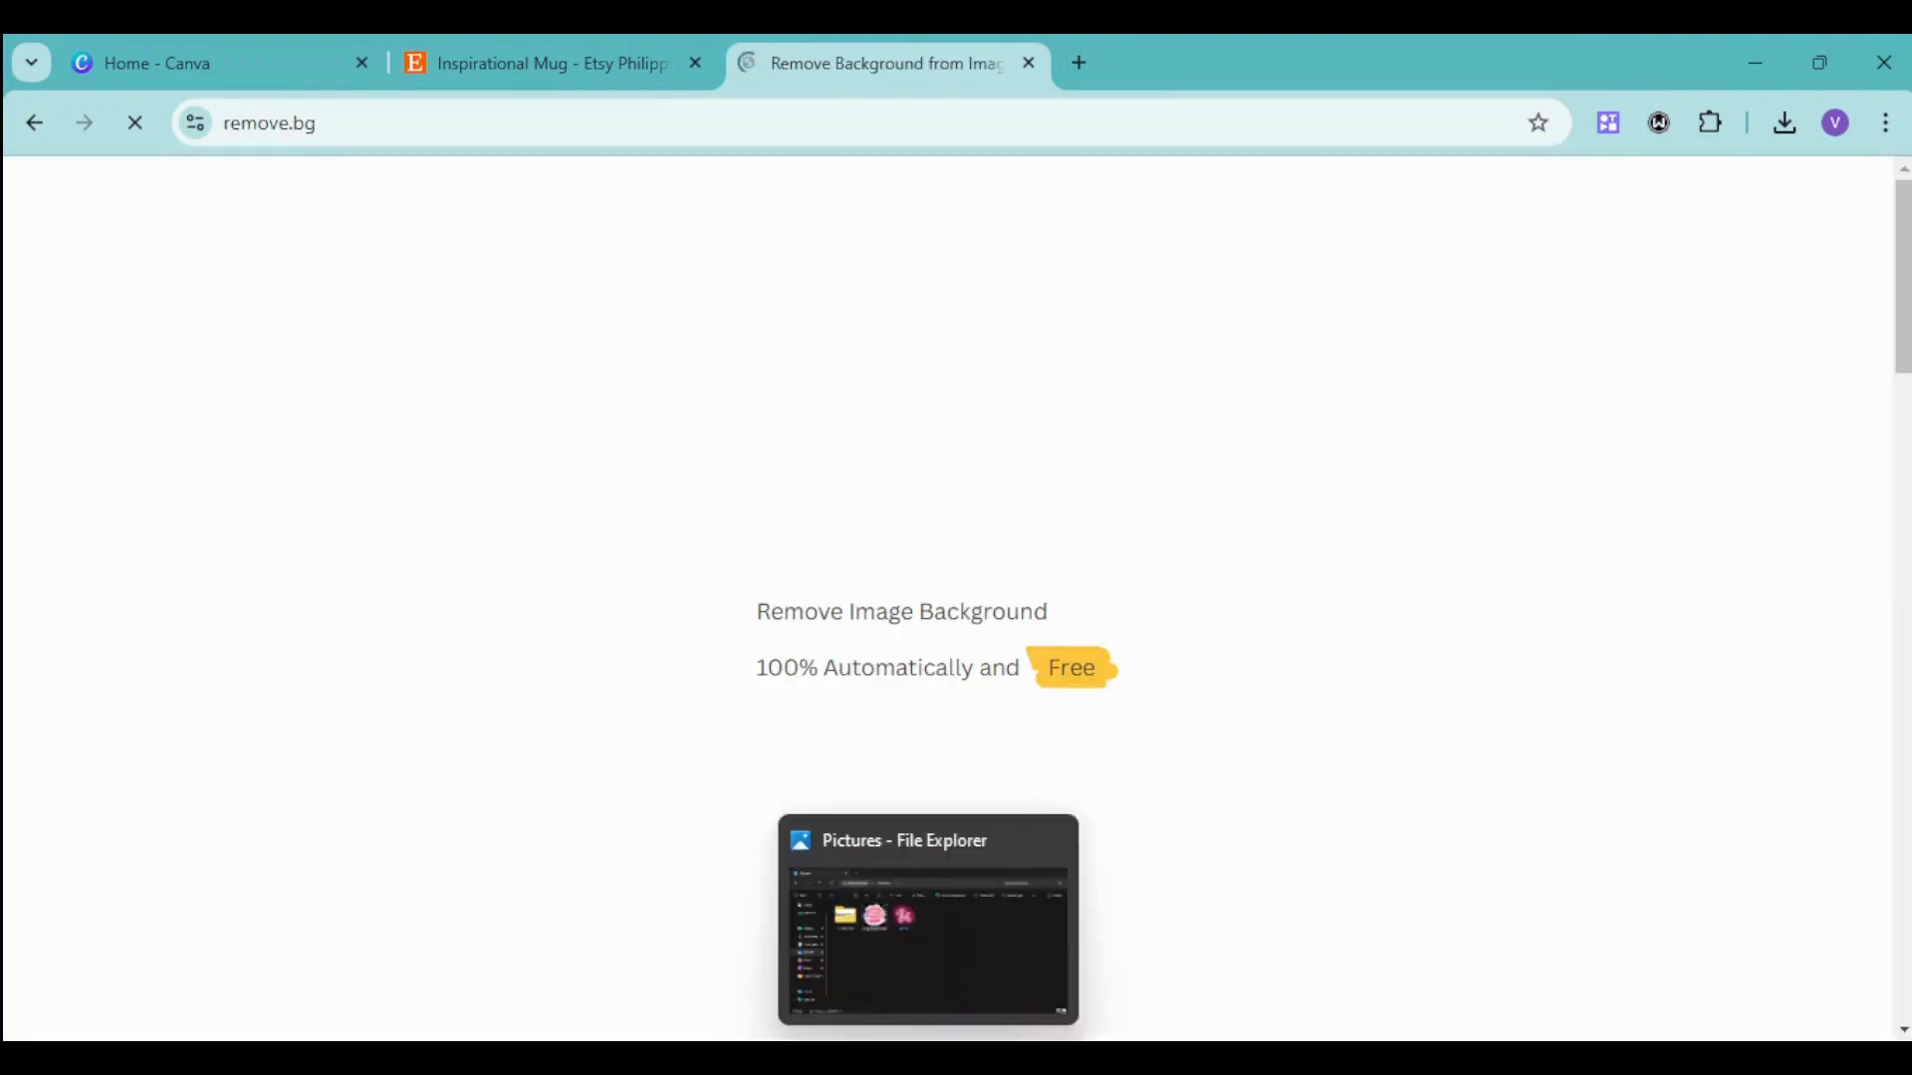
click(956, 941)
click(679, 428)
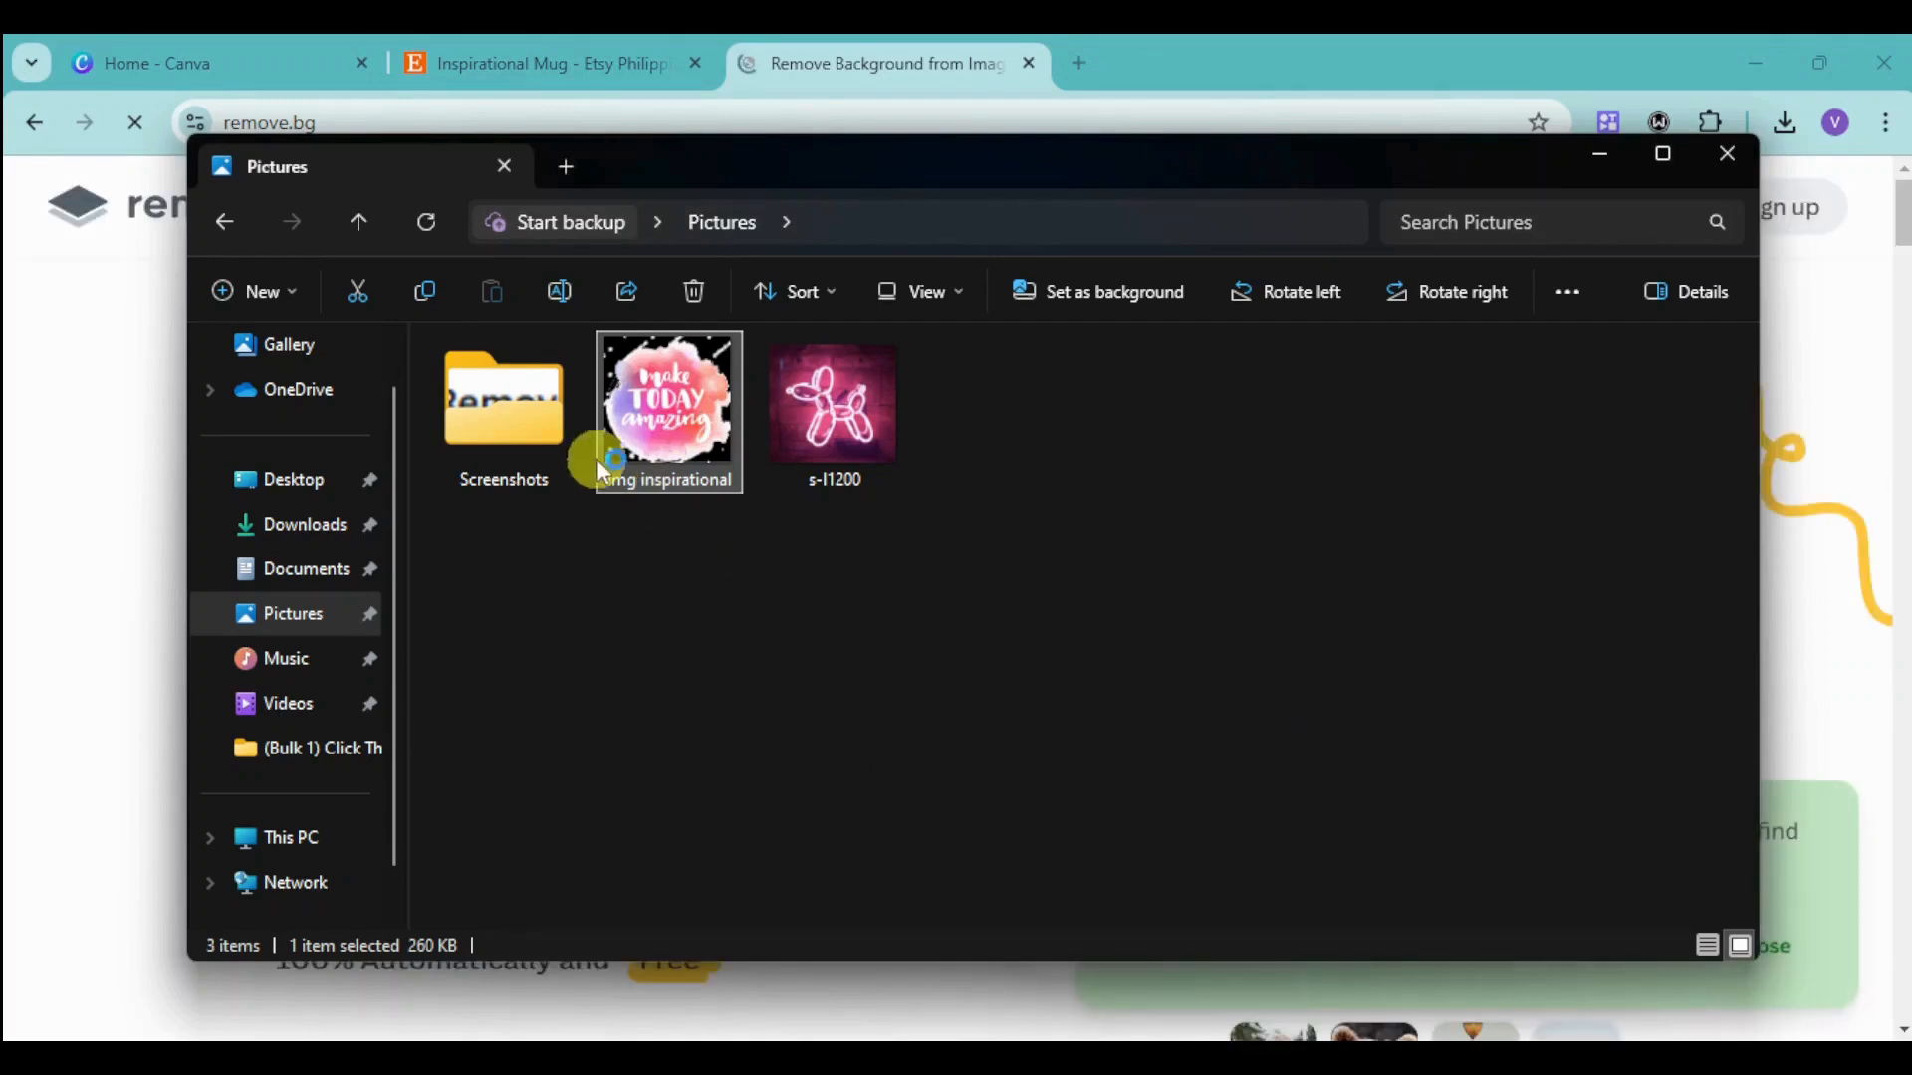
double_click(674, 448)
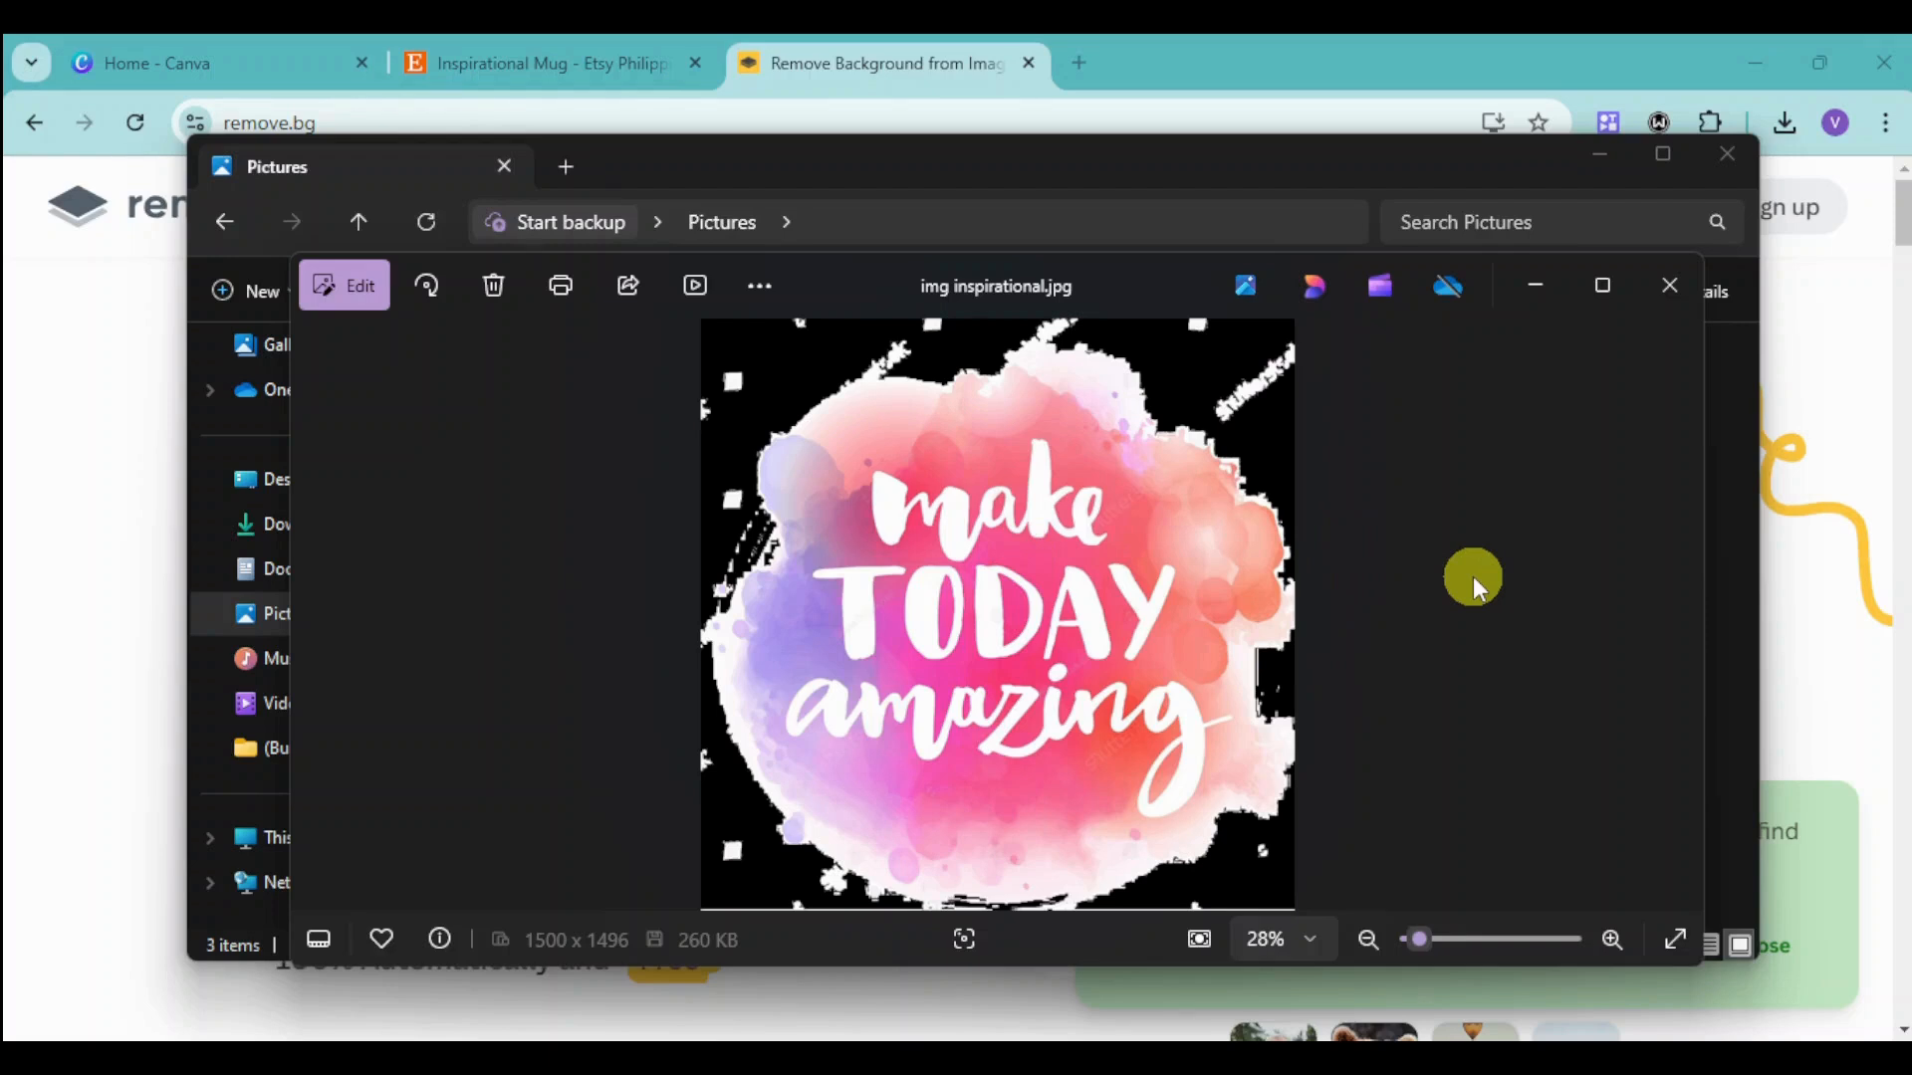
click(99, 516)
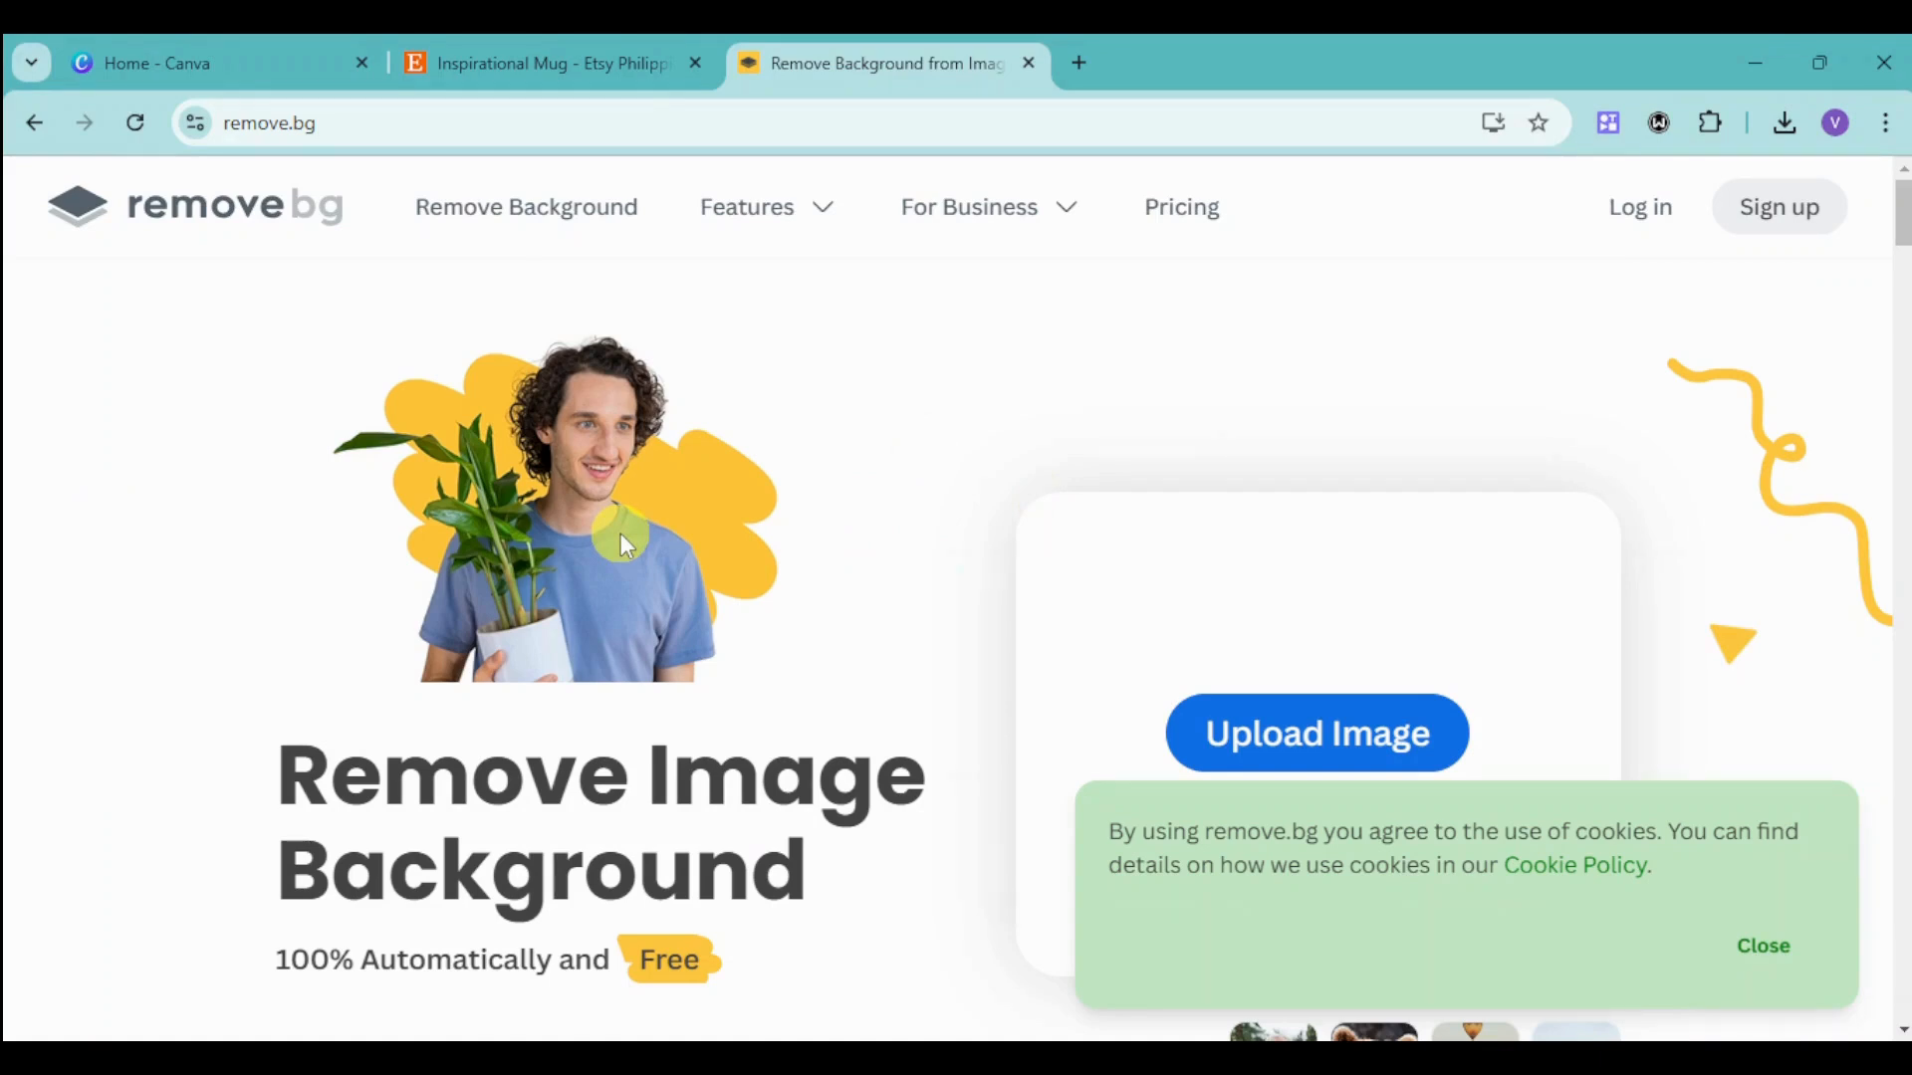
Switch to Canva and create a blank Instagram Post (Square) design.
key(ctrl+1)
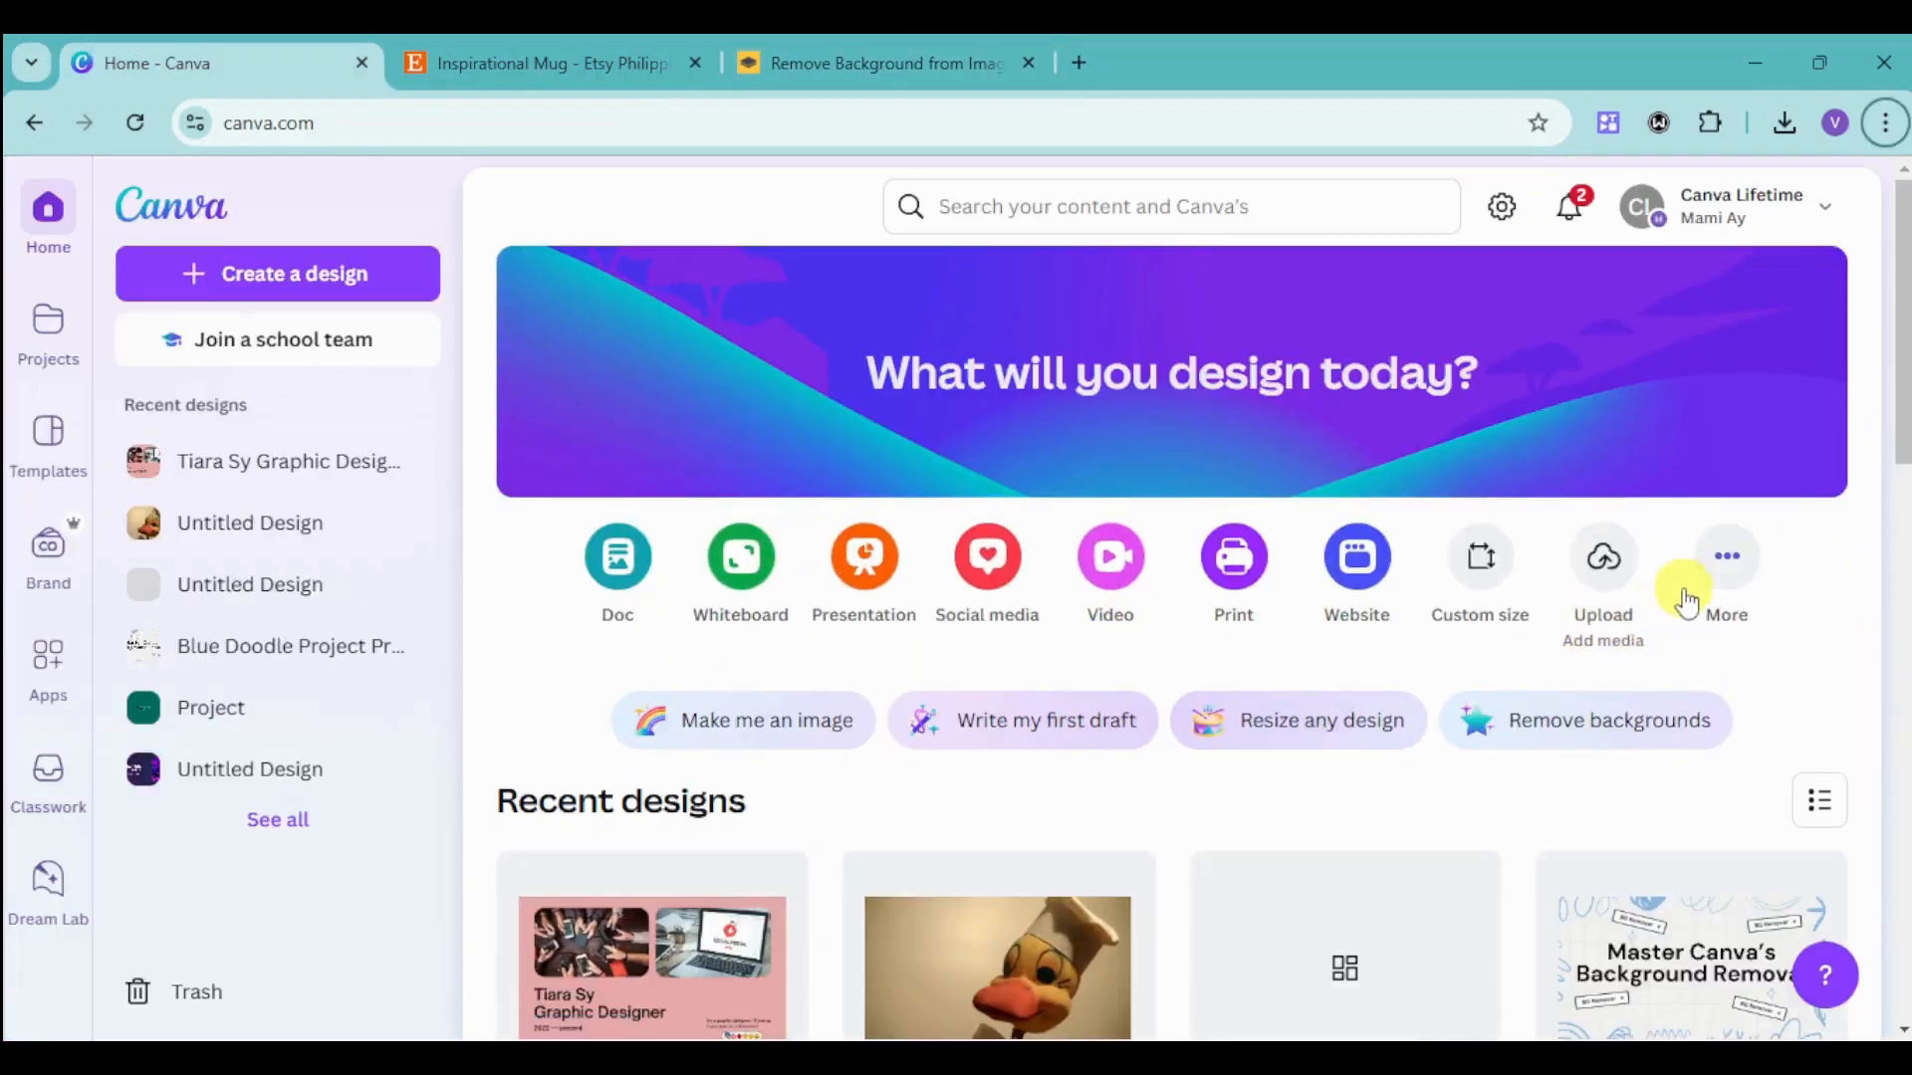
click(1727, 557)
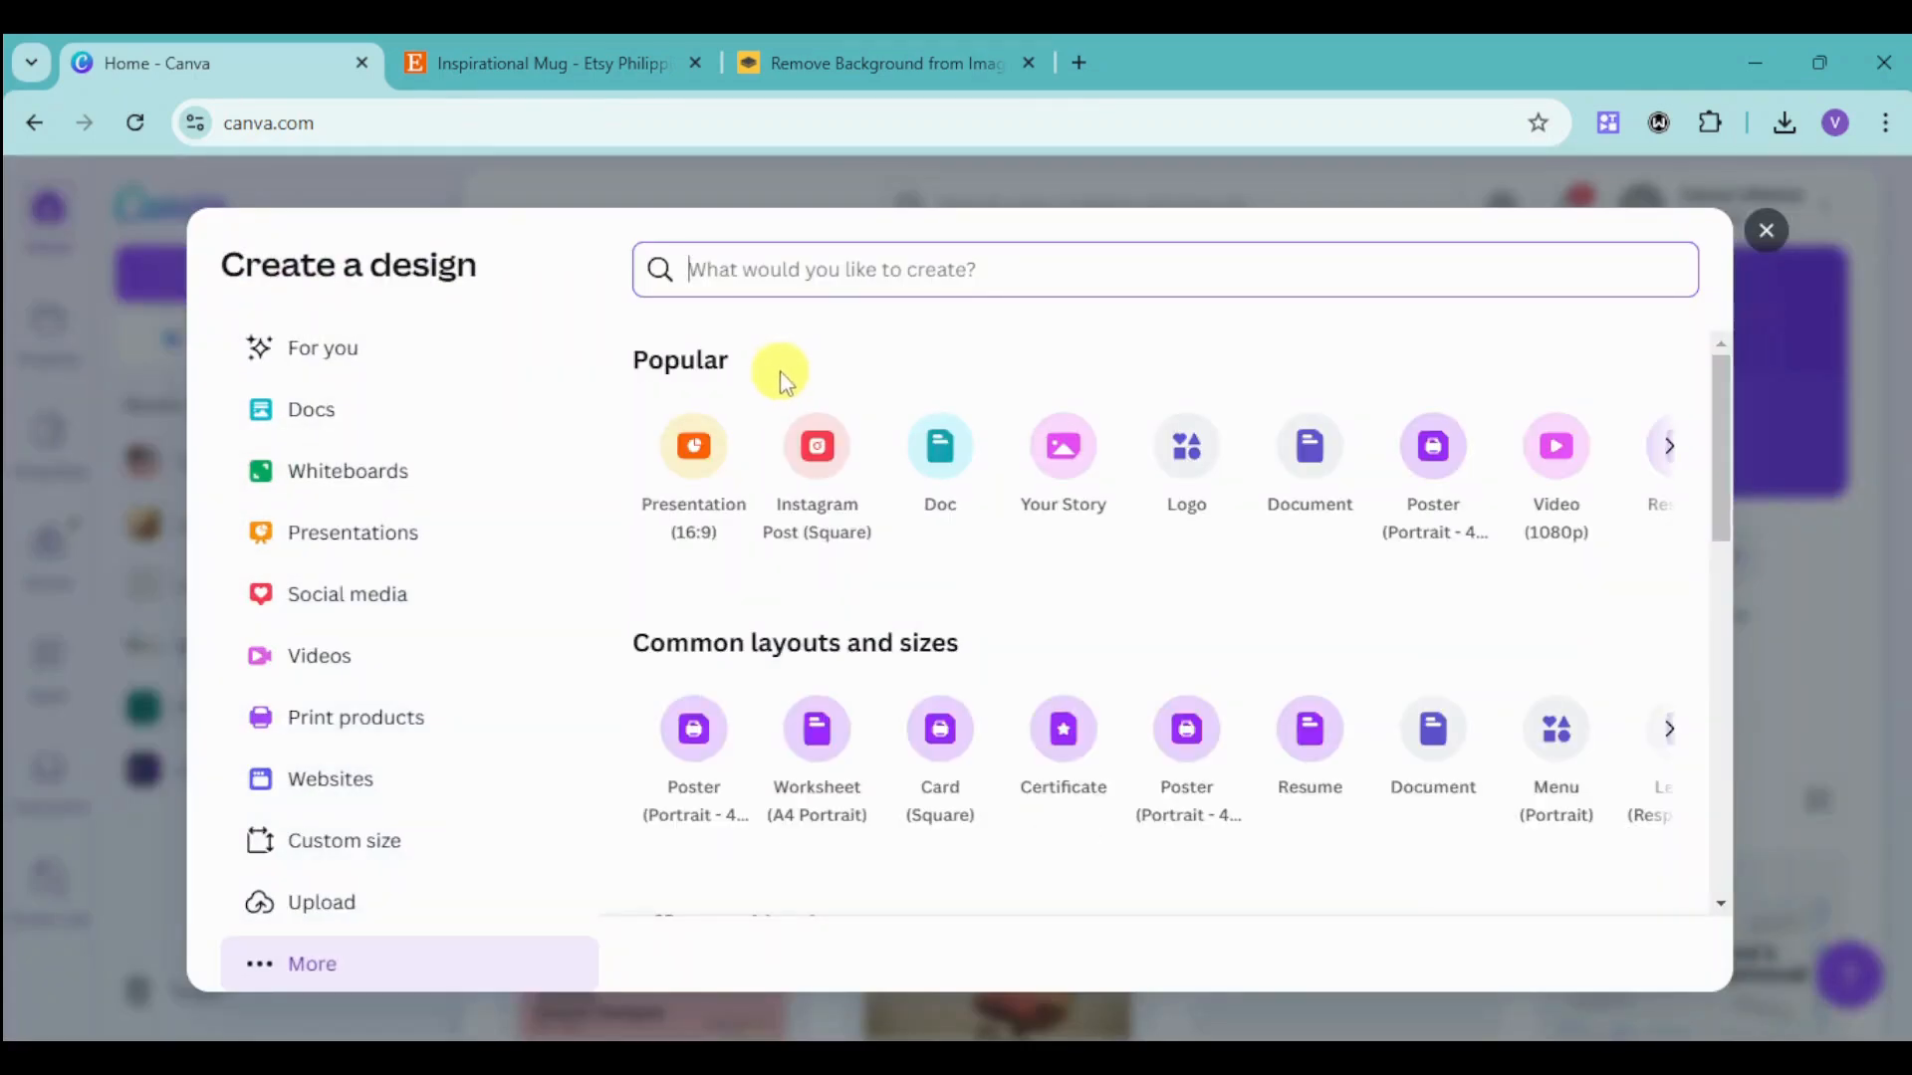
click(837, 453)
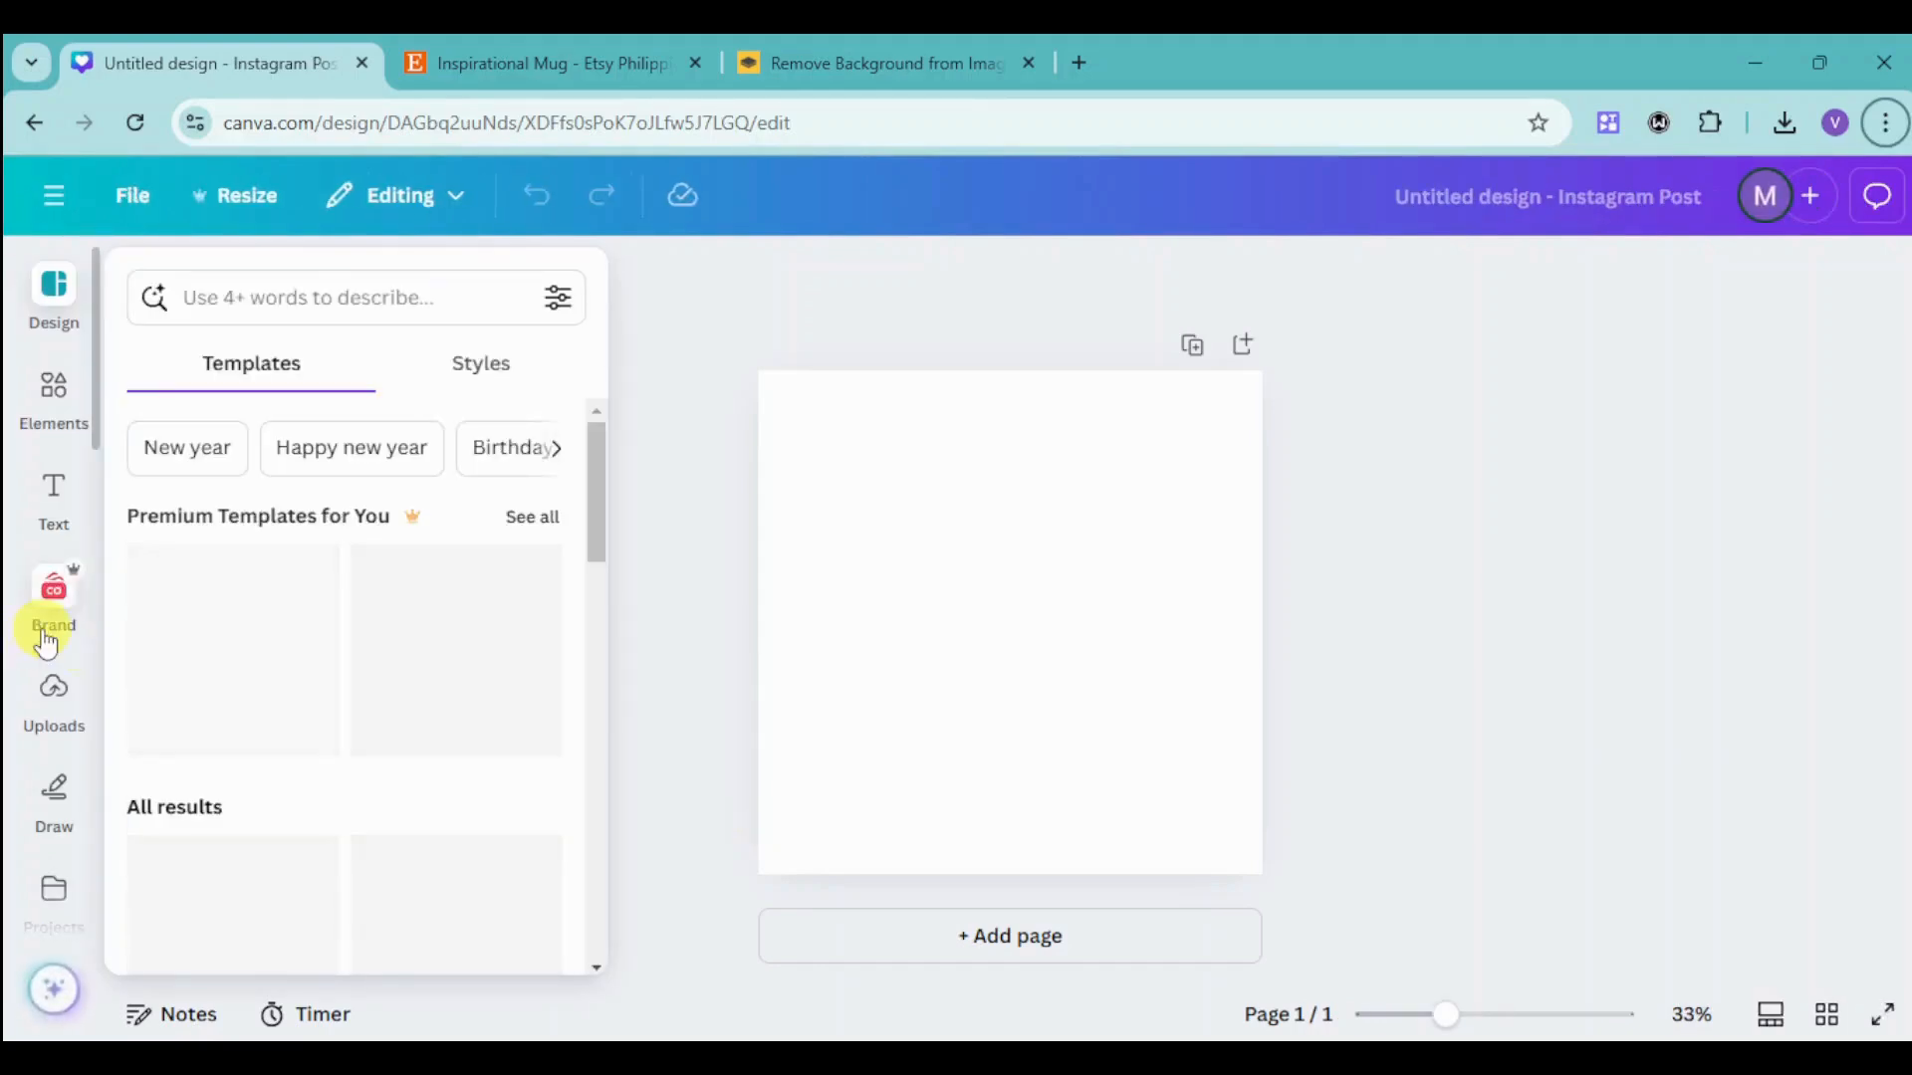
Search the Canva apps for "mockup" and open the Mockups app.
scroll(45, 632, down, 3)
scroll(53, 644, down, 2)
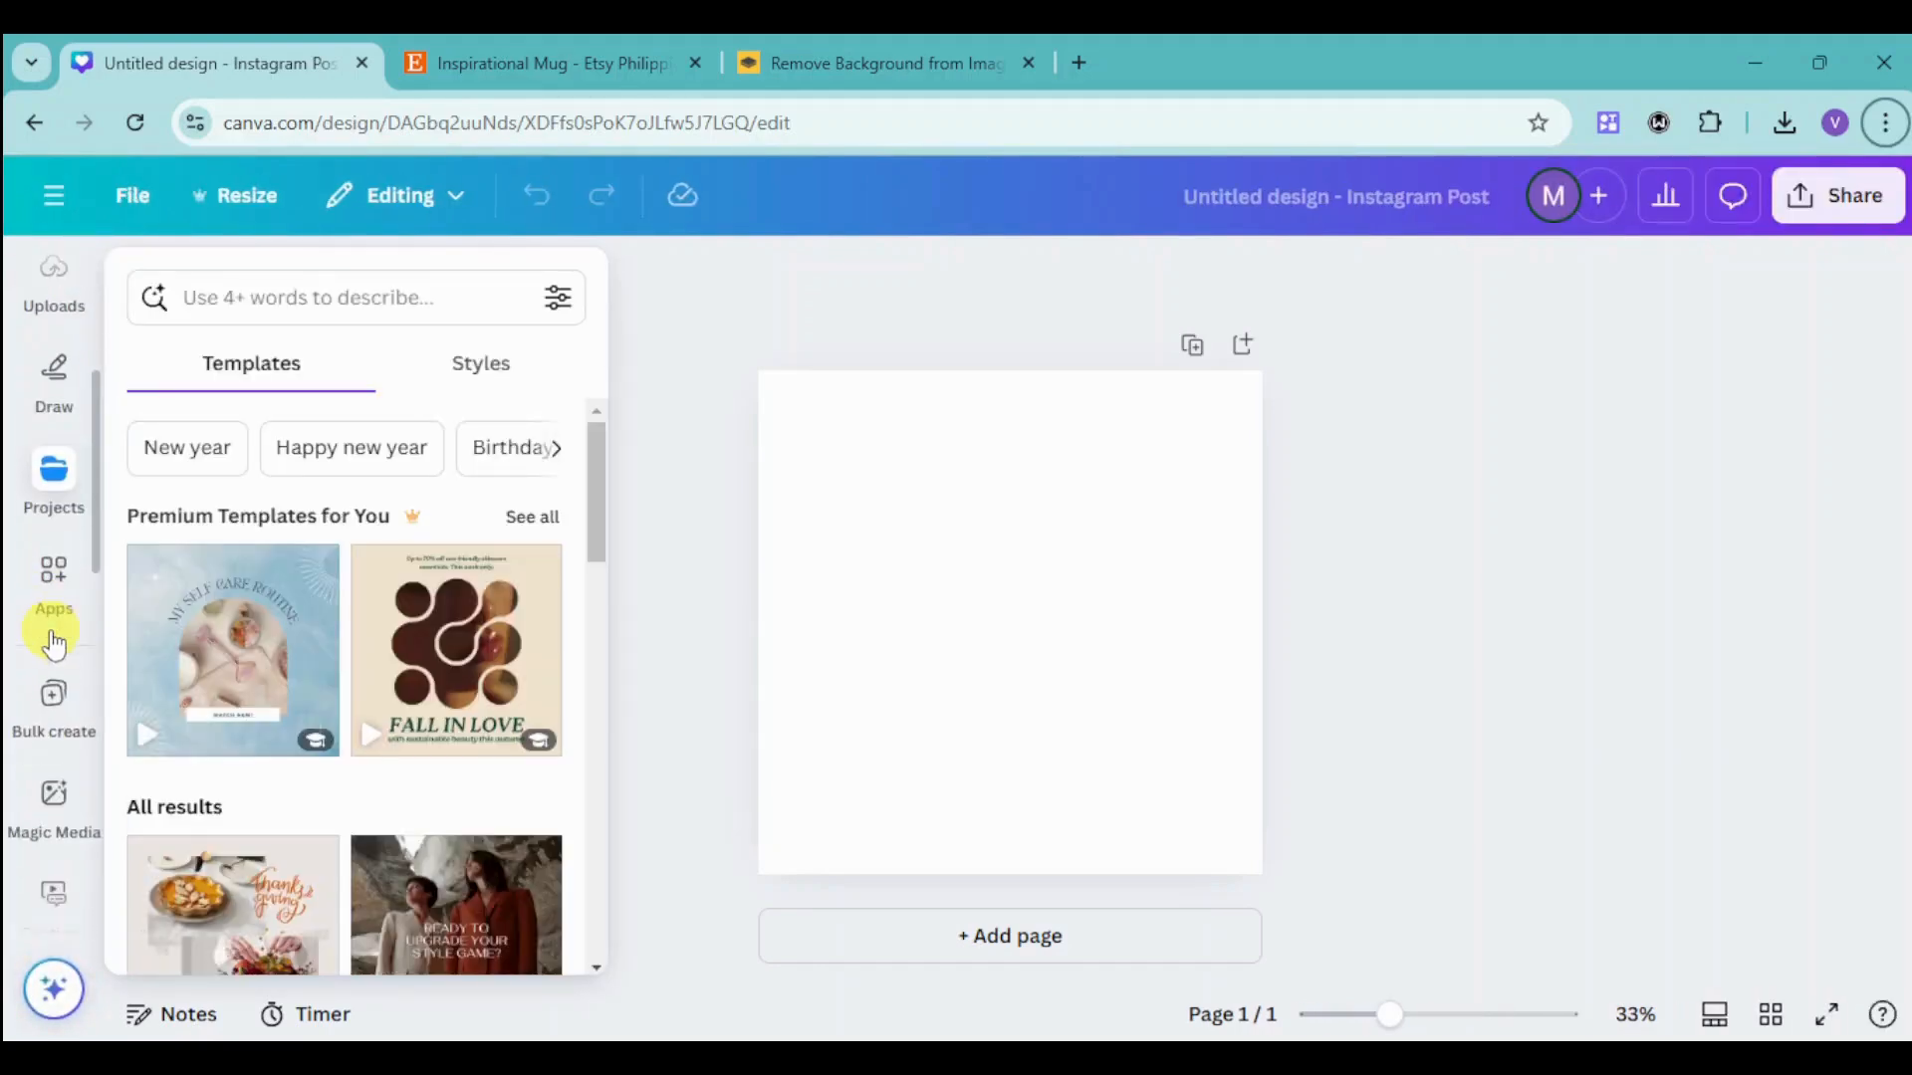
scroll(54, 644, down, 4)
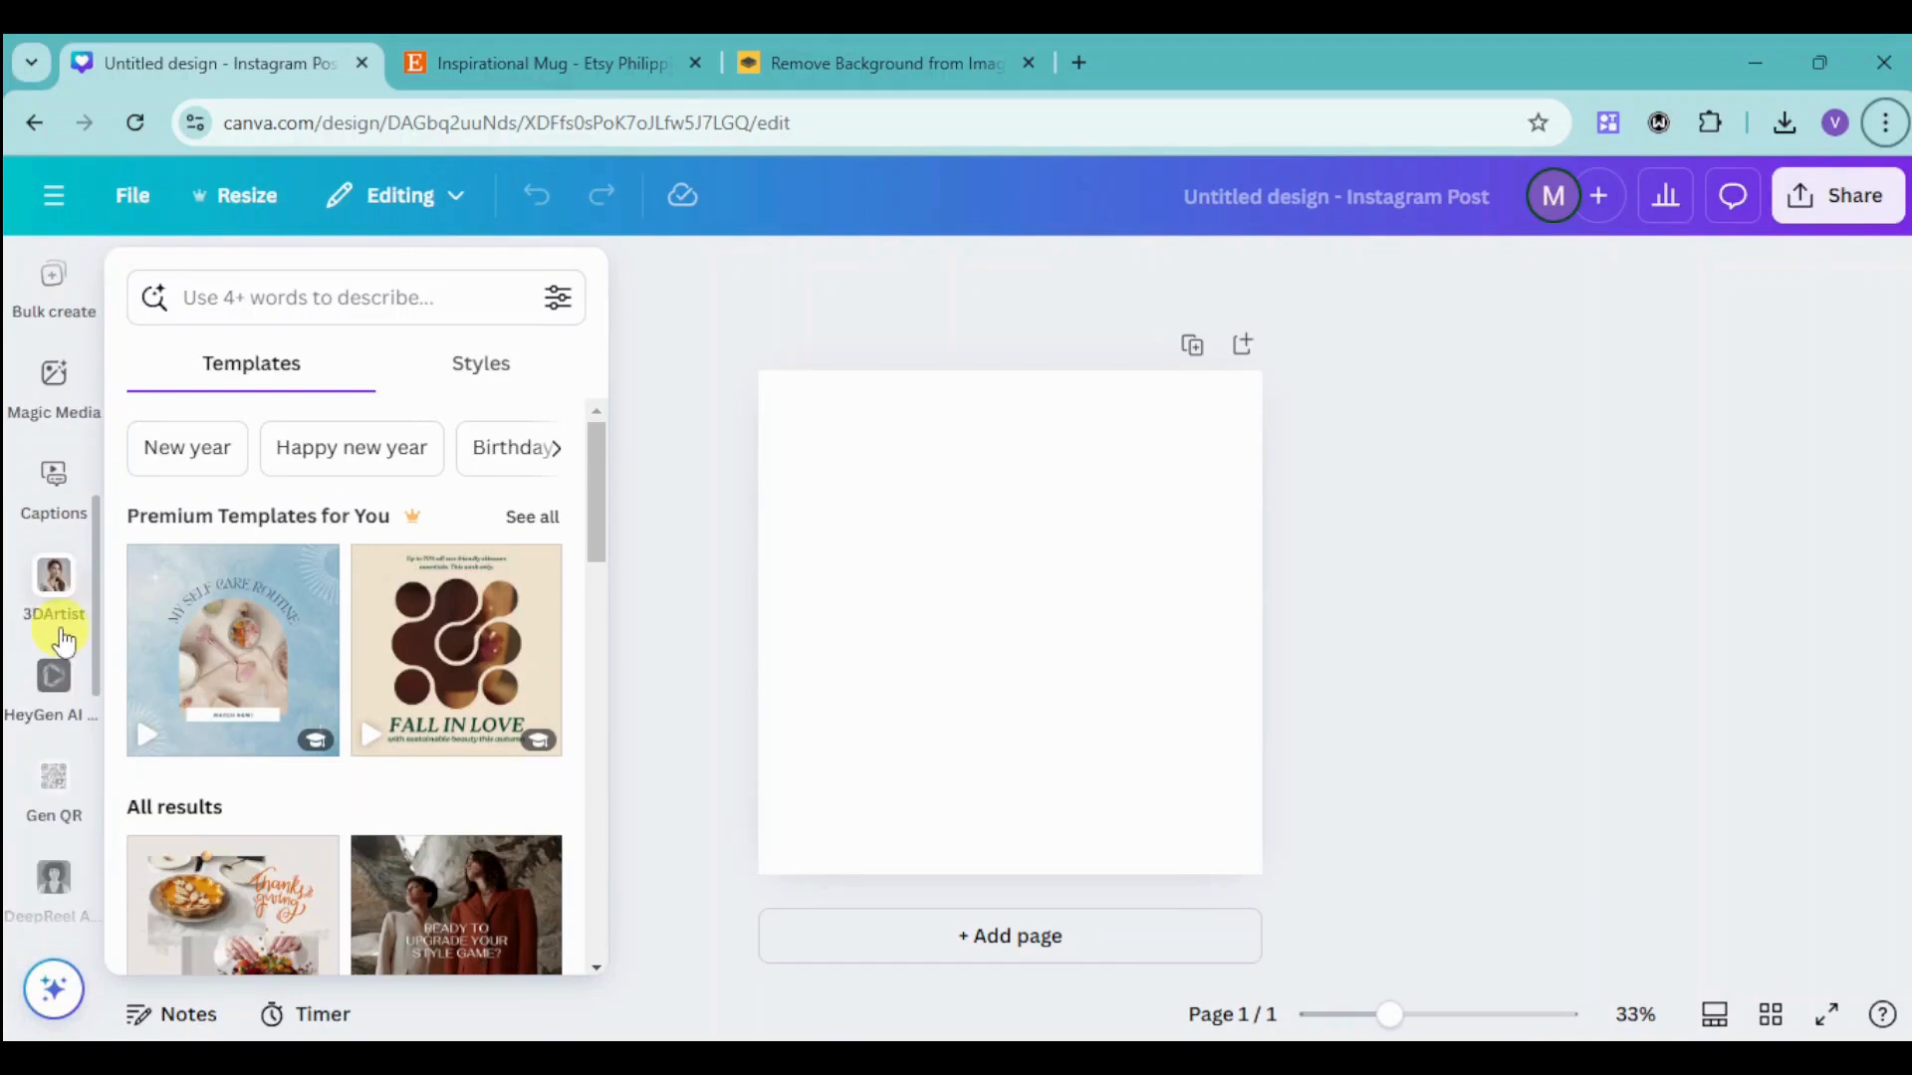
scroll(54, 637, up, 3)
click(57, 458)
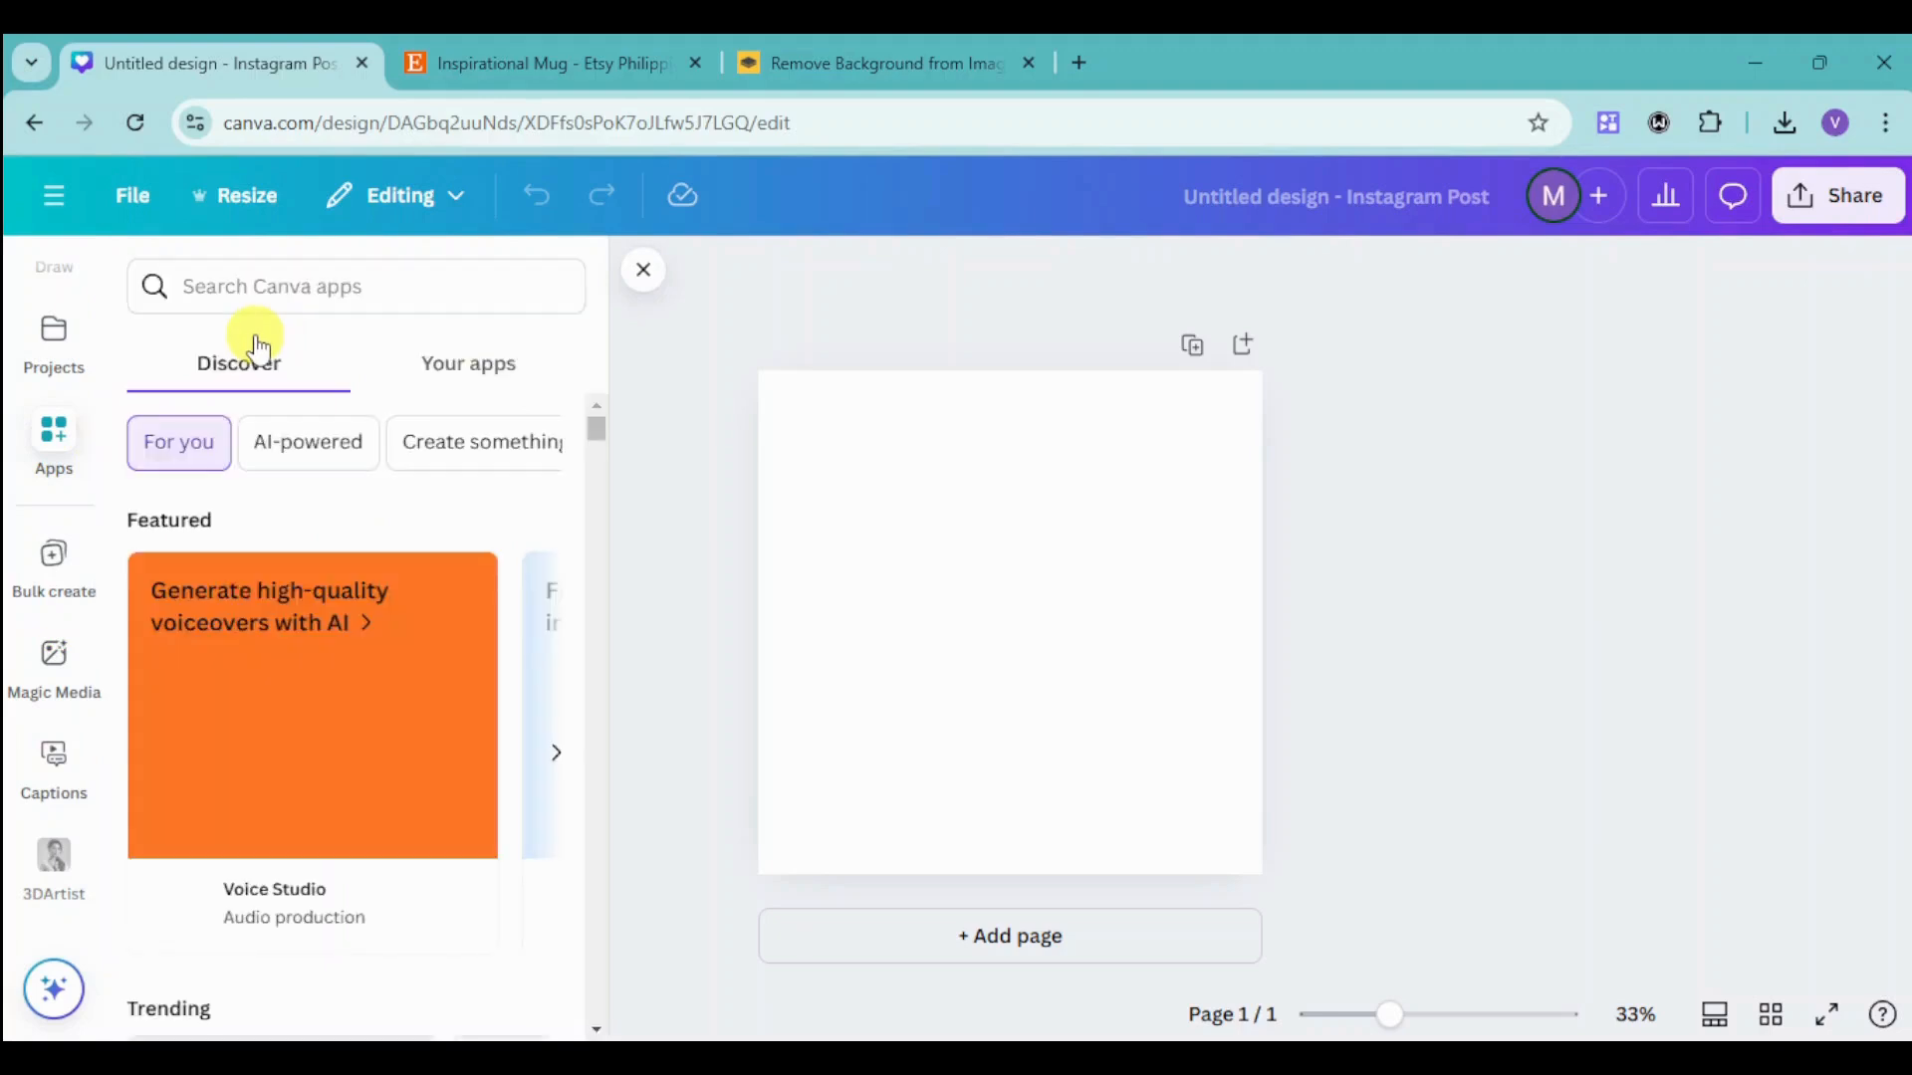
click(302, 287)
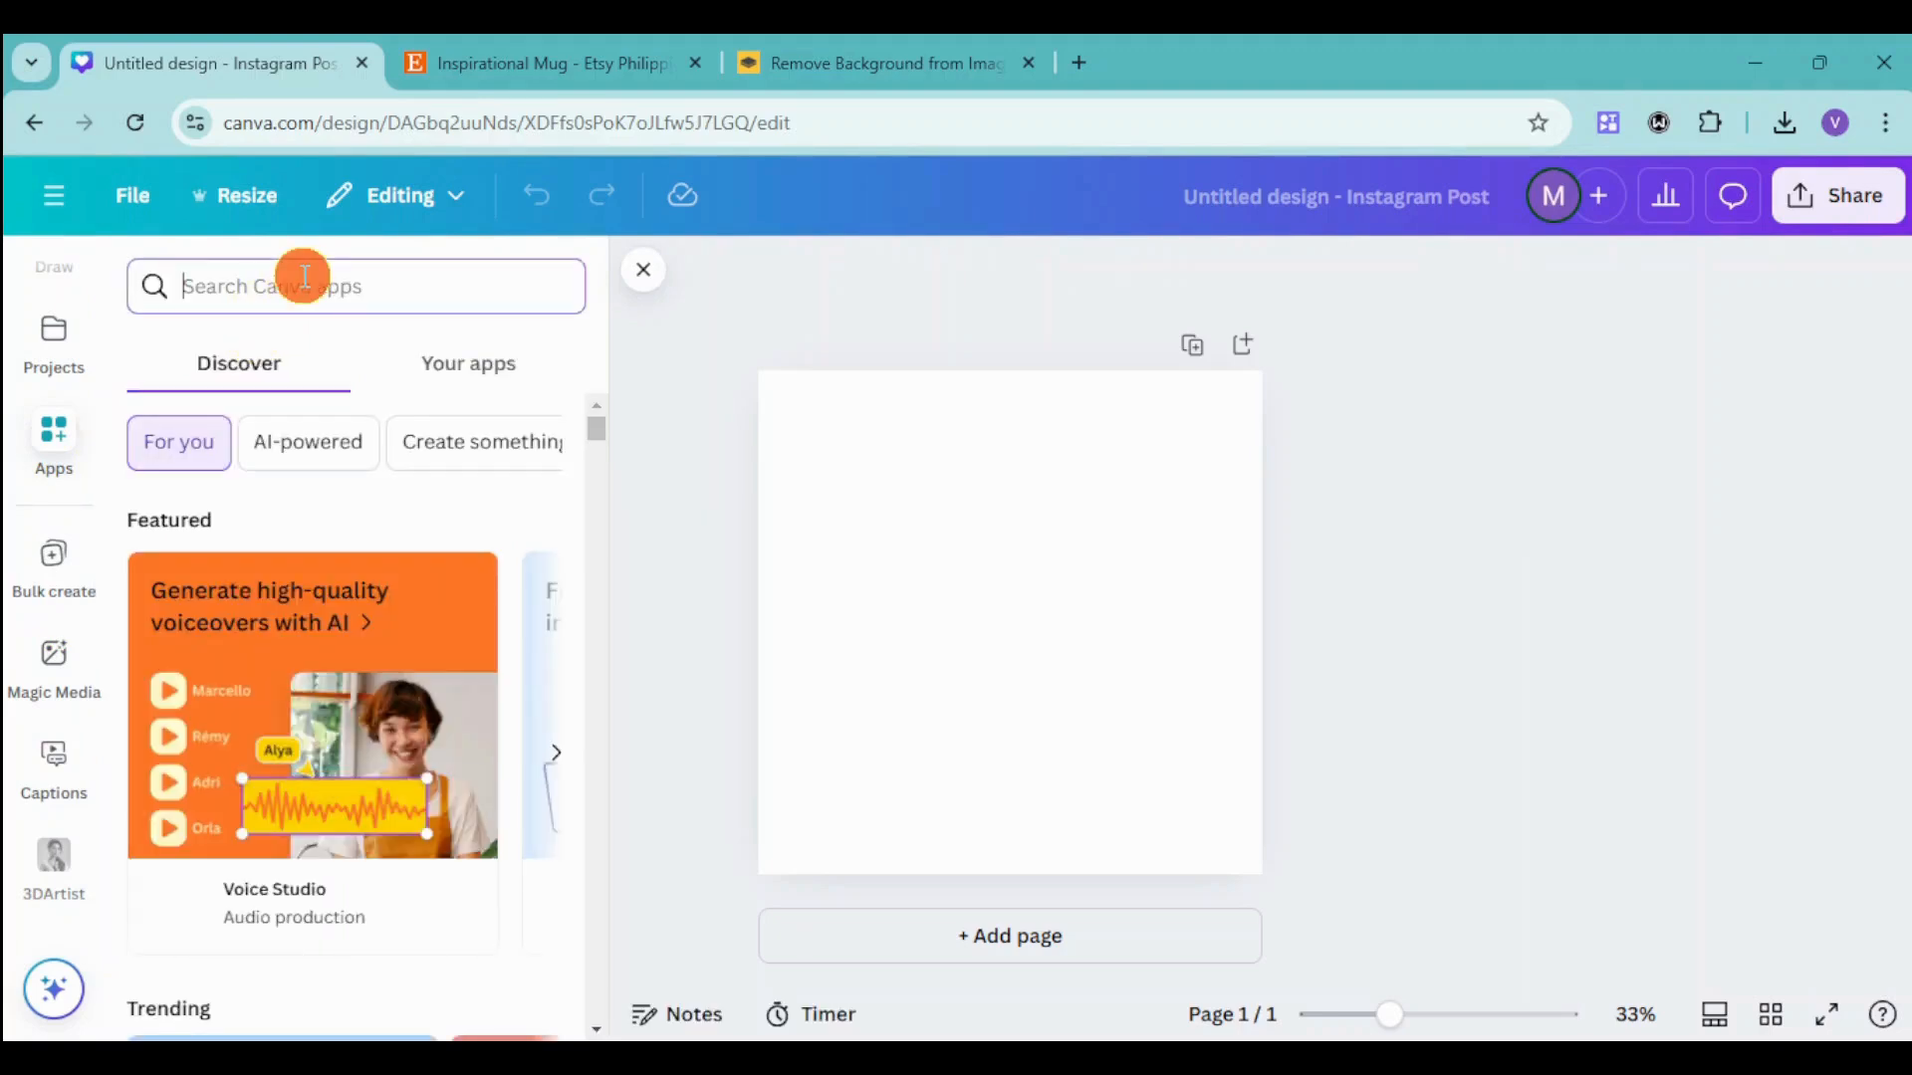
text(mo)
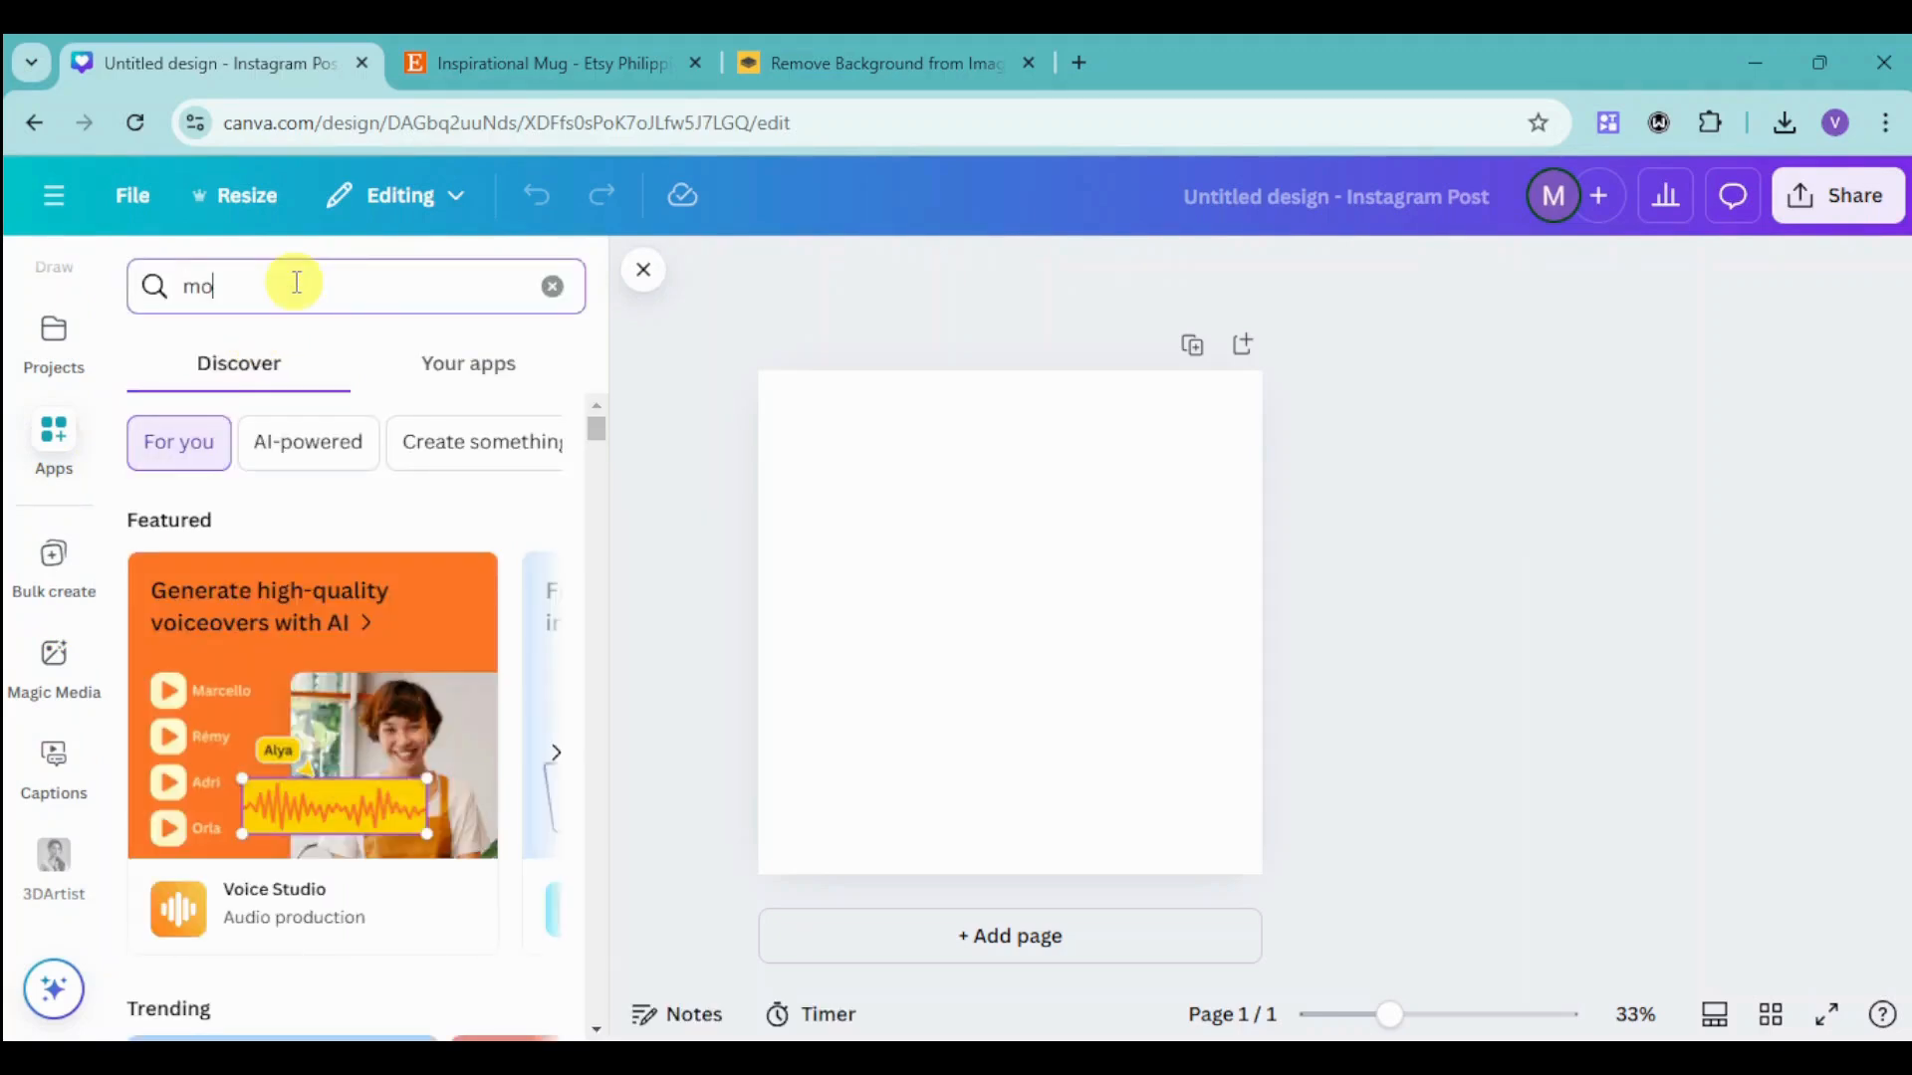
text(ckup)
key(Return)
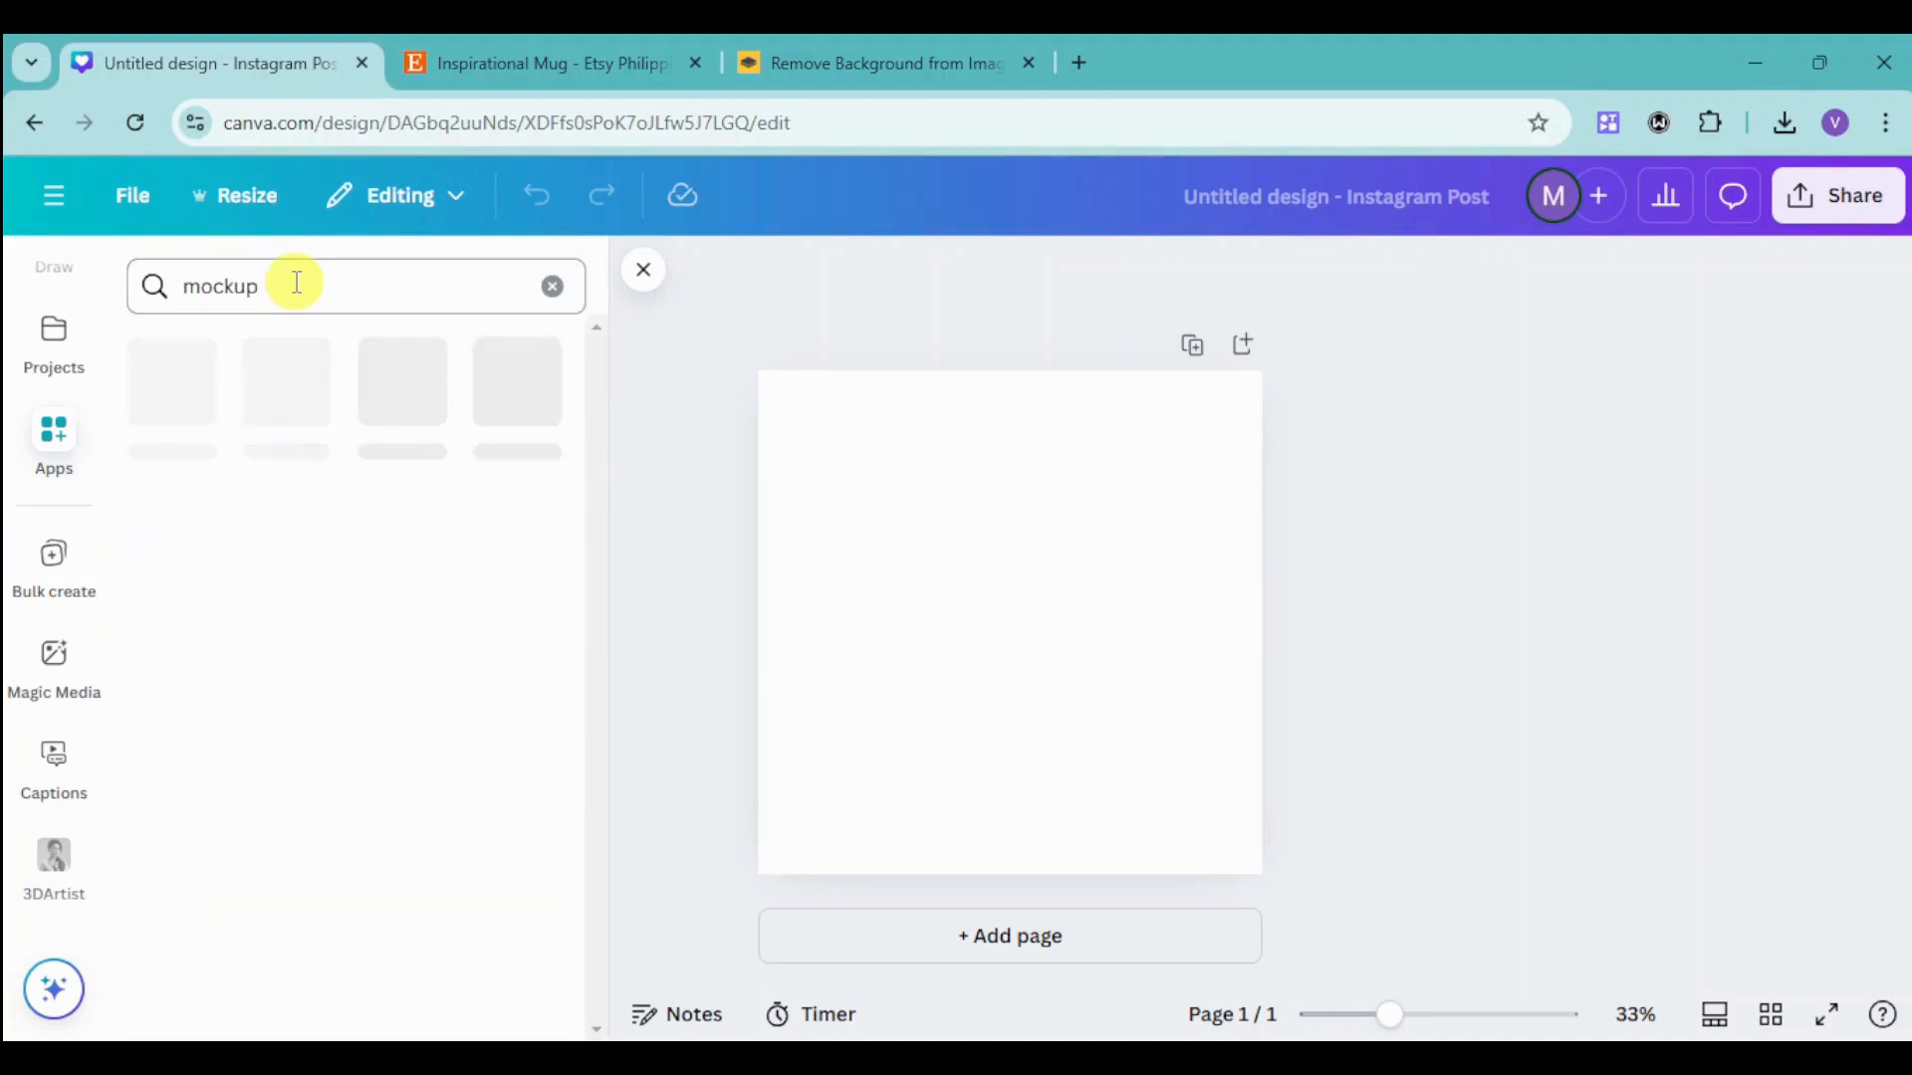
click(182, 388)
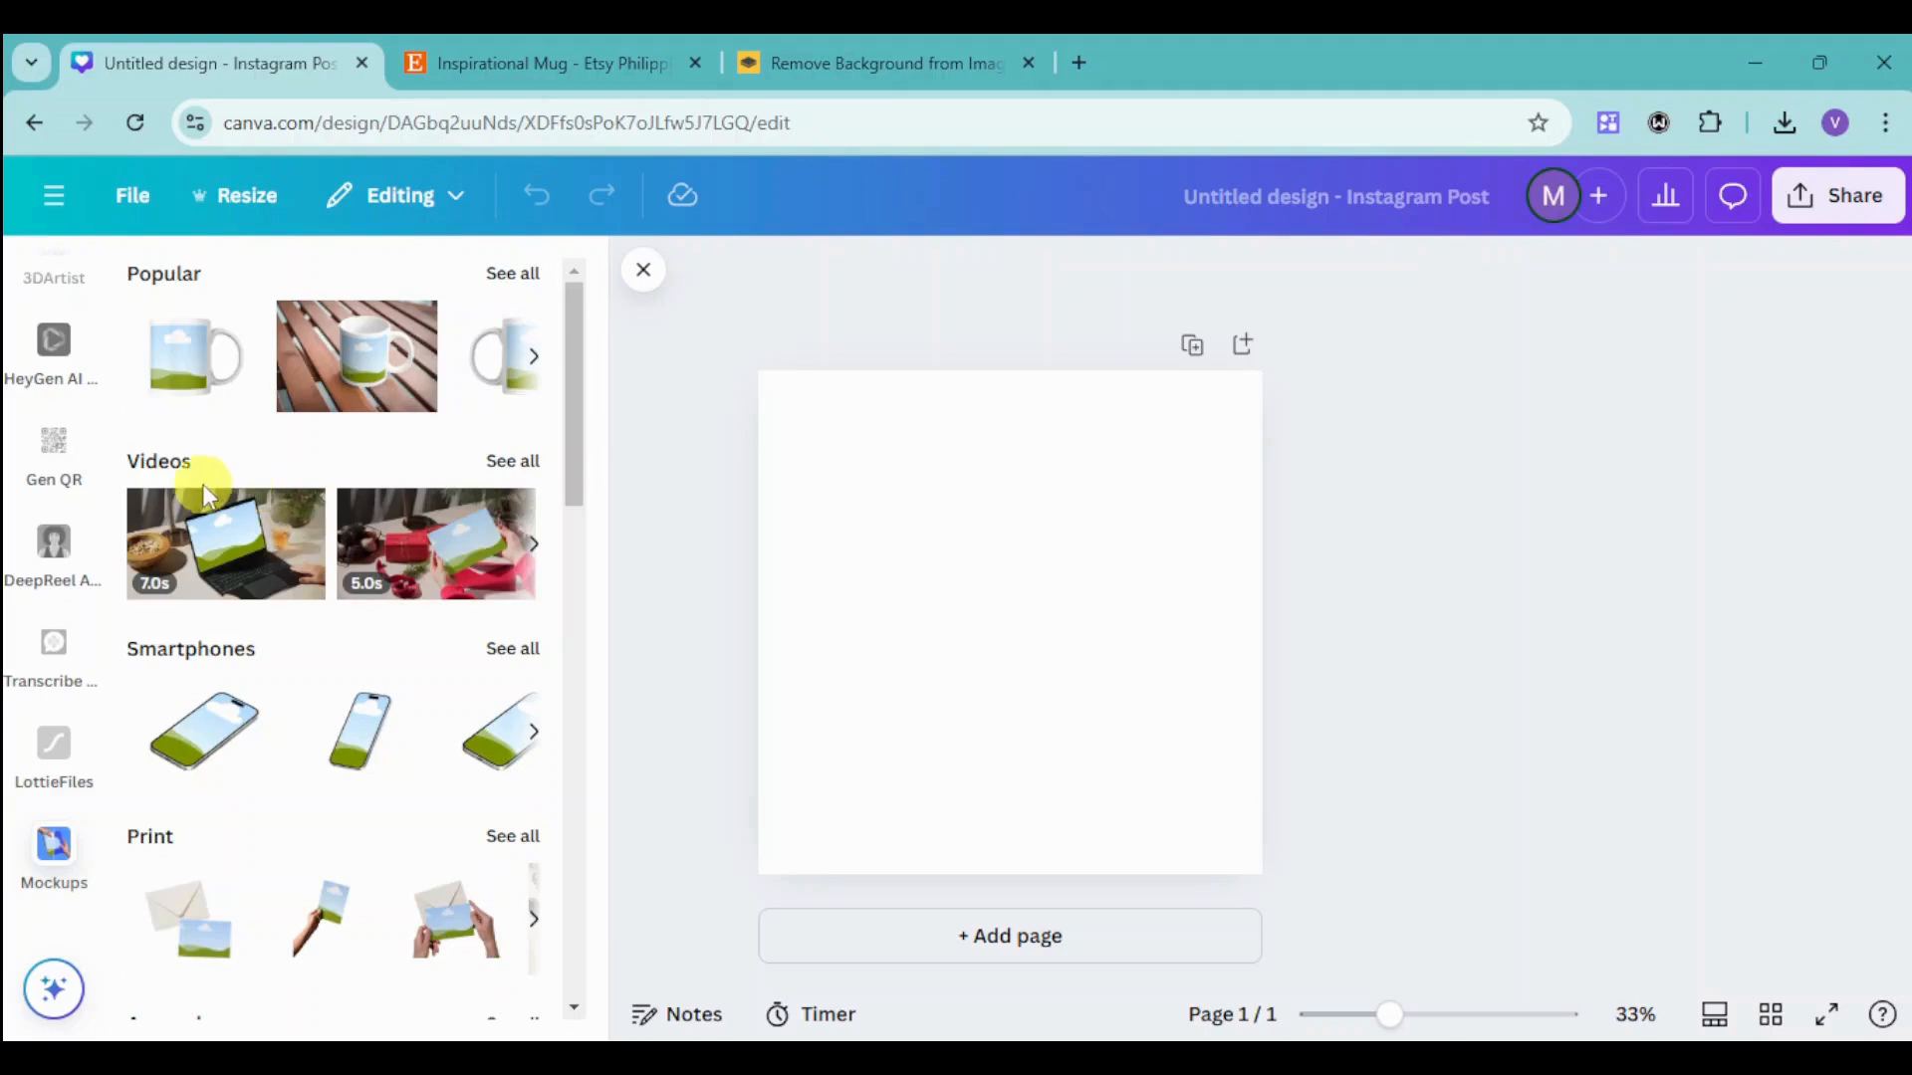
Add the white mug on a dark green background from the Home & living mockups to the page.
click(538, 359)
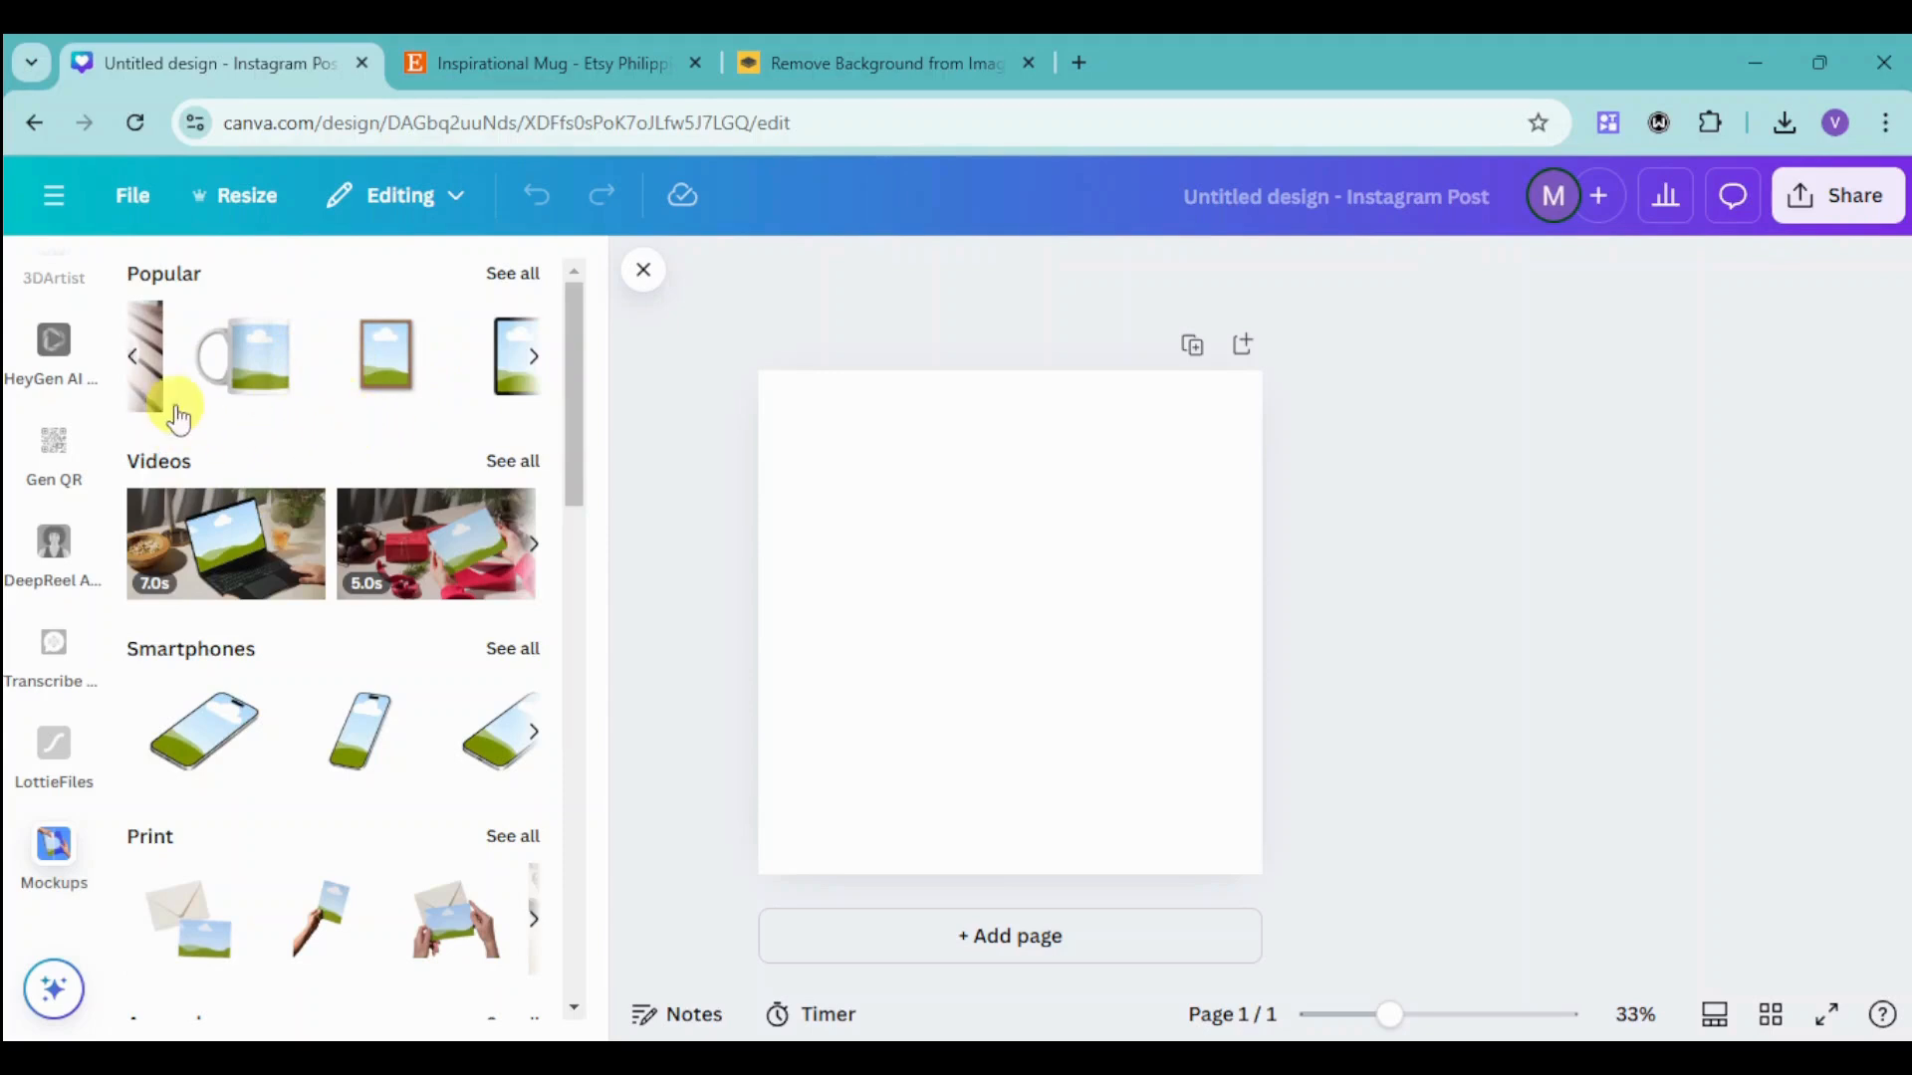
click(132, 356)
scroll(296, 519, down, 10)
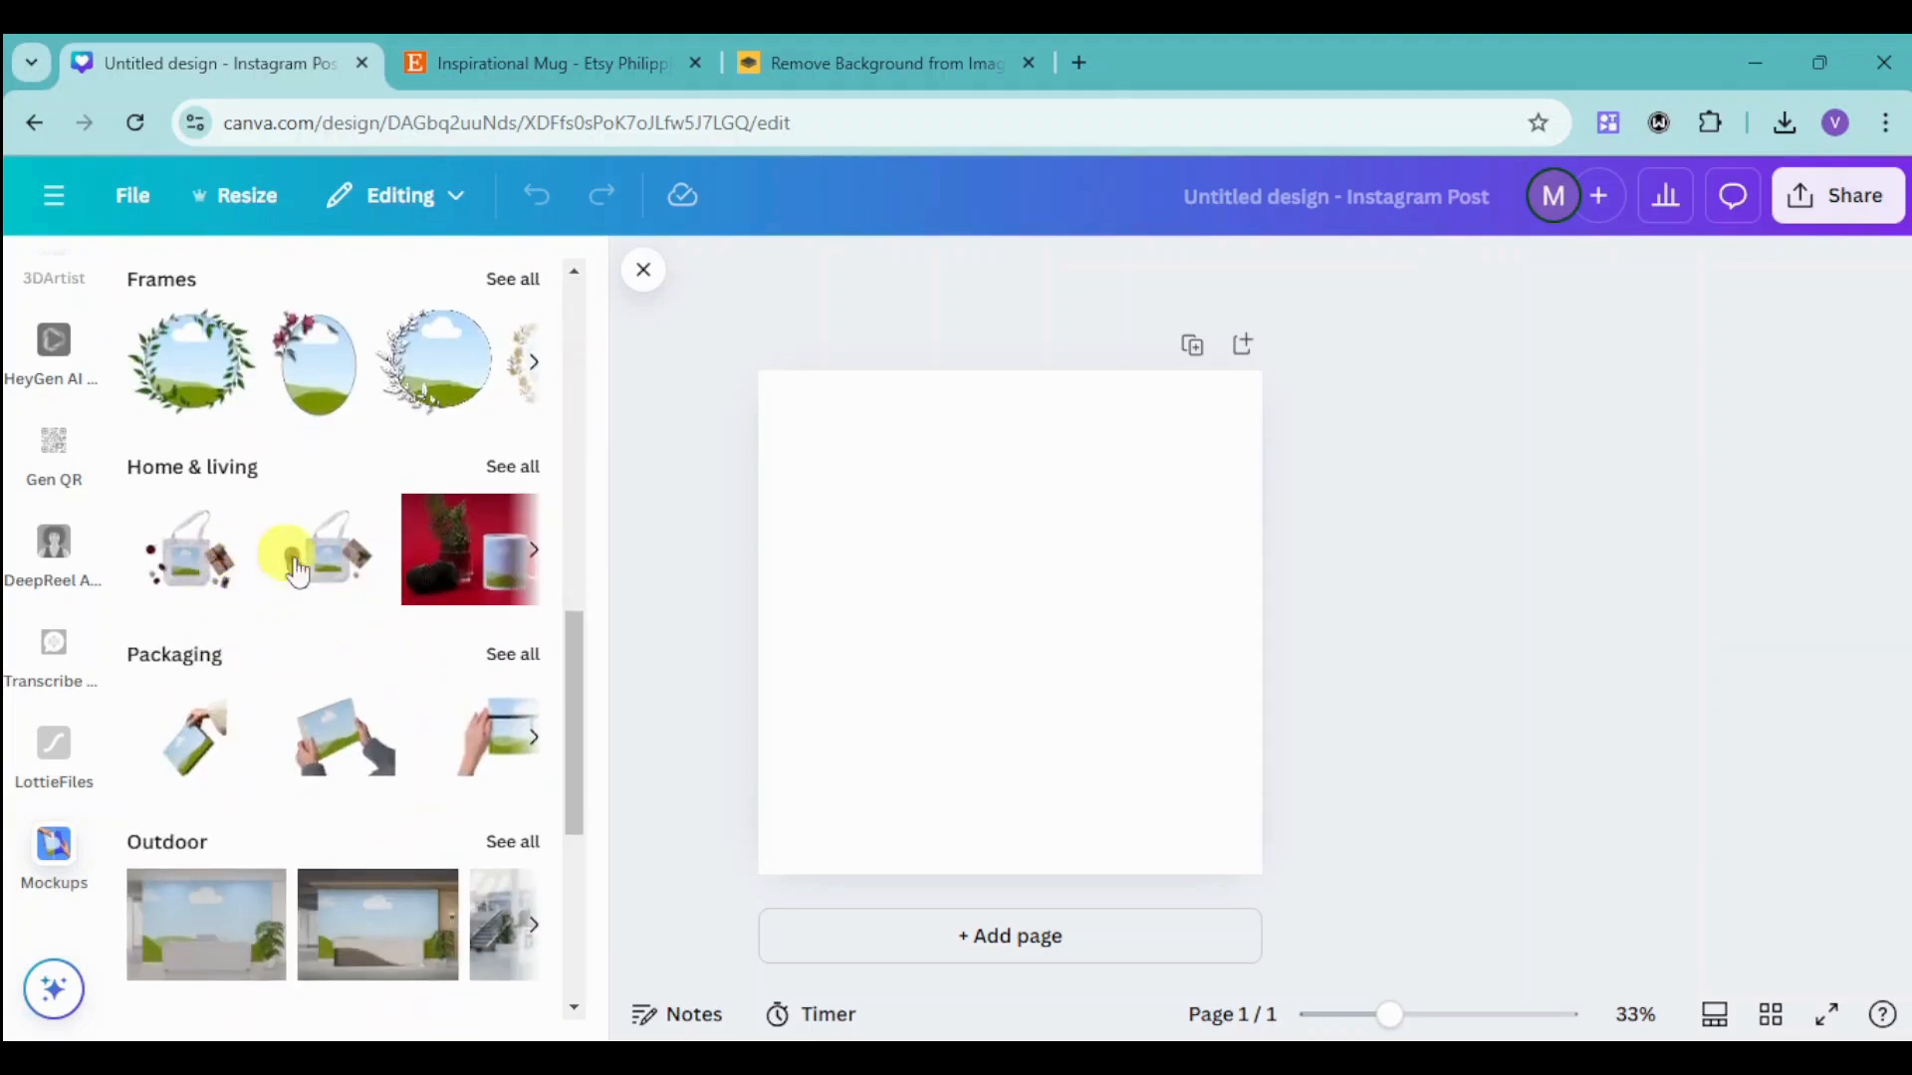
click(535, 551)
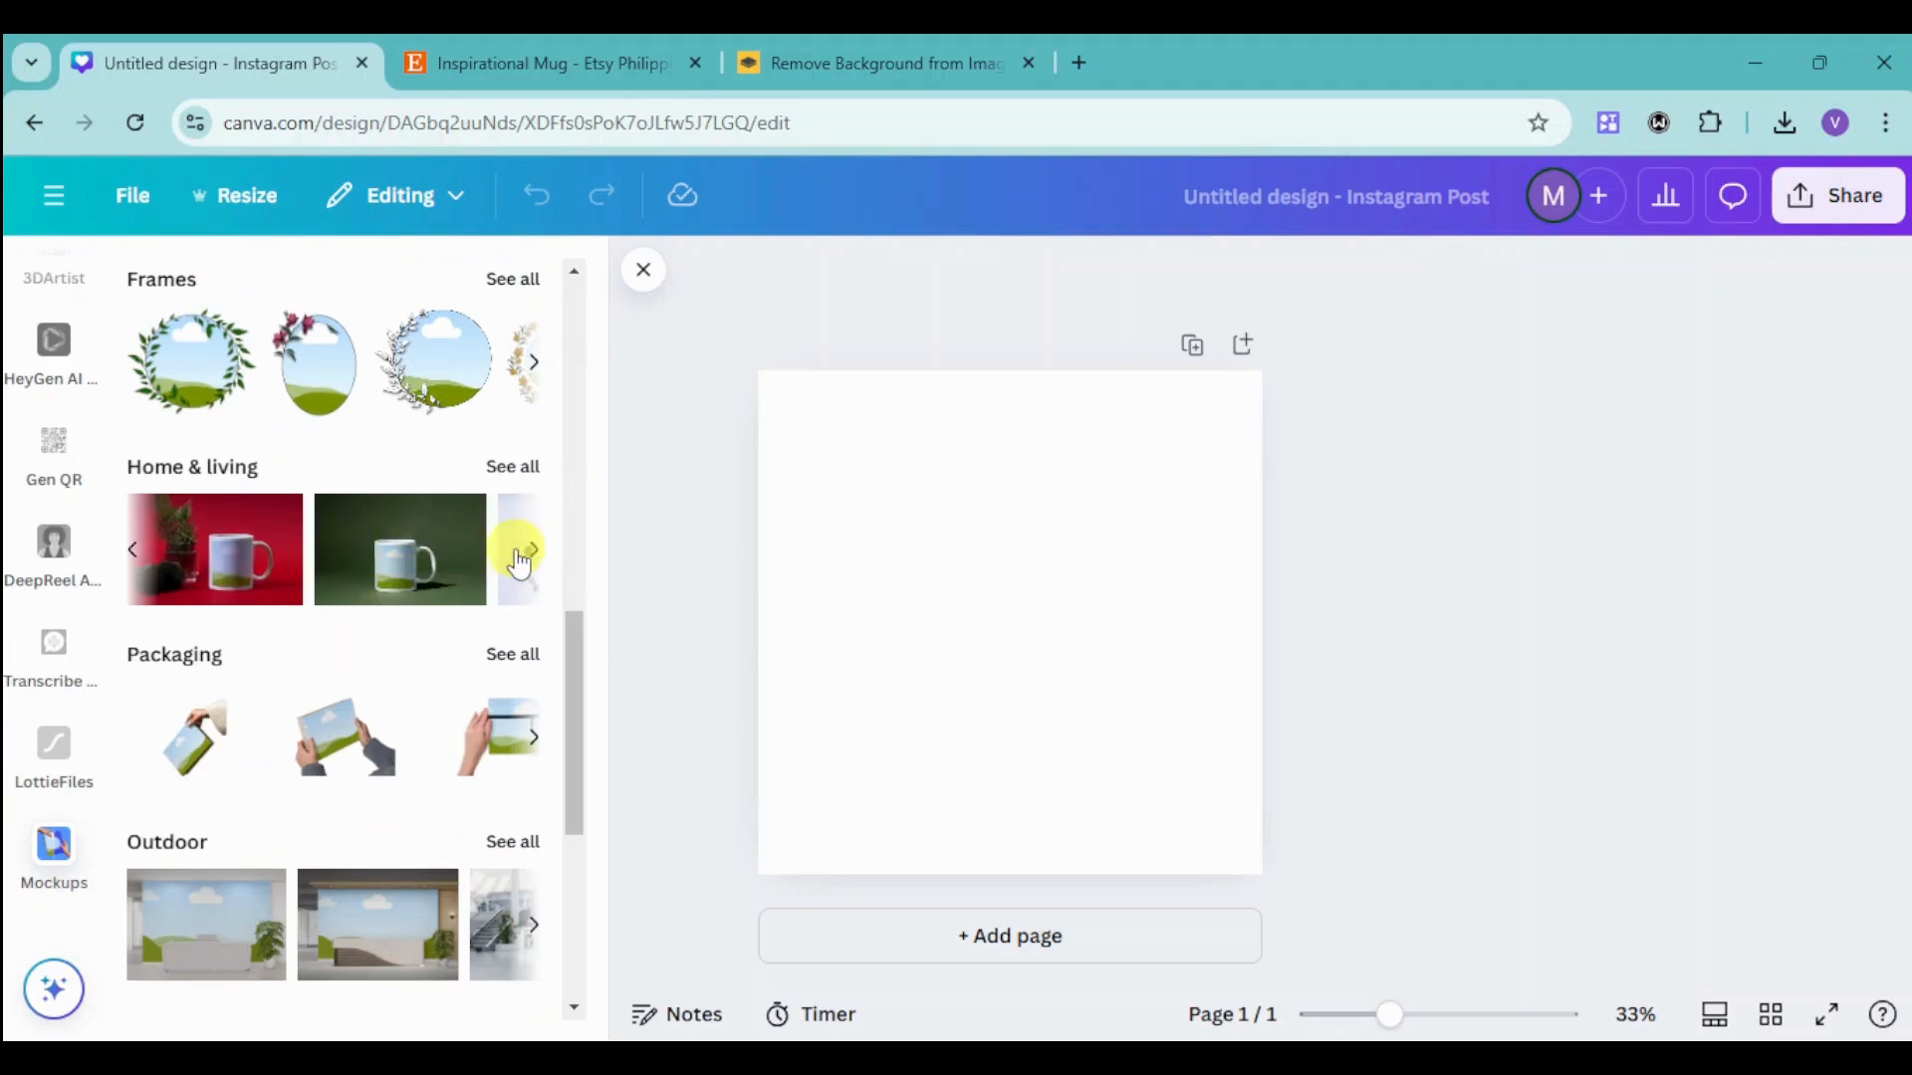
click(546, 553)
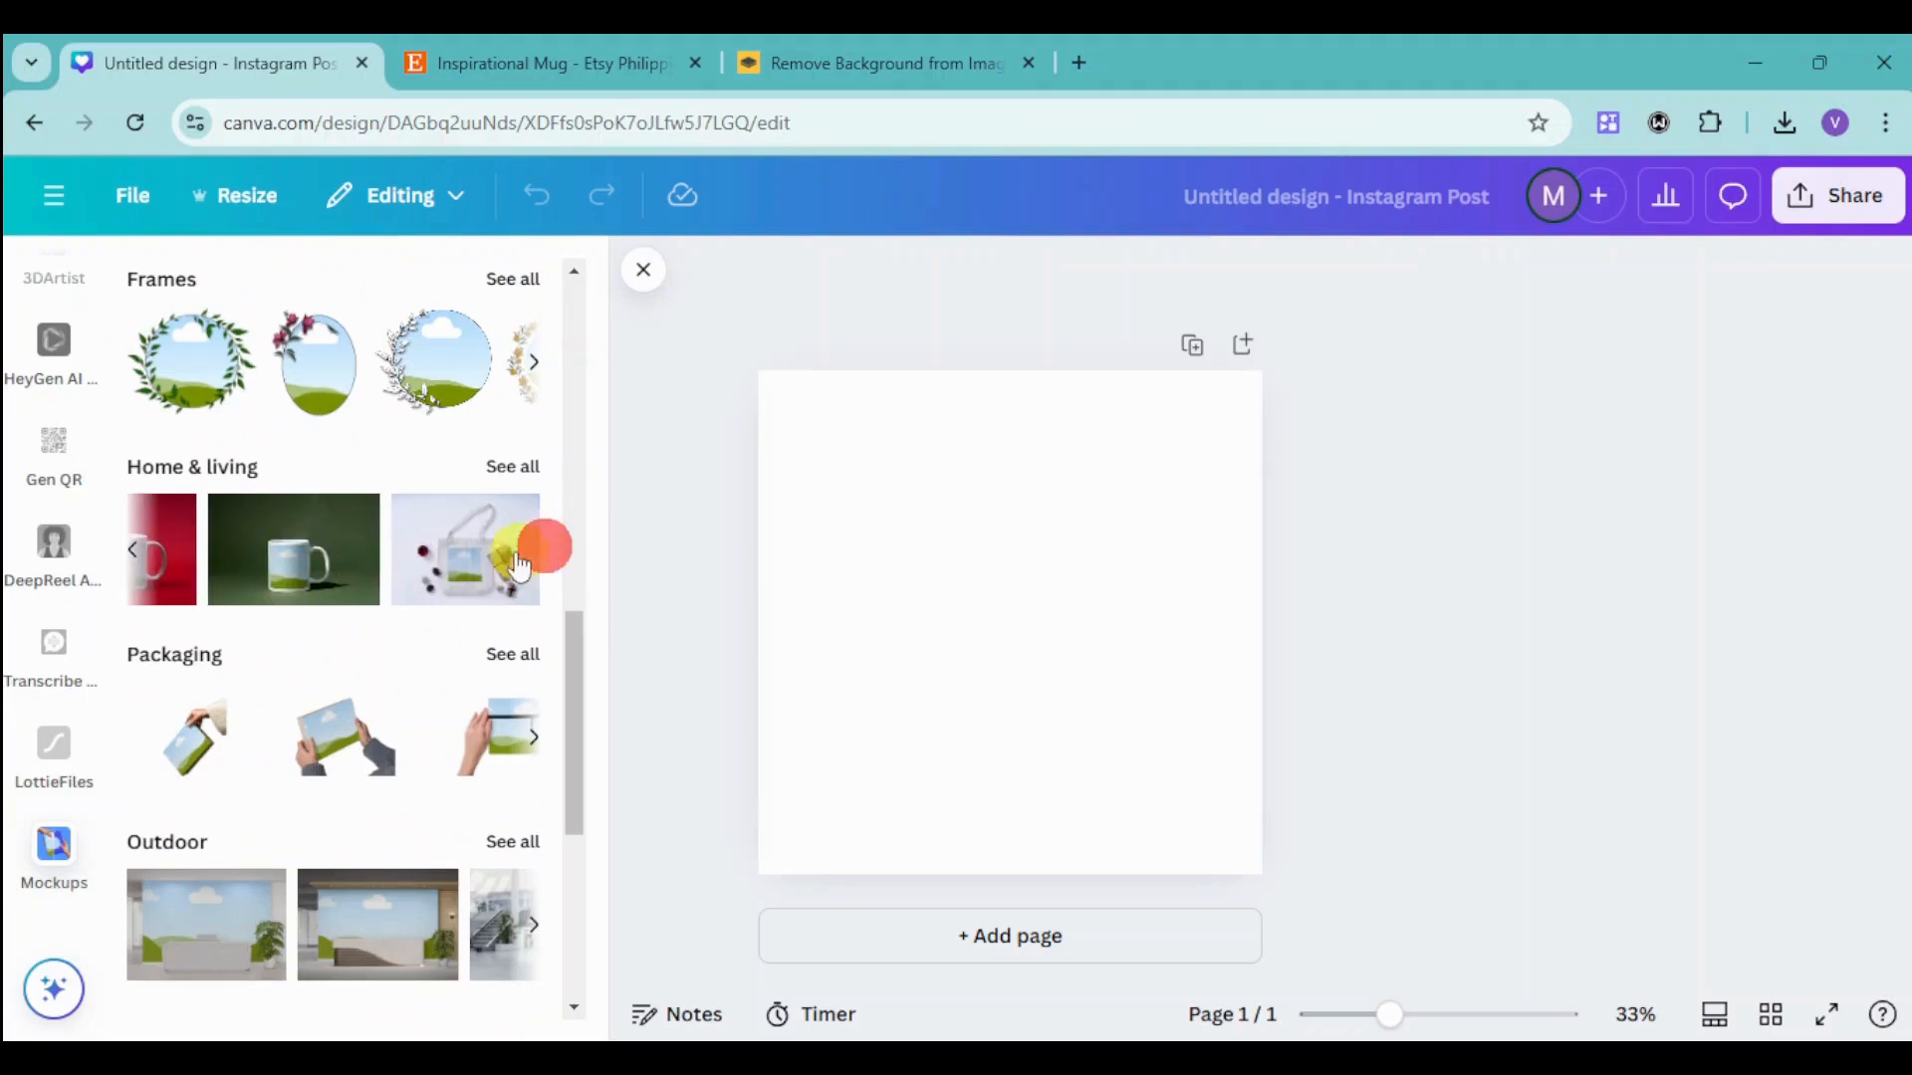
click(273, 570)
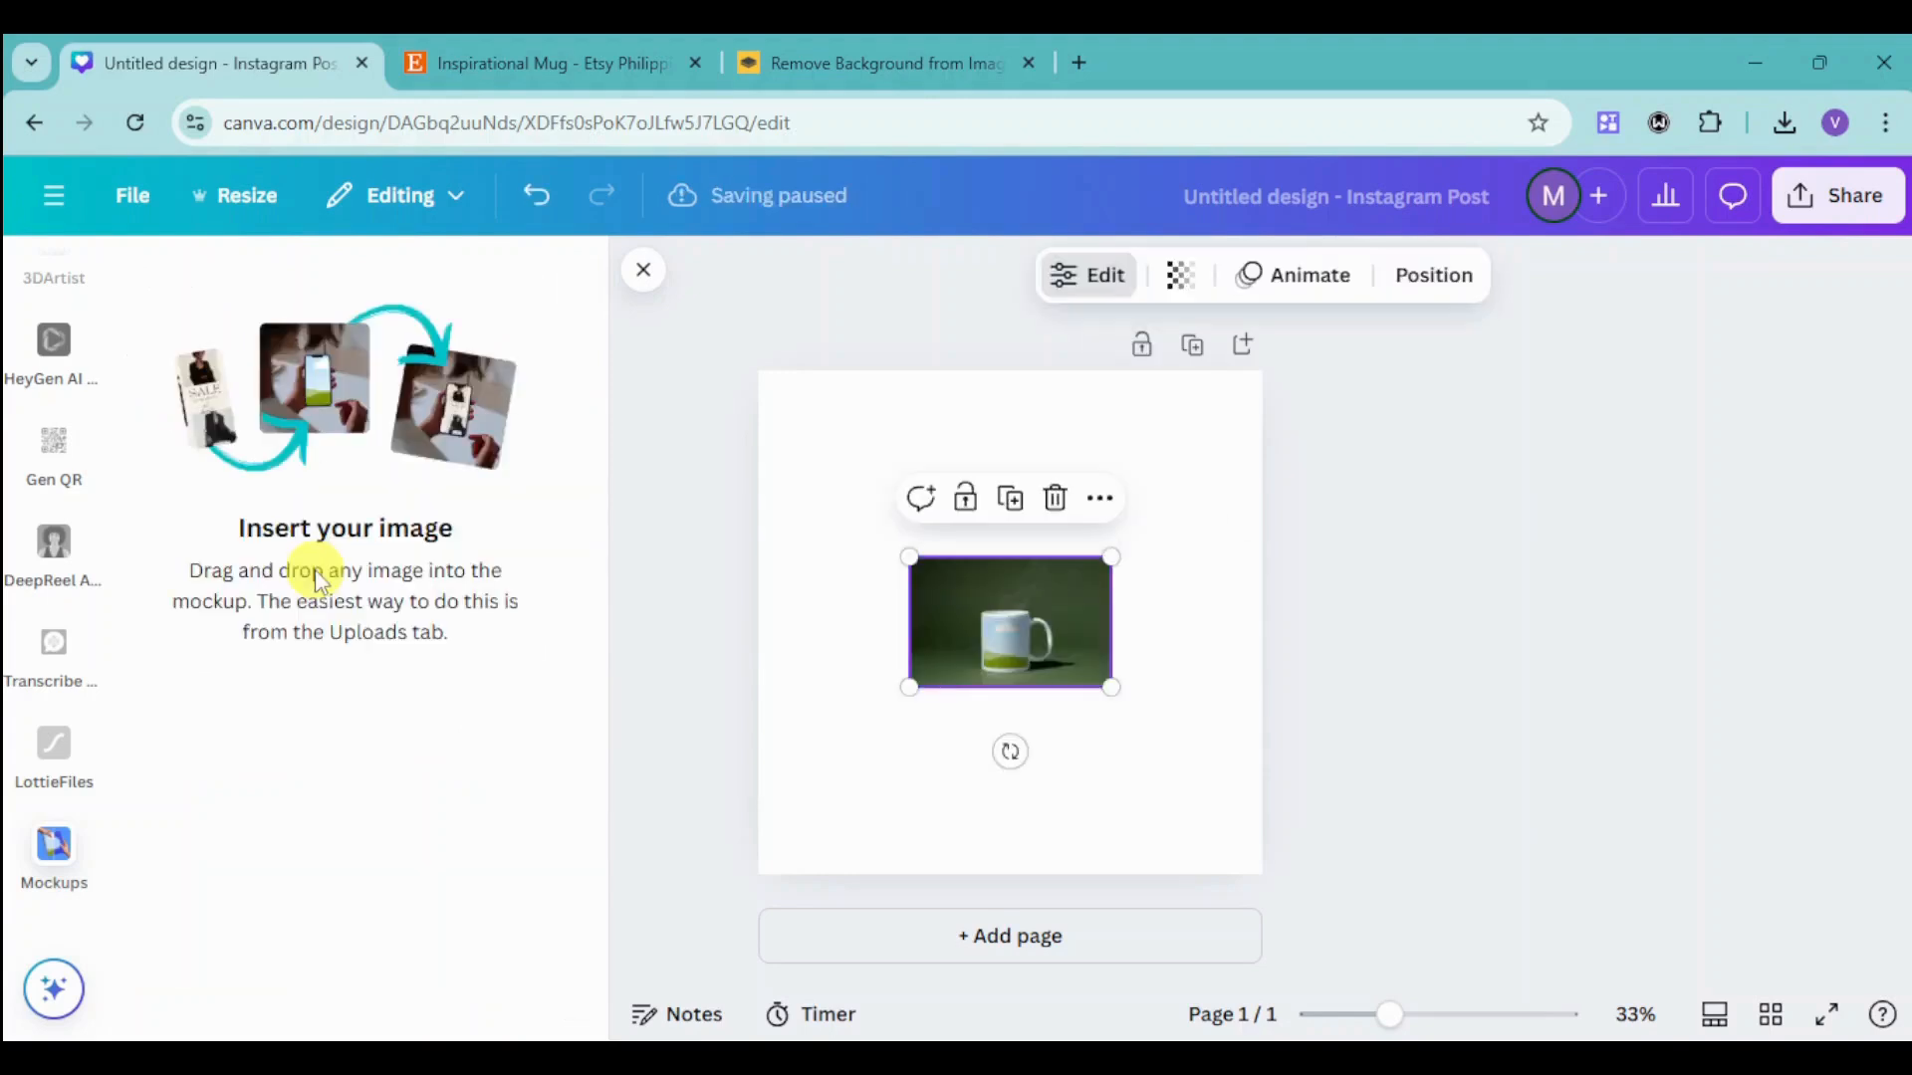
Enlarge and reposition the mug mockup so it covers the whole page with the mug near the centre.
drag(908, 687, 687, 815)
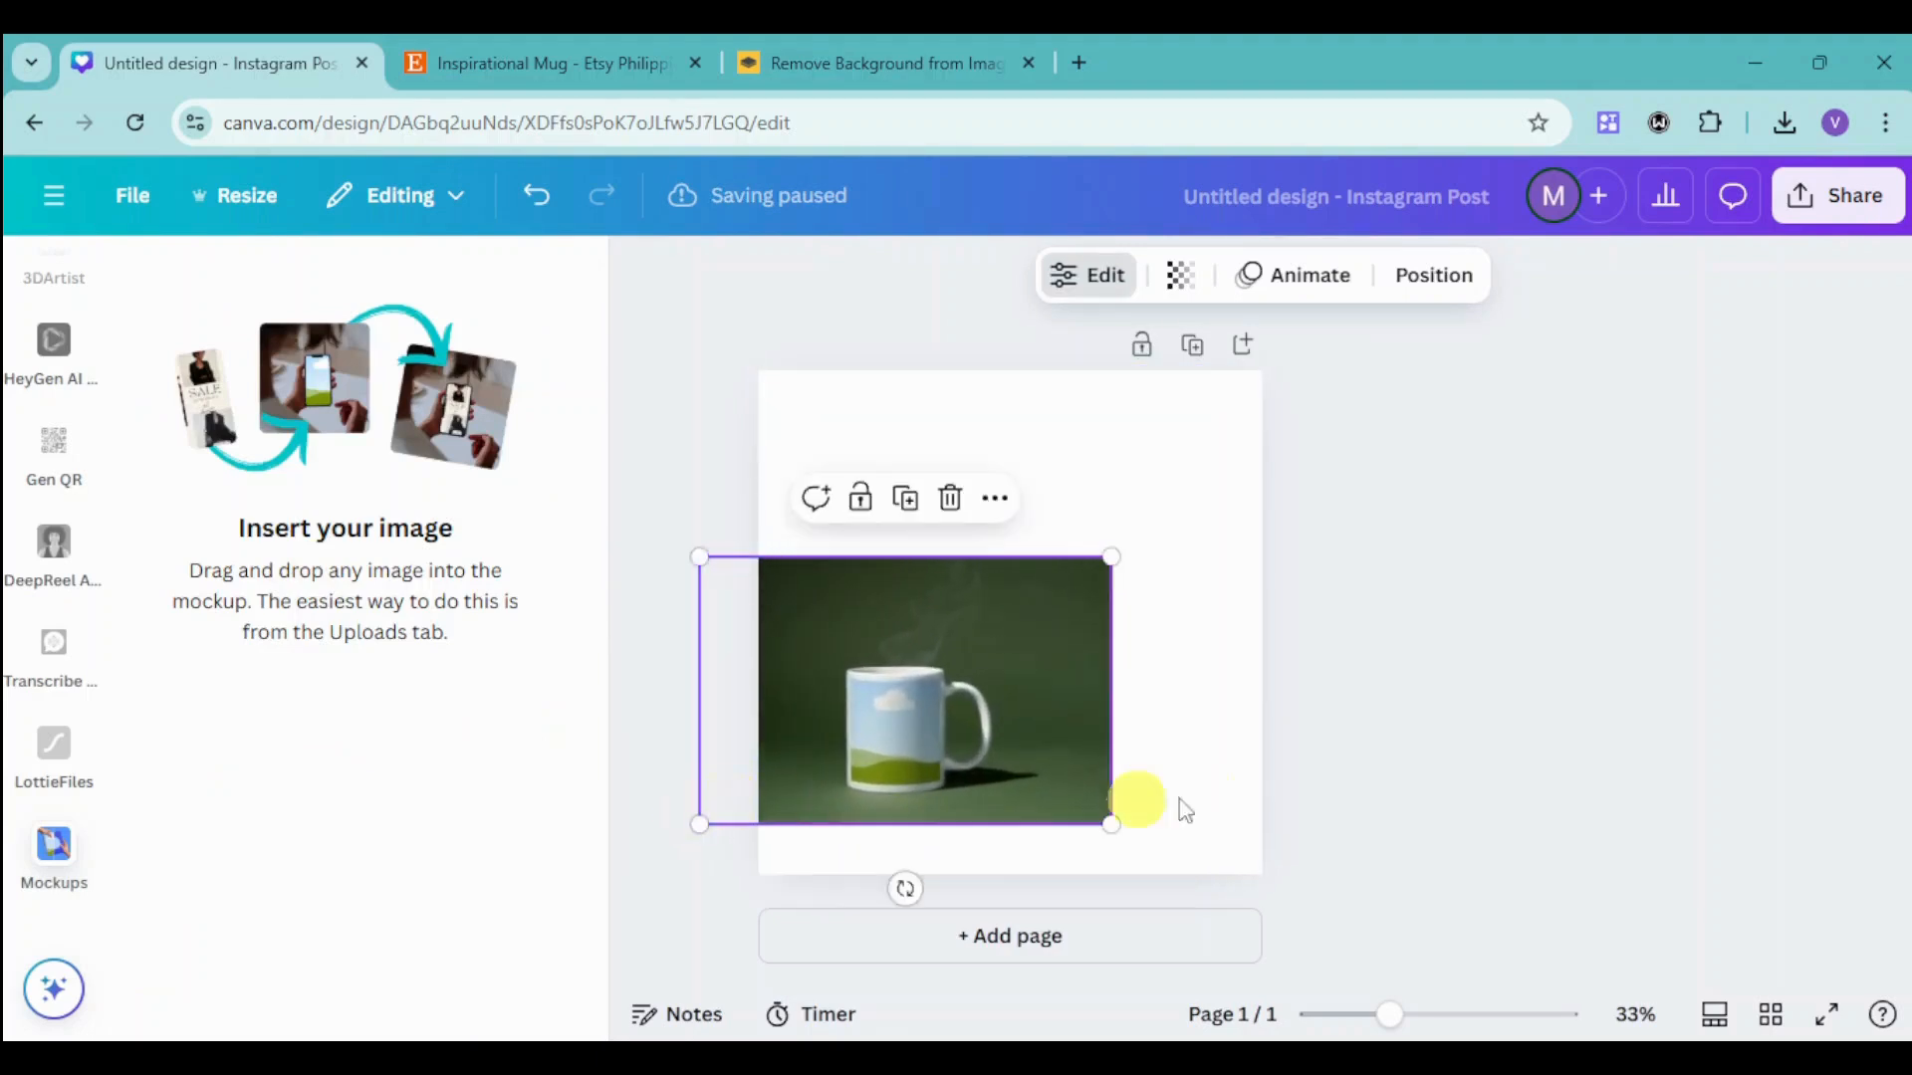
drag(1115, 824, 1408, 1020)
drag(1043, 776, 955, 586)
drag(1314, 823, 1354, 926)
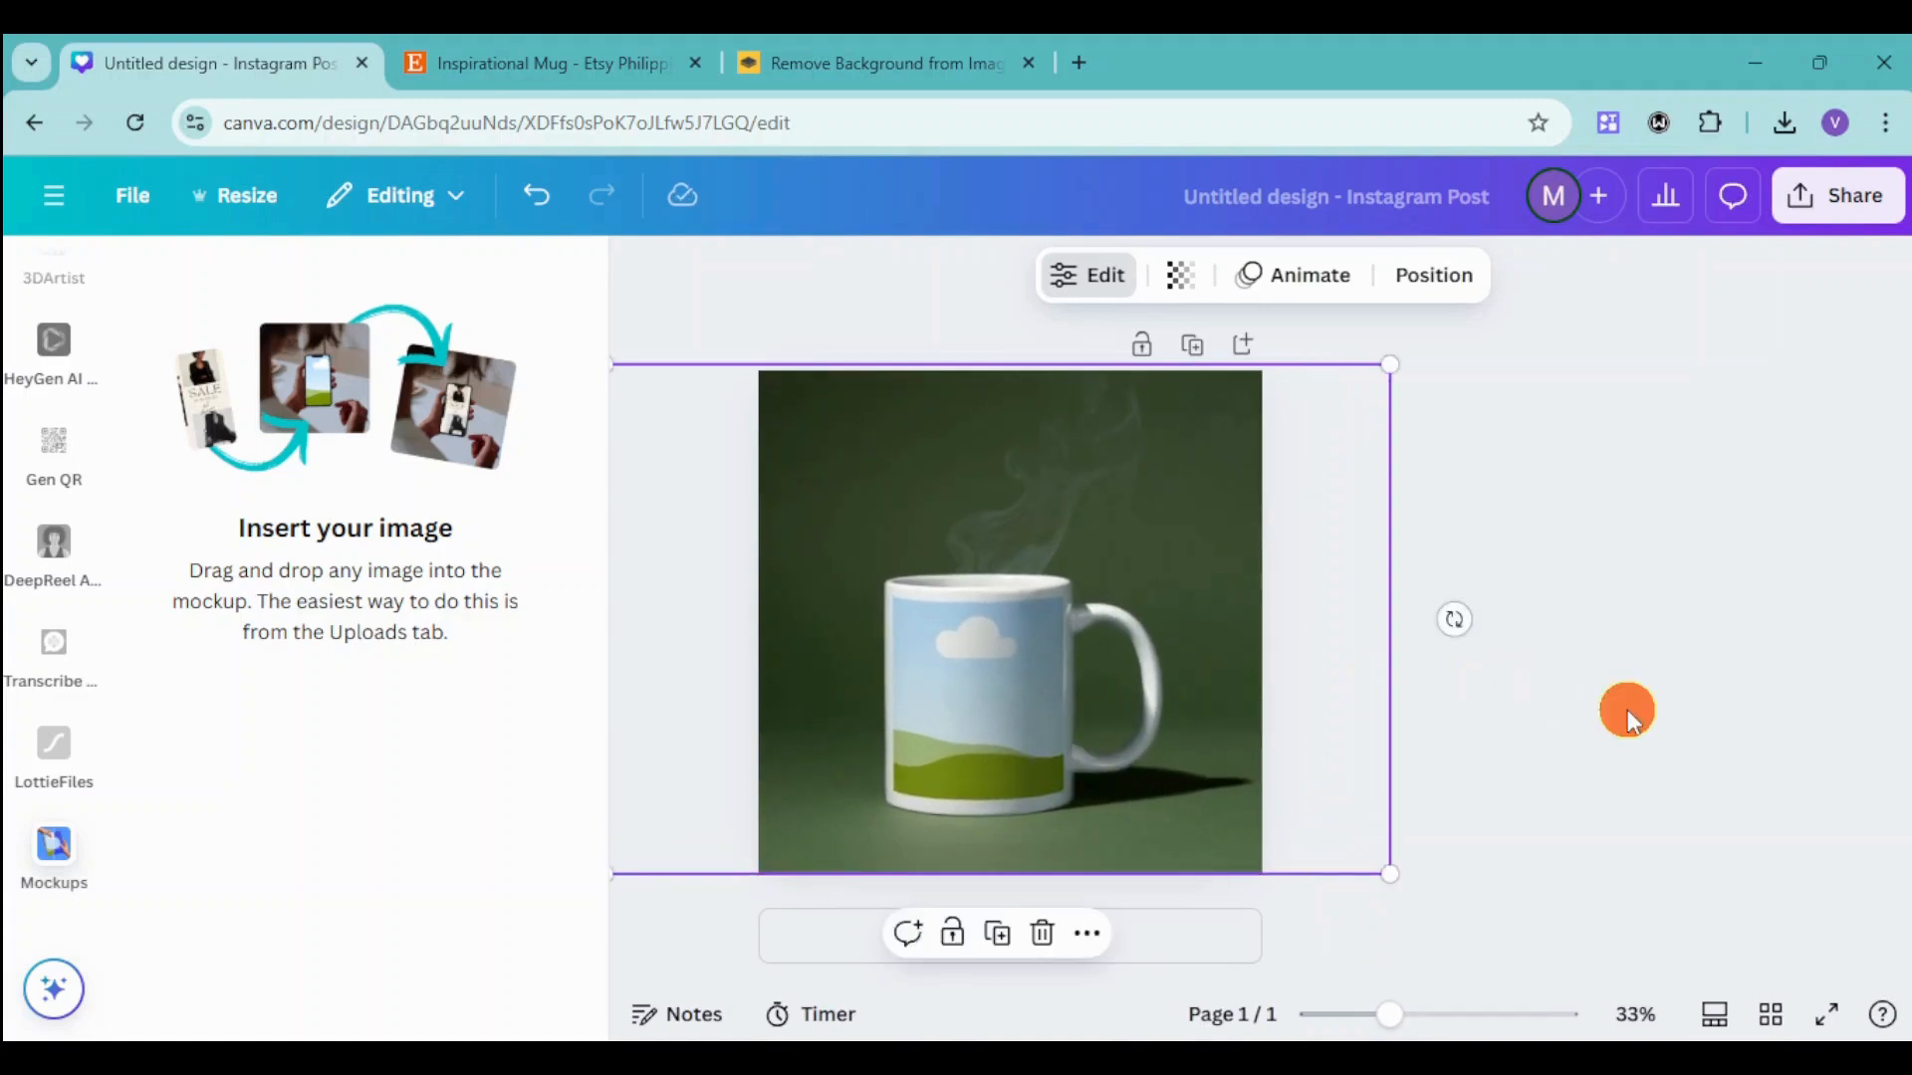
click(1626, 709)
Upload the "img inspirational" picture from the Pictures folder and place it inside the mug mockup's image area.
scroll(37, 487, up, 5)
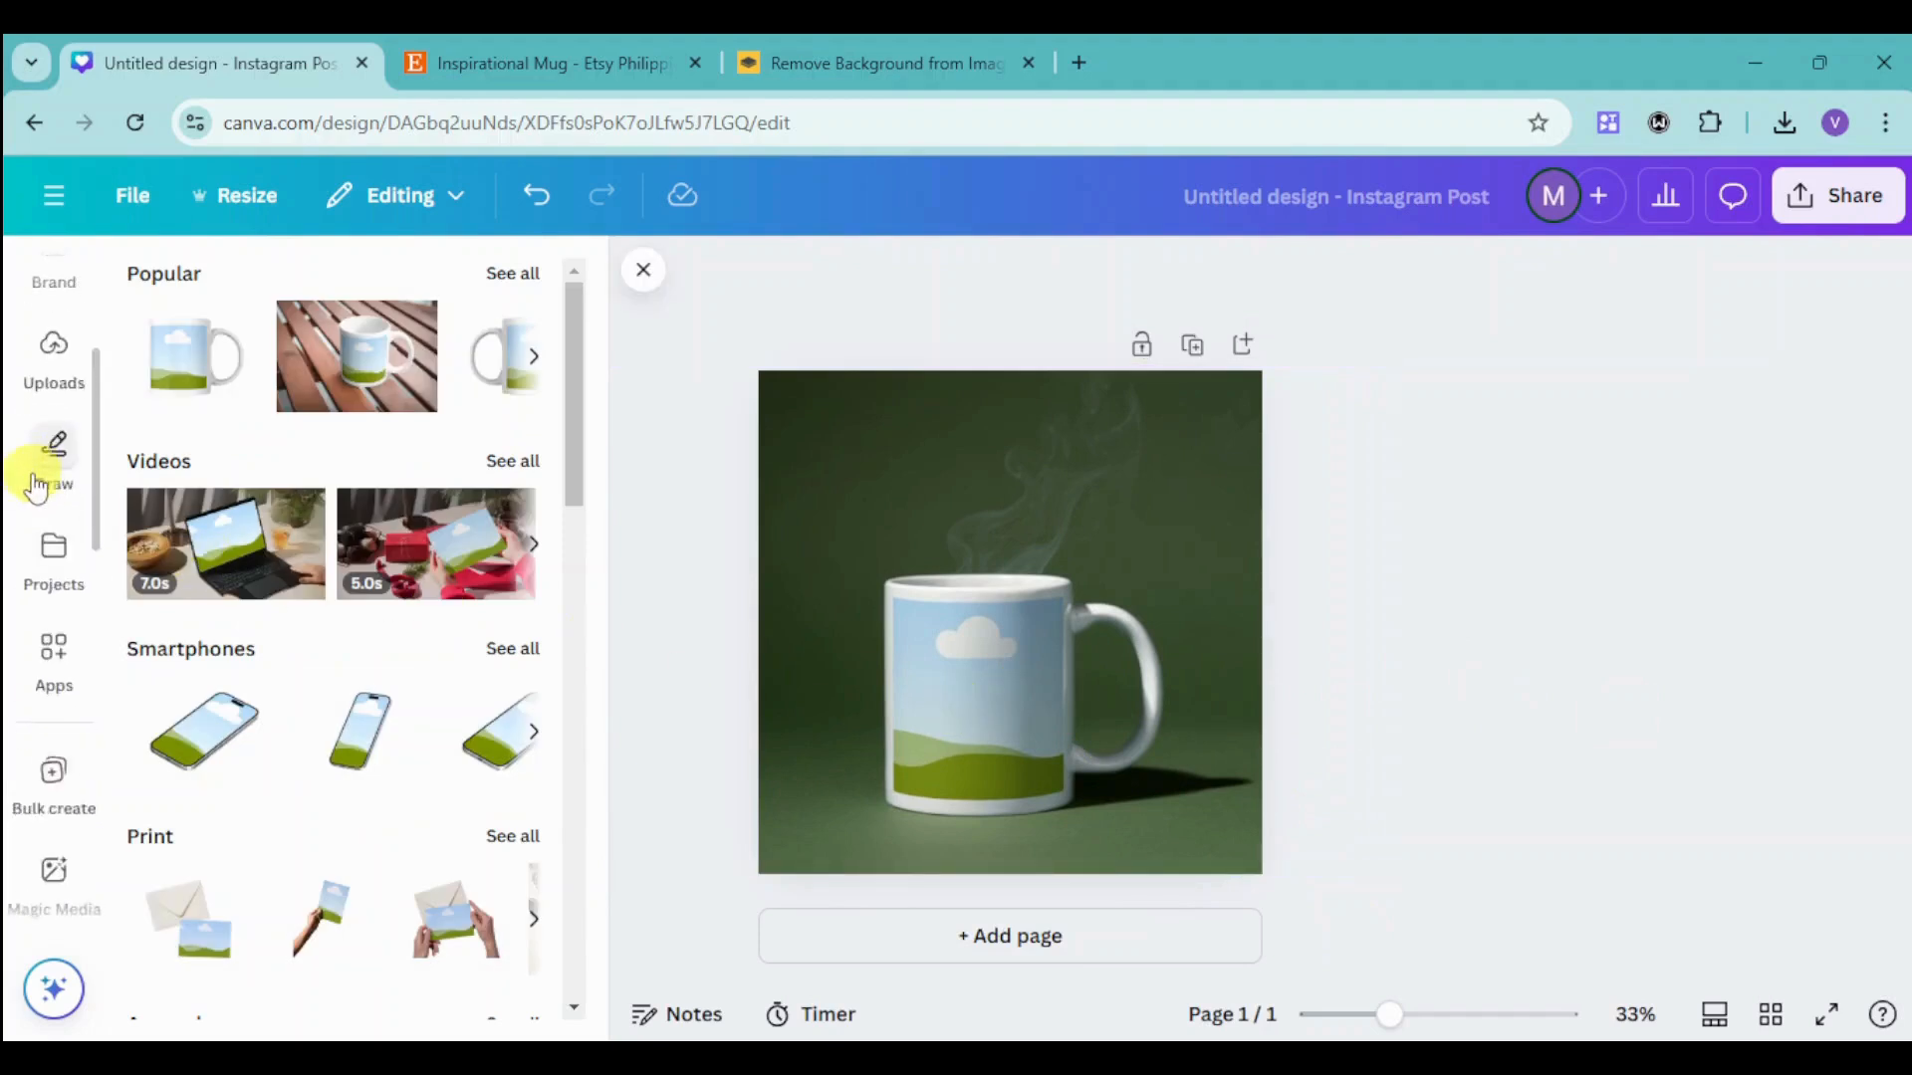
scroll(37, 488, up, 3)
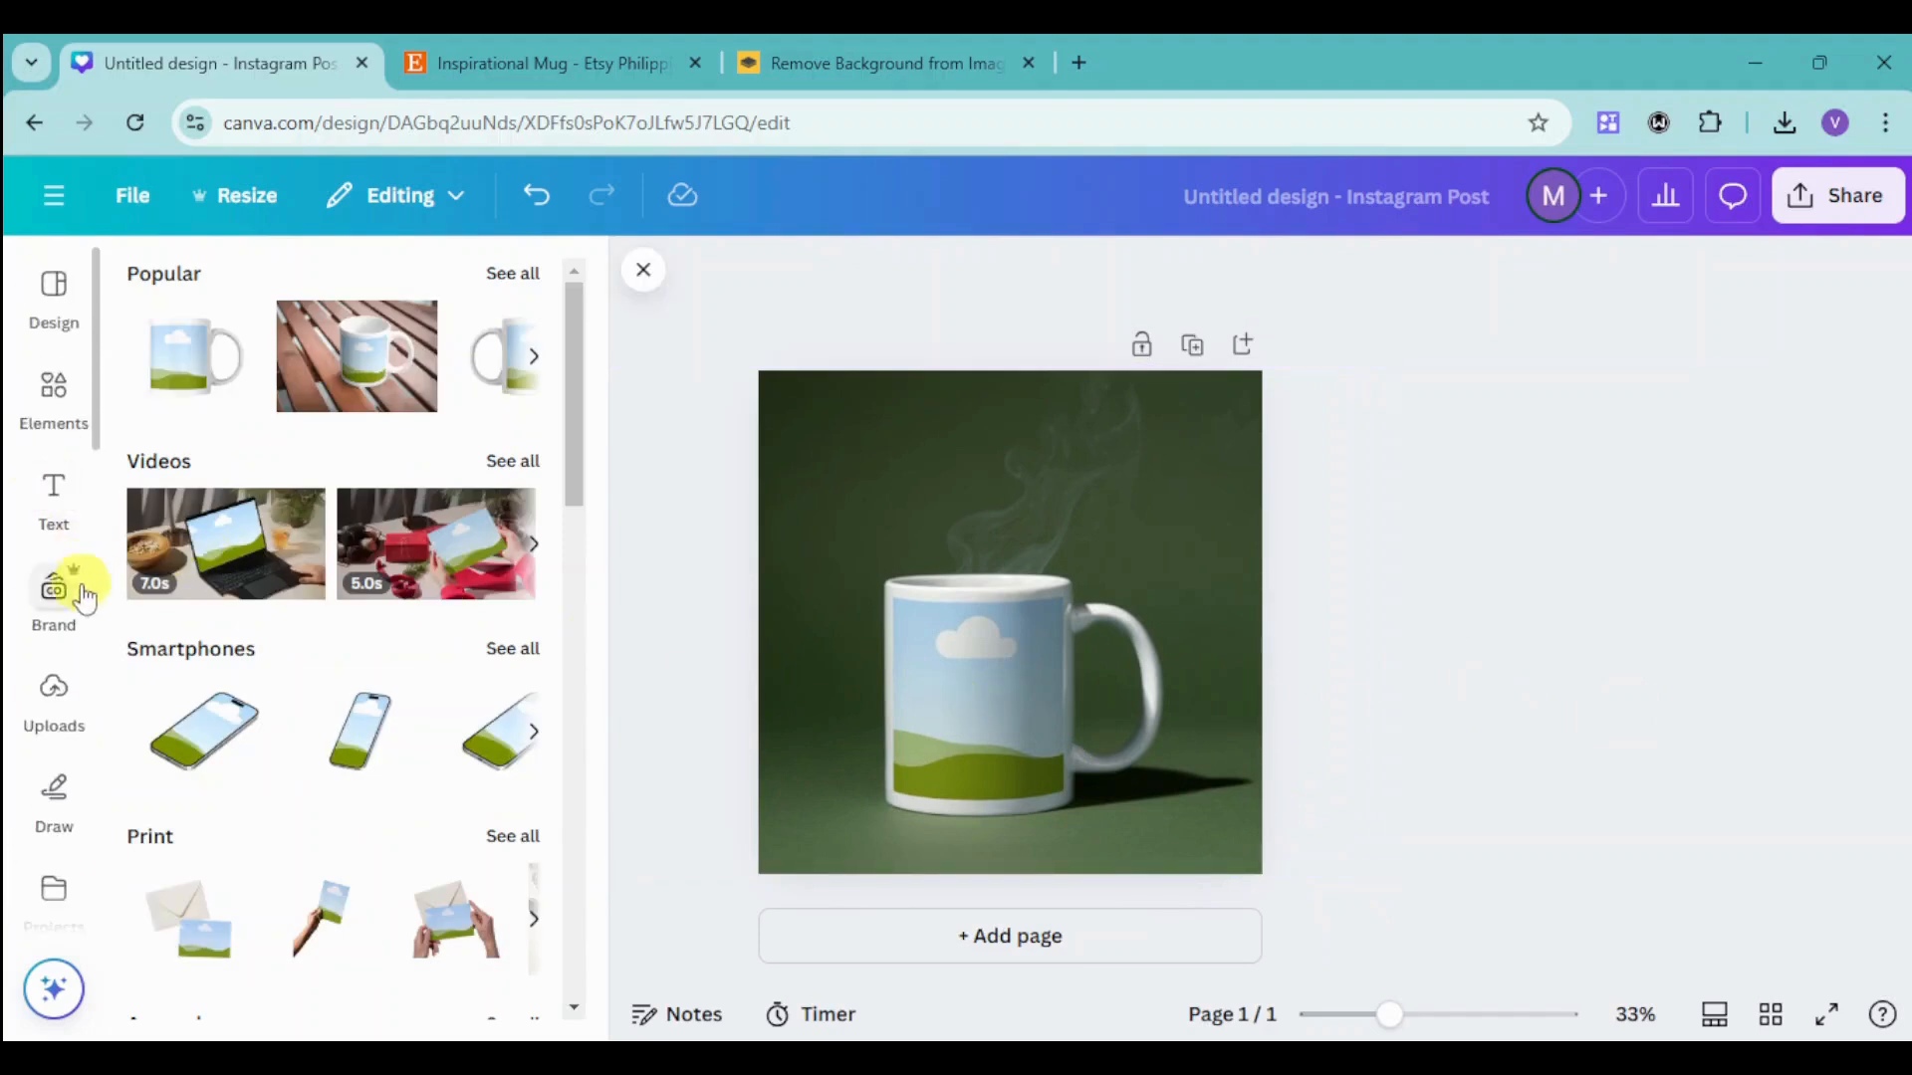
click(52, 690)
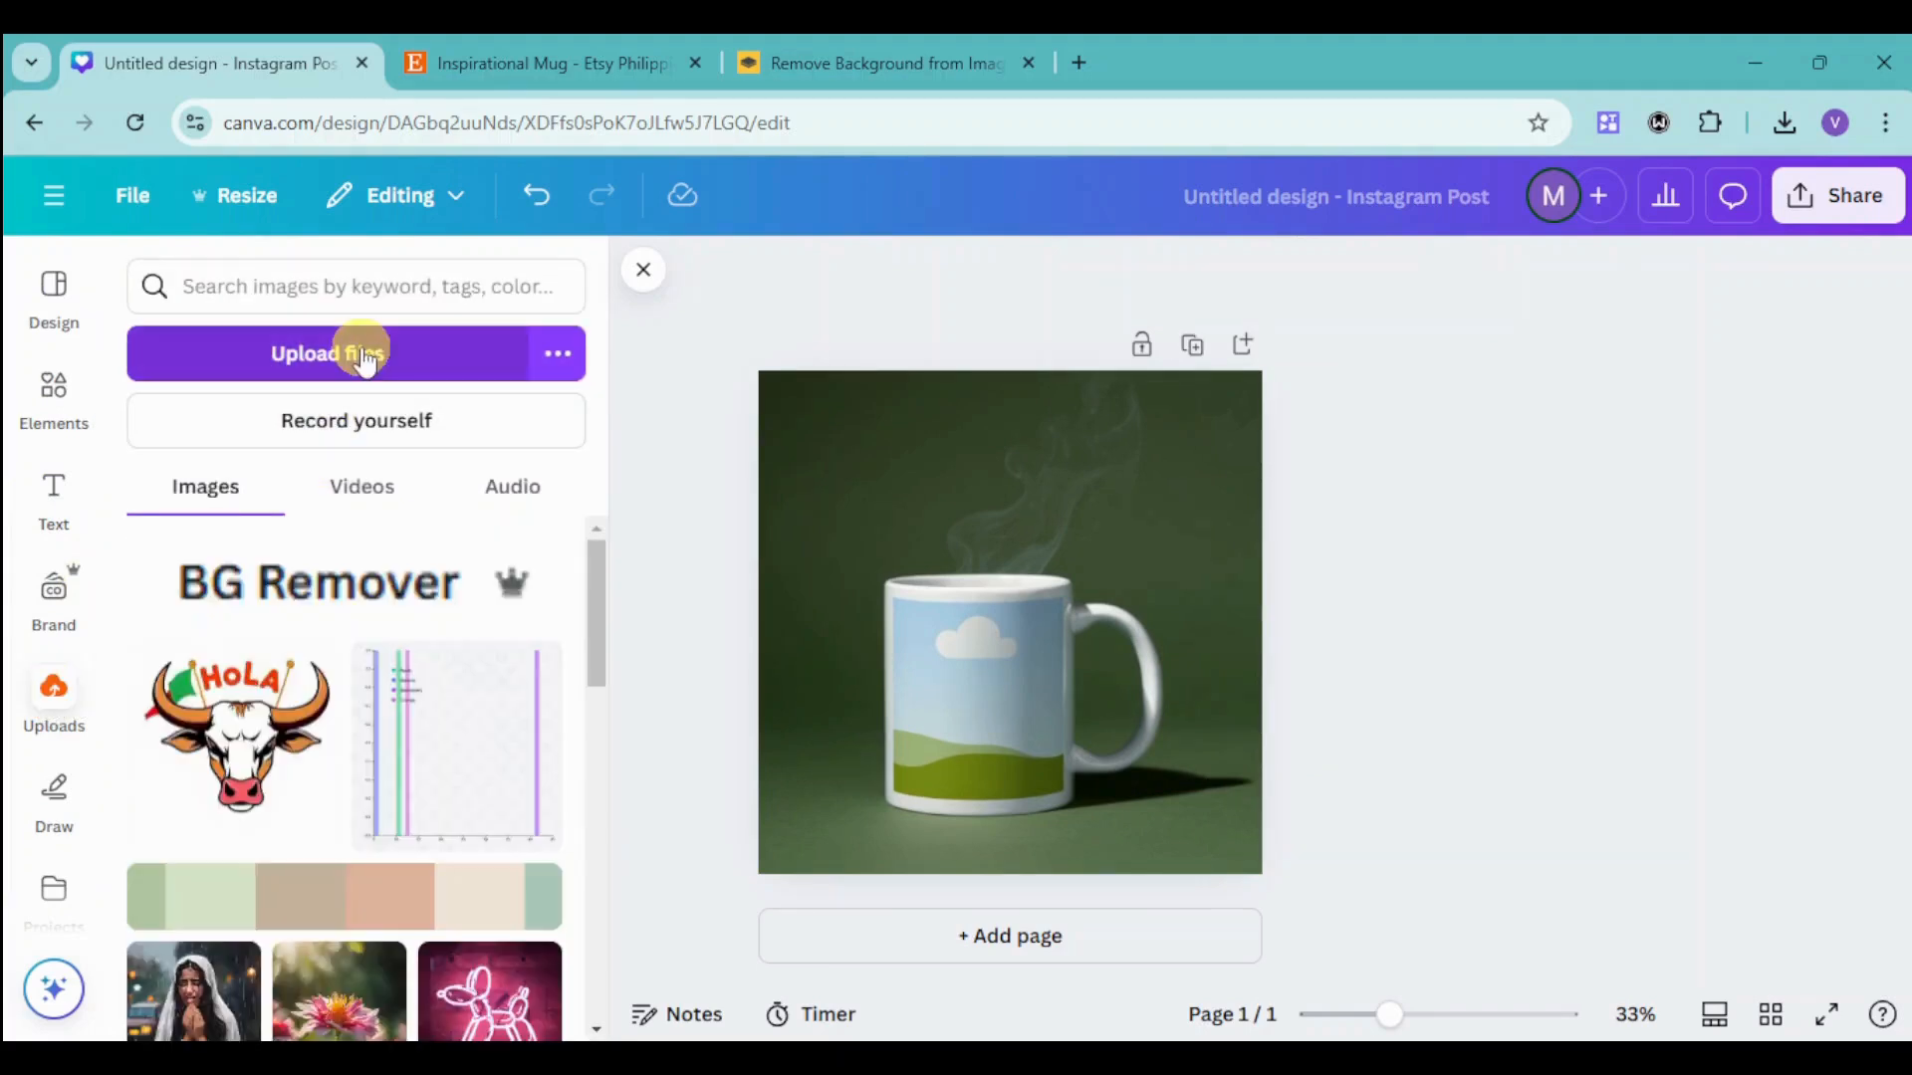
click(365, 357)
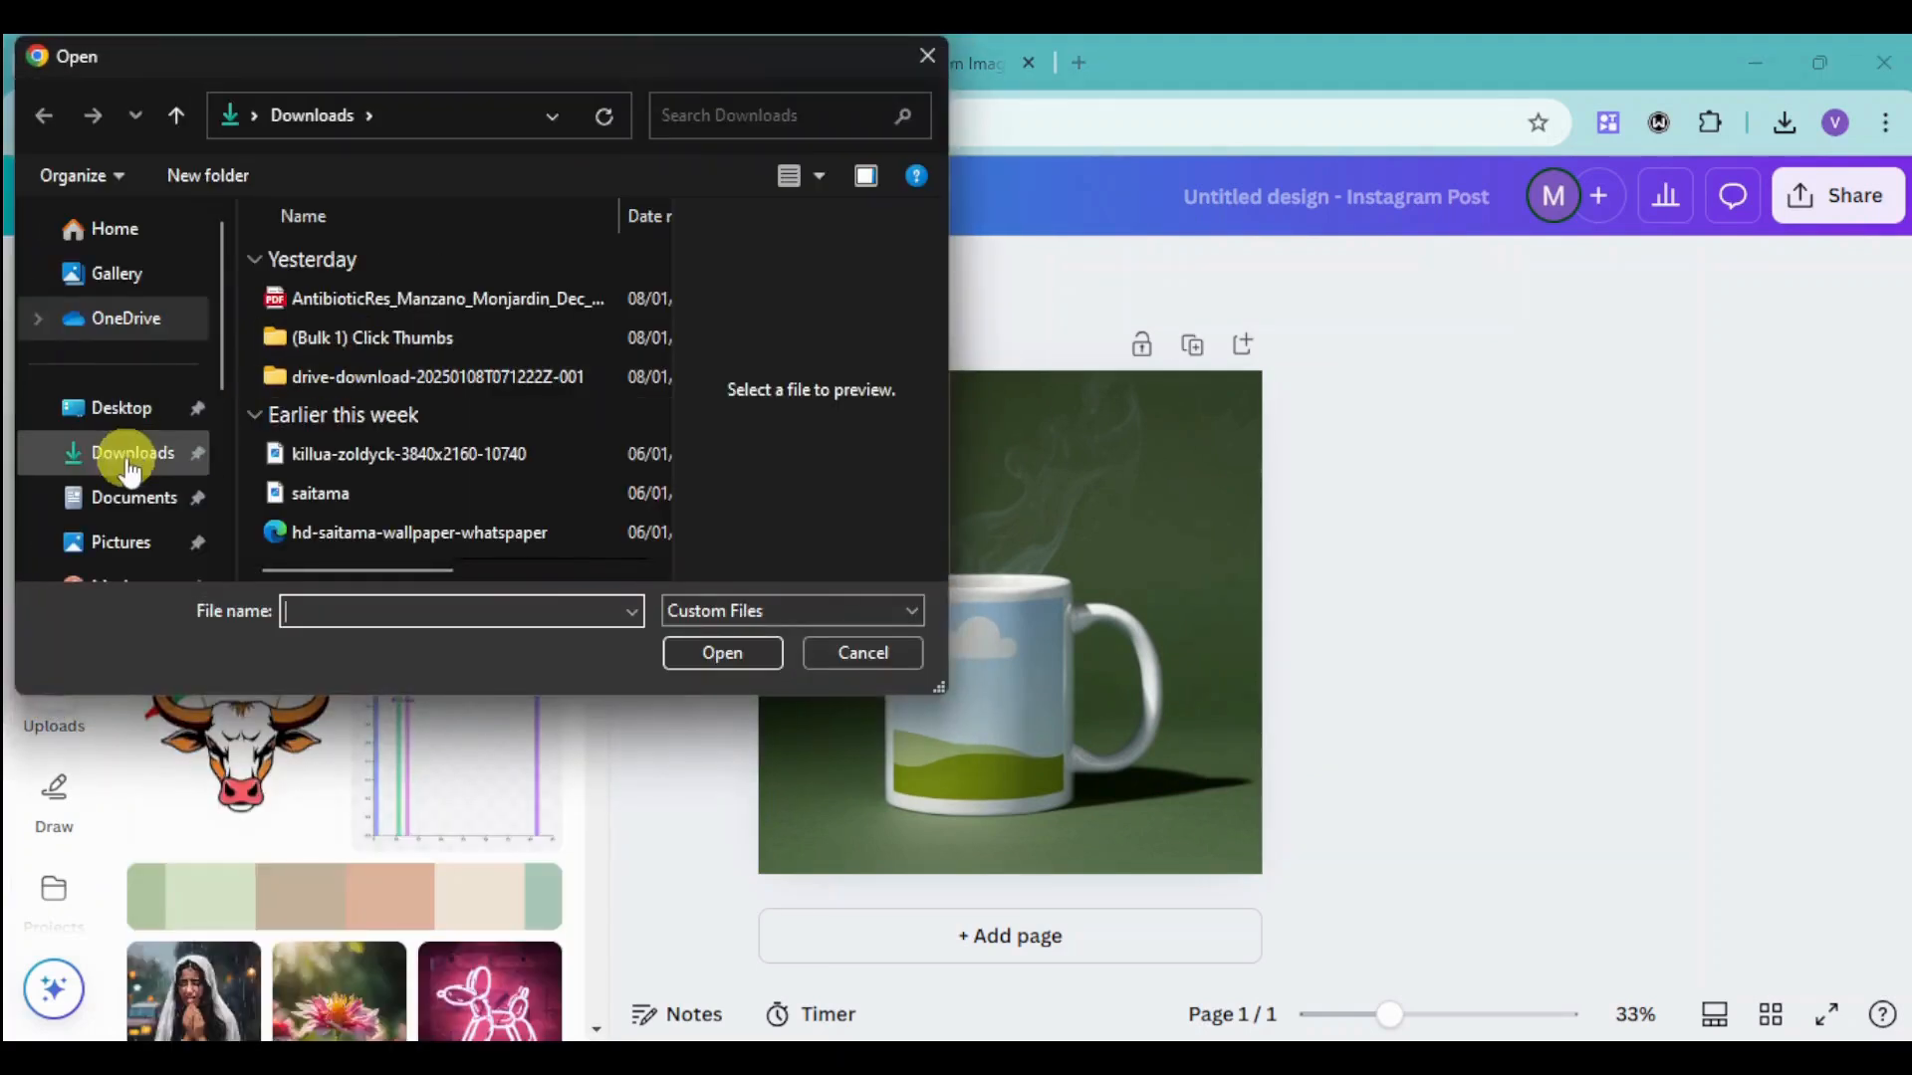
click(129, 466)
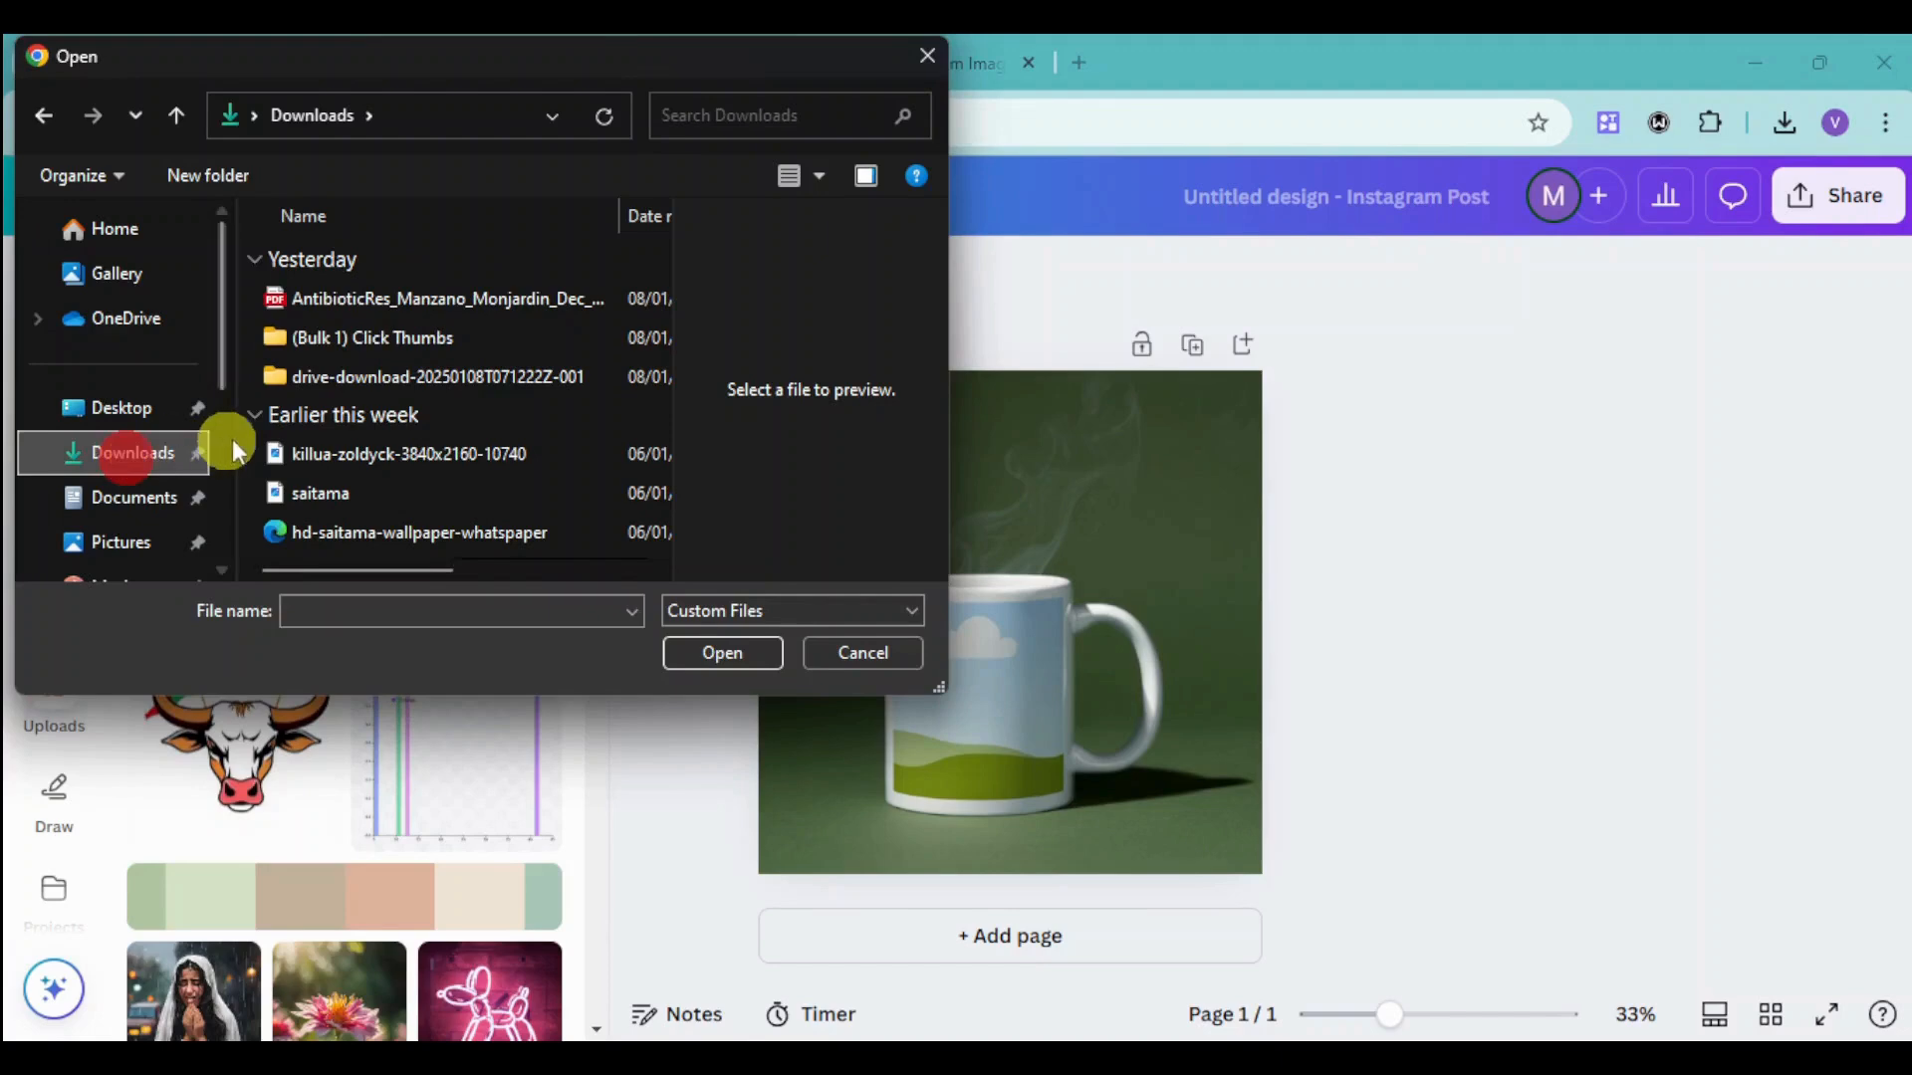
click(124, 546)
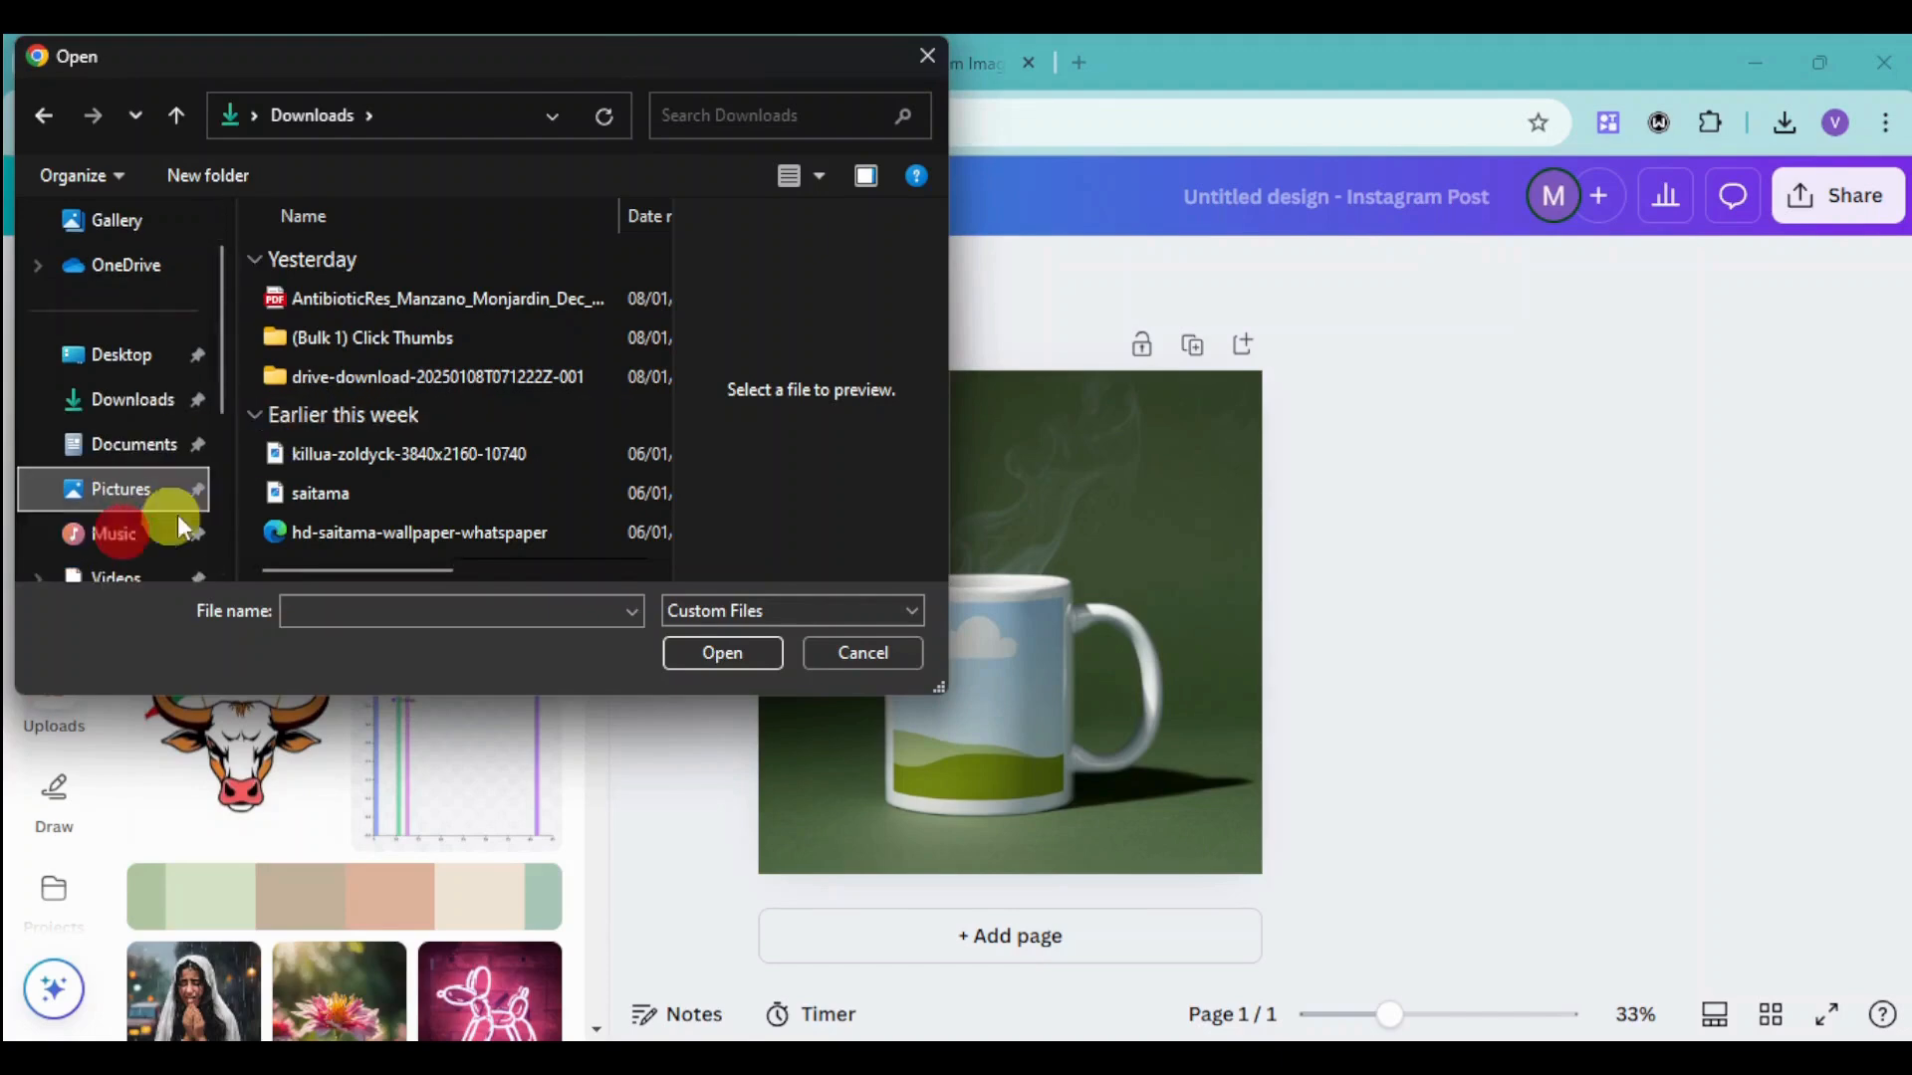
click(553, 360)
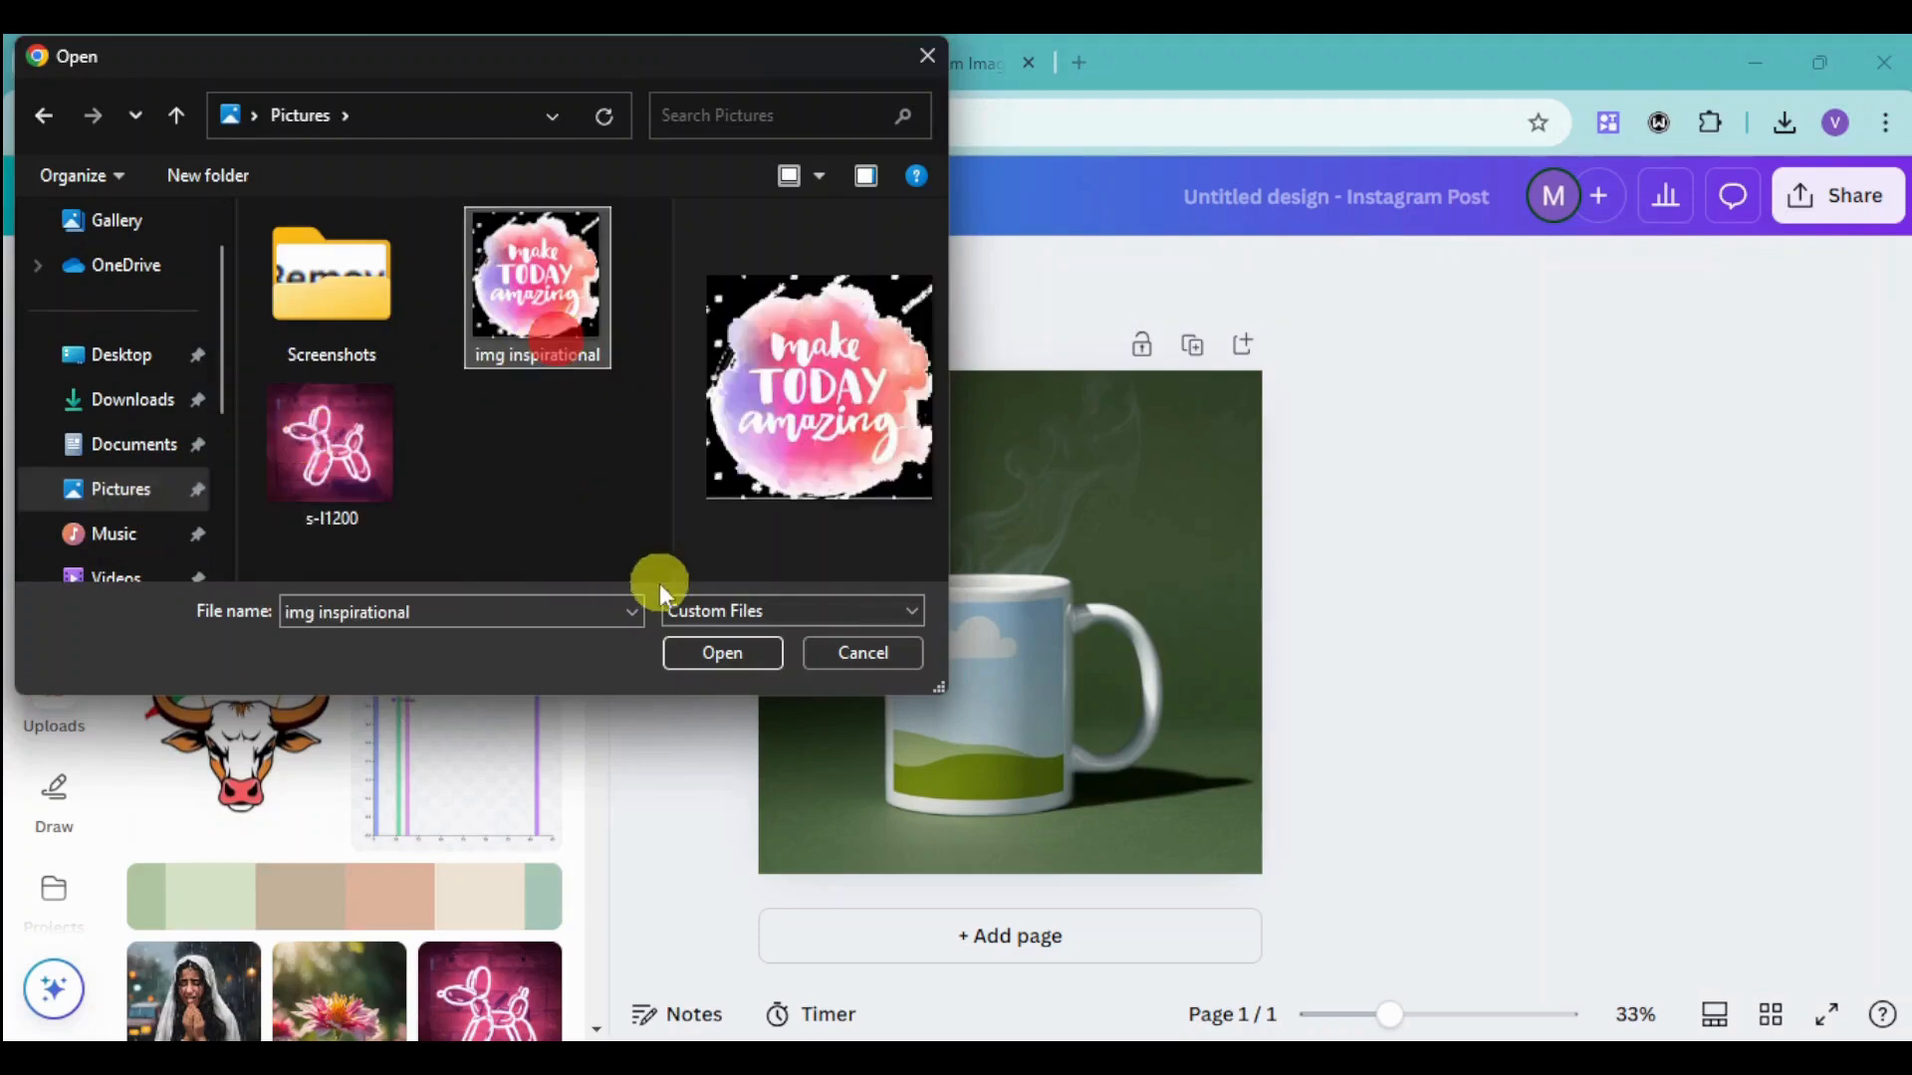
click(713, 661)
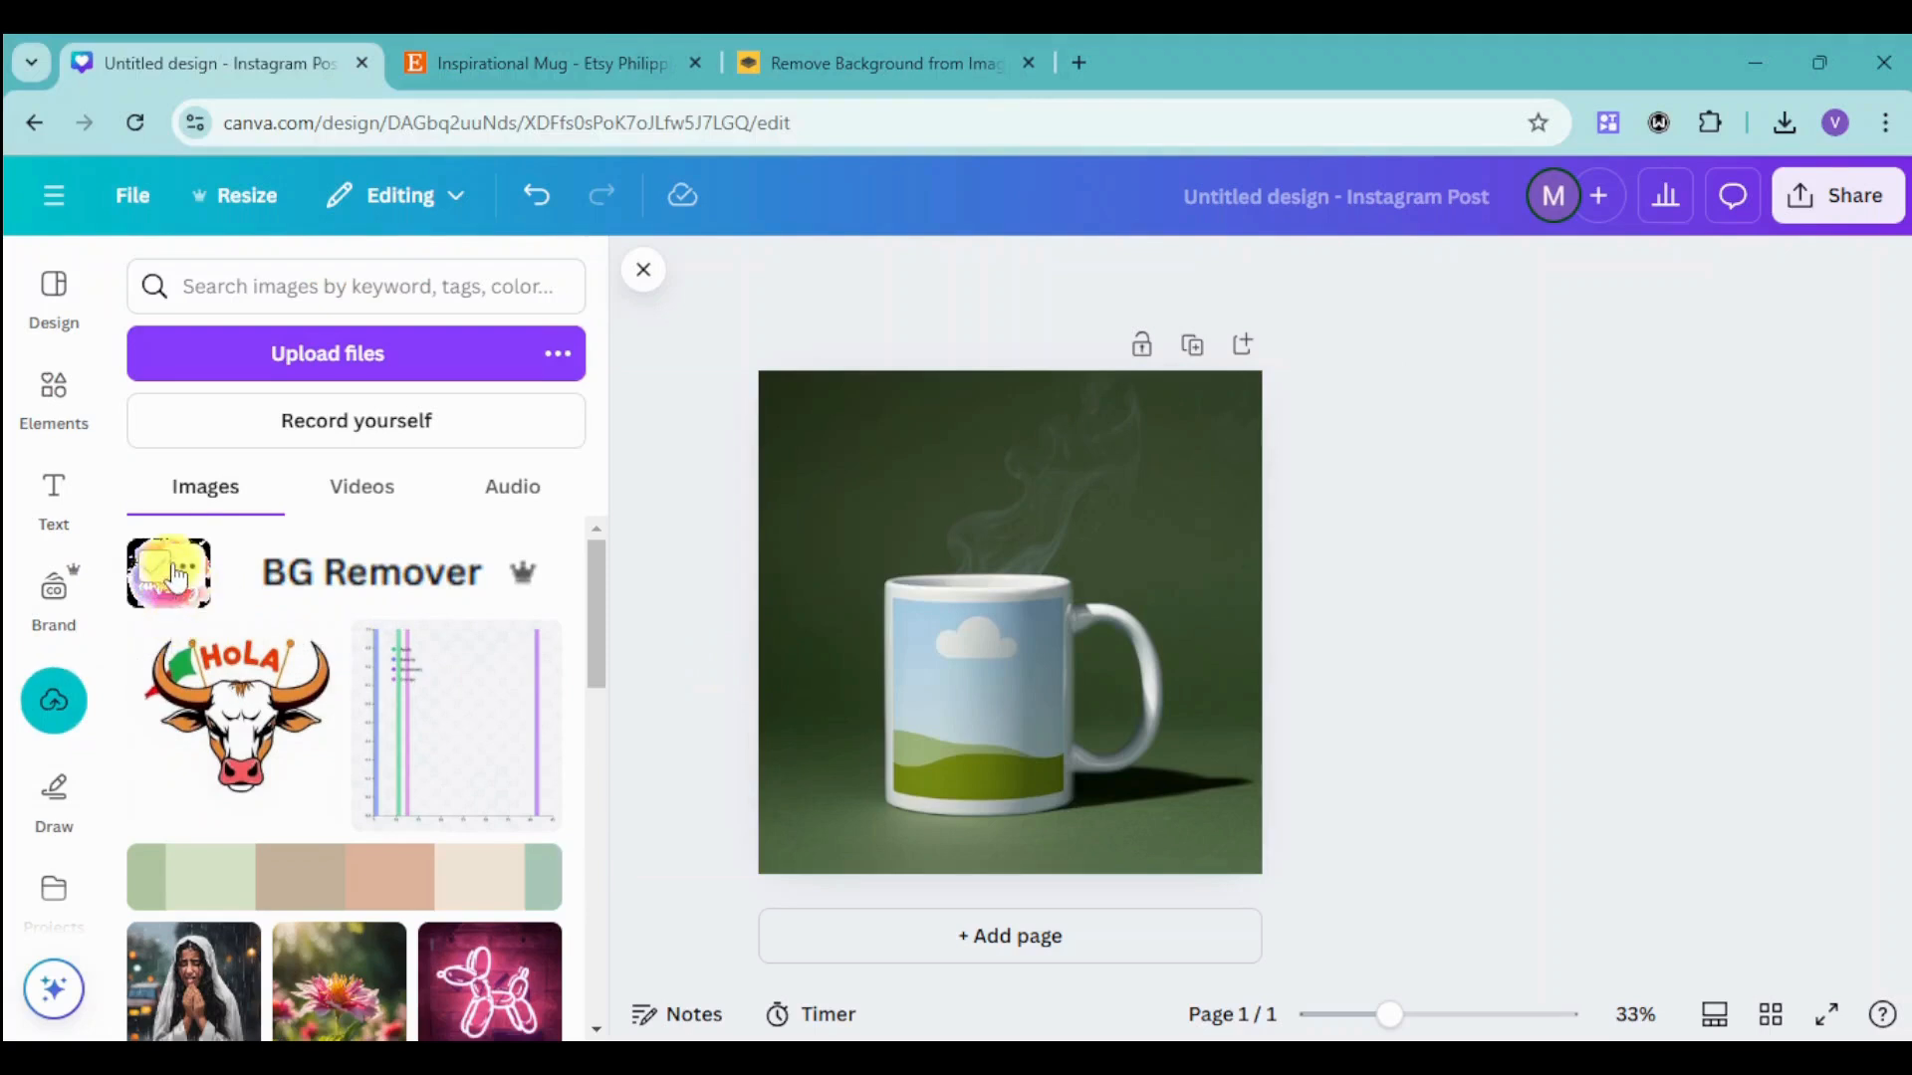
click(147, 606)
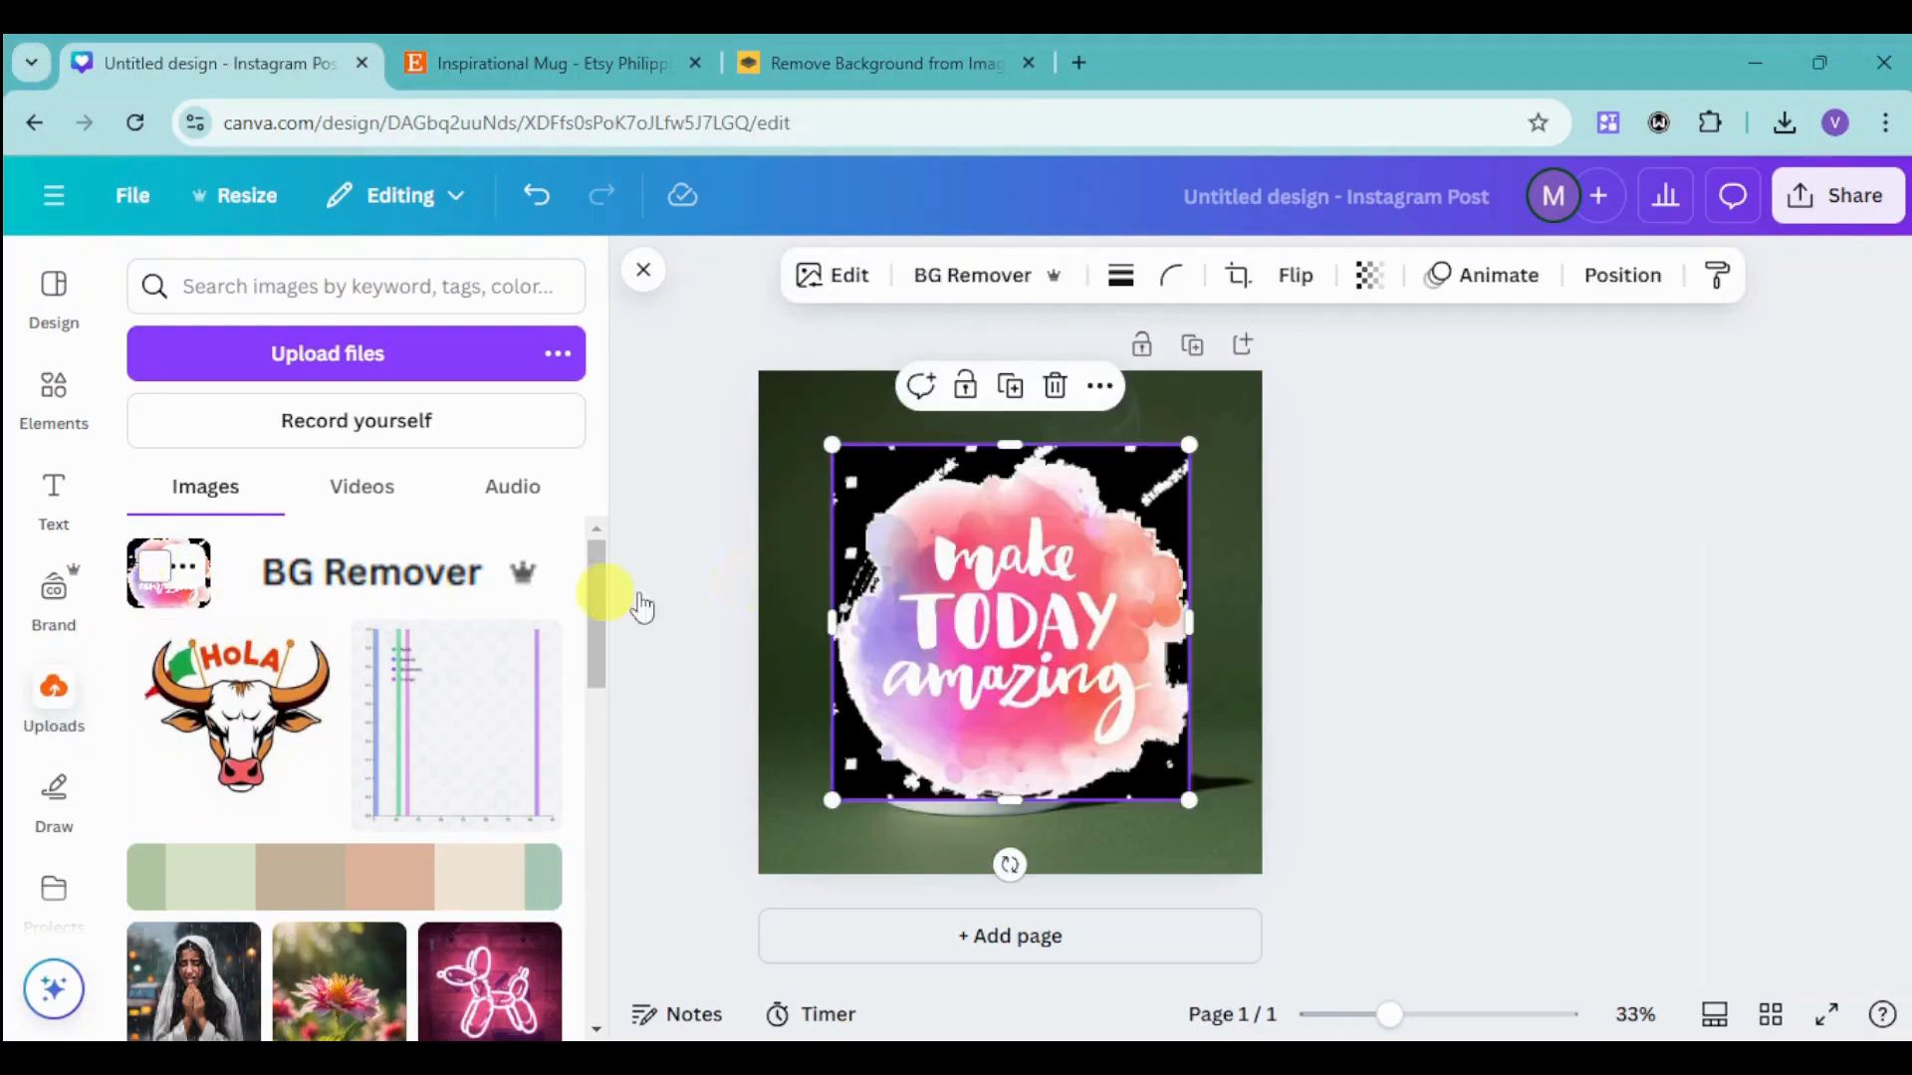
drag(997, 576, 1037, 705)
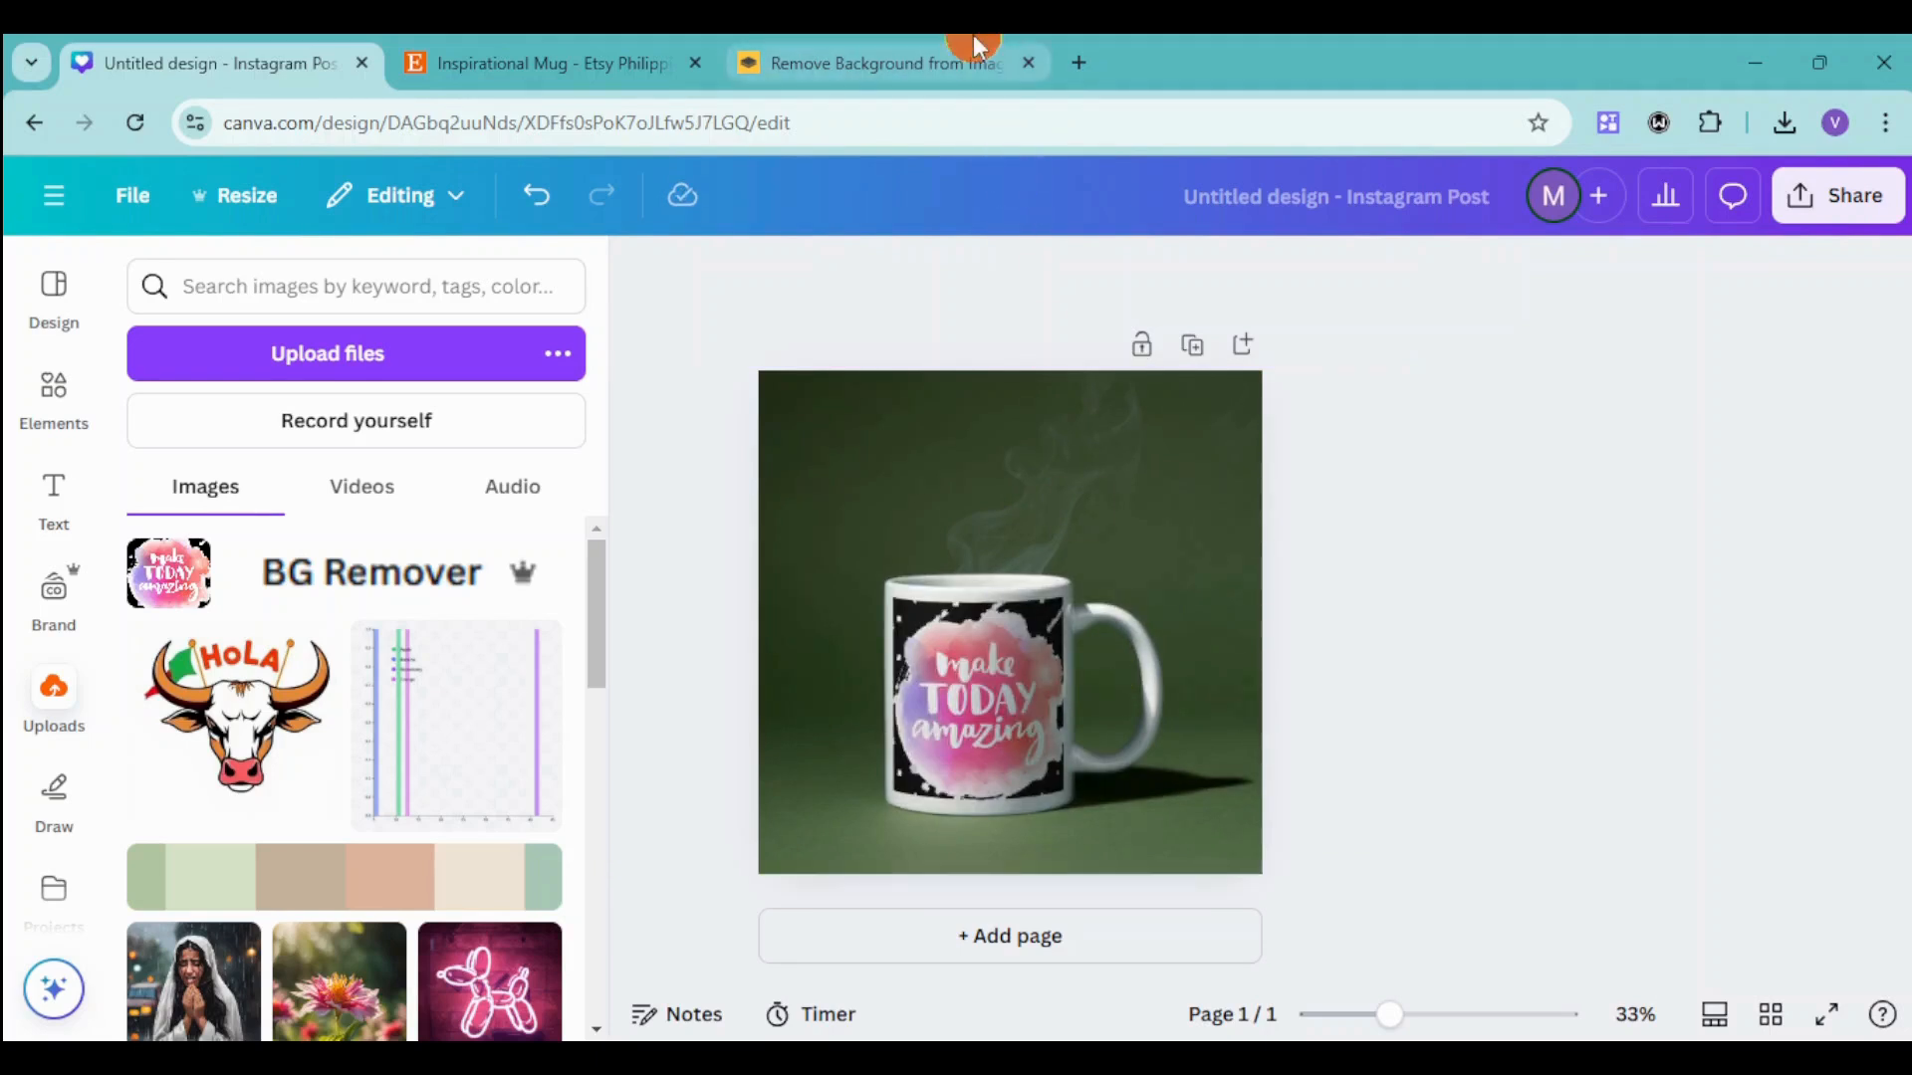
Switch to remove.bg, remove the background of the "img inspirational" picture and download the 500 × 499 px version.
click(961, 60)
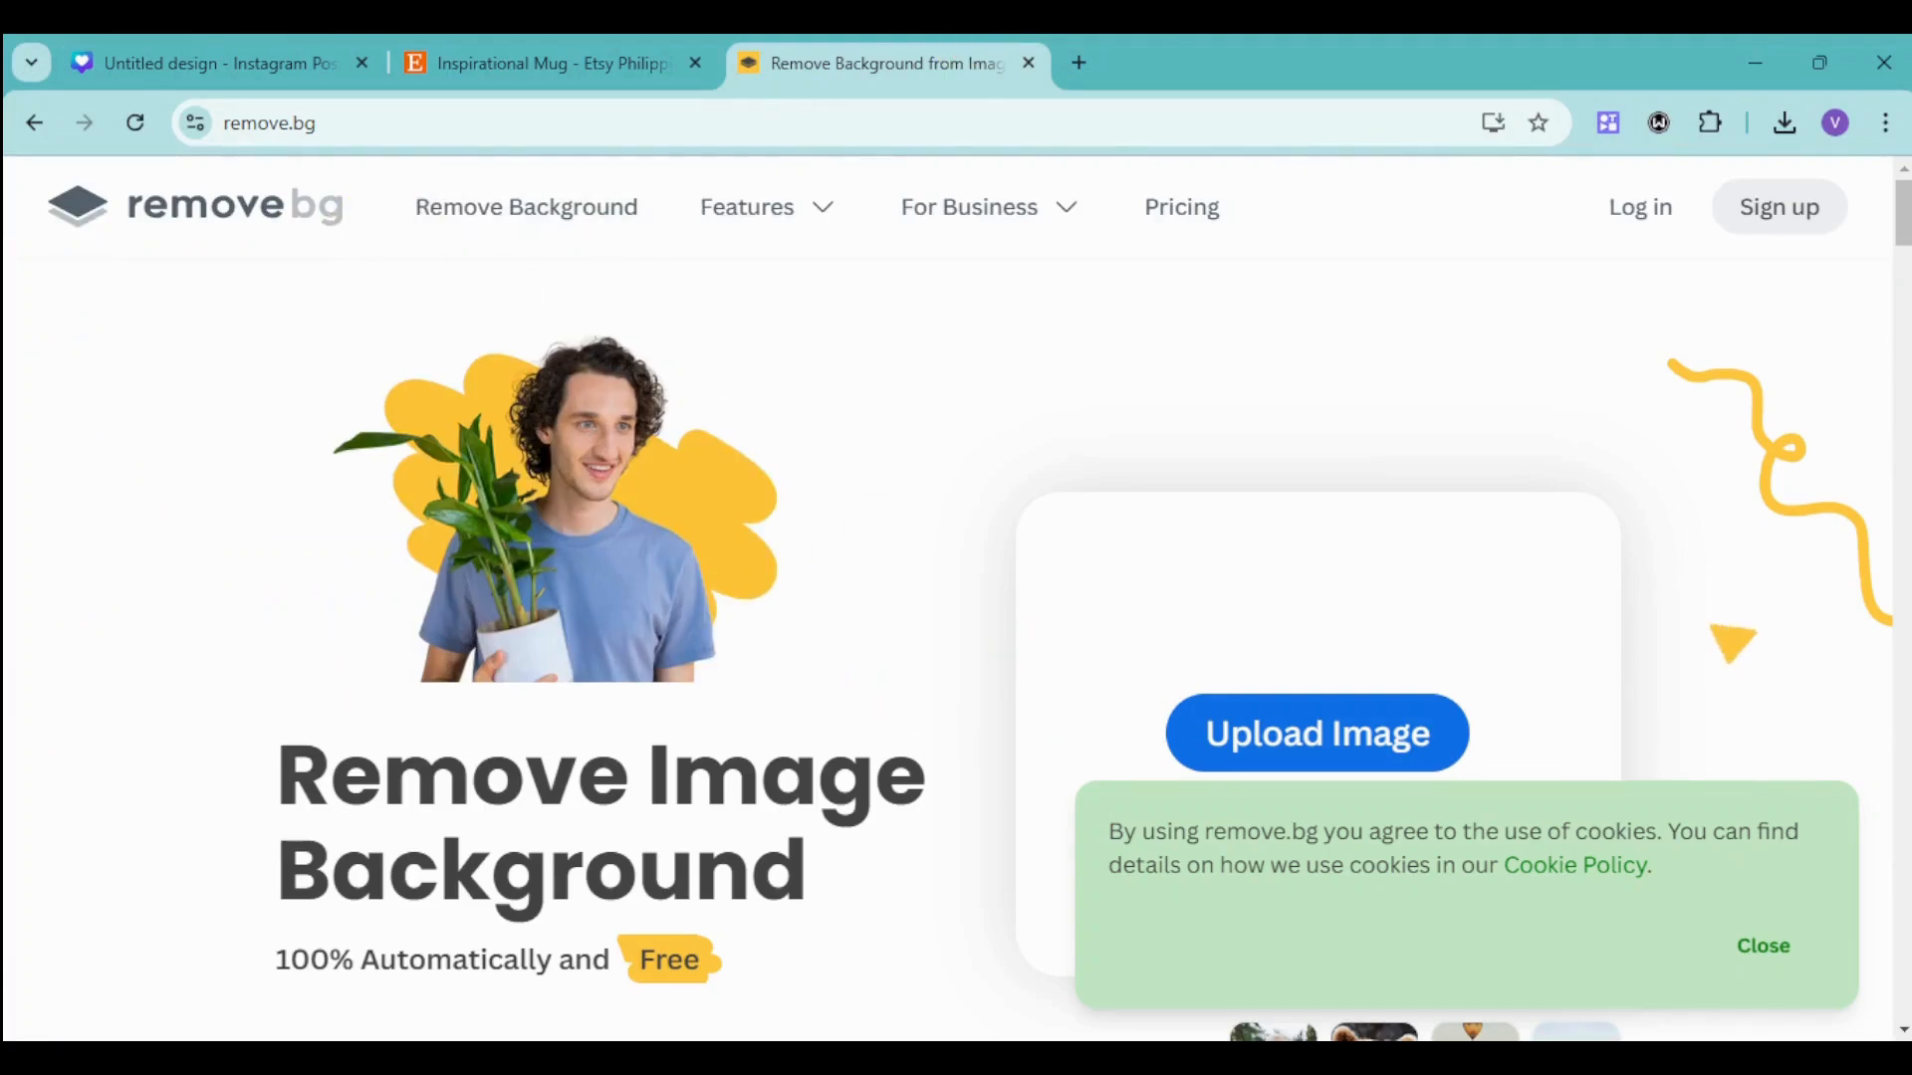
click(1782, 956)
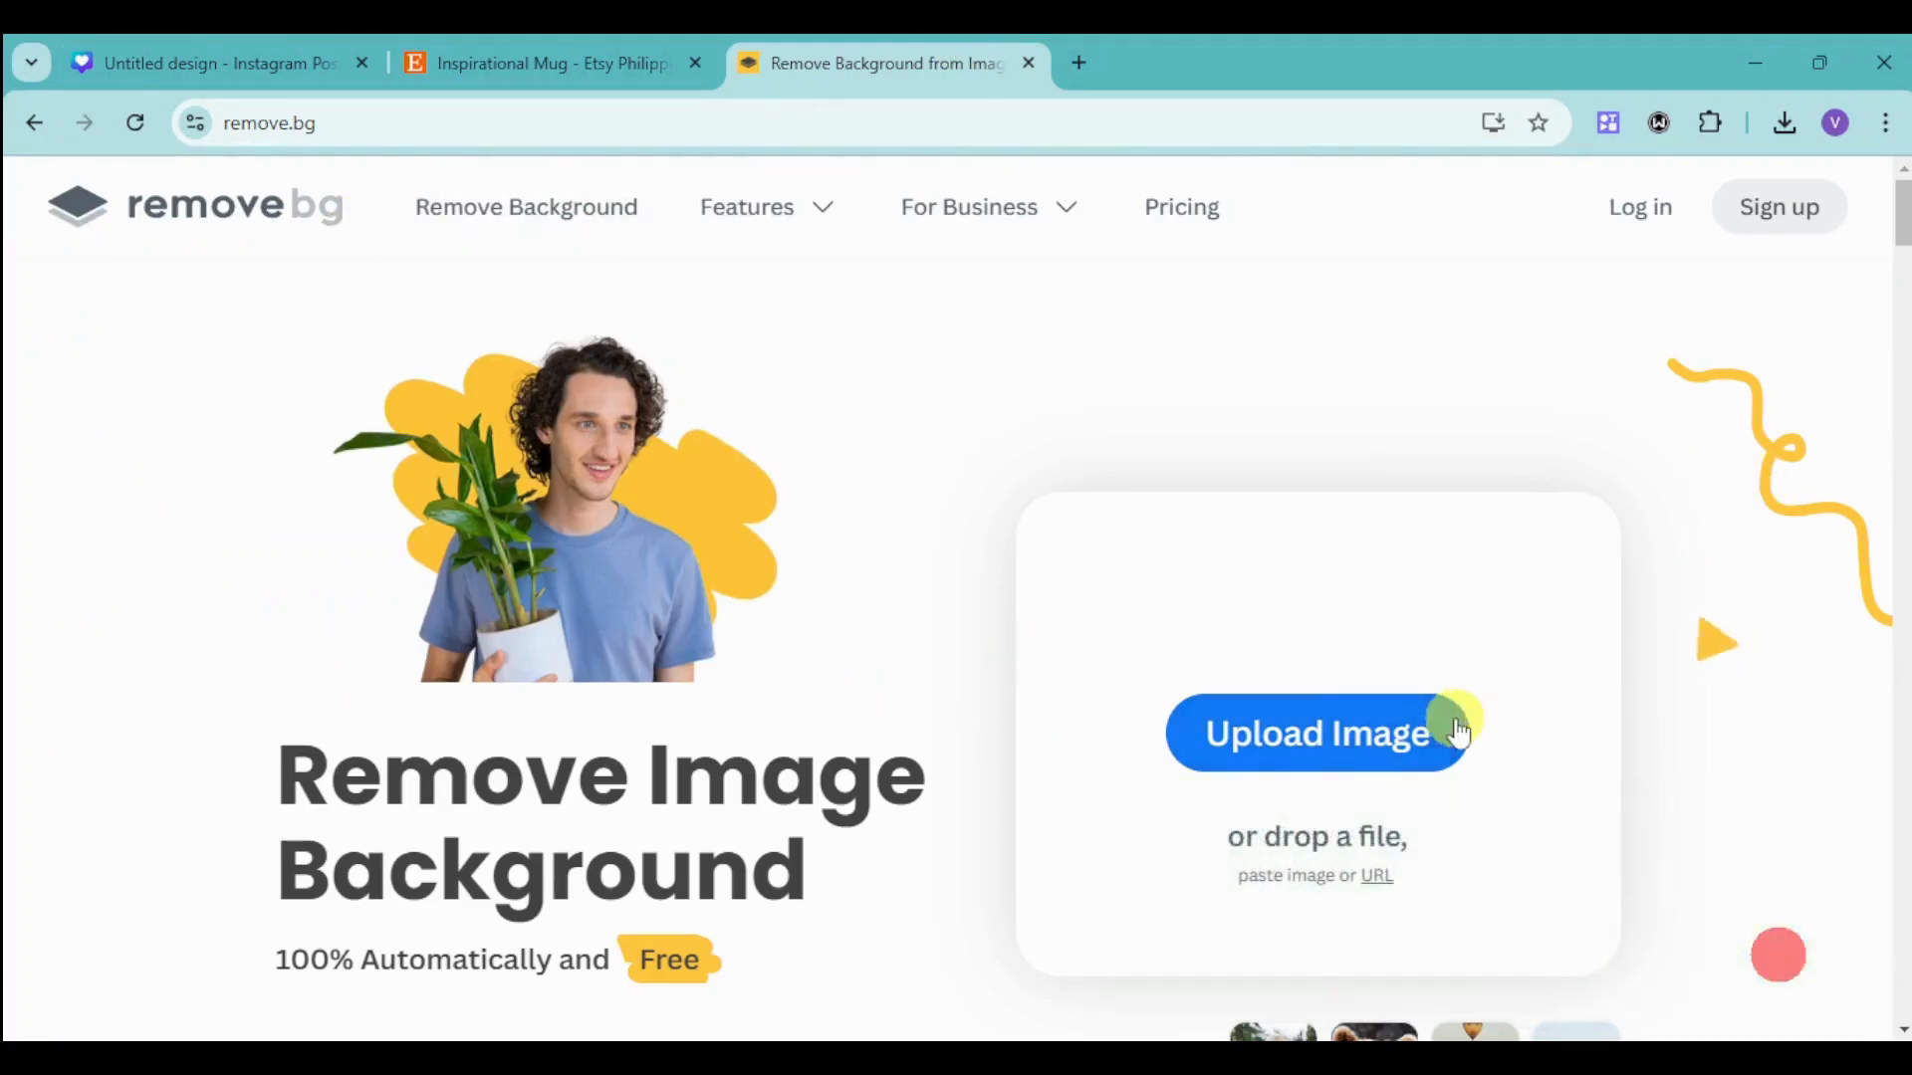
click(1304, 738)
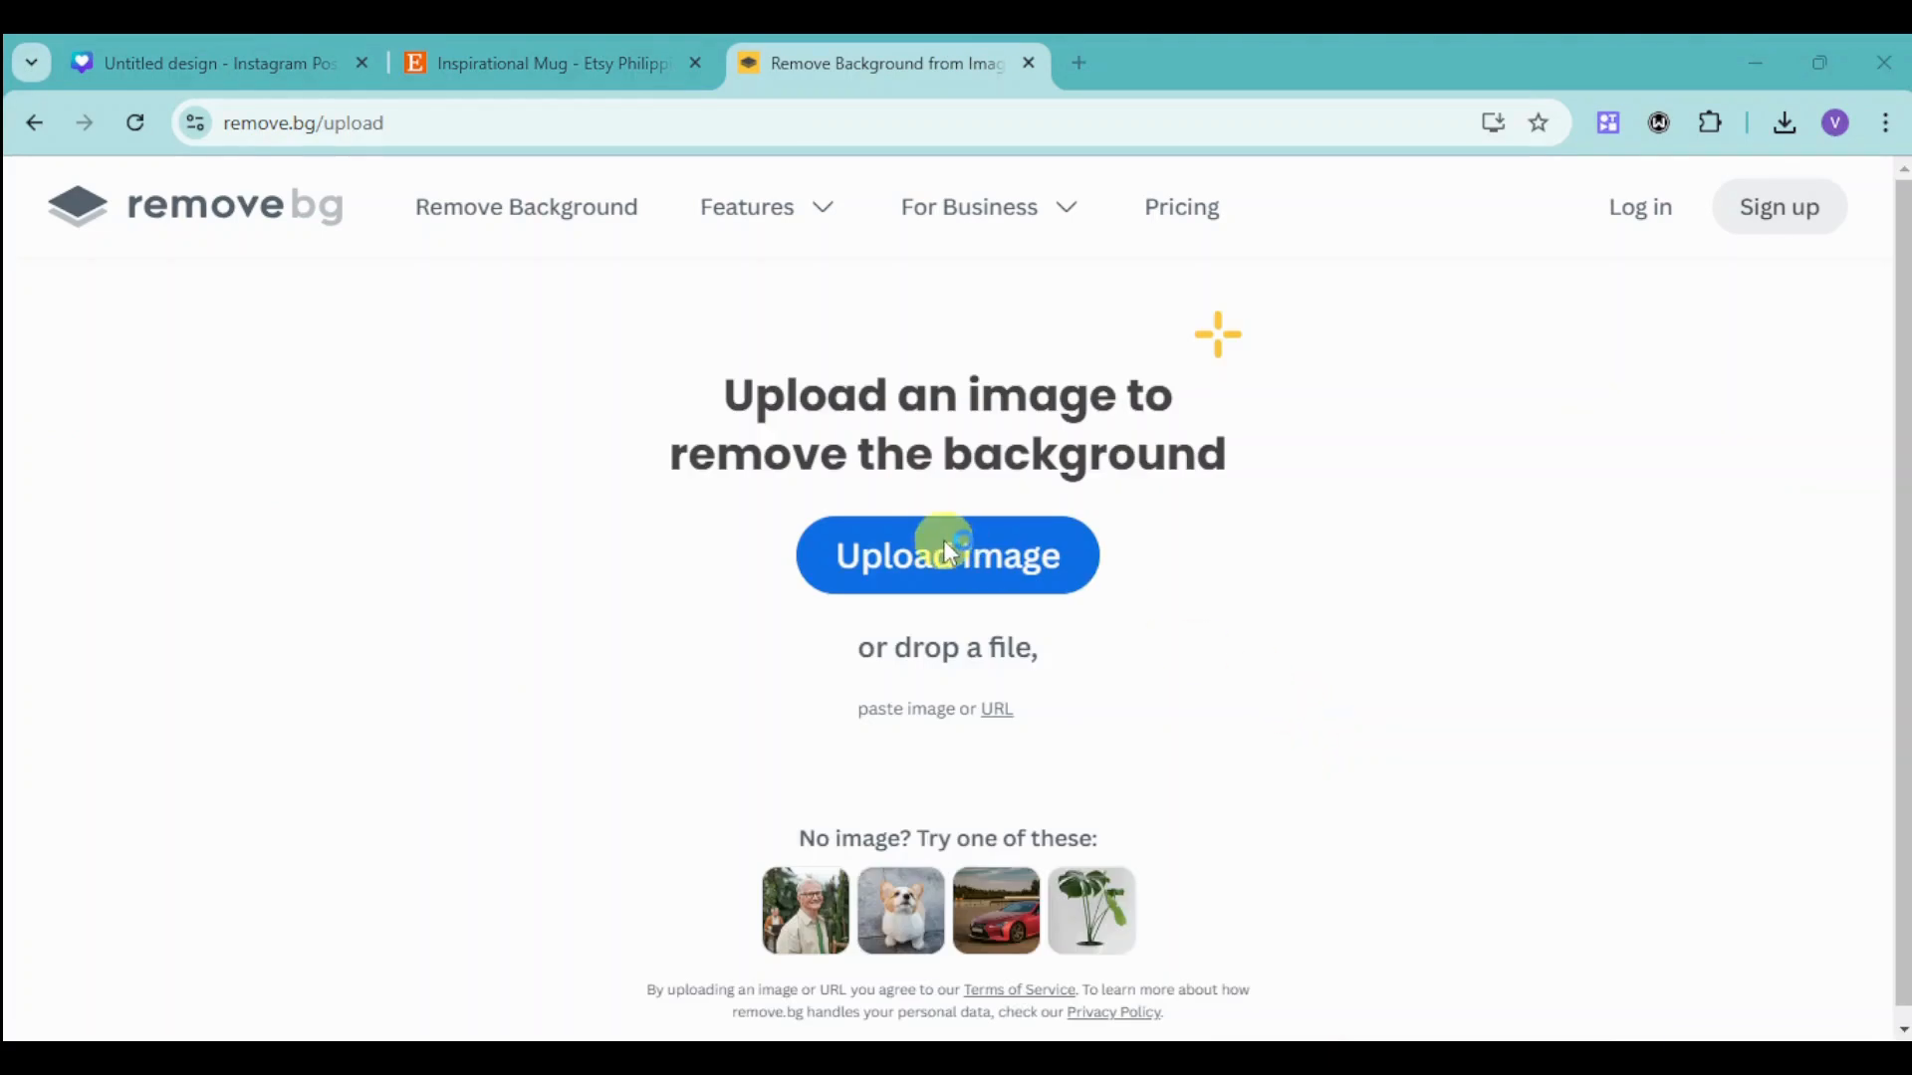
click(891, 577)
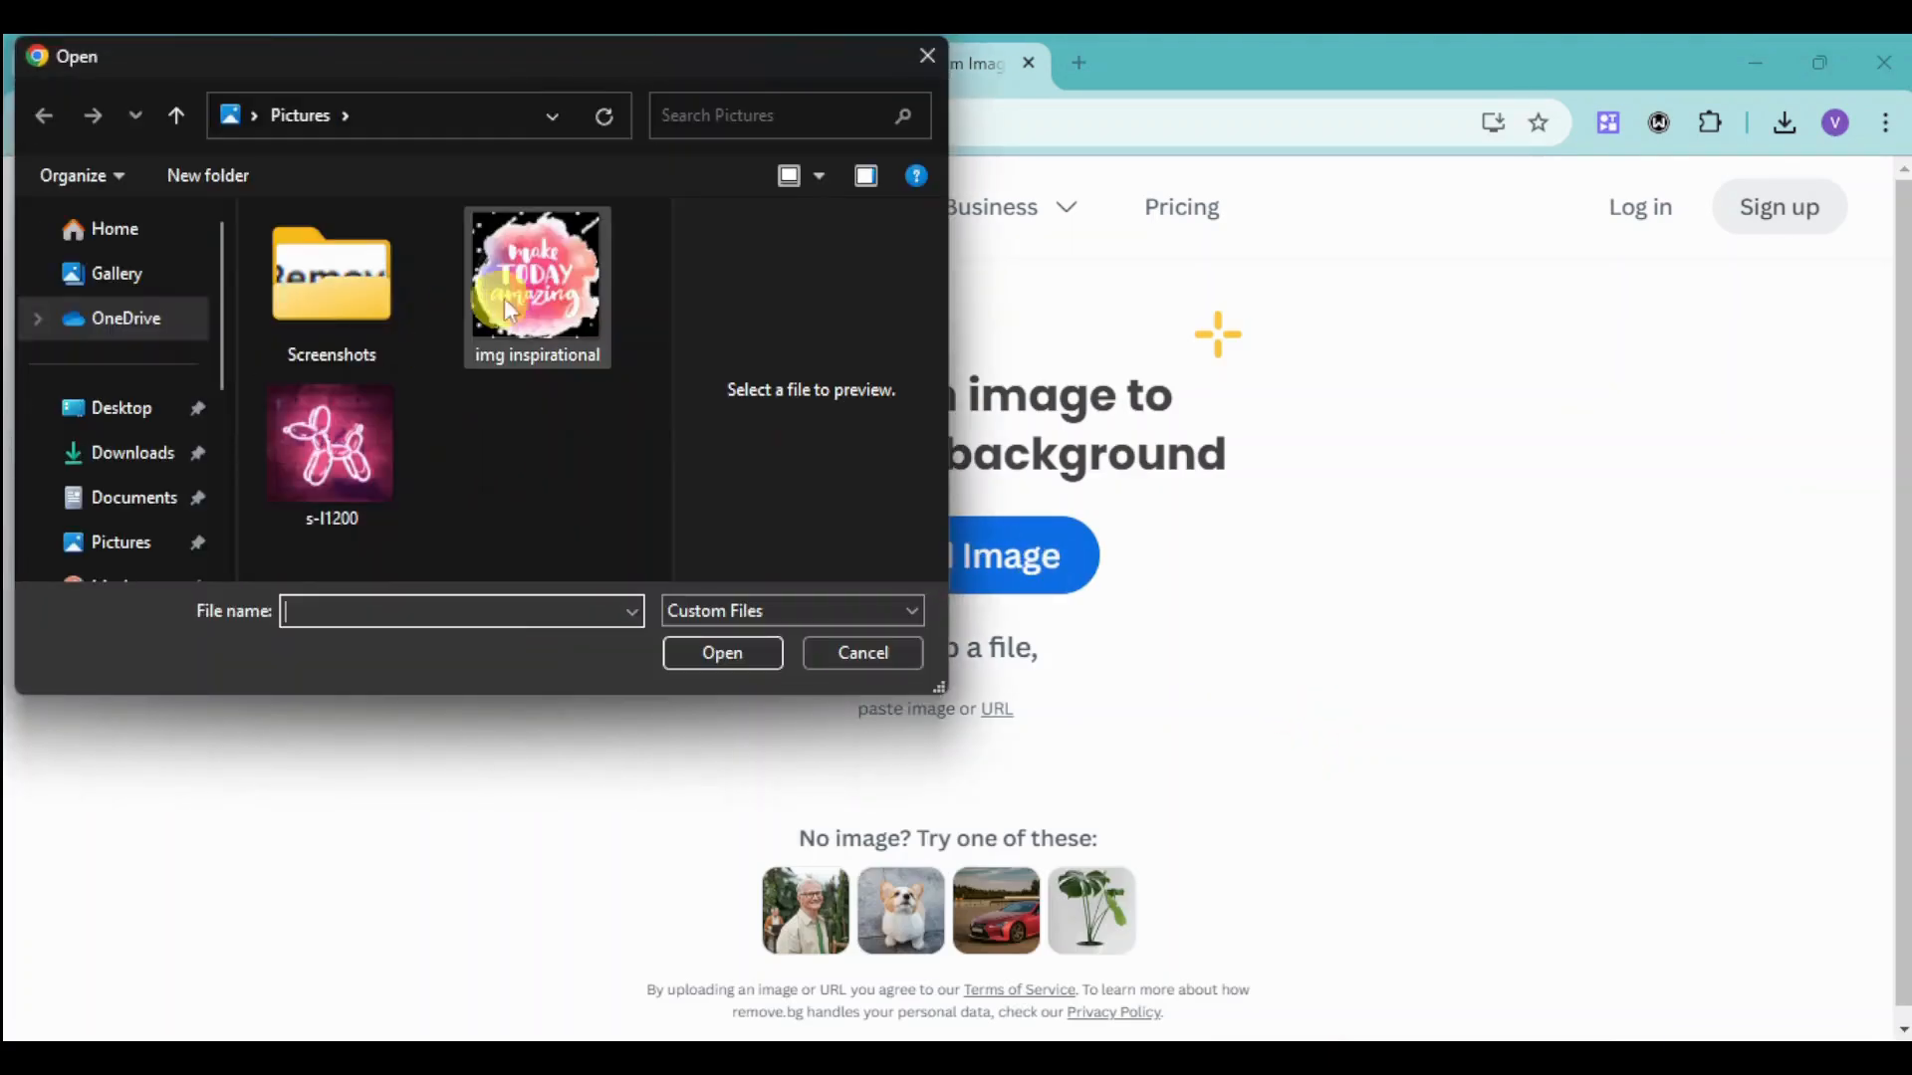
click(744, 653)
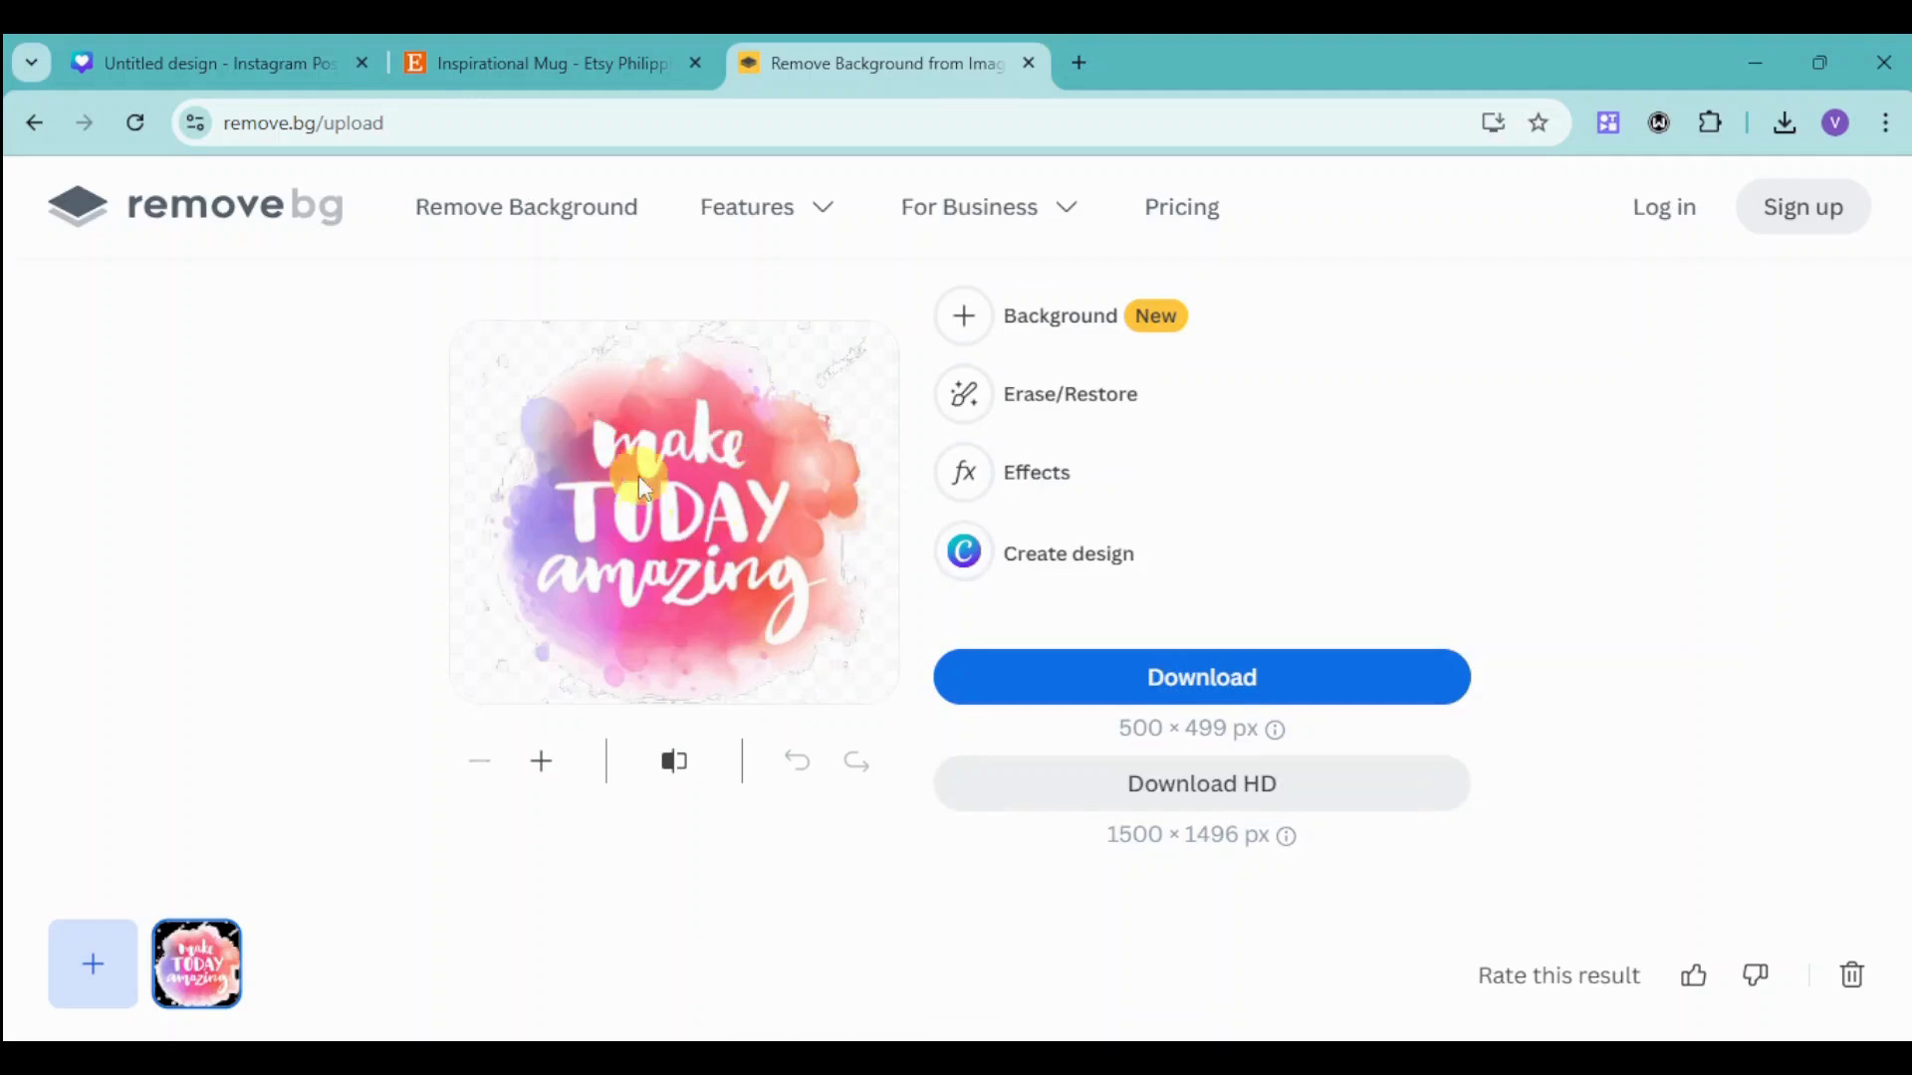
click(1221, 683)
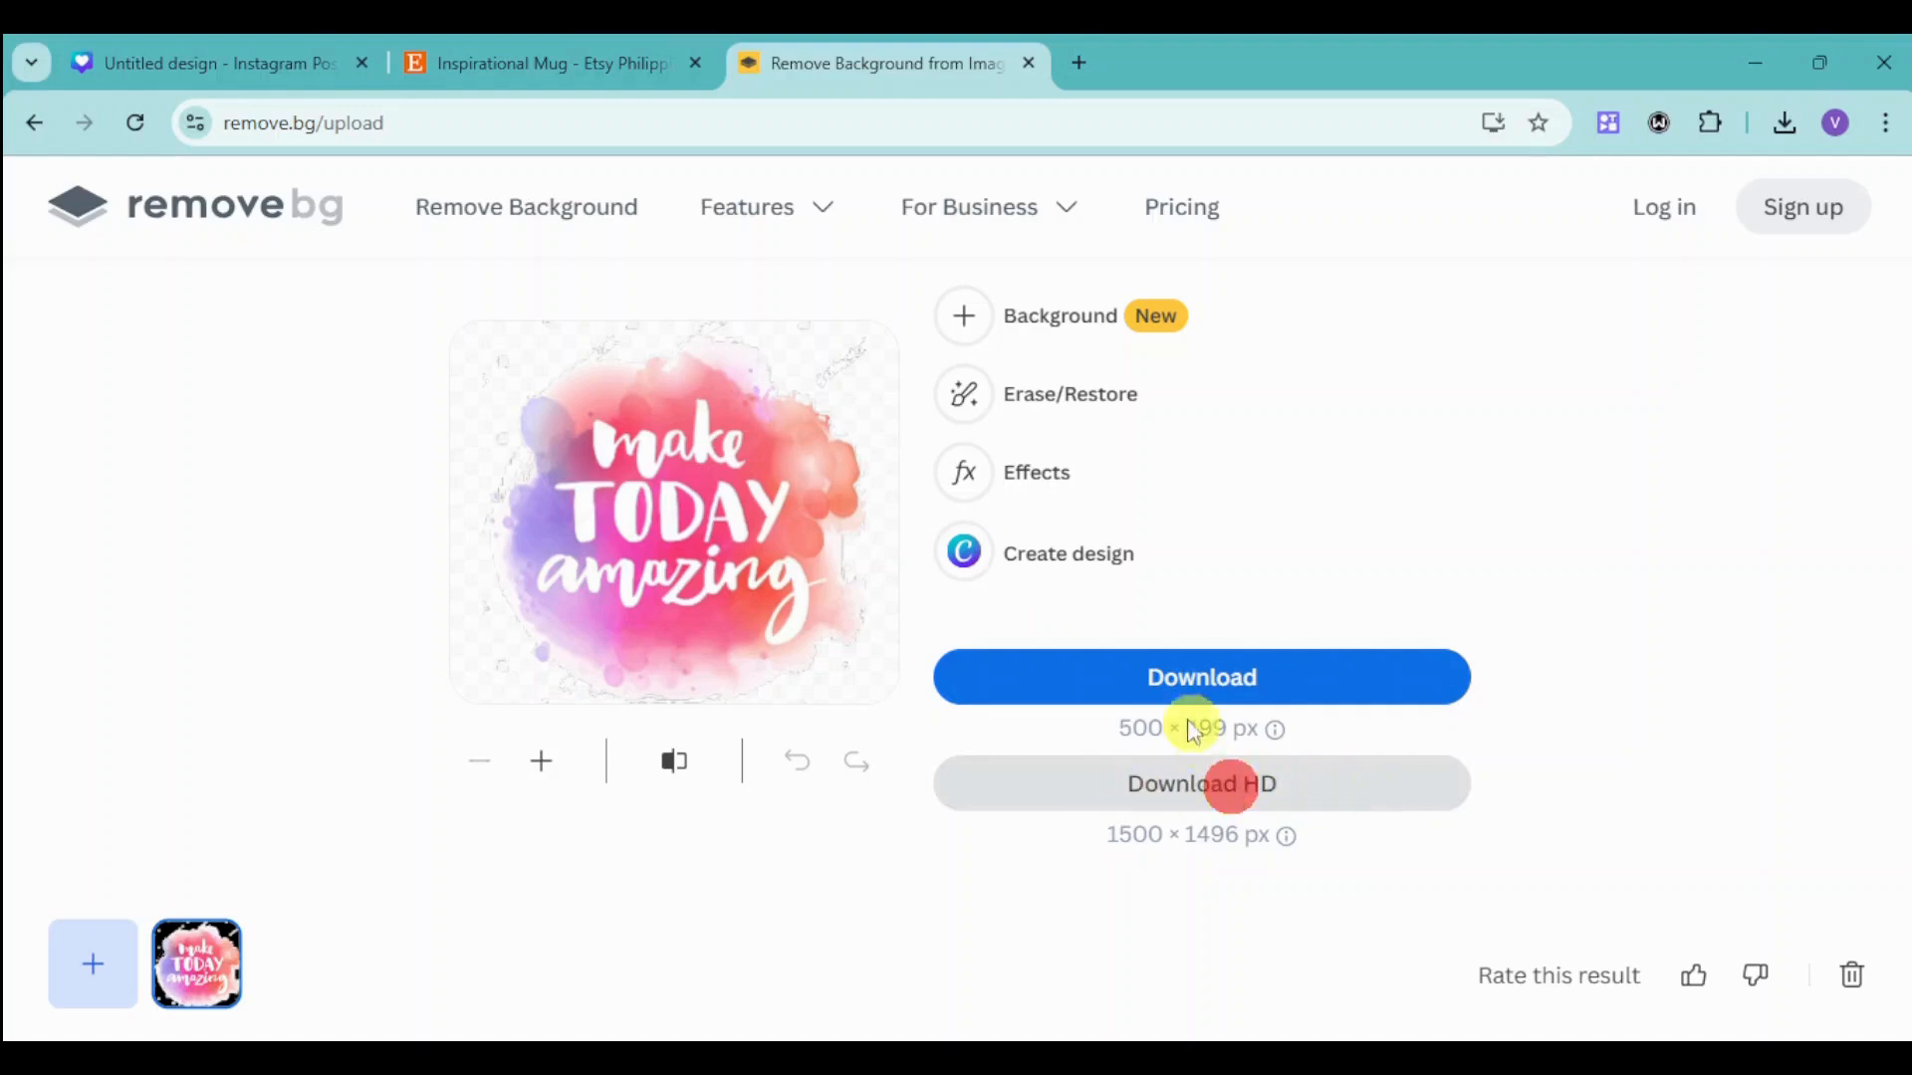
click(1289, 685)
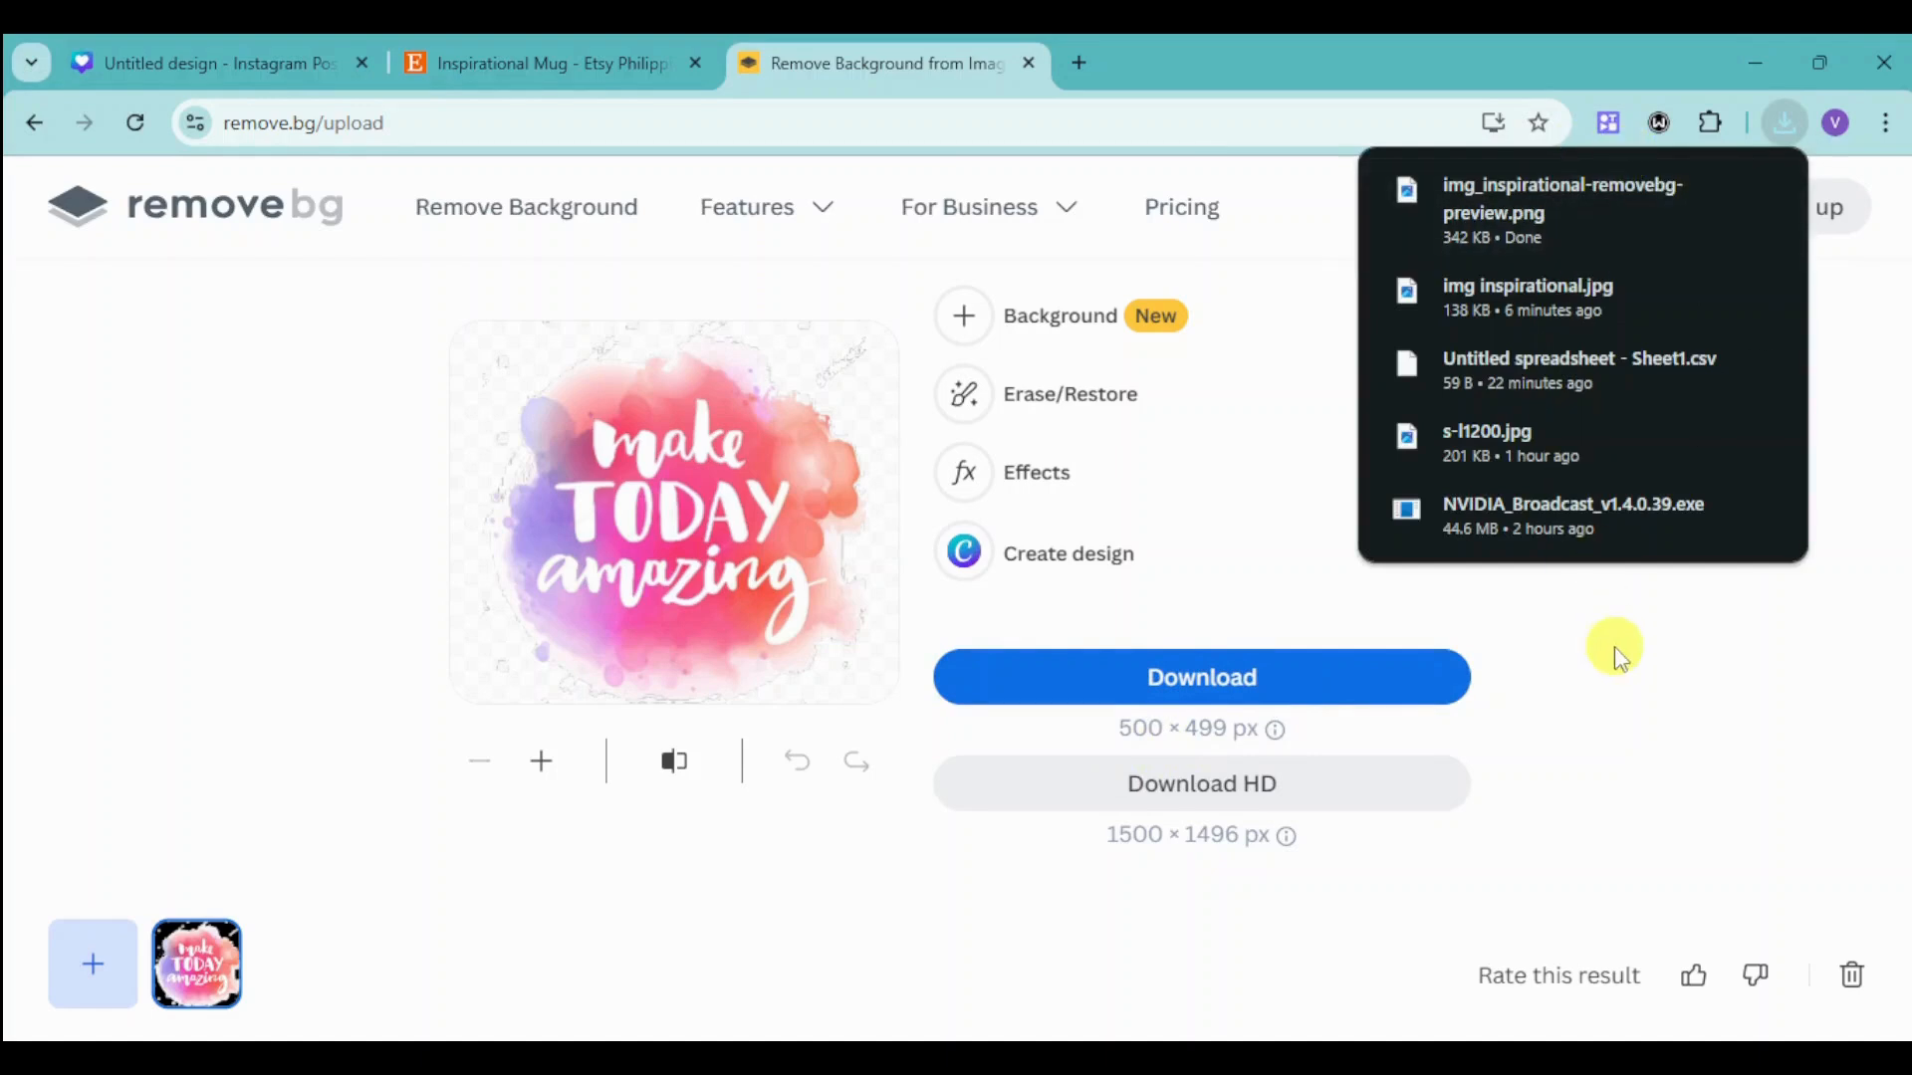
Switch back to the Canva design and duplicate the mug mockup page.
click(188, 58)
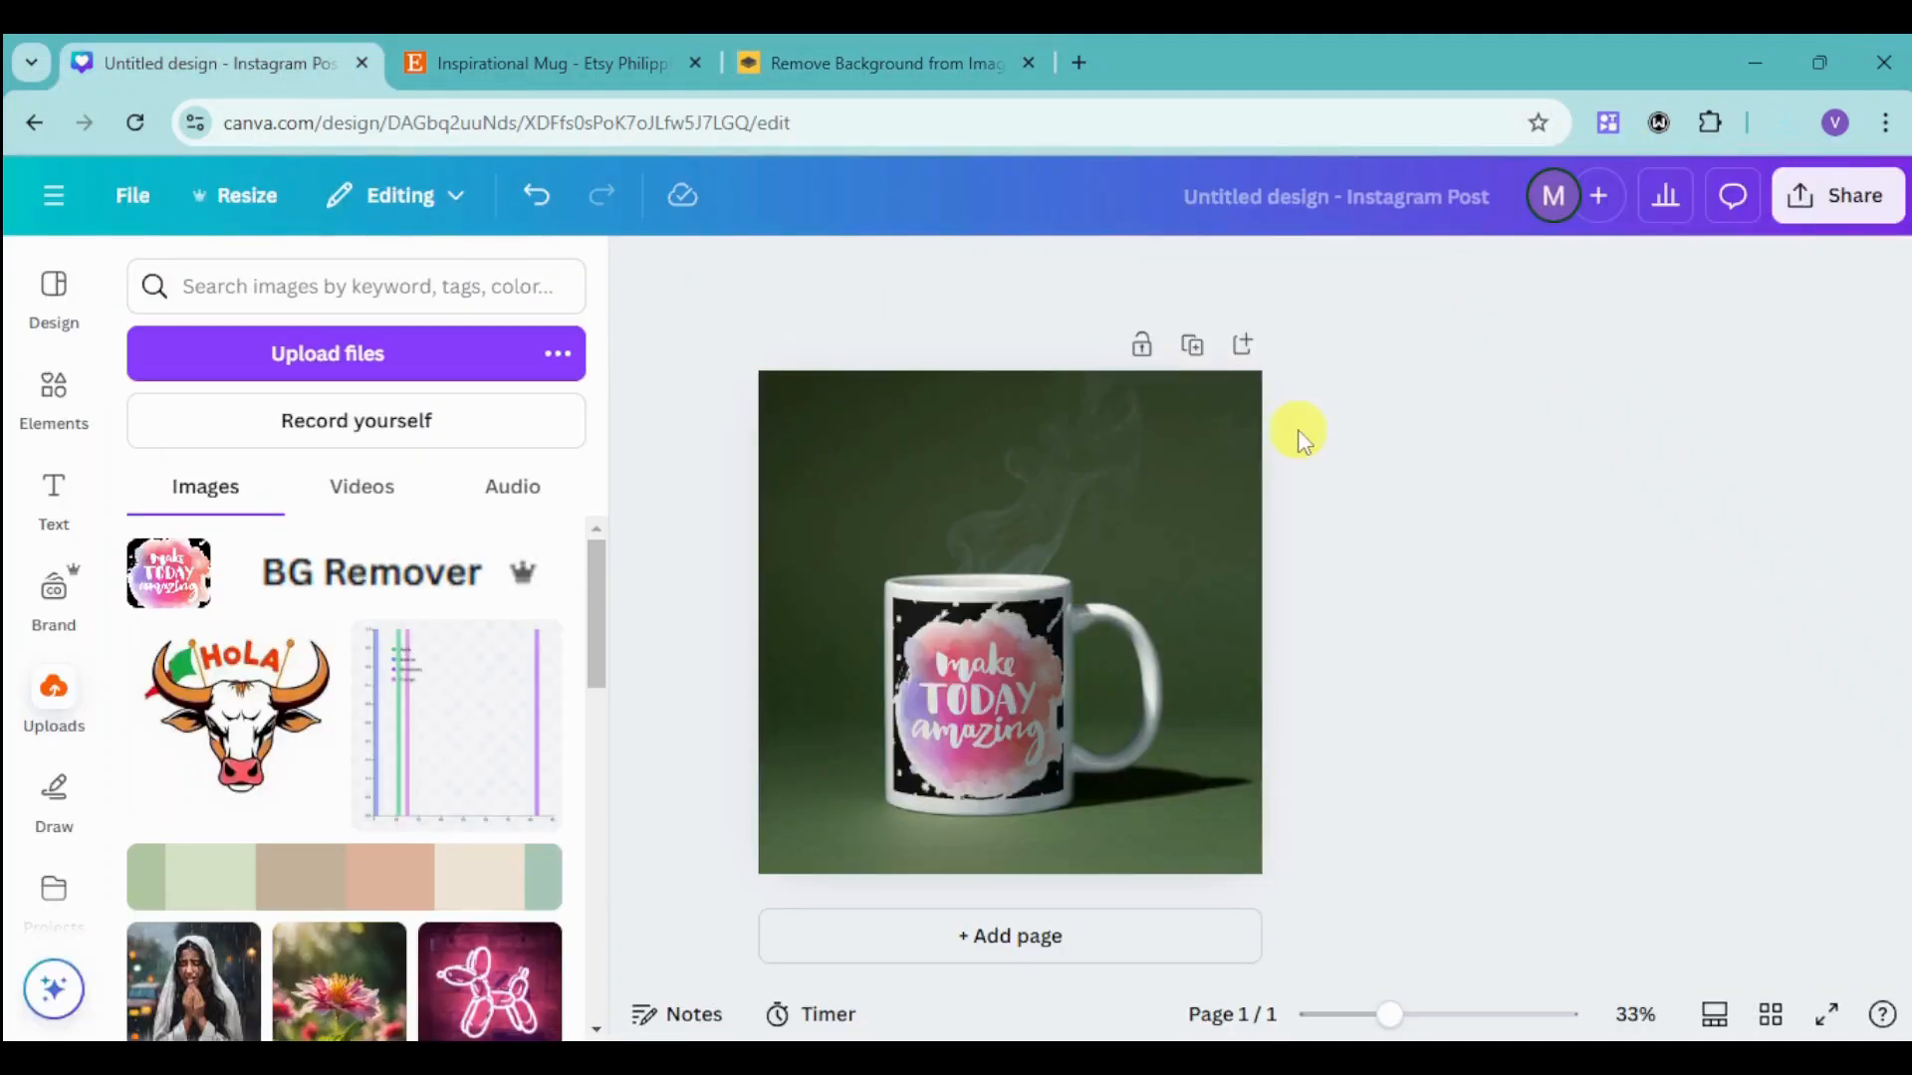
click(1200, 348)
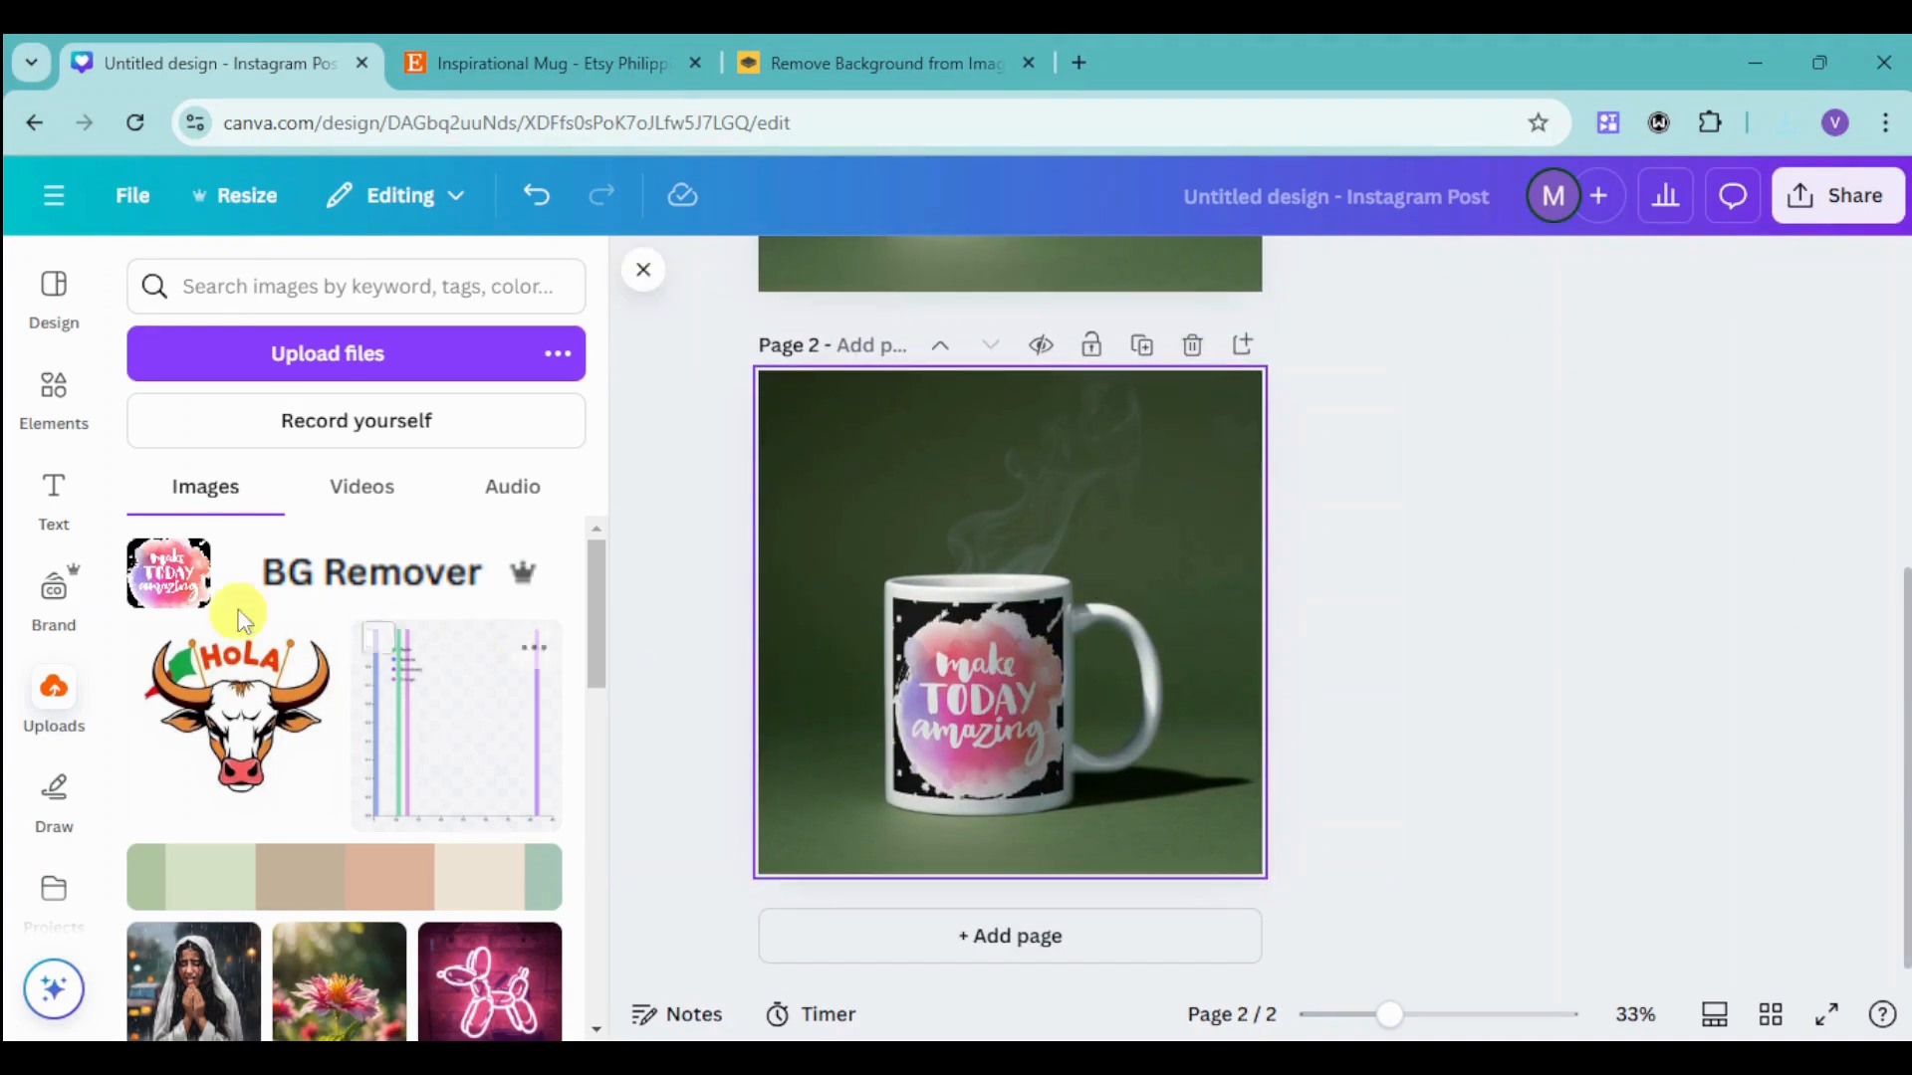
Upload "img_inspirational-removebg-preview" from the Downloads folder and place it on the mug of page 2.
click(362, 356)
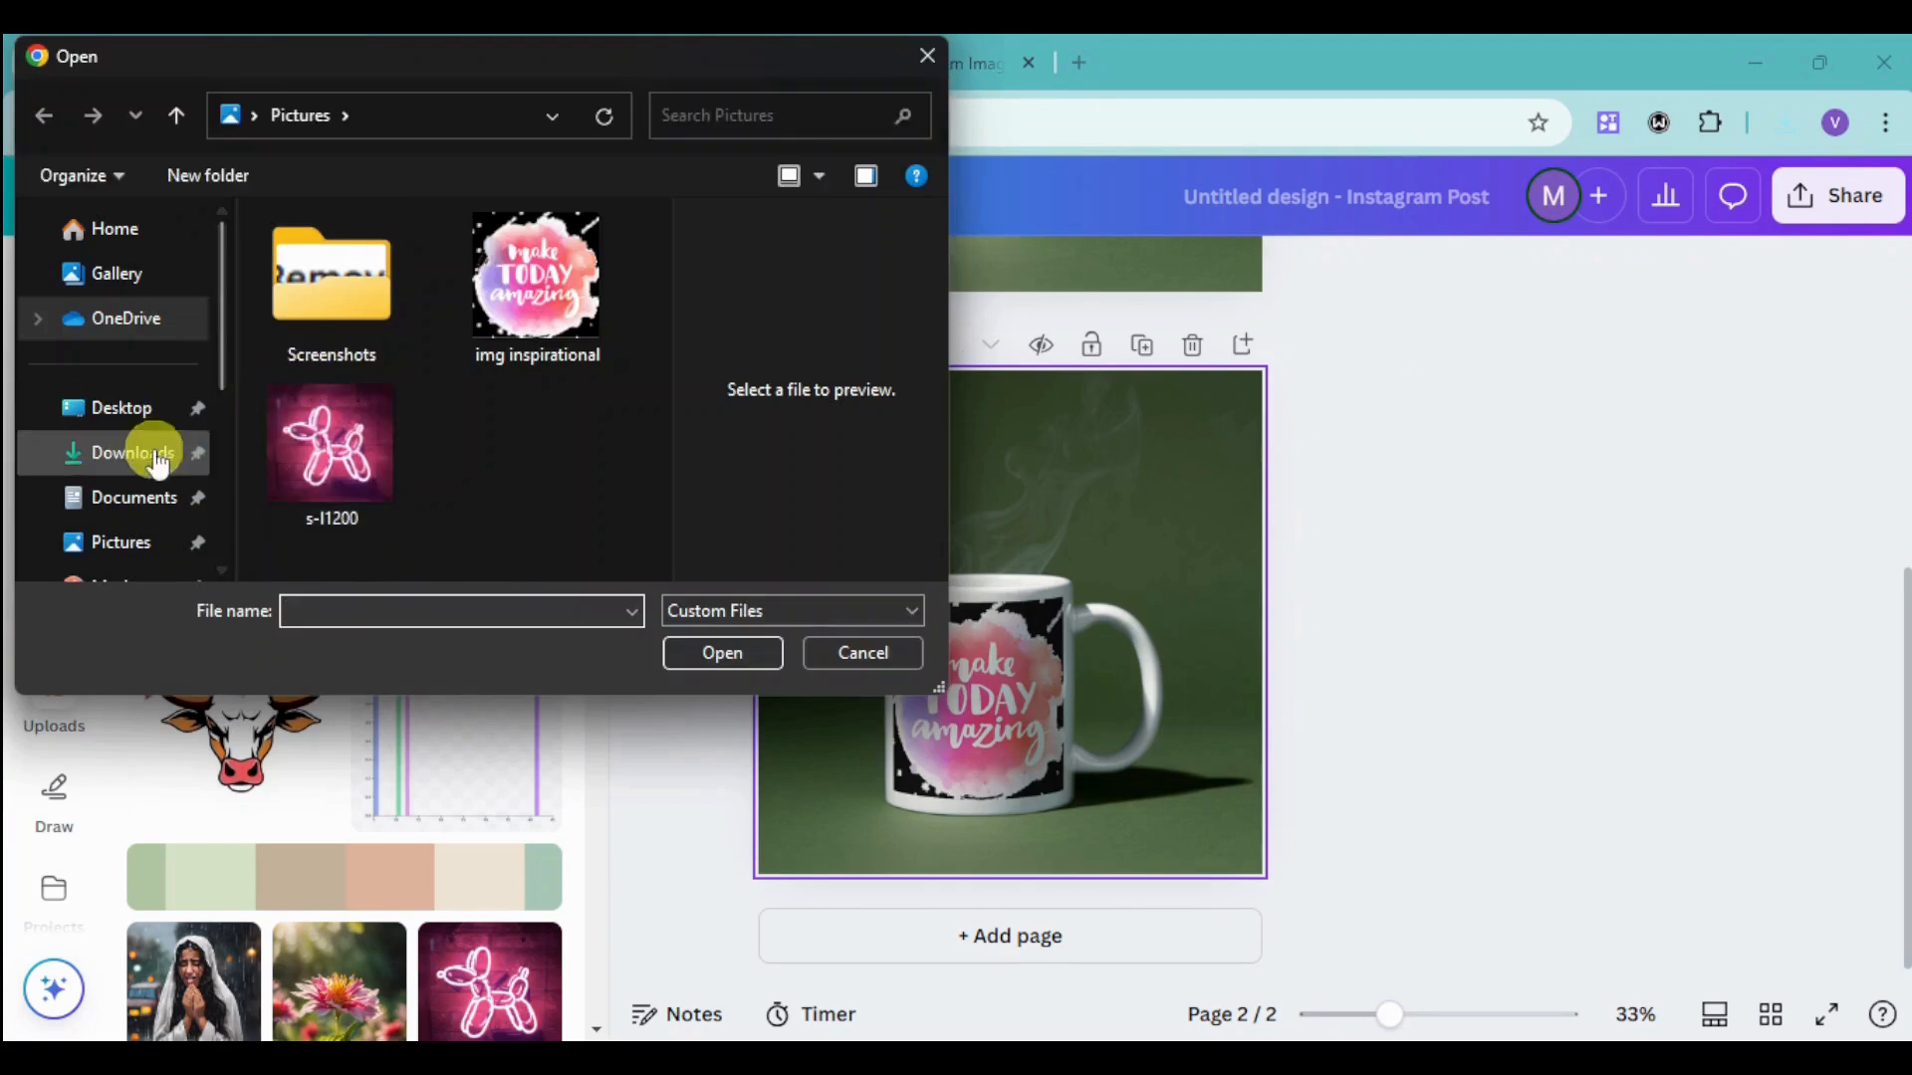
click(149, 453)
click(398, 299)
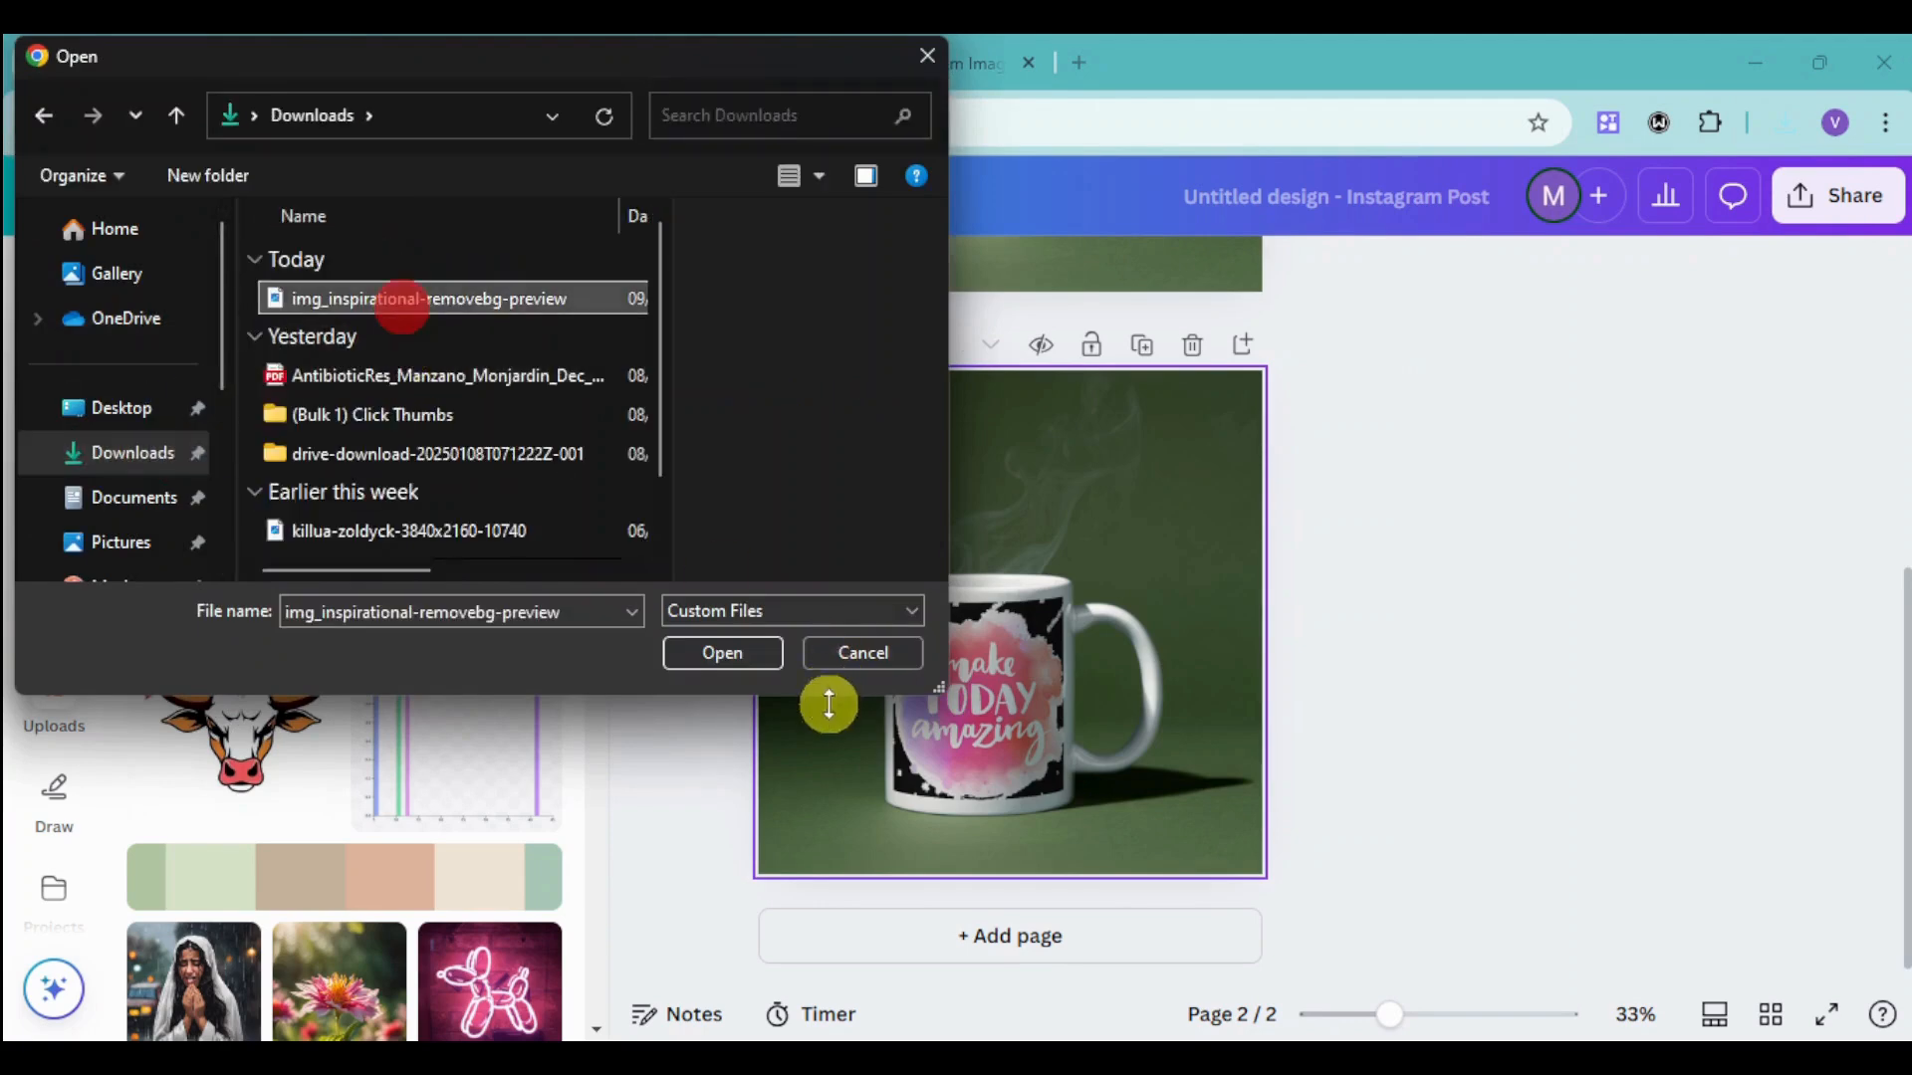
click(739, 654)
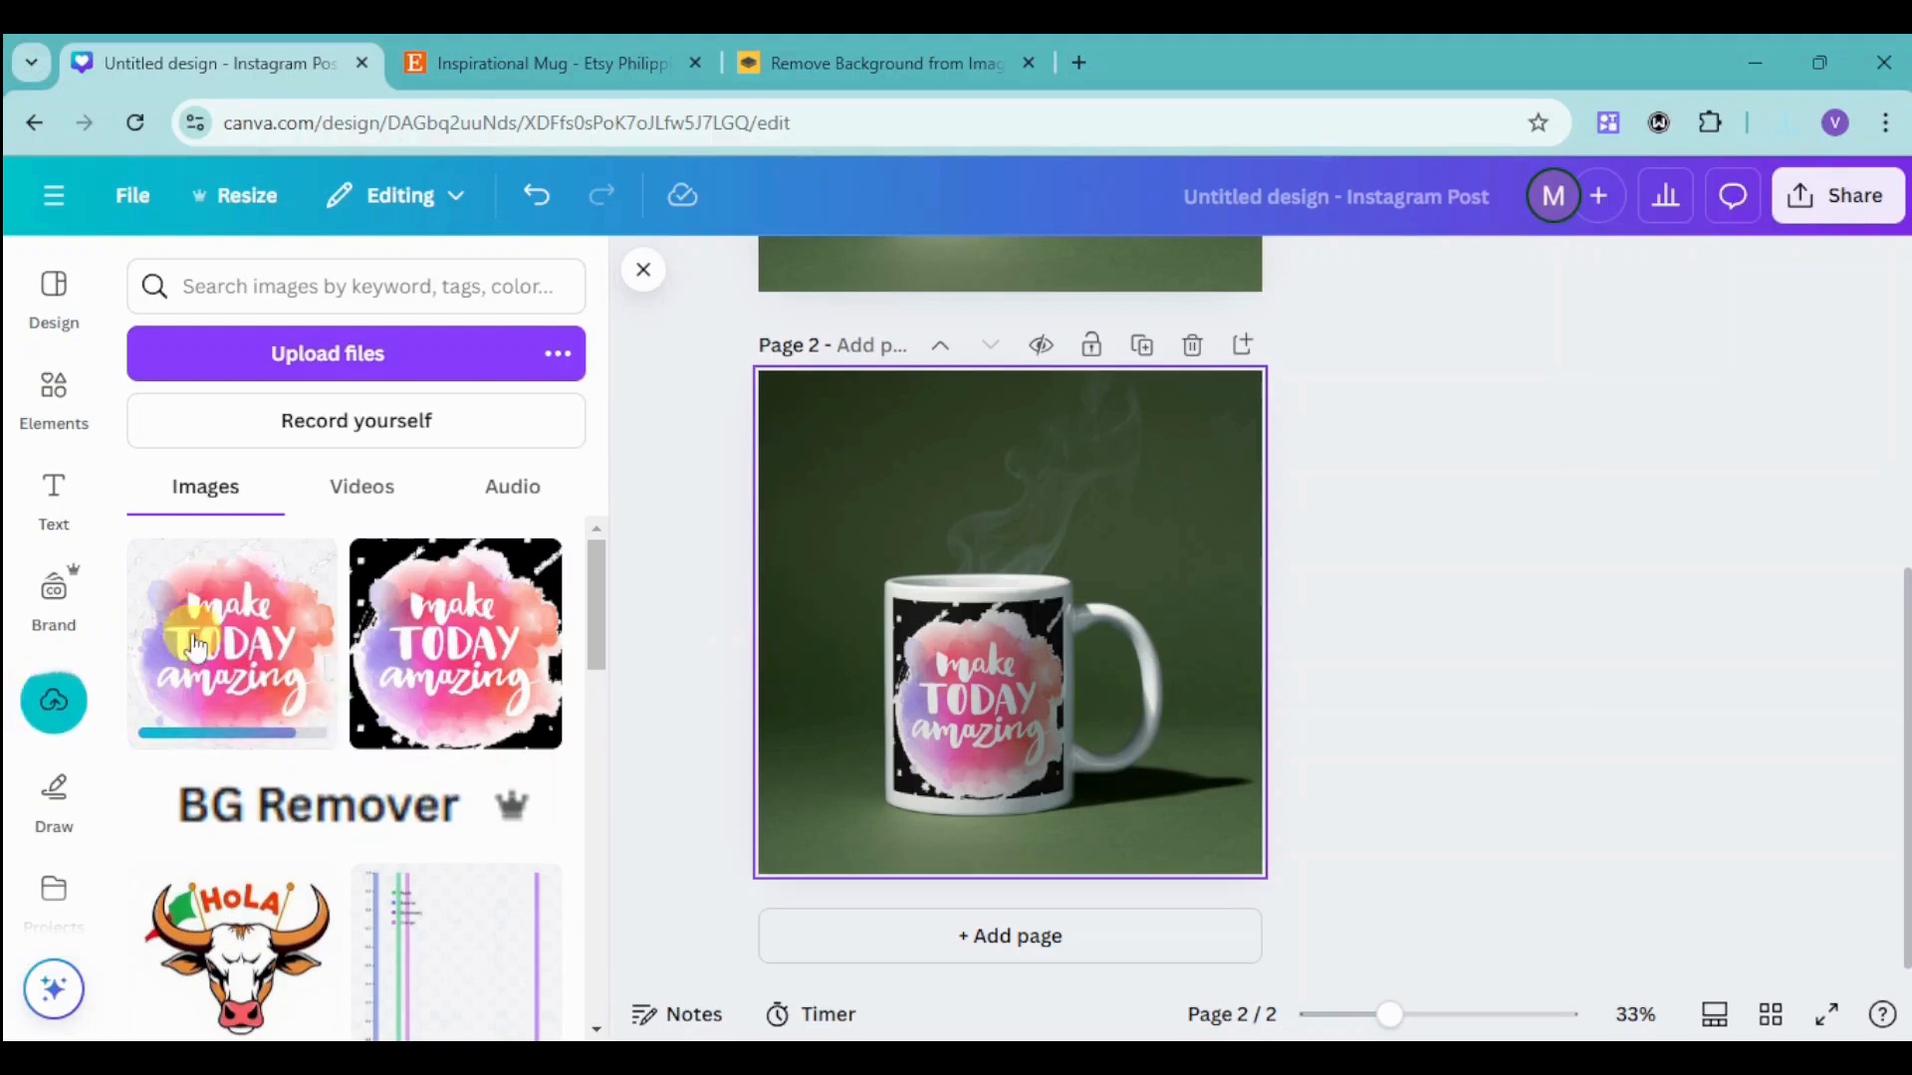
click(261, 679)
drag(1040, 622, 1001, 697)
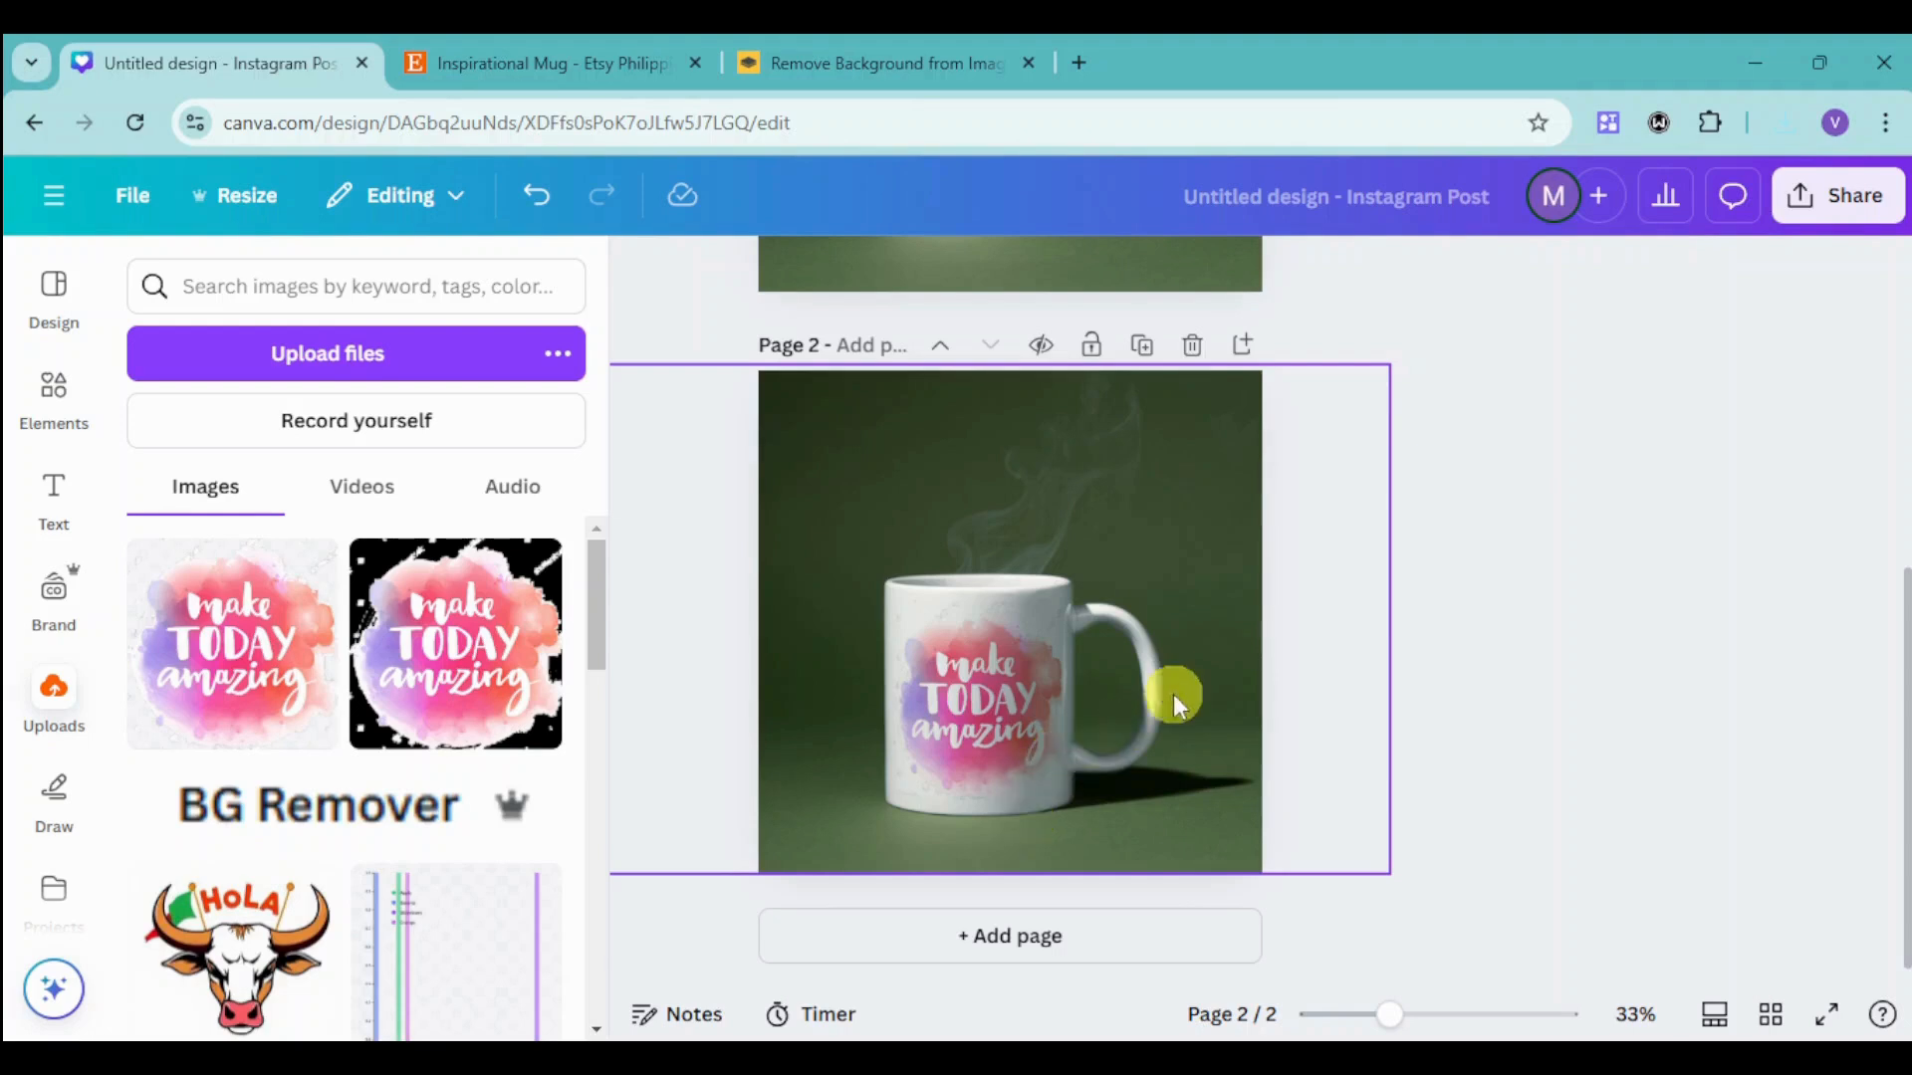
Duplicate page 2 and replace the copy's mug artwork with the original black-background image, its background removed by BG Remover.
click(1141, 345)
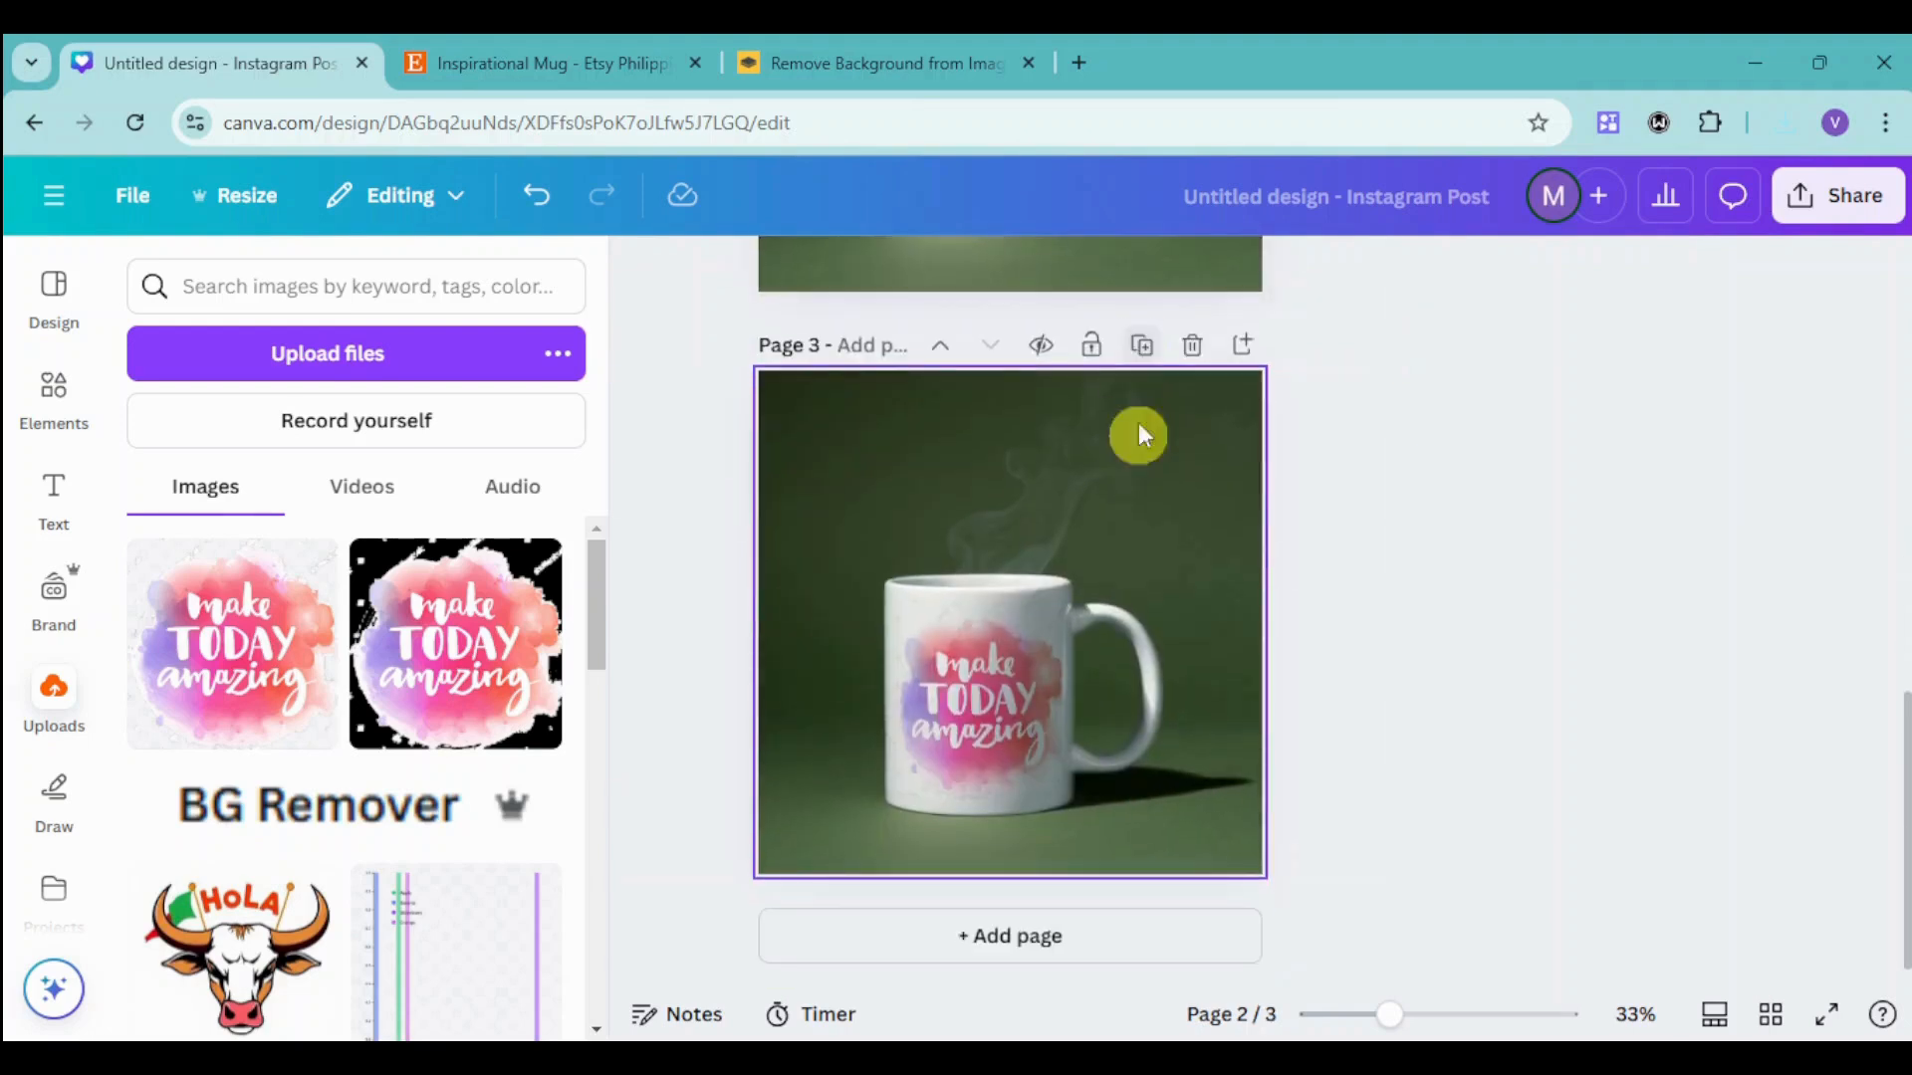
click(478, 682)
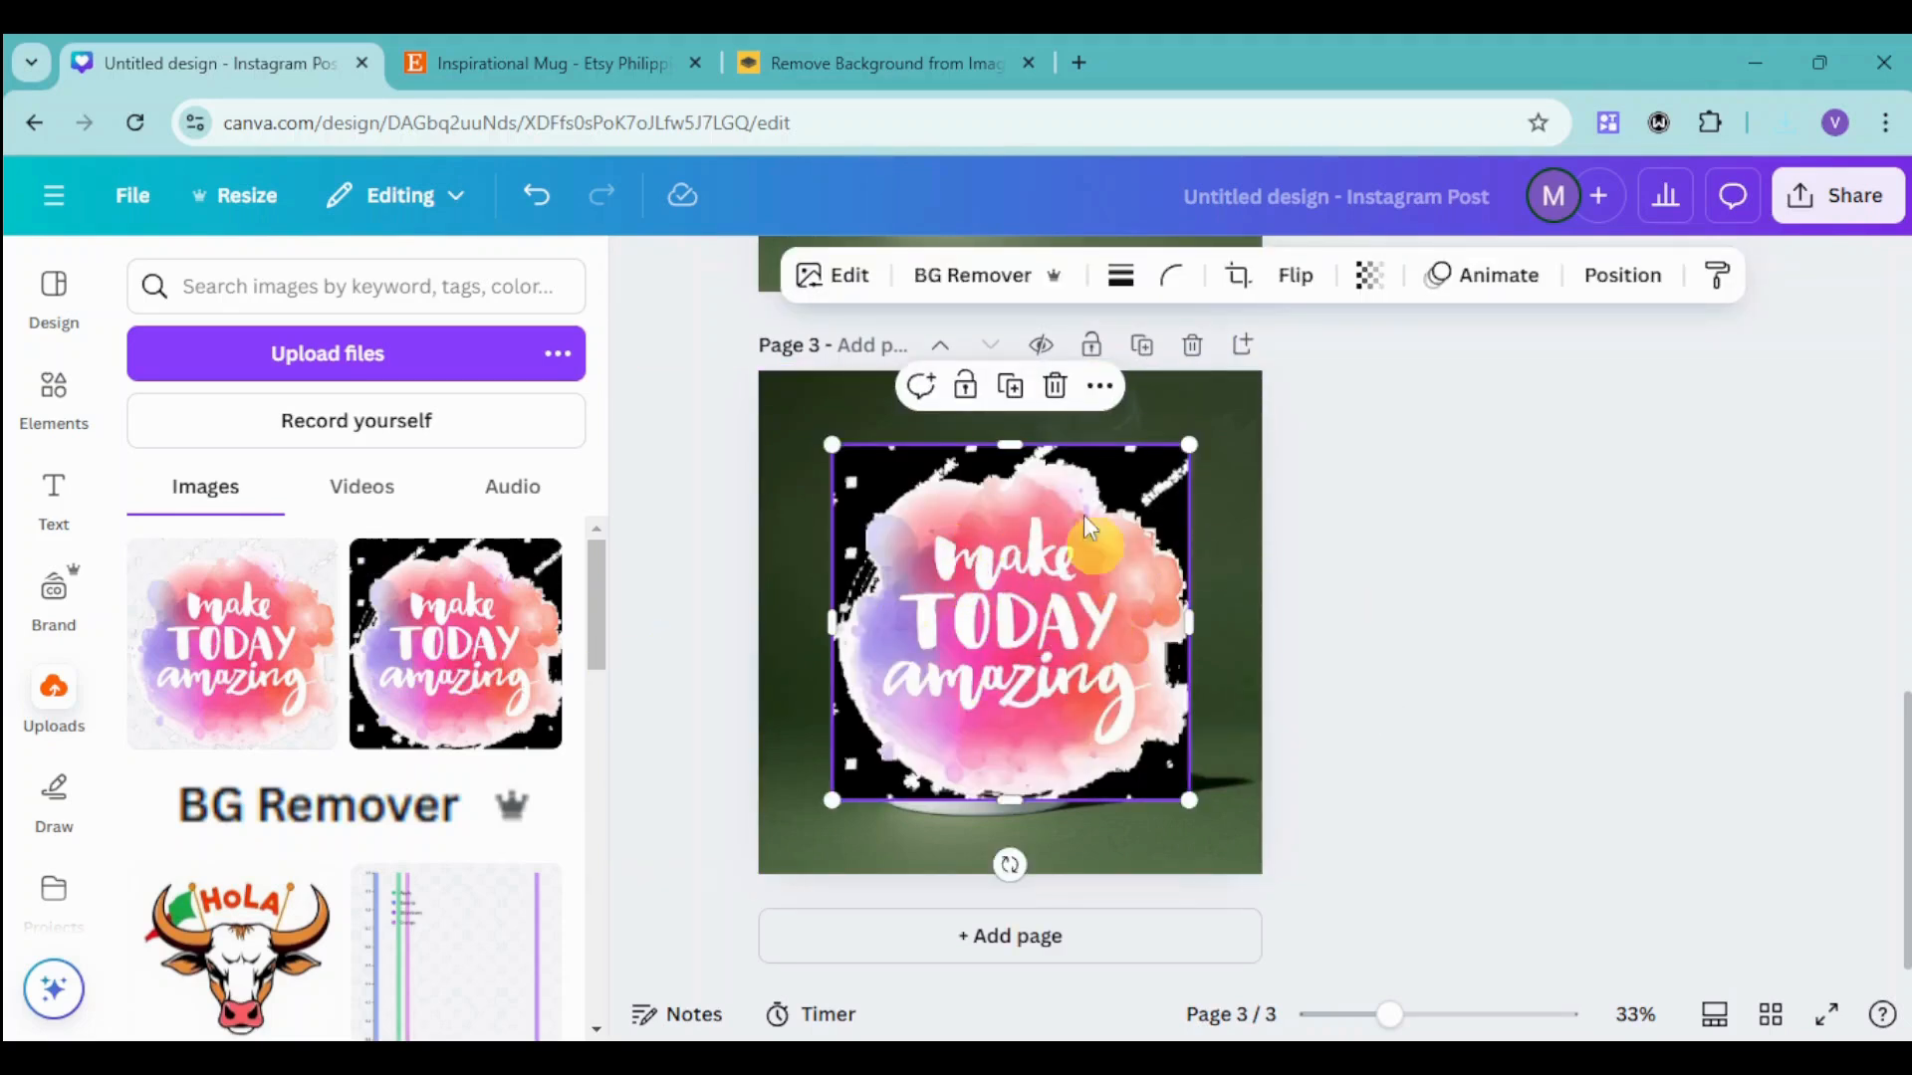
click(995, 283)
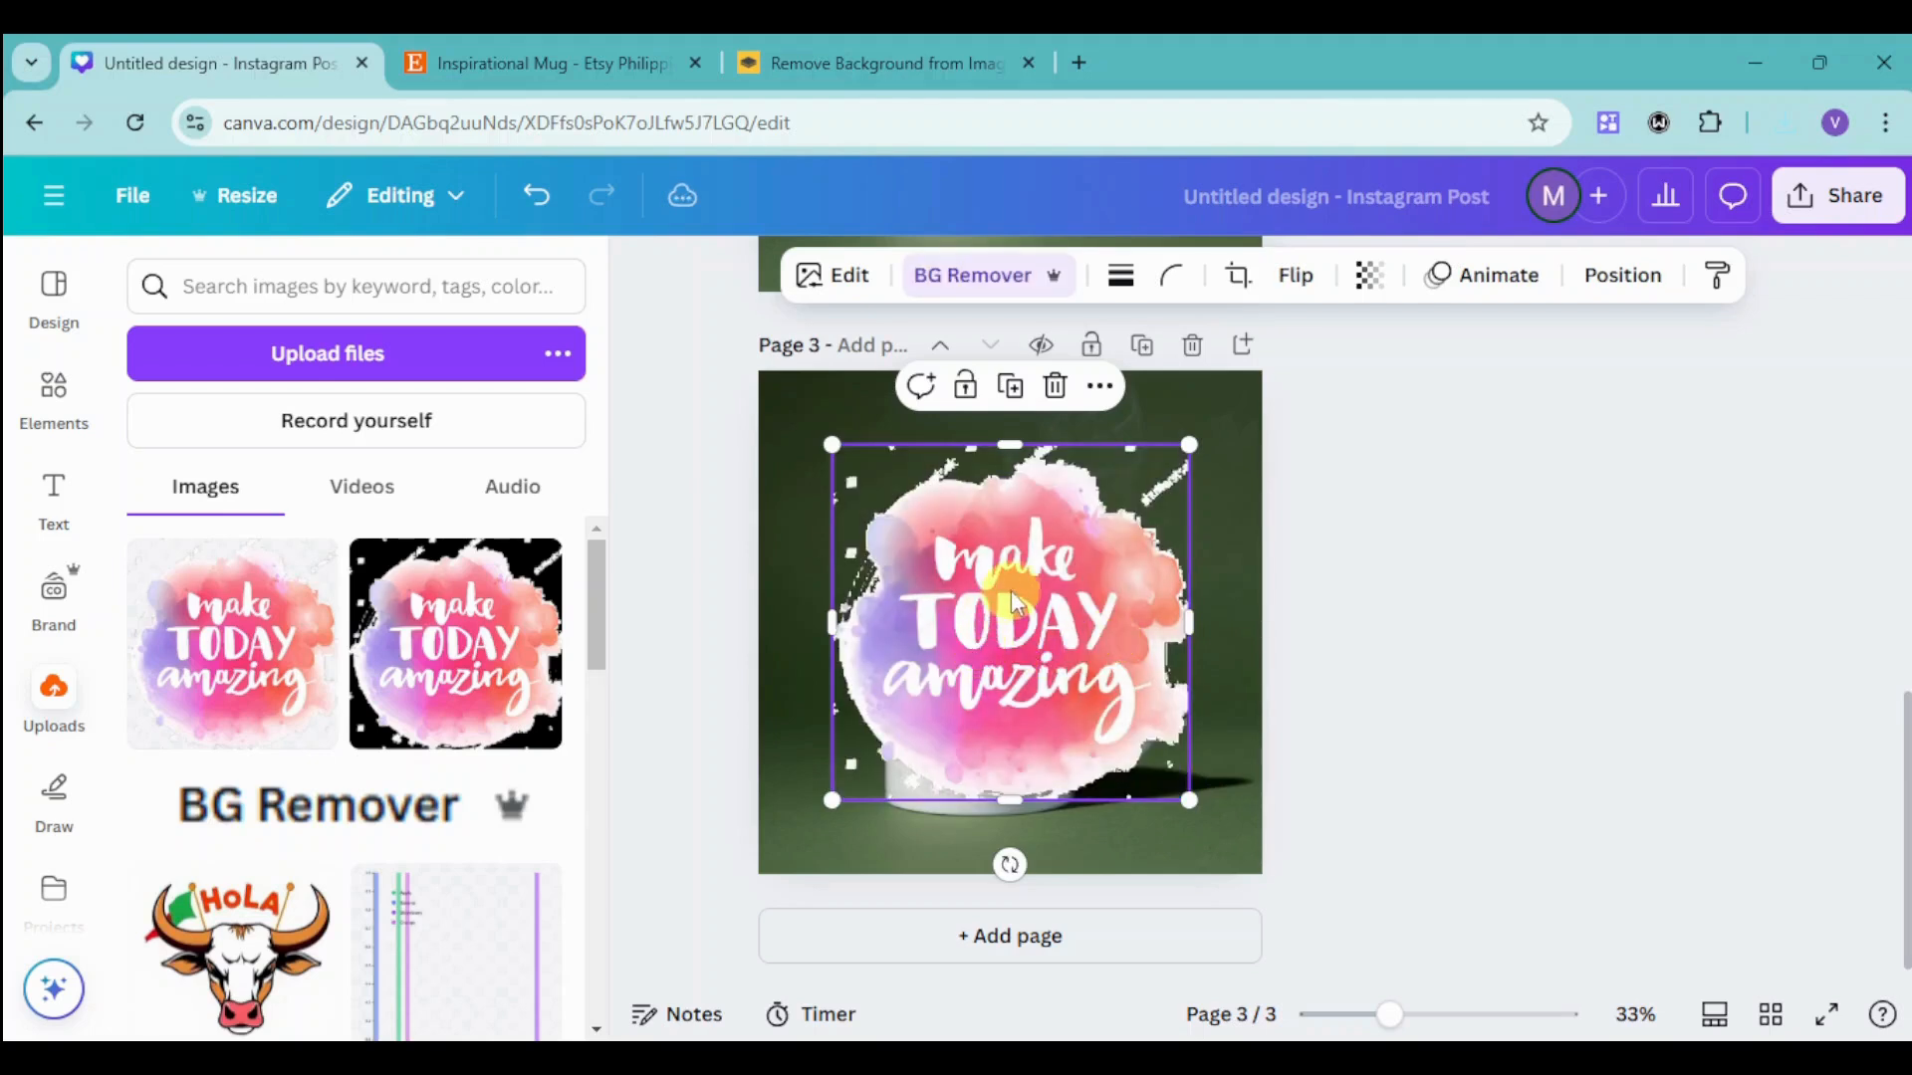
drag(1023, 592, 1042, 684)
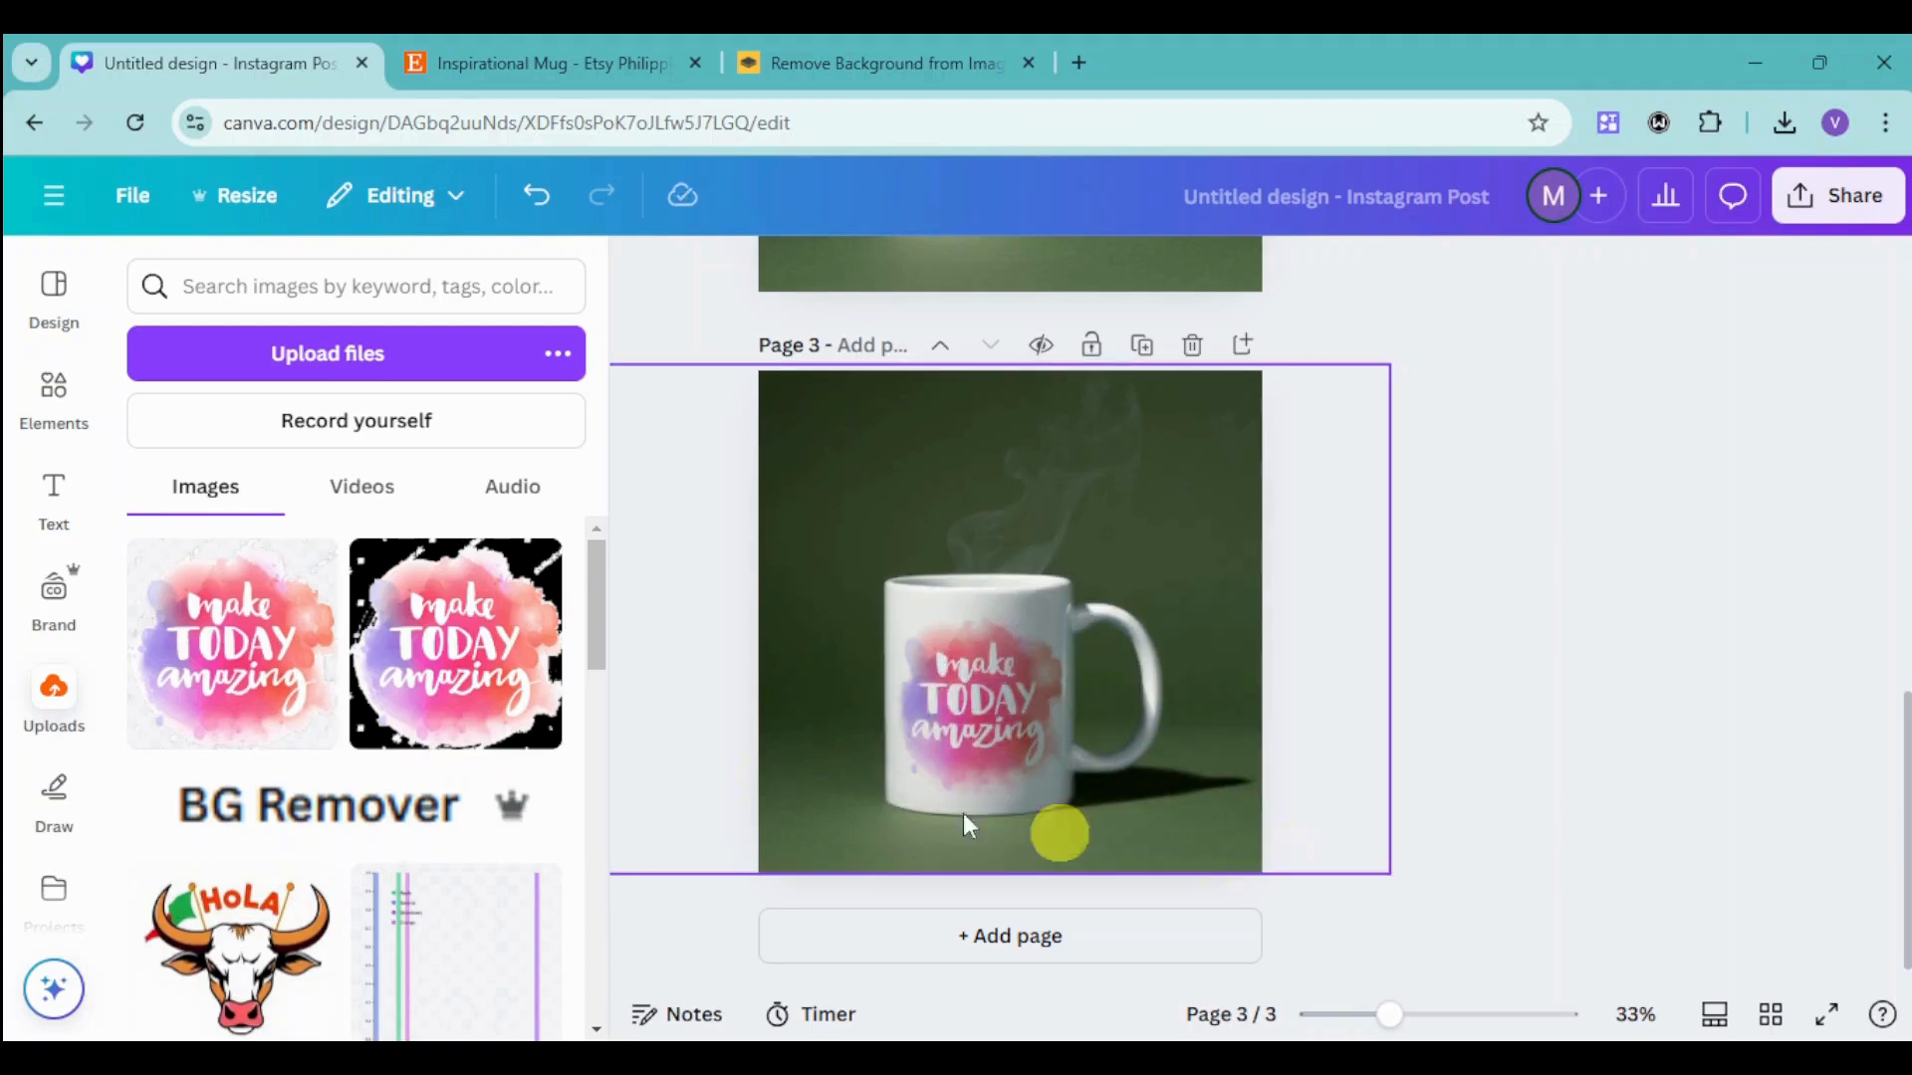
Compare the mug artwork across the three pages at a closer zoom with the uploads hidden.
click(643, 270)
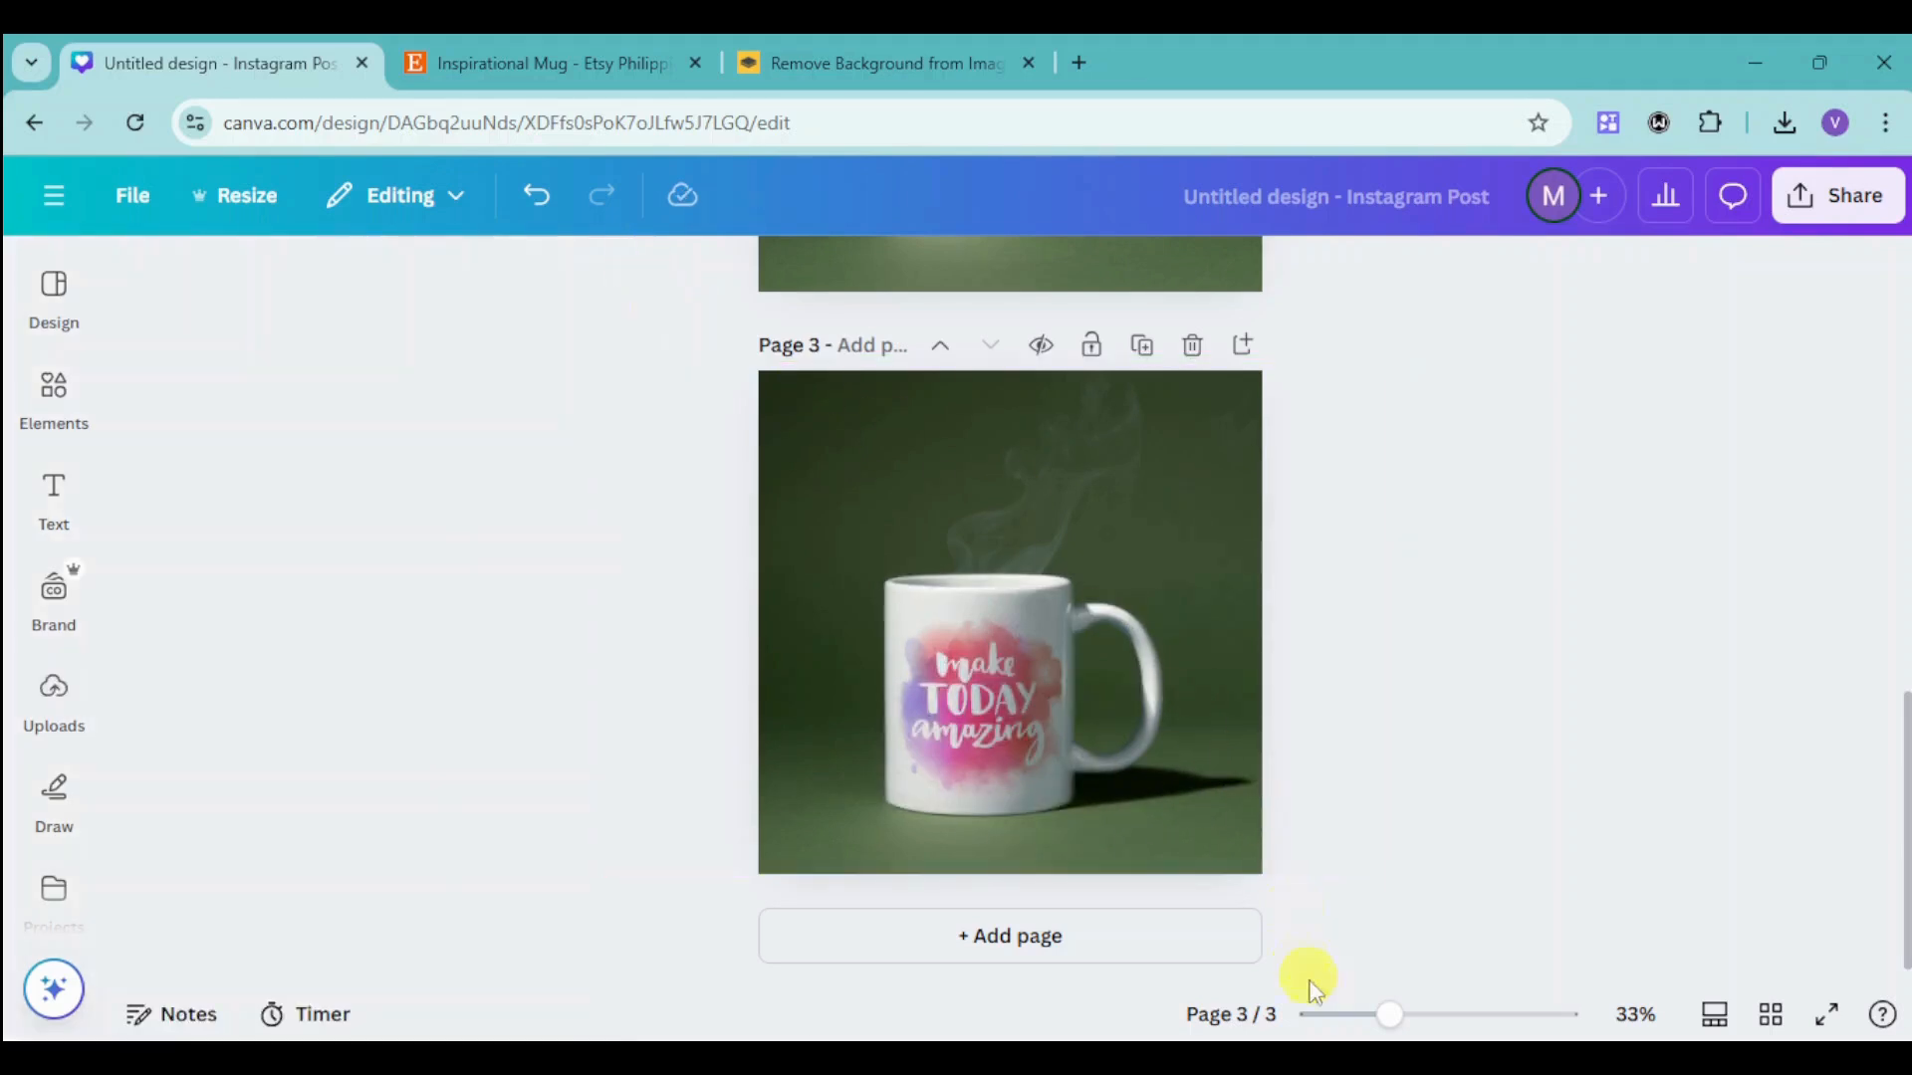
drag(1391, 1016, 1412, 1015)
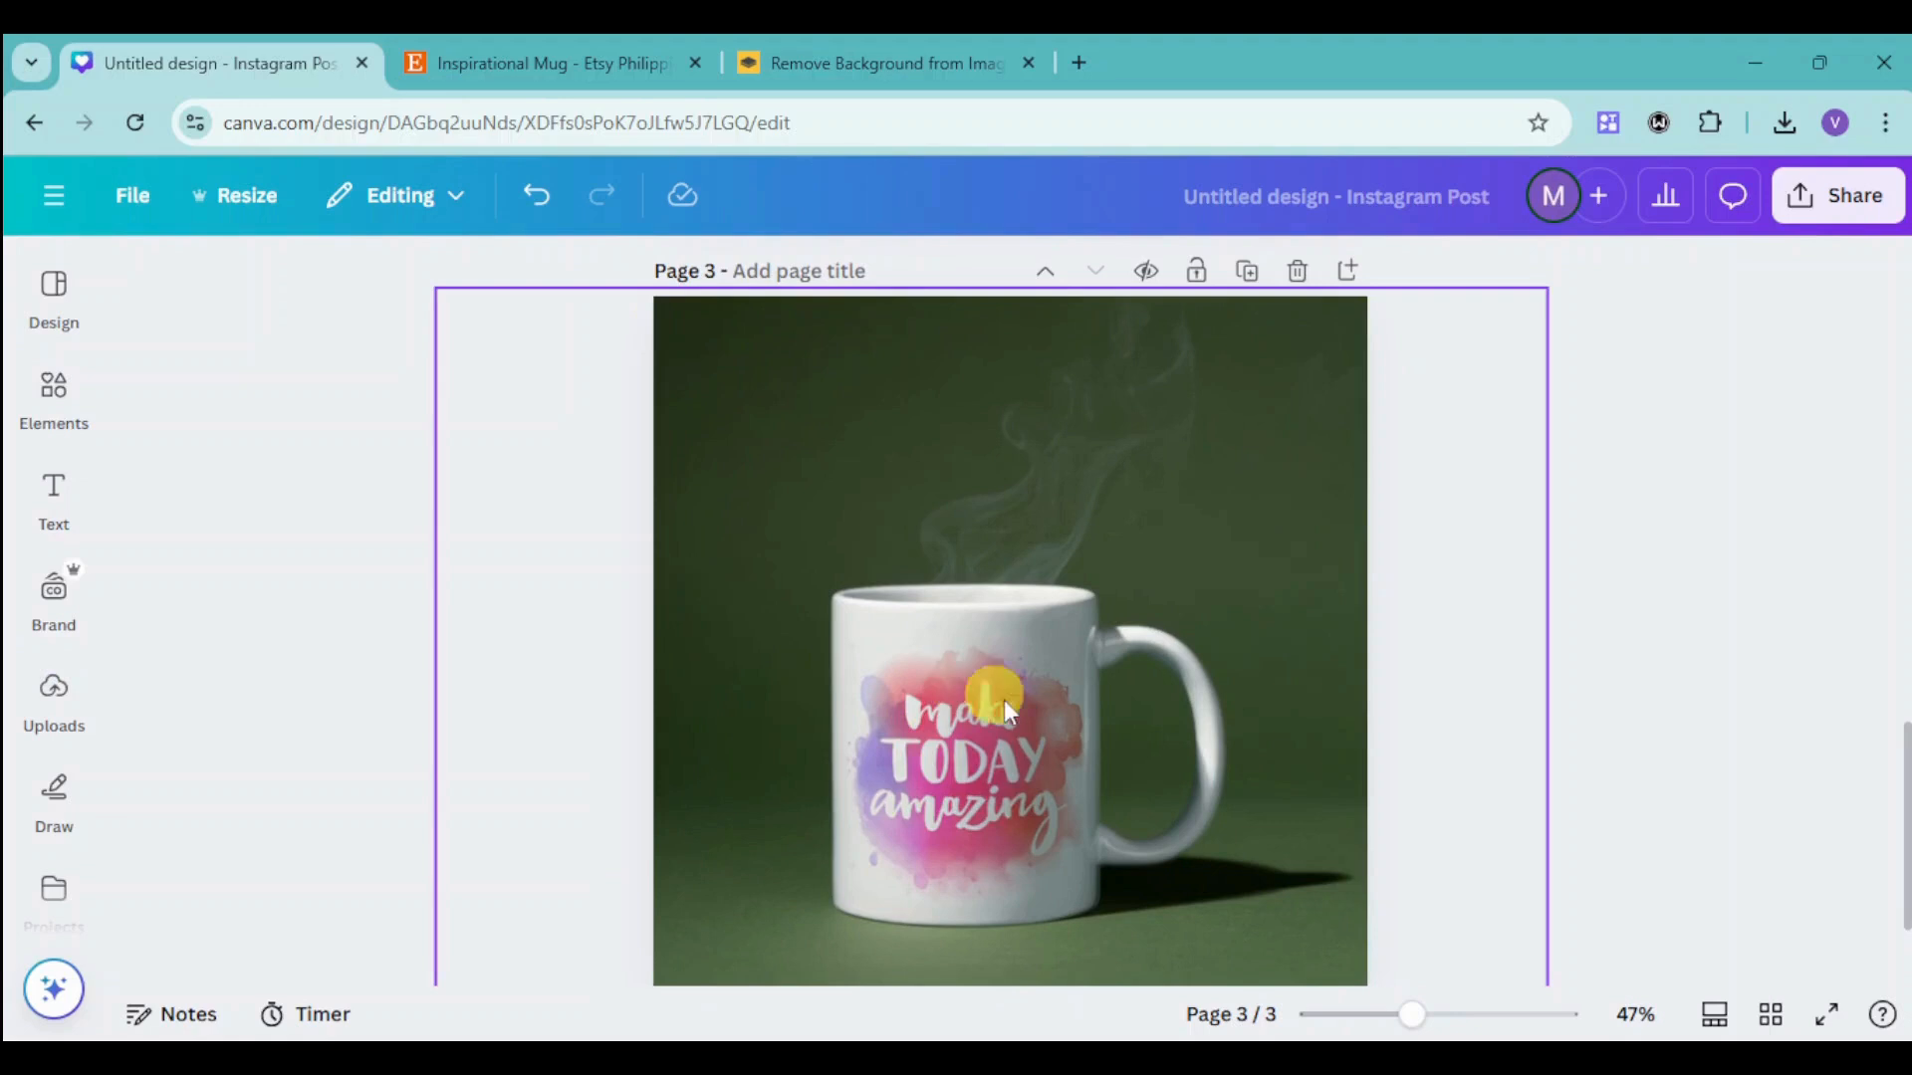
scroll(1085, 803, up, 7)
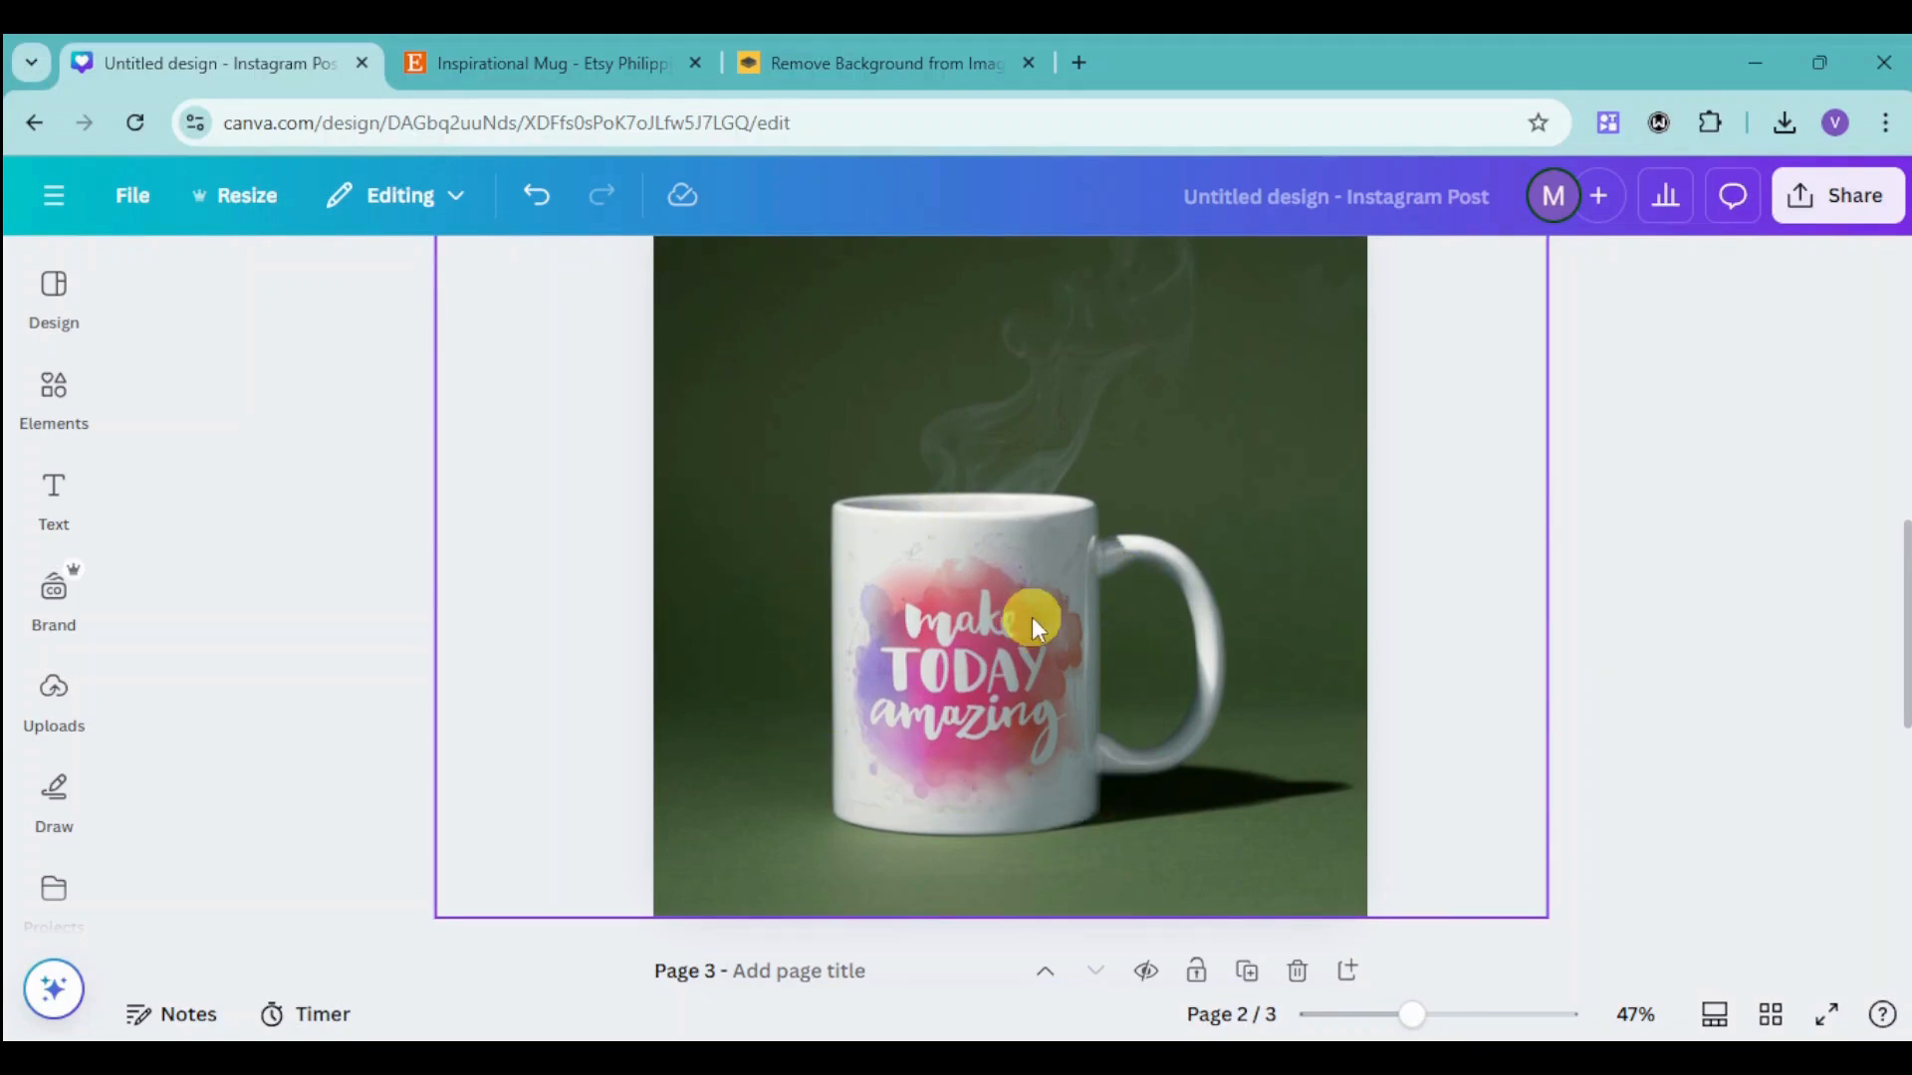
scroll(1087, 671, down, 6)
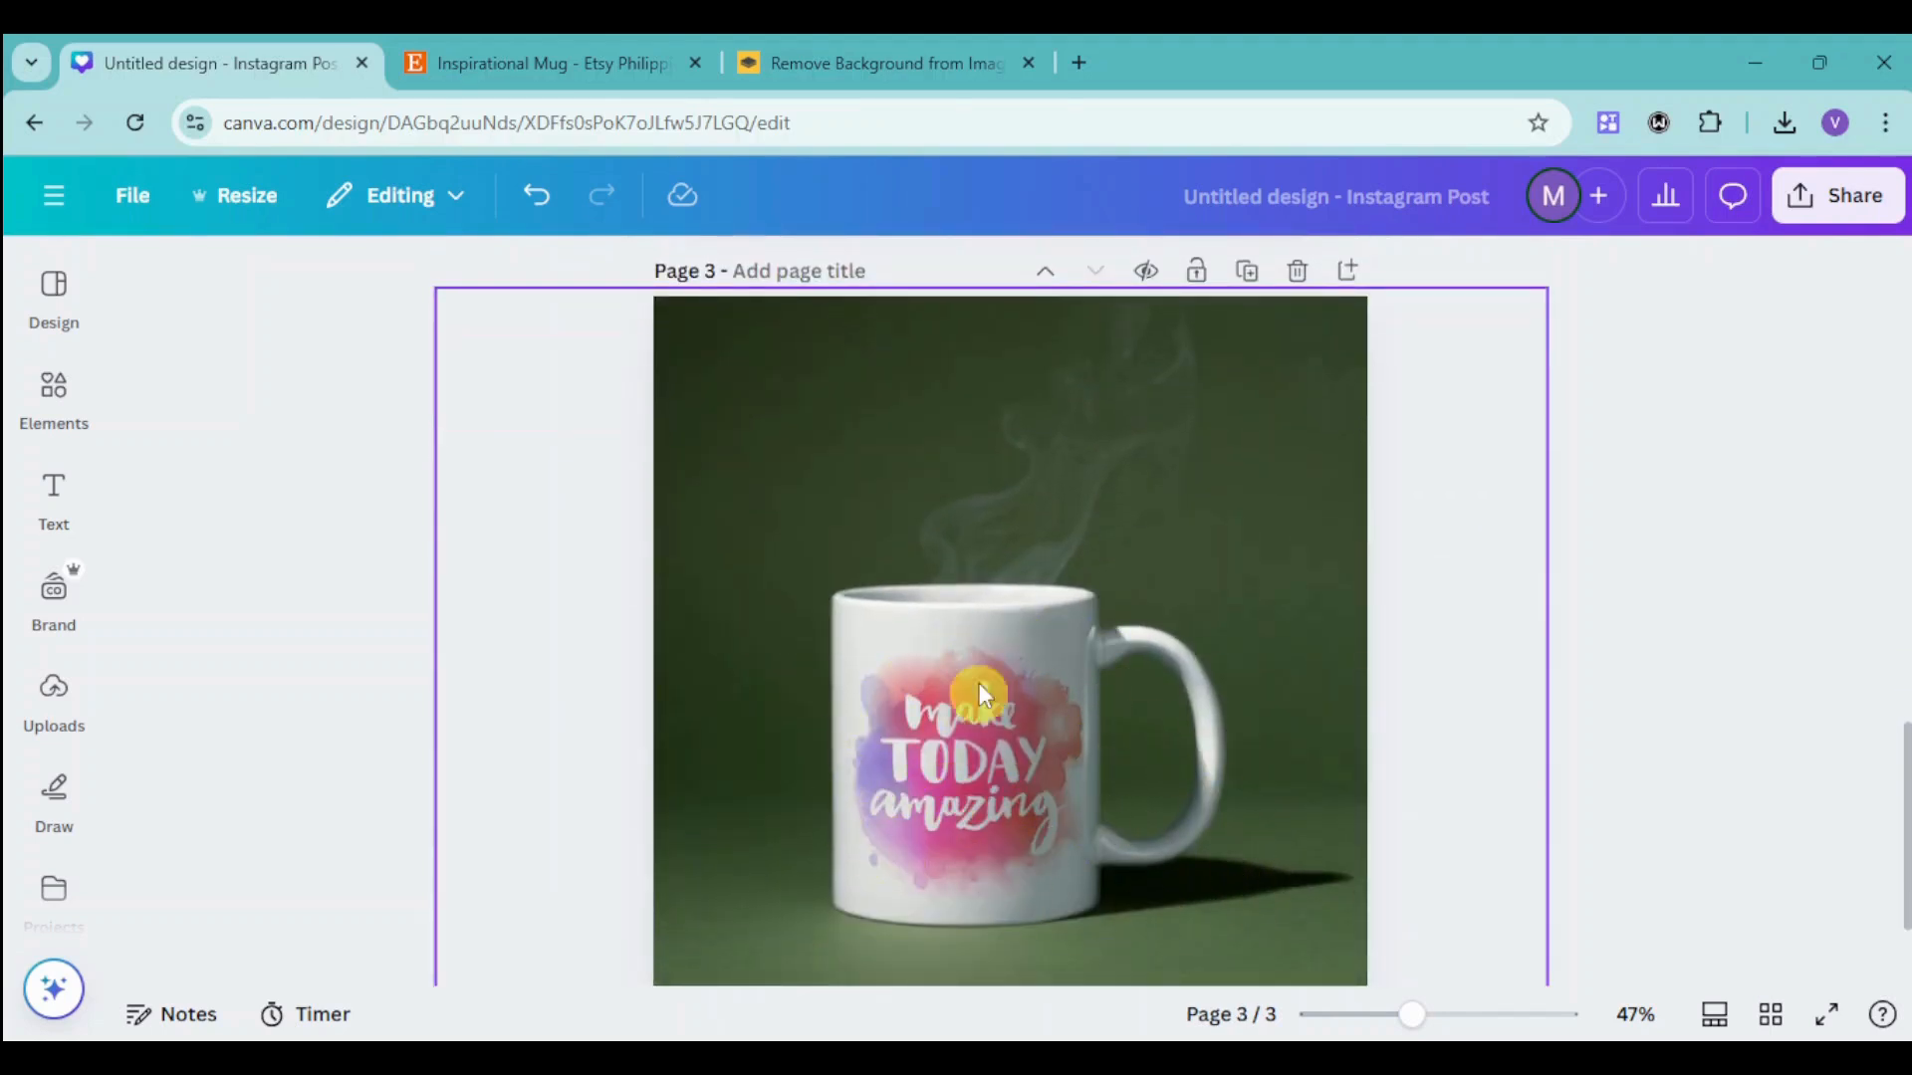
scroll(1115, 687, up, 10)
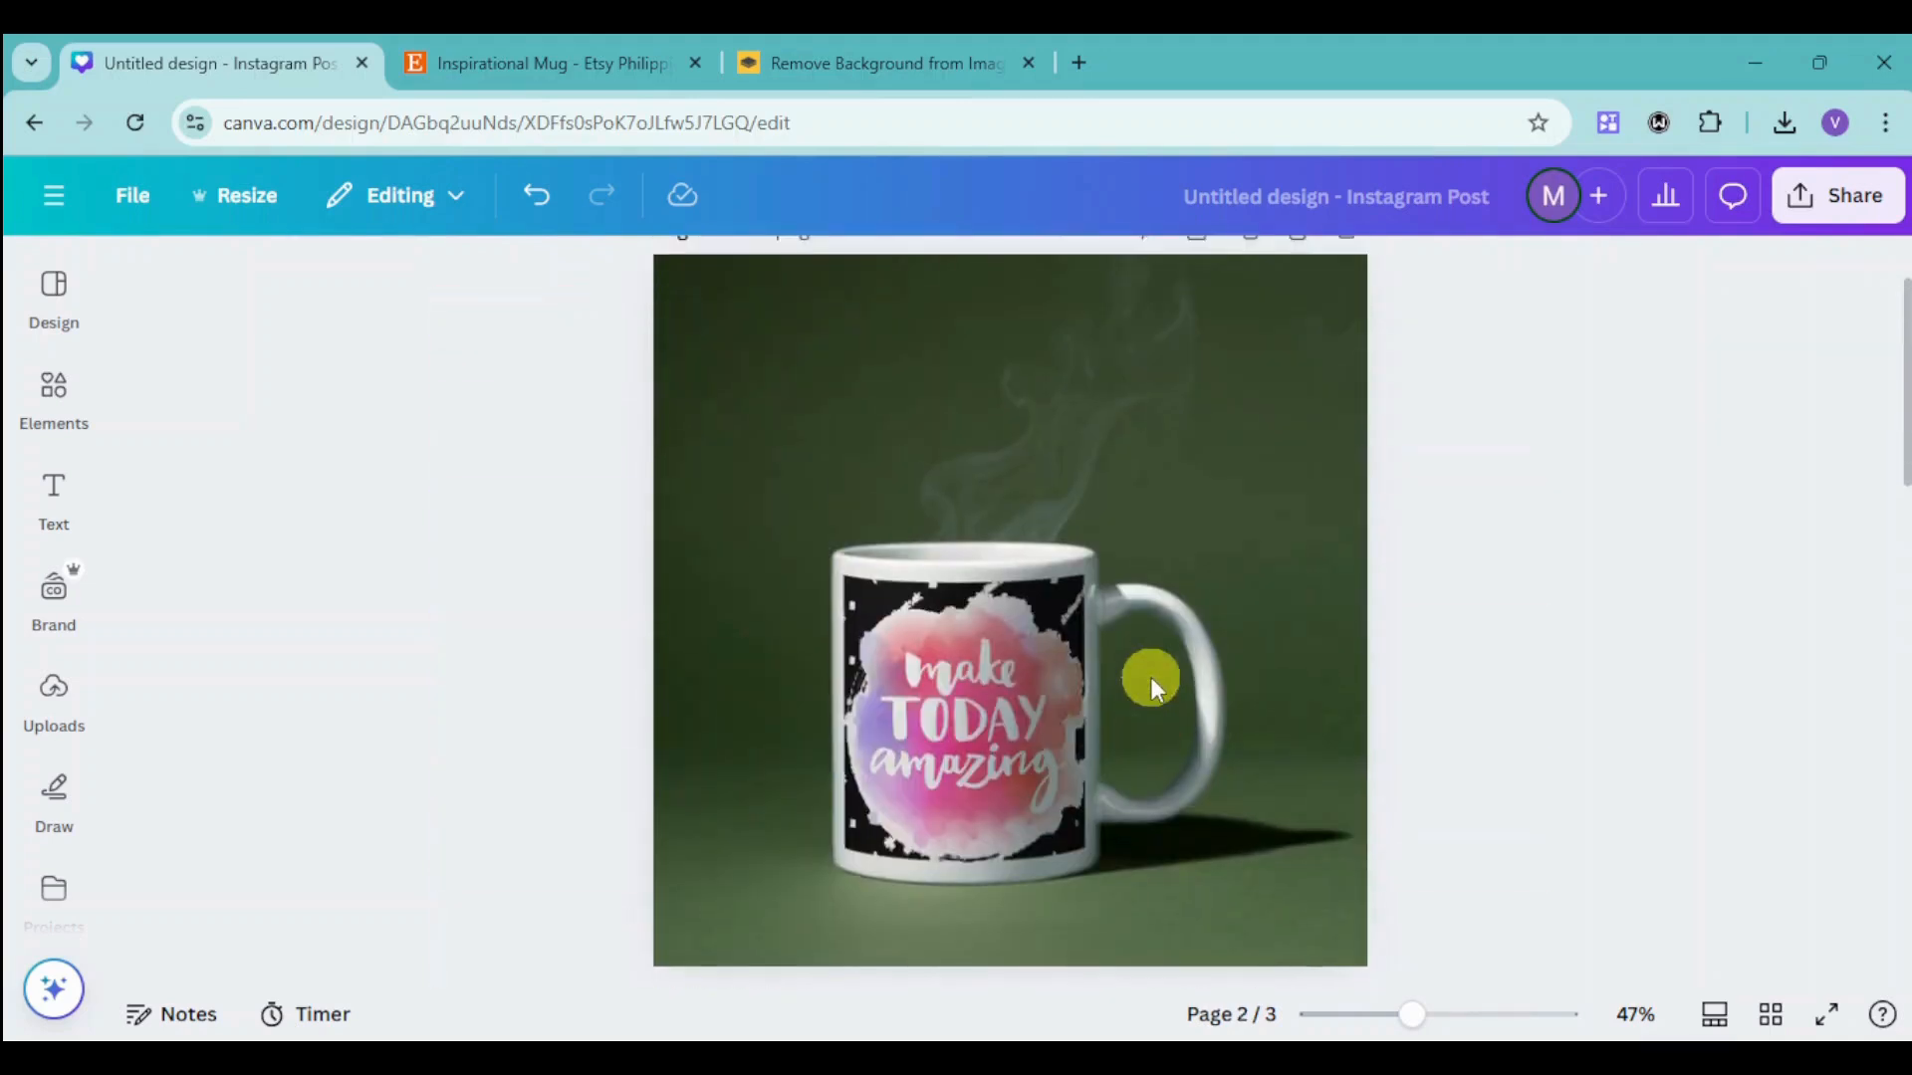
scroll(1015, 612, down, 10)
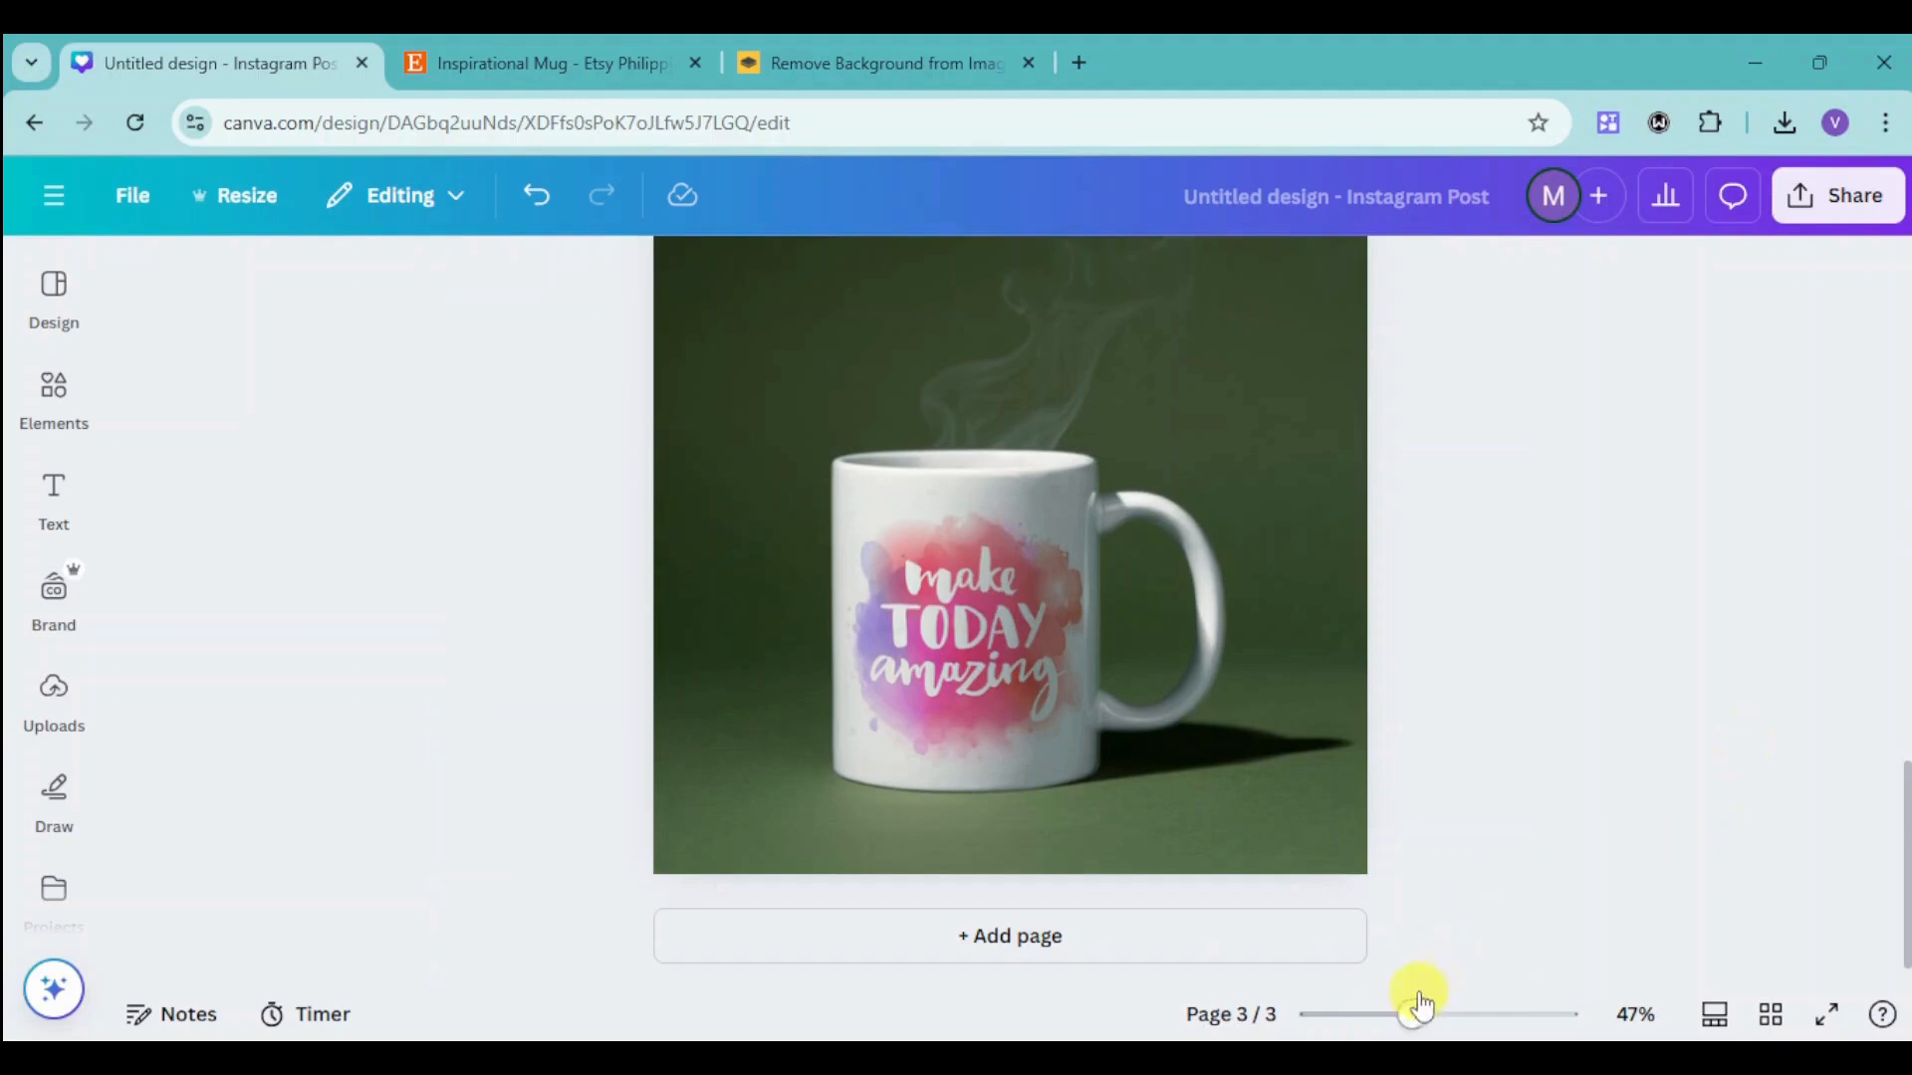
drag(1409, 1013, 1404, 1018)
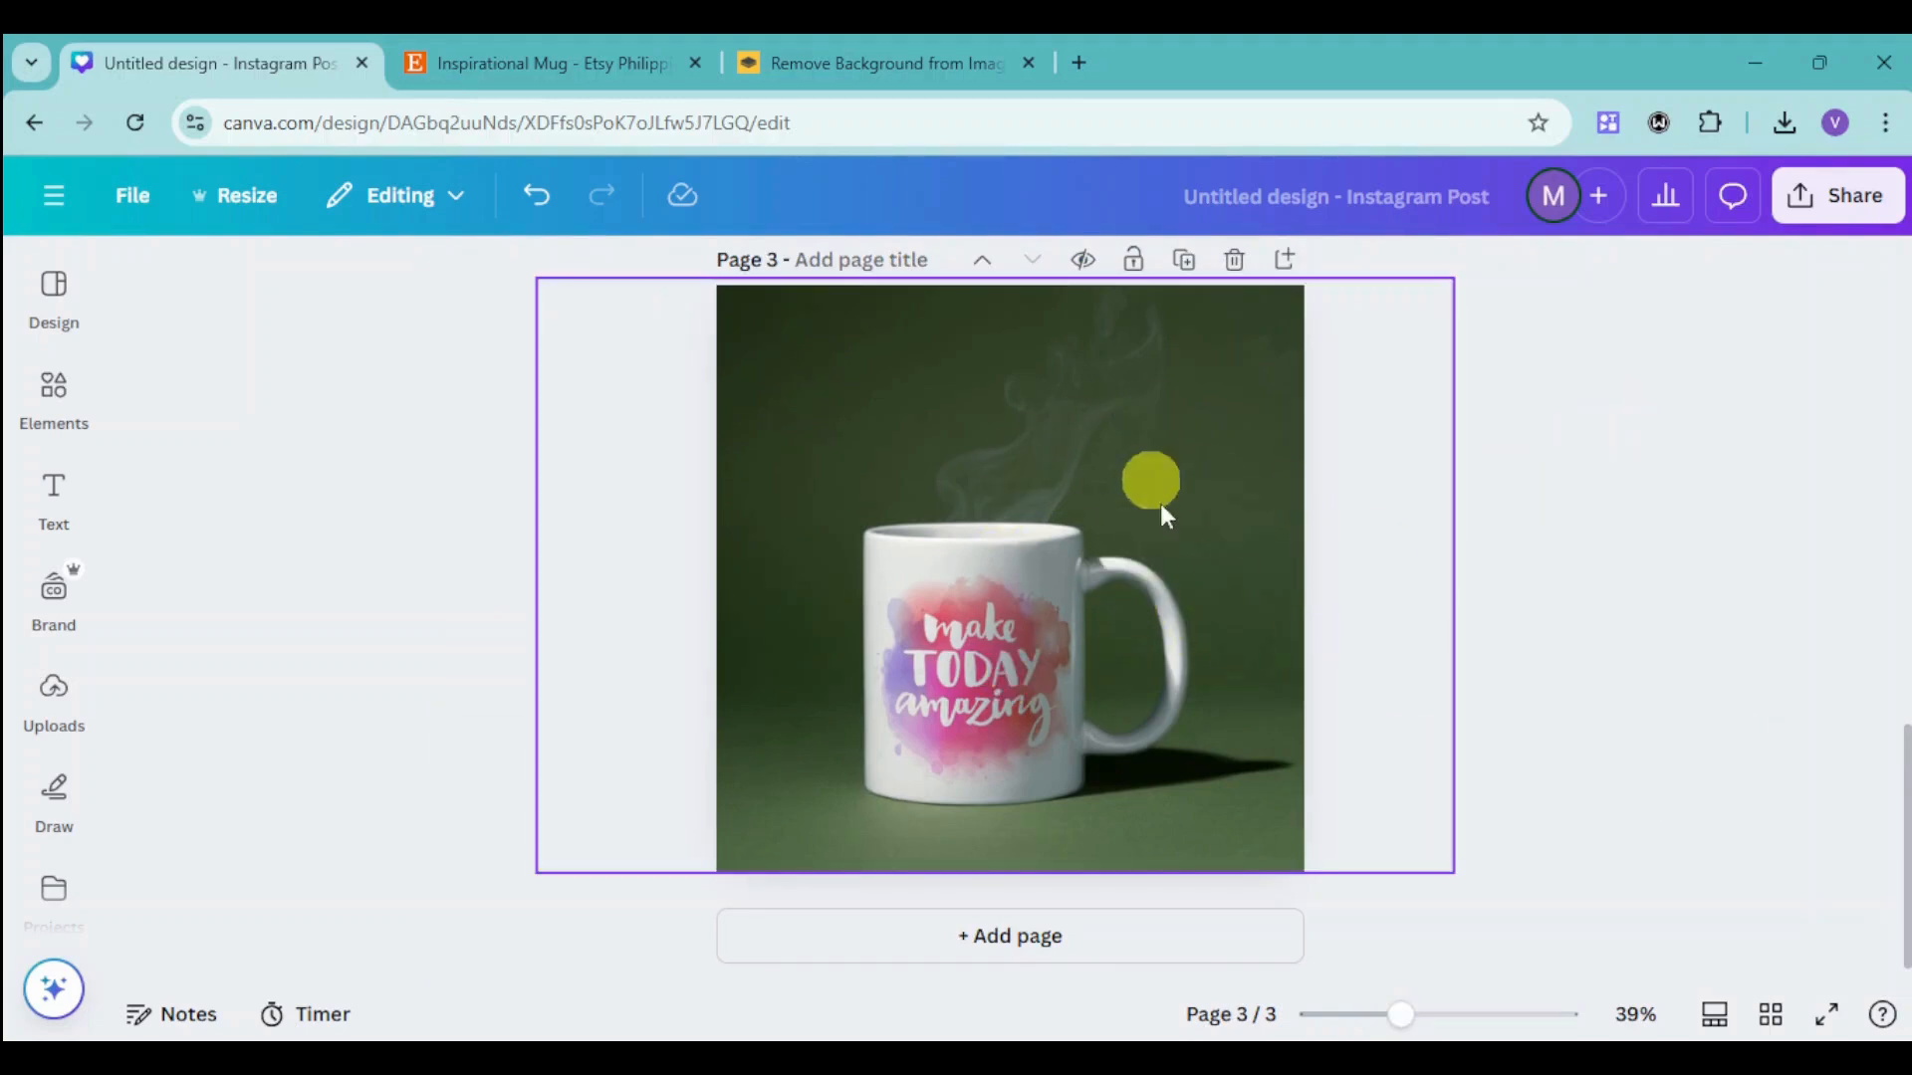
Download only page 3 of the design as a PNG at size 1.
click(1846, 191)
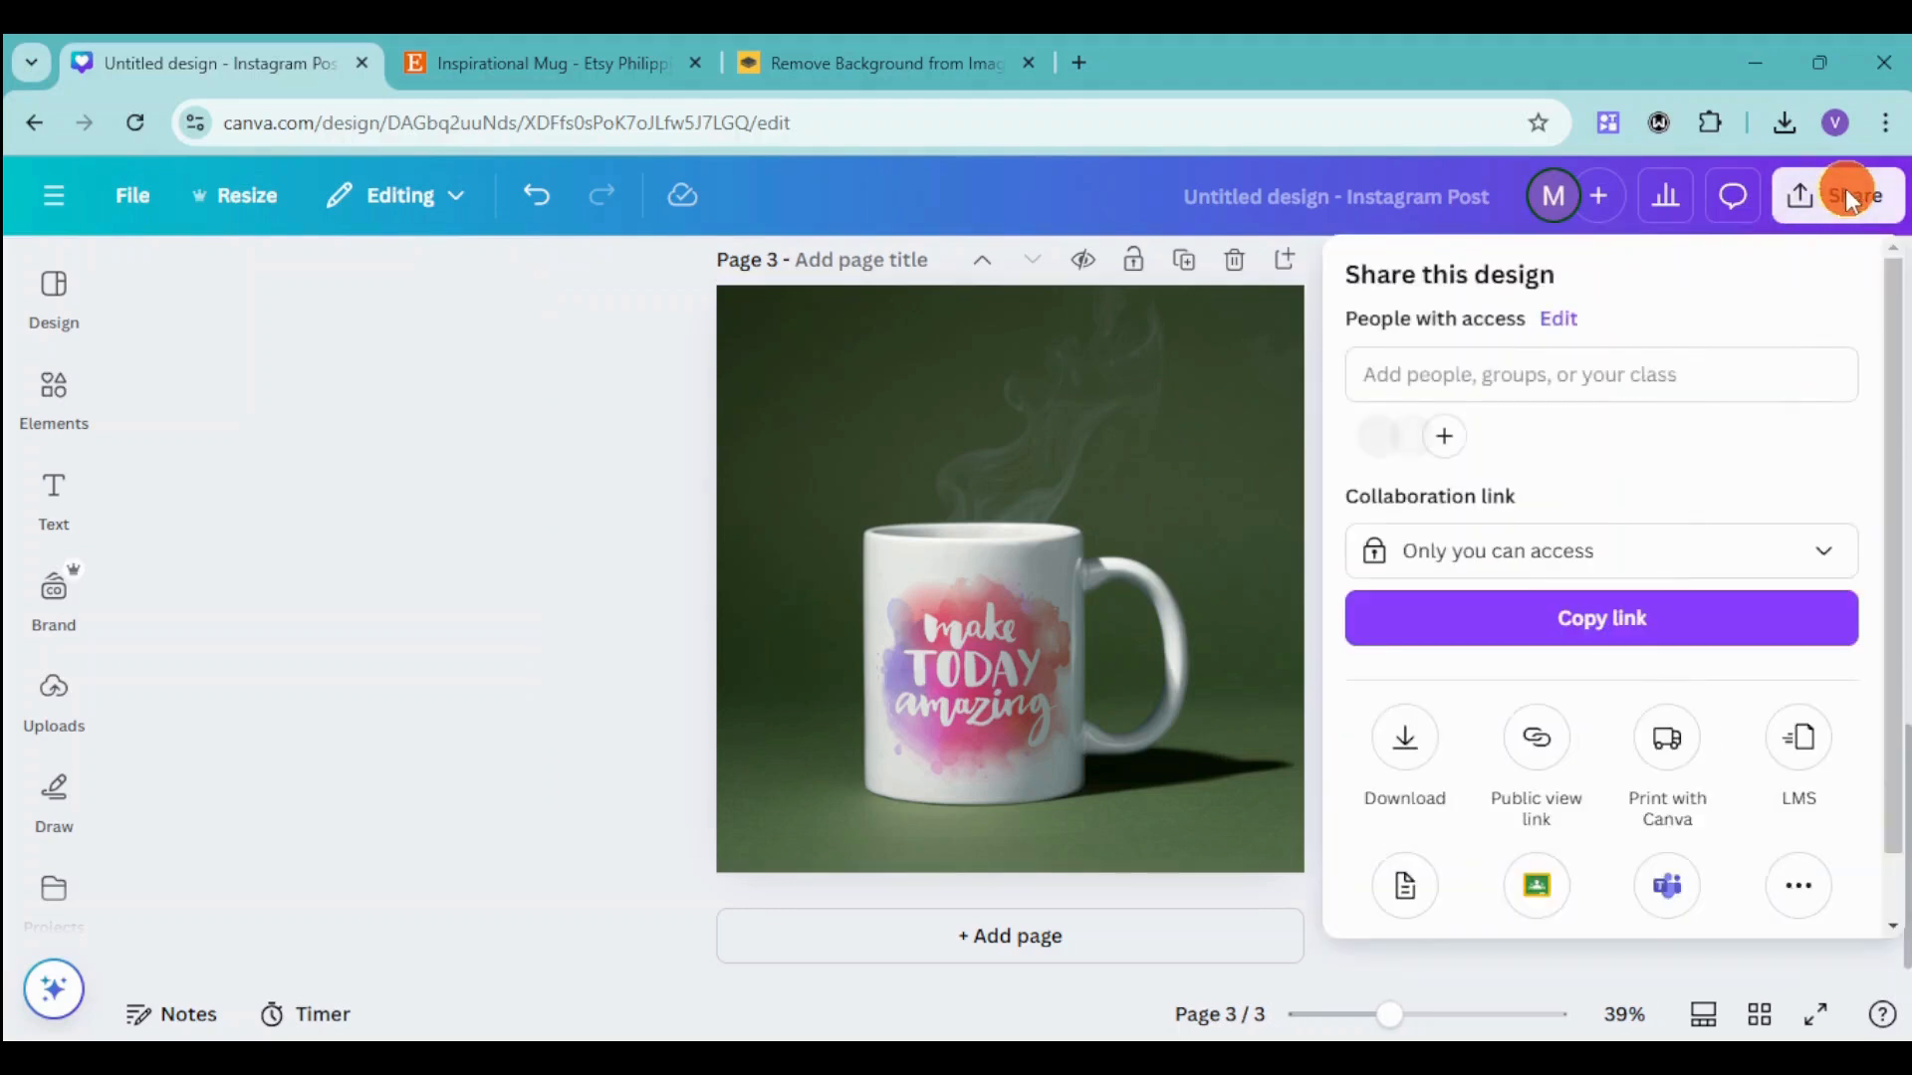
click(1394, 743)
click(1481, 779)
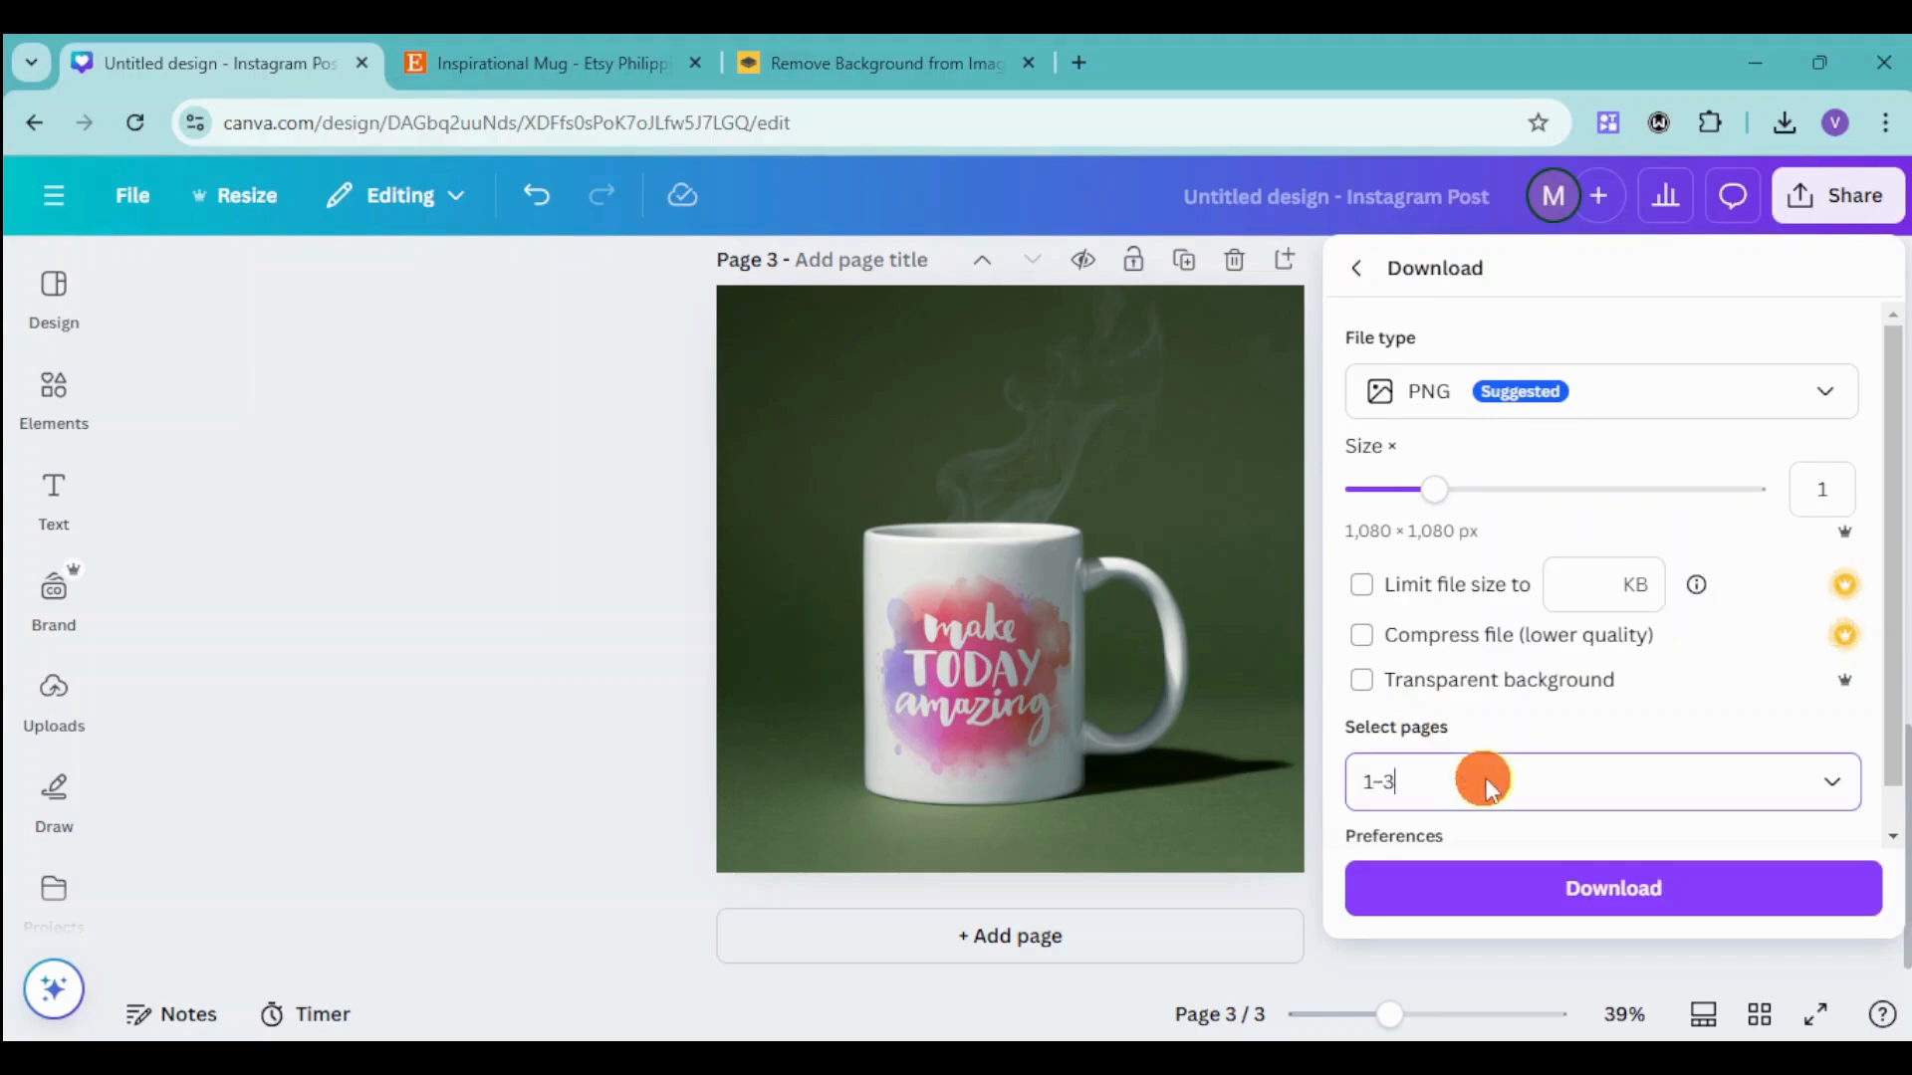
key(ctrl+a)
text(3)
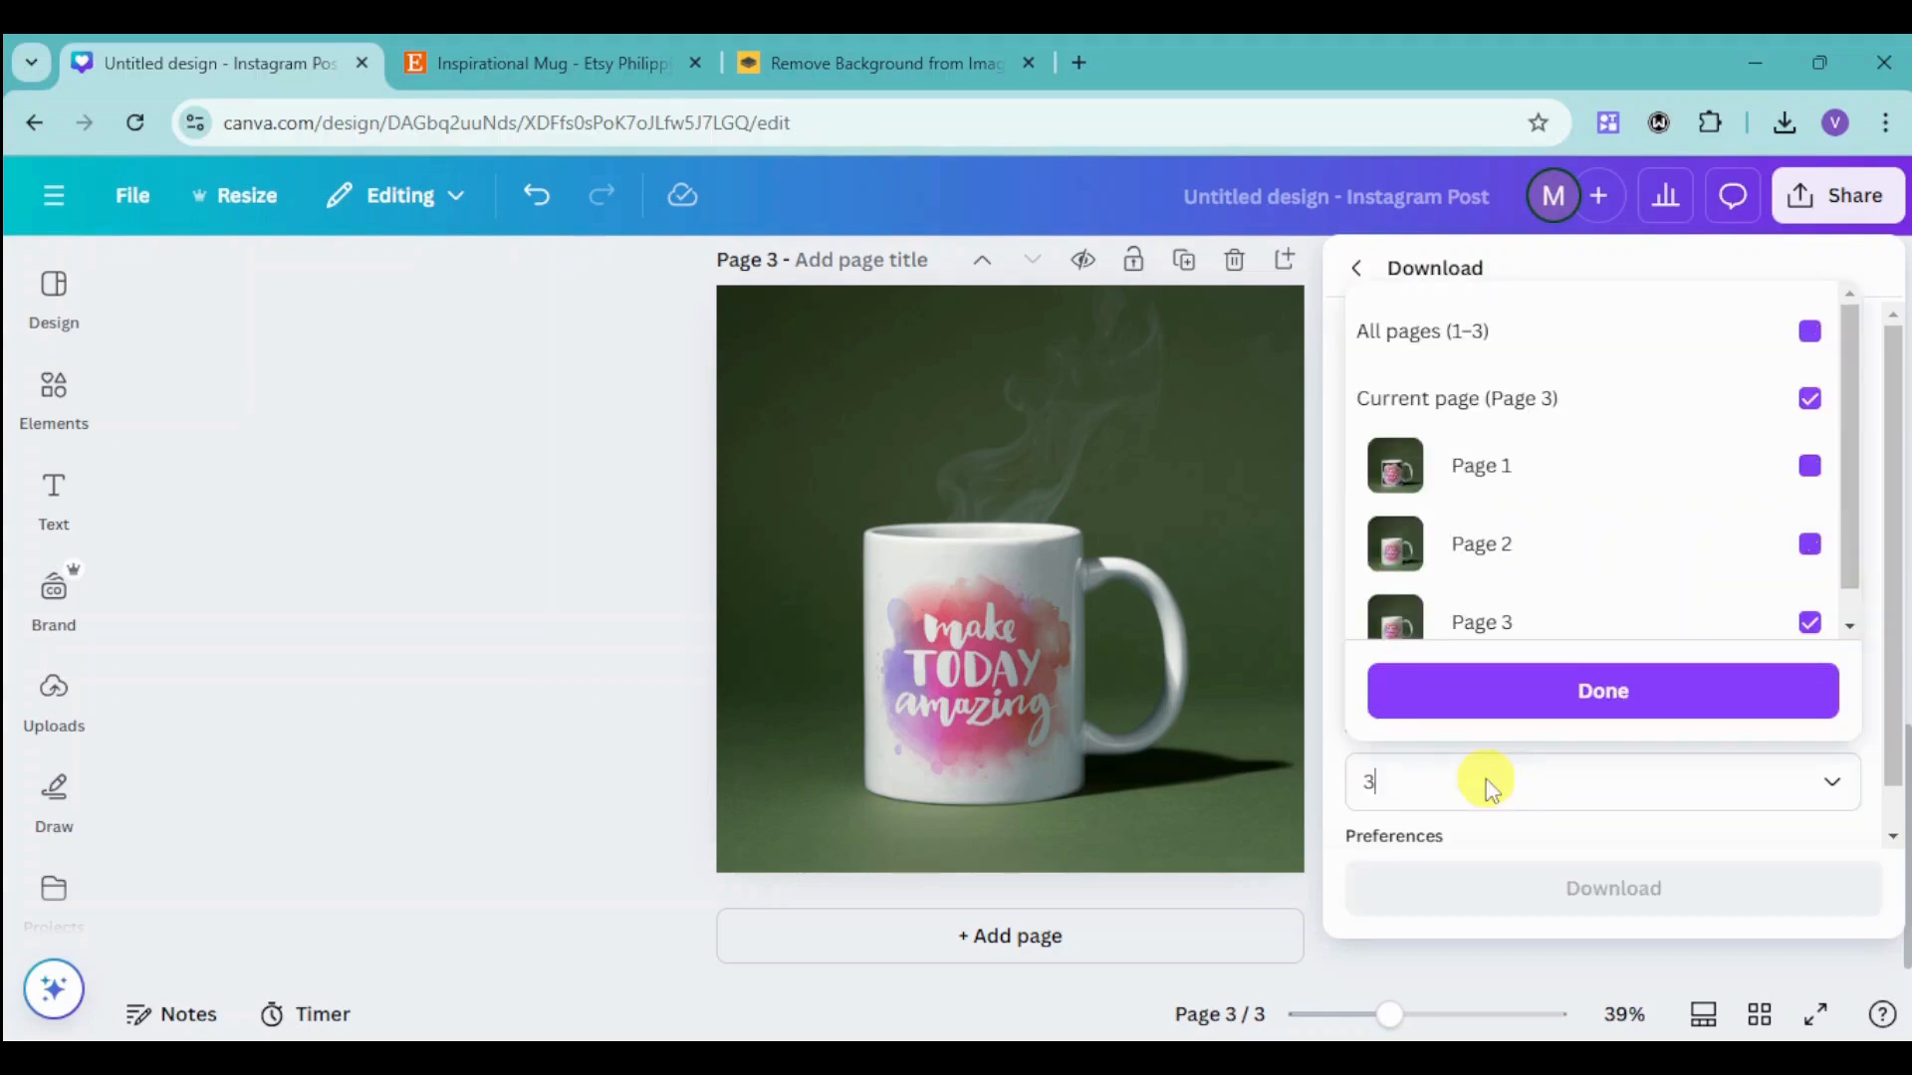
click(1659, 700)
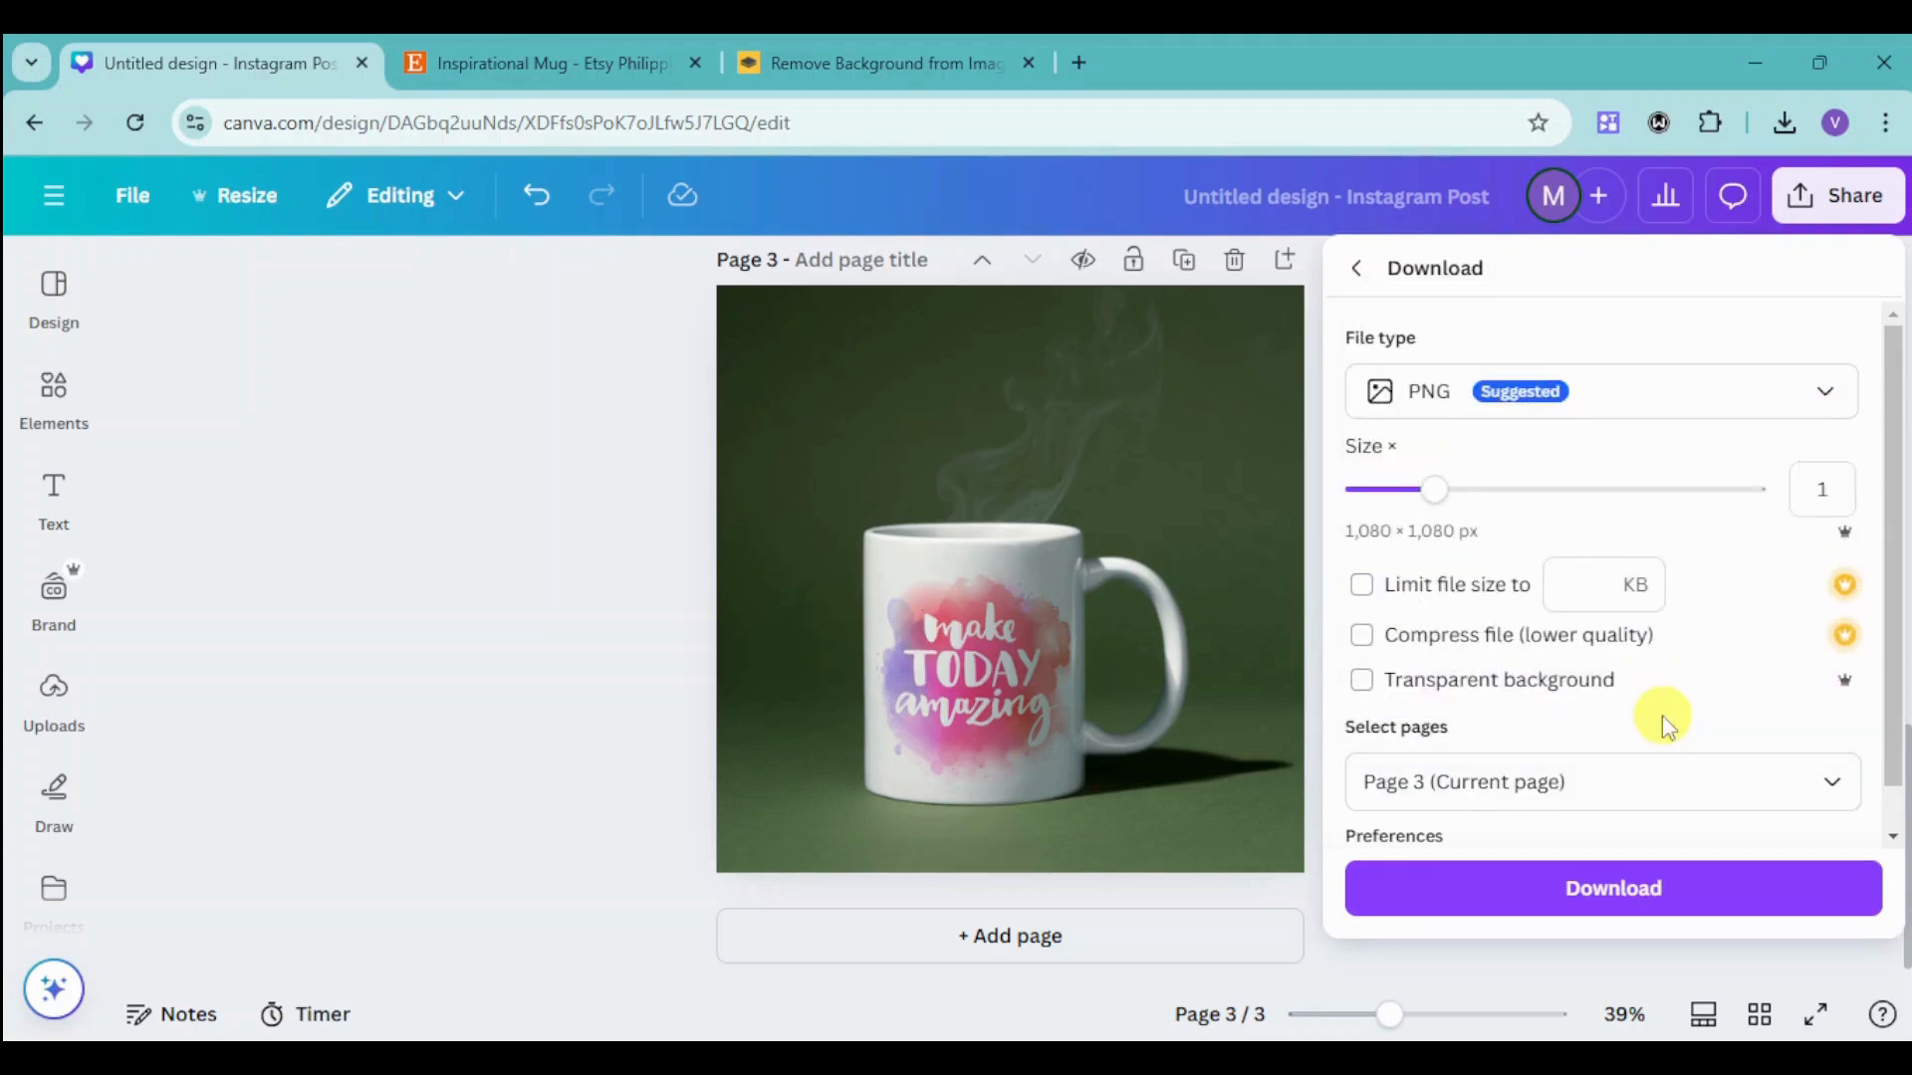
click(1653, 392)
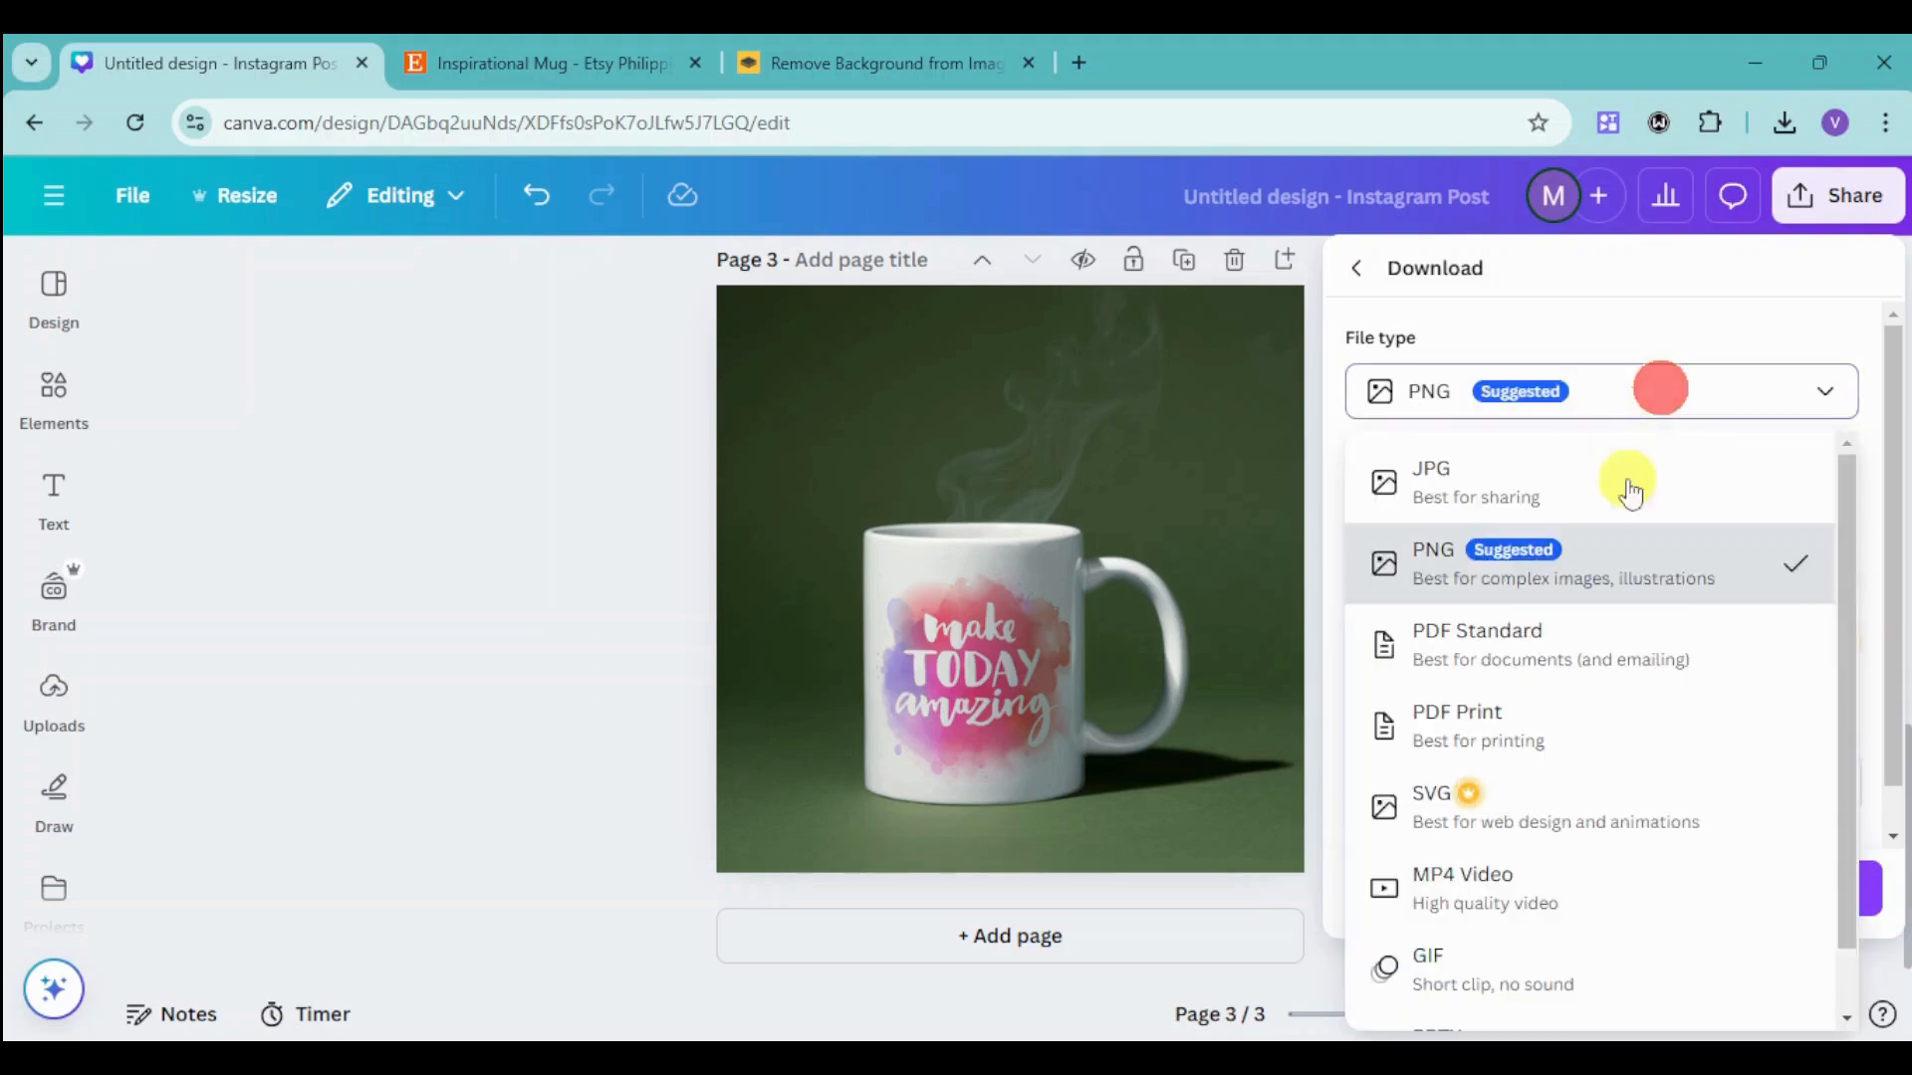
click(1643, 377)
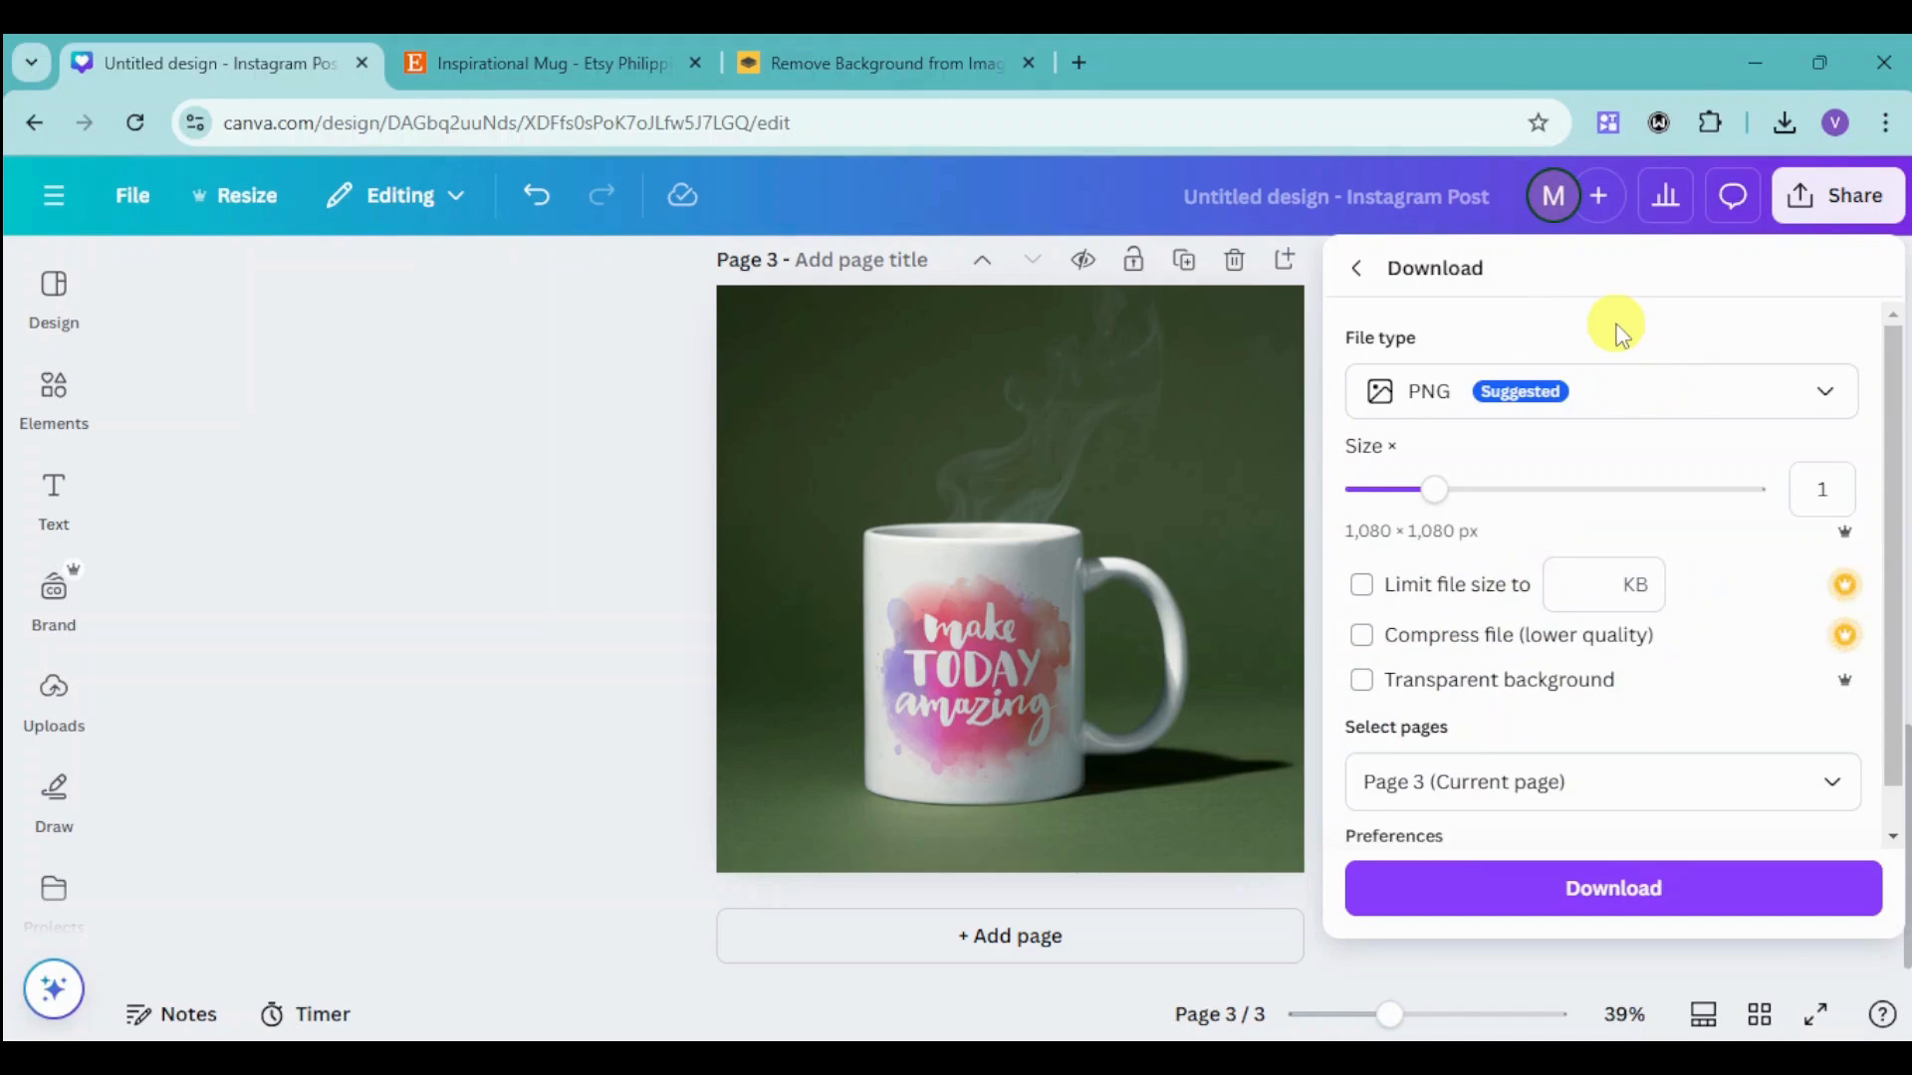
click(1691, 896)
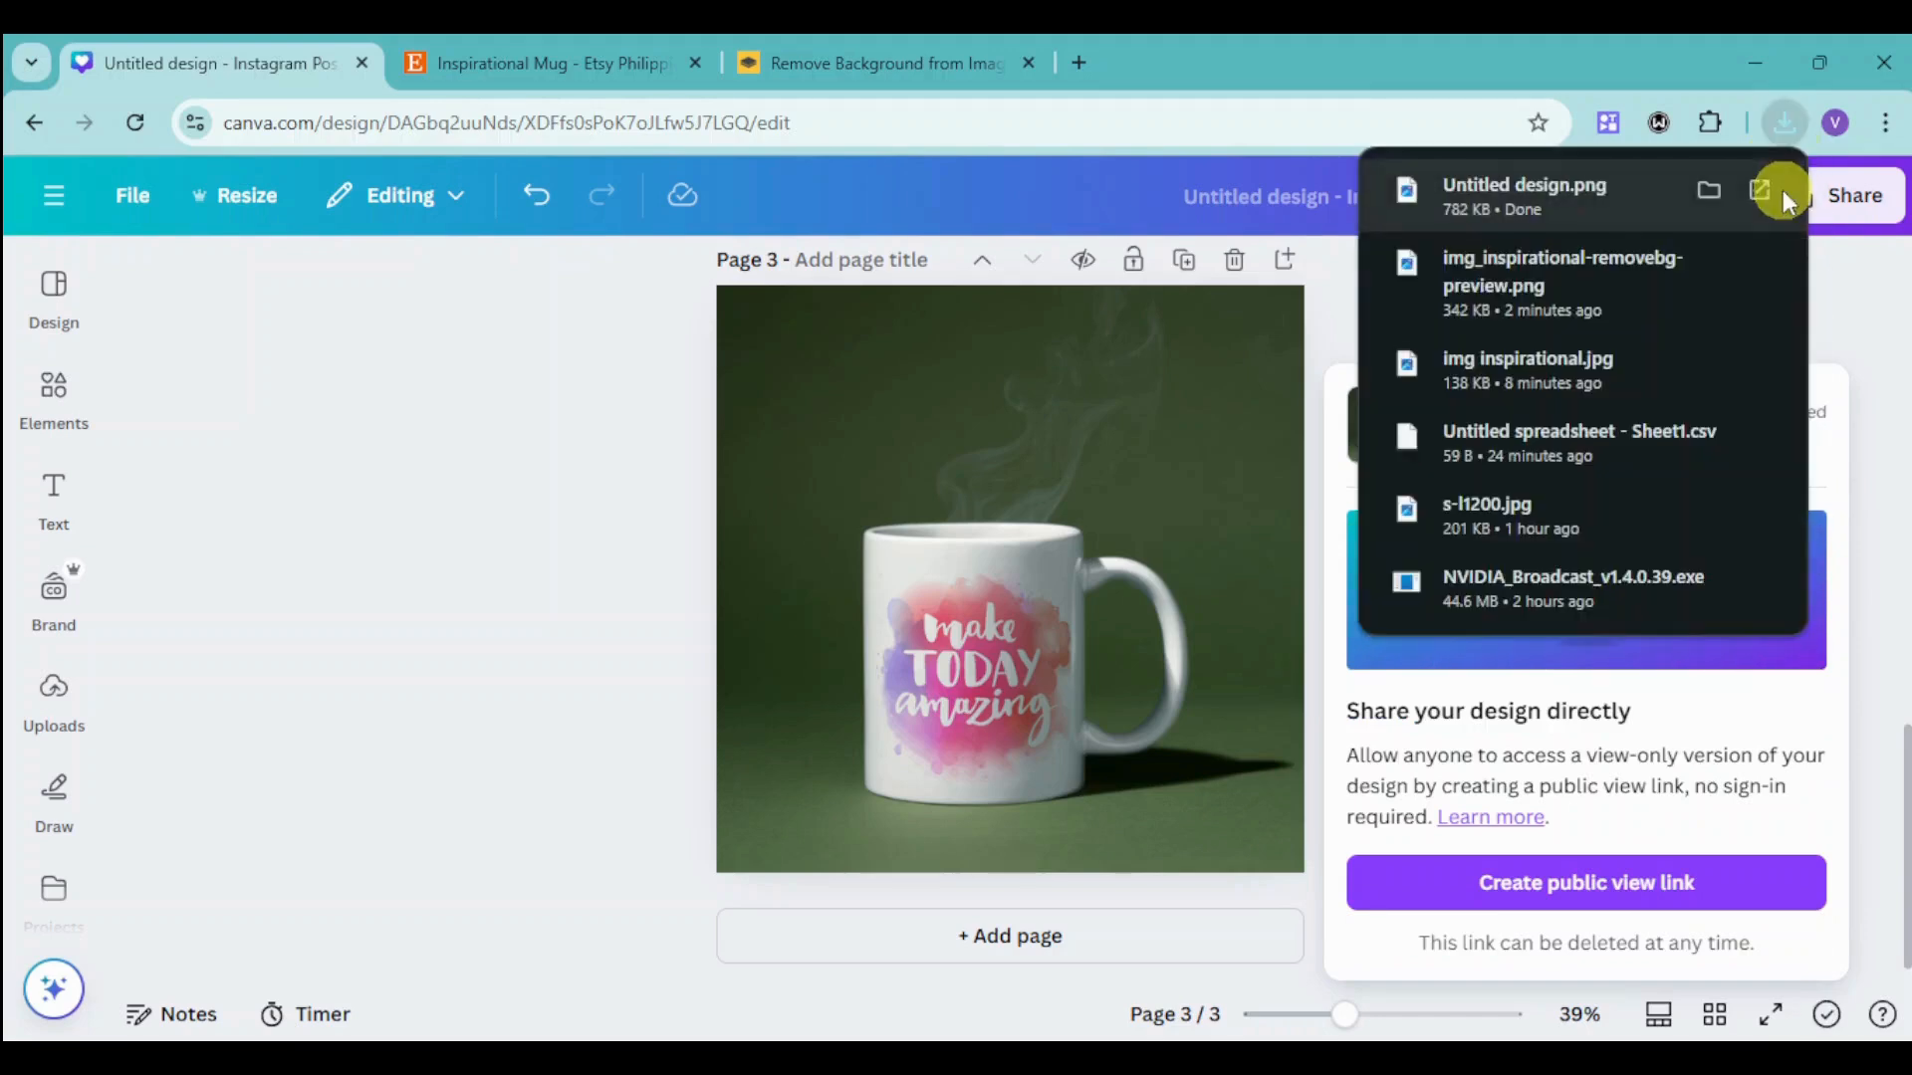
click(397, 430)
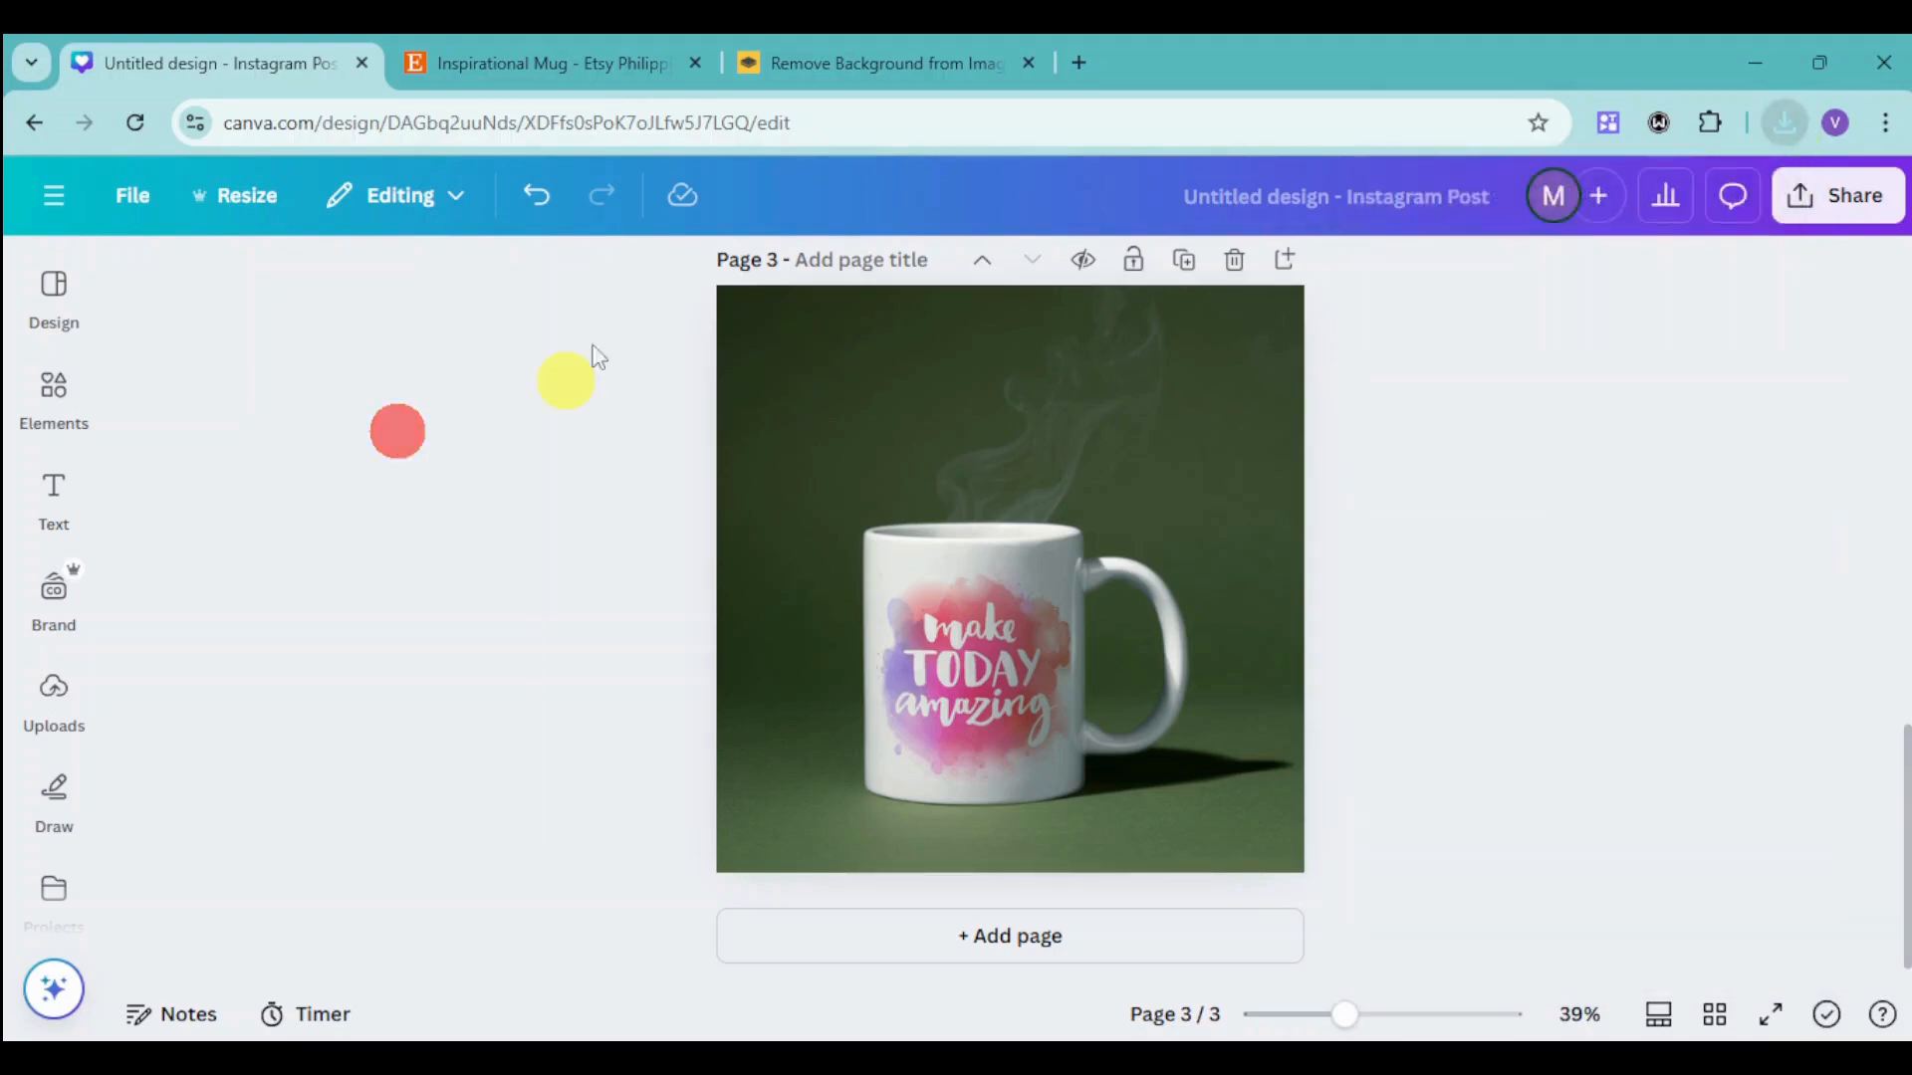
click(588, 45)
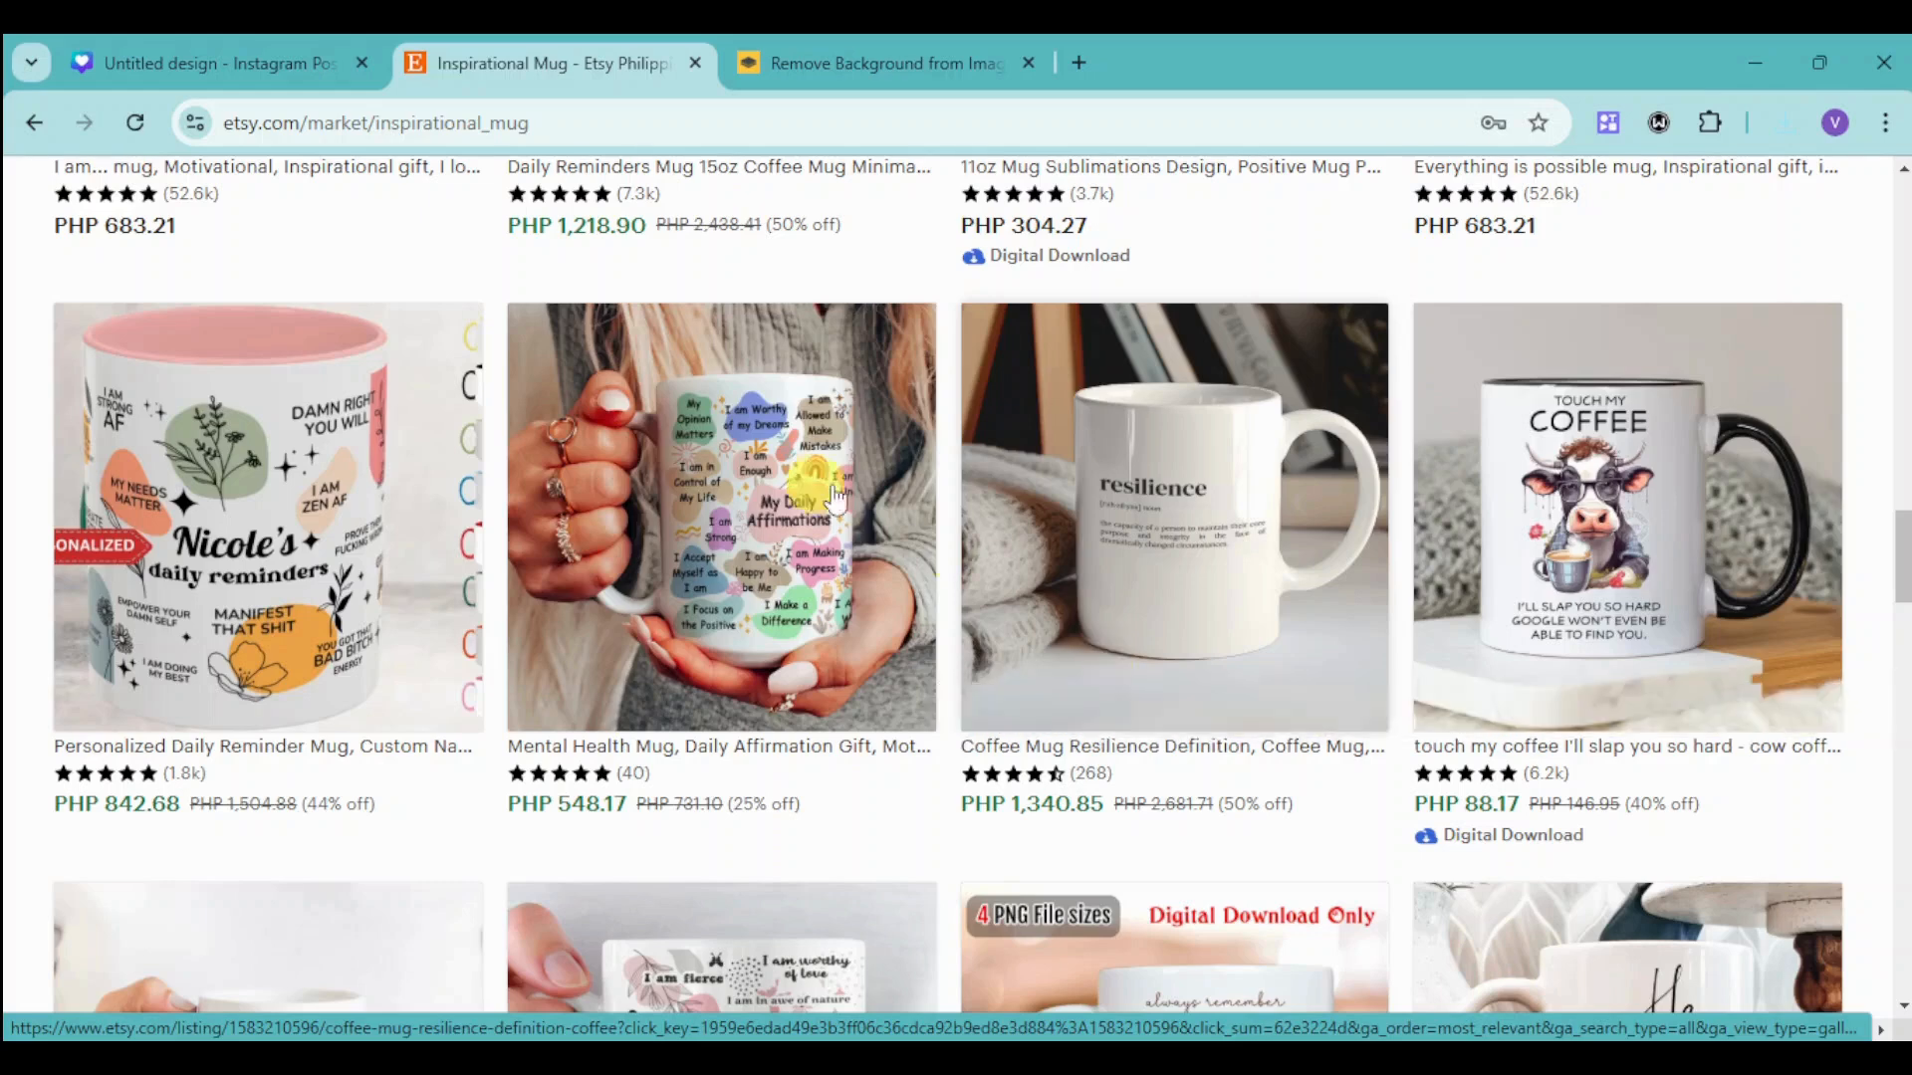
click(84, 47)
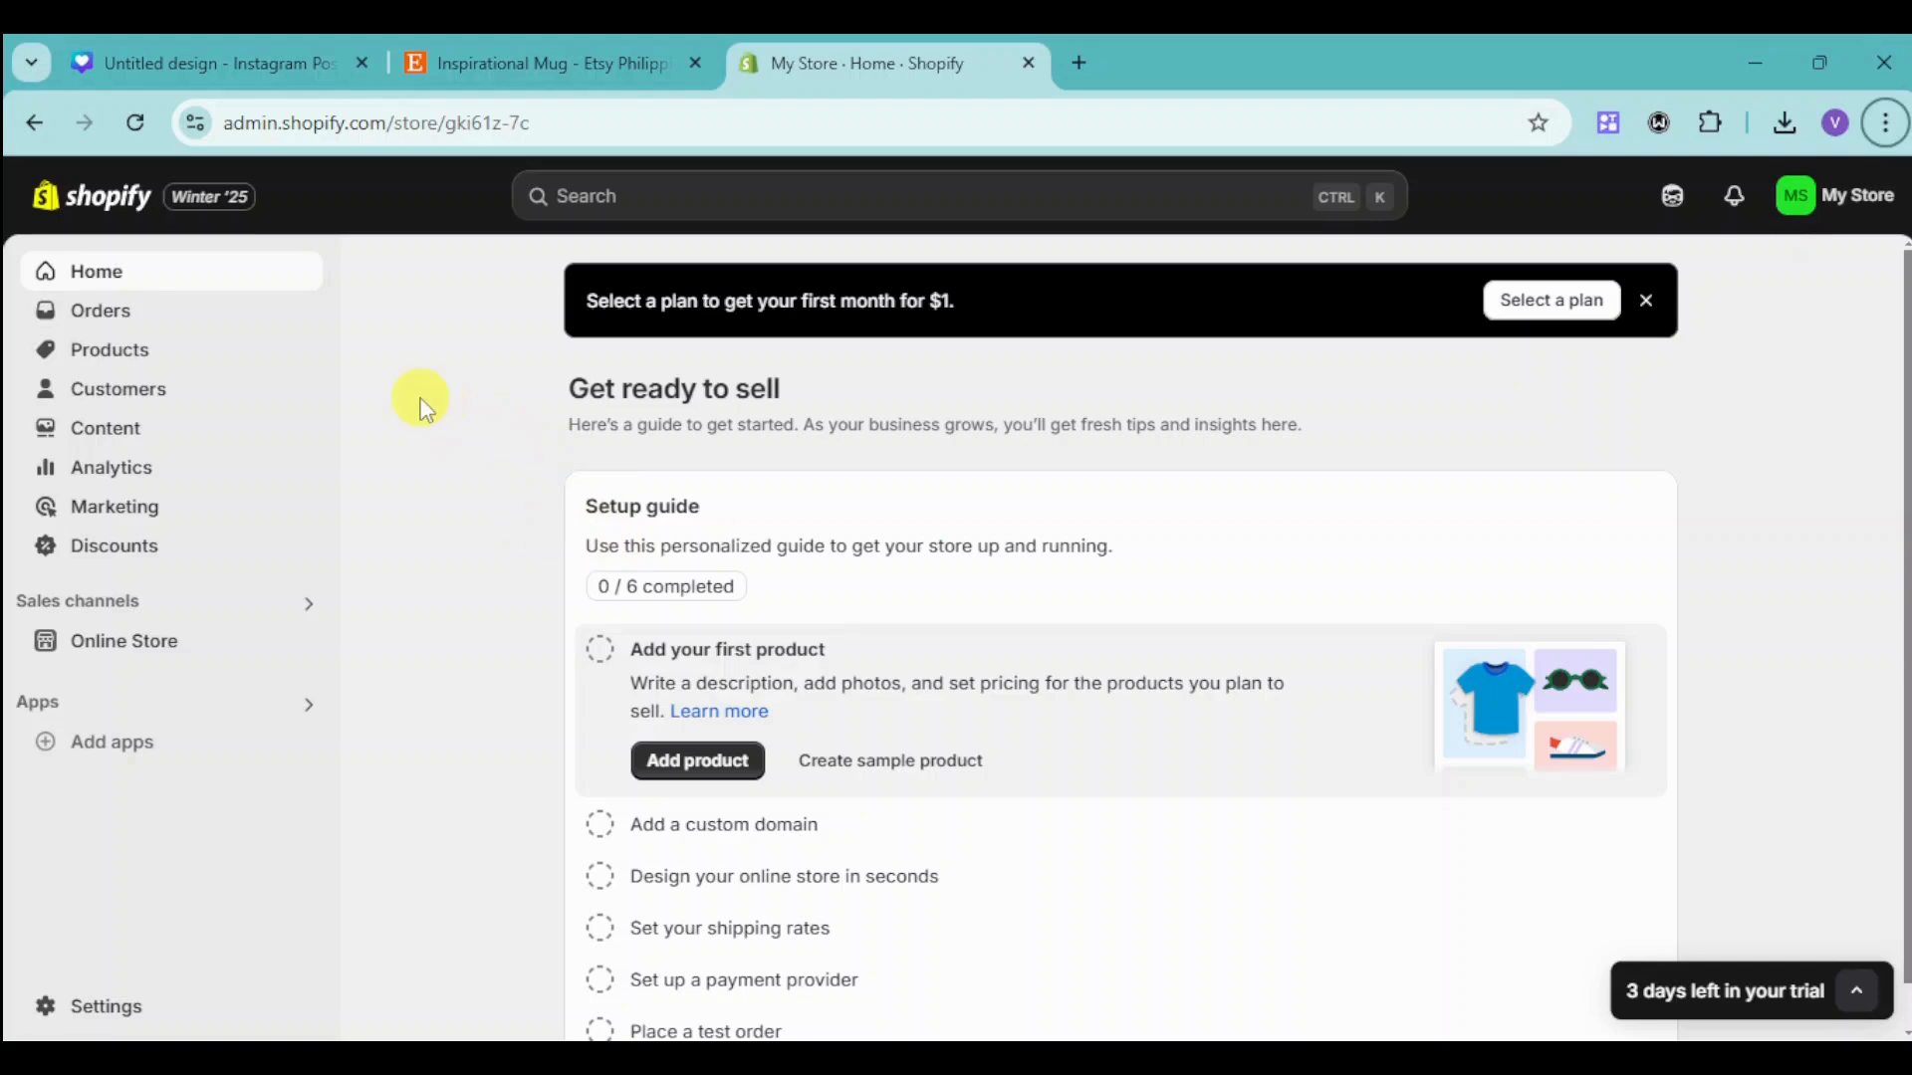
Add a new product to the Shopify store with the title "Inspirational Mug for 2025".
click(159, 348)
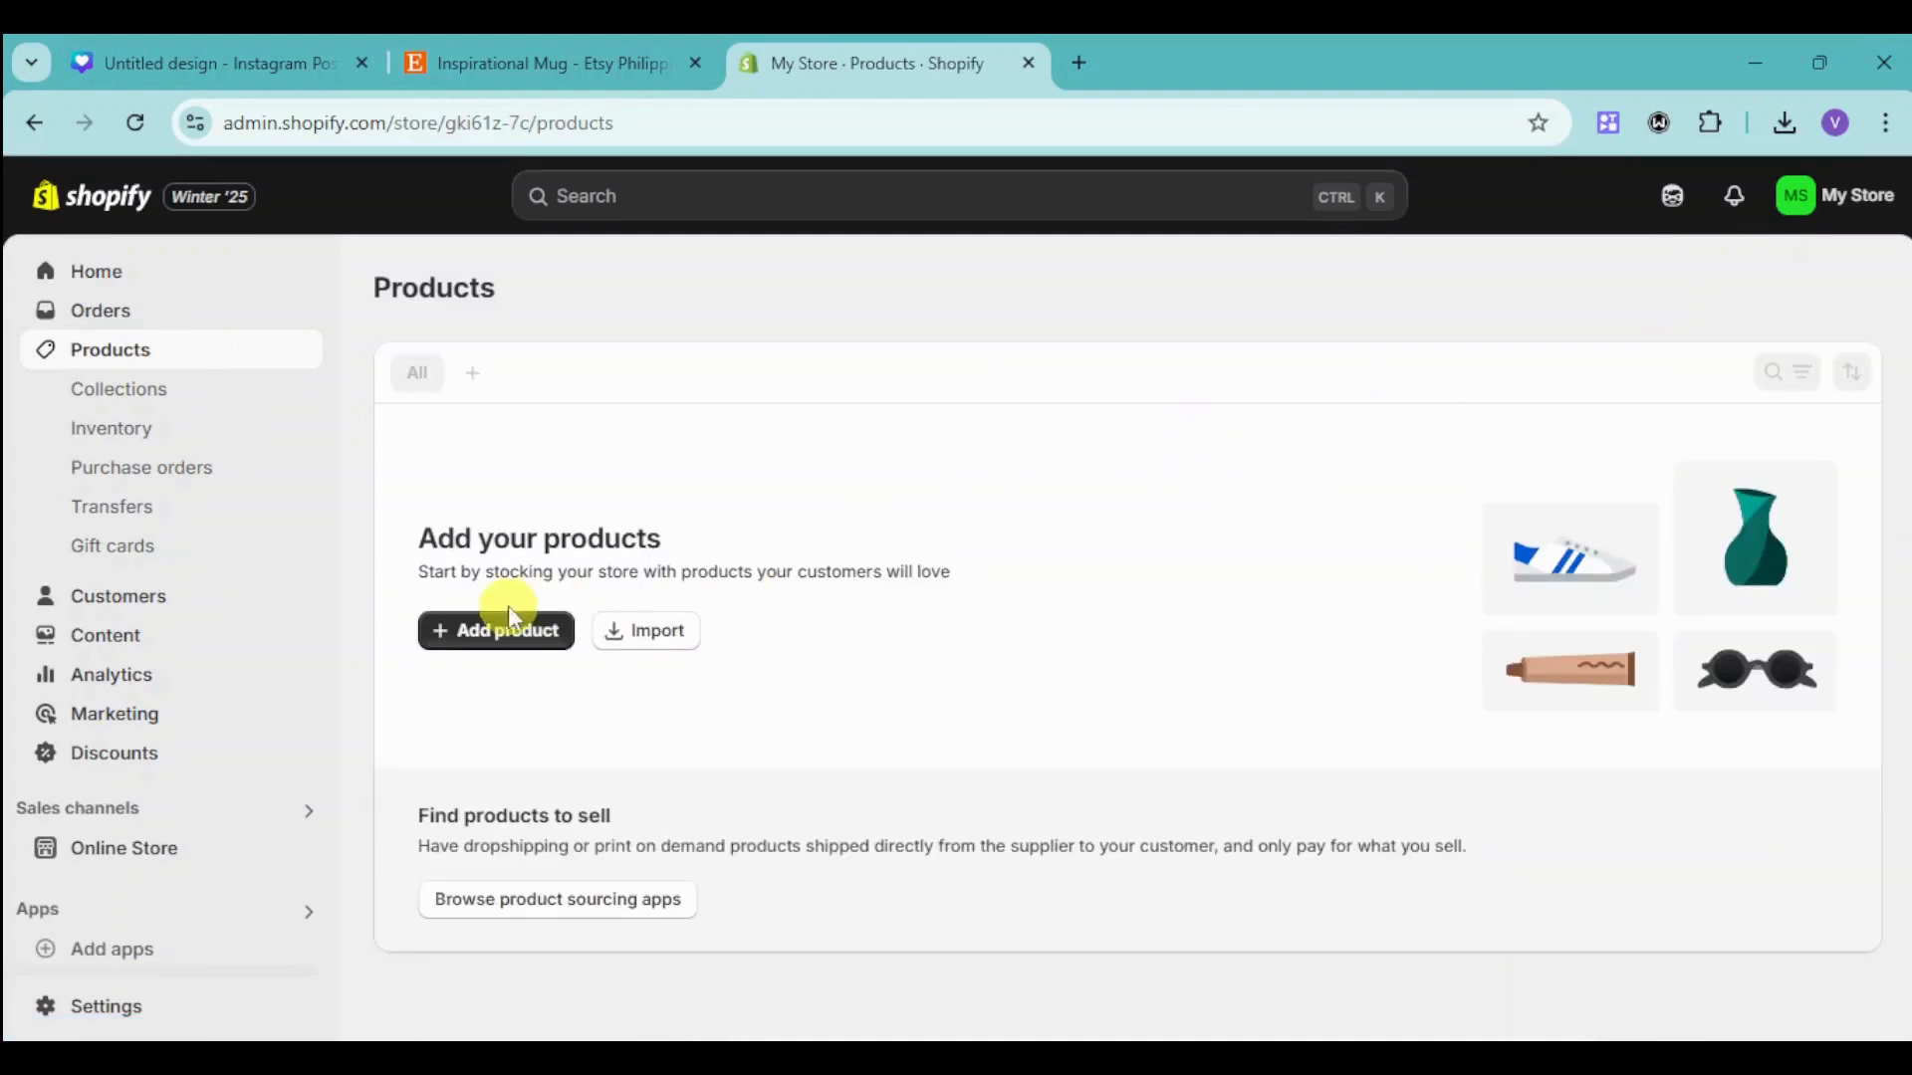
click(498, 630)
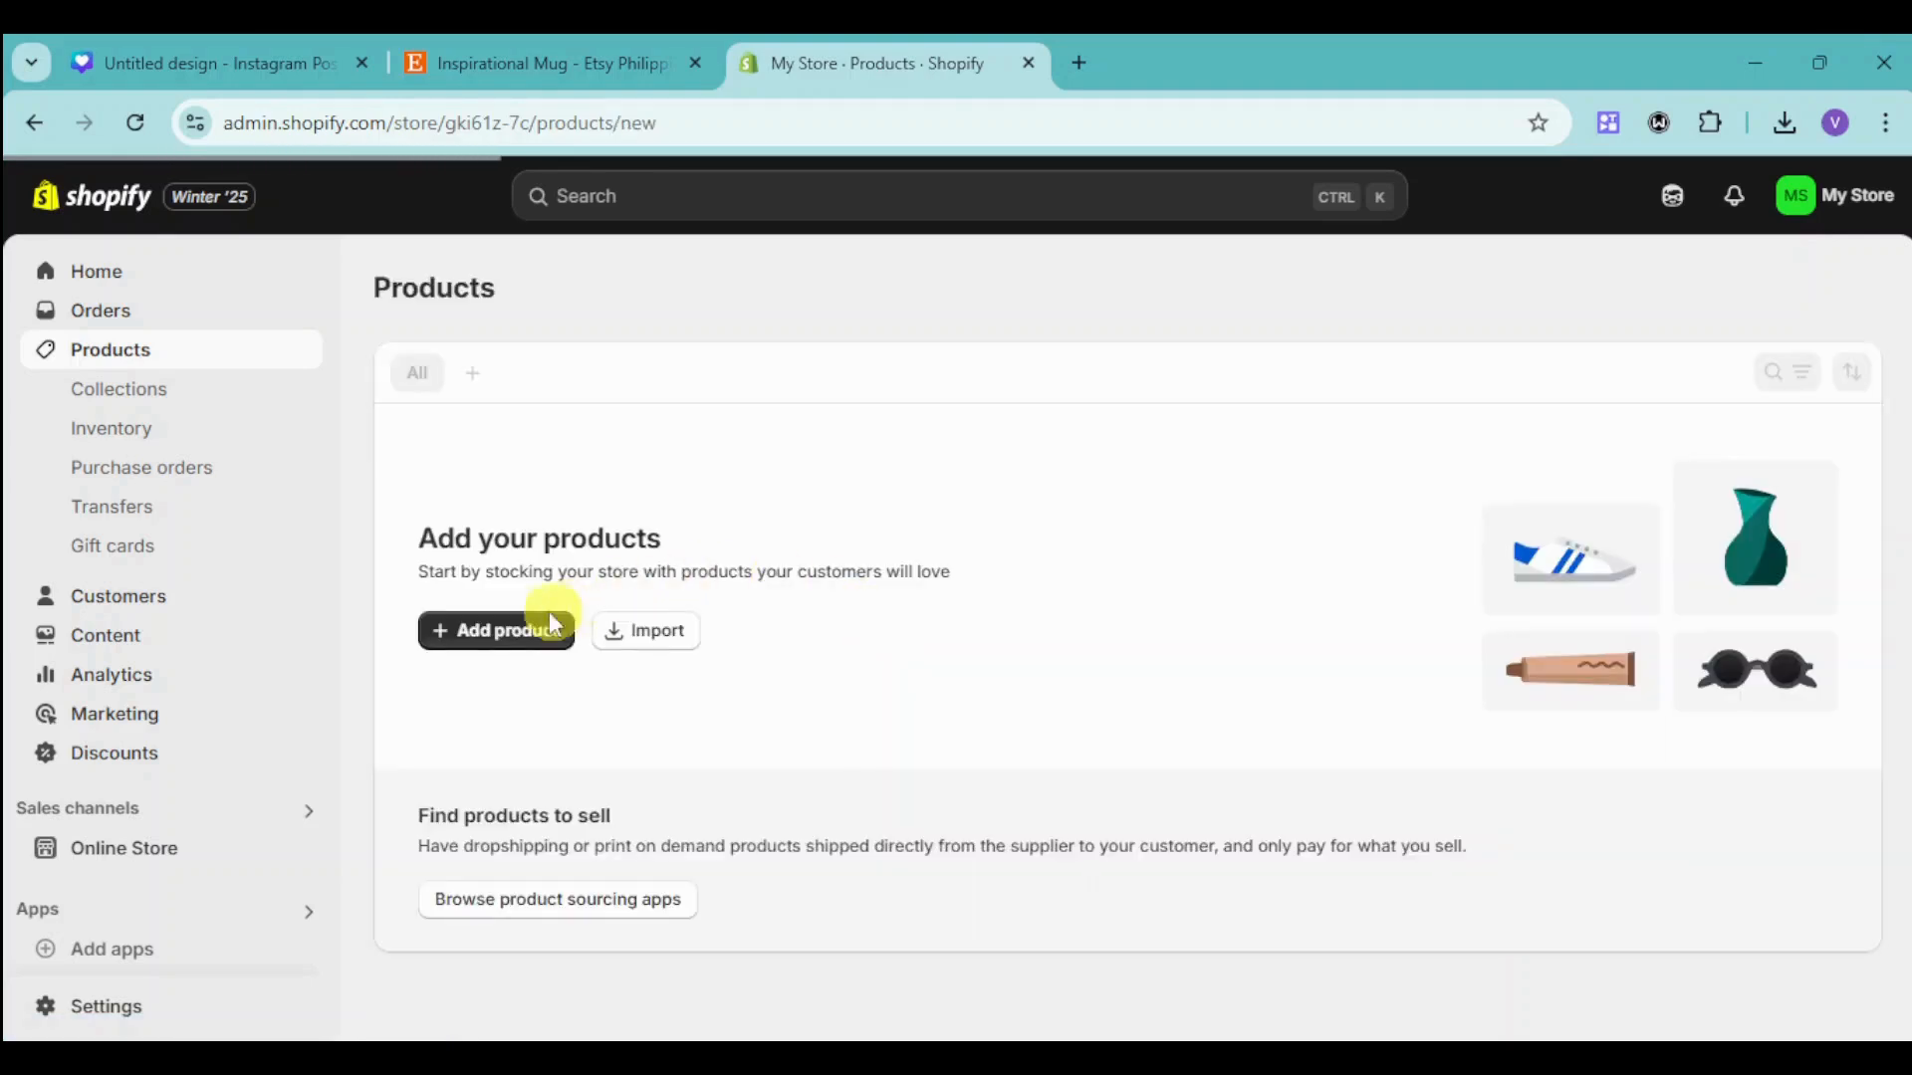
click(508, 630)
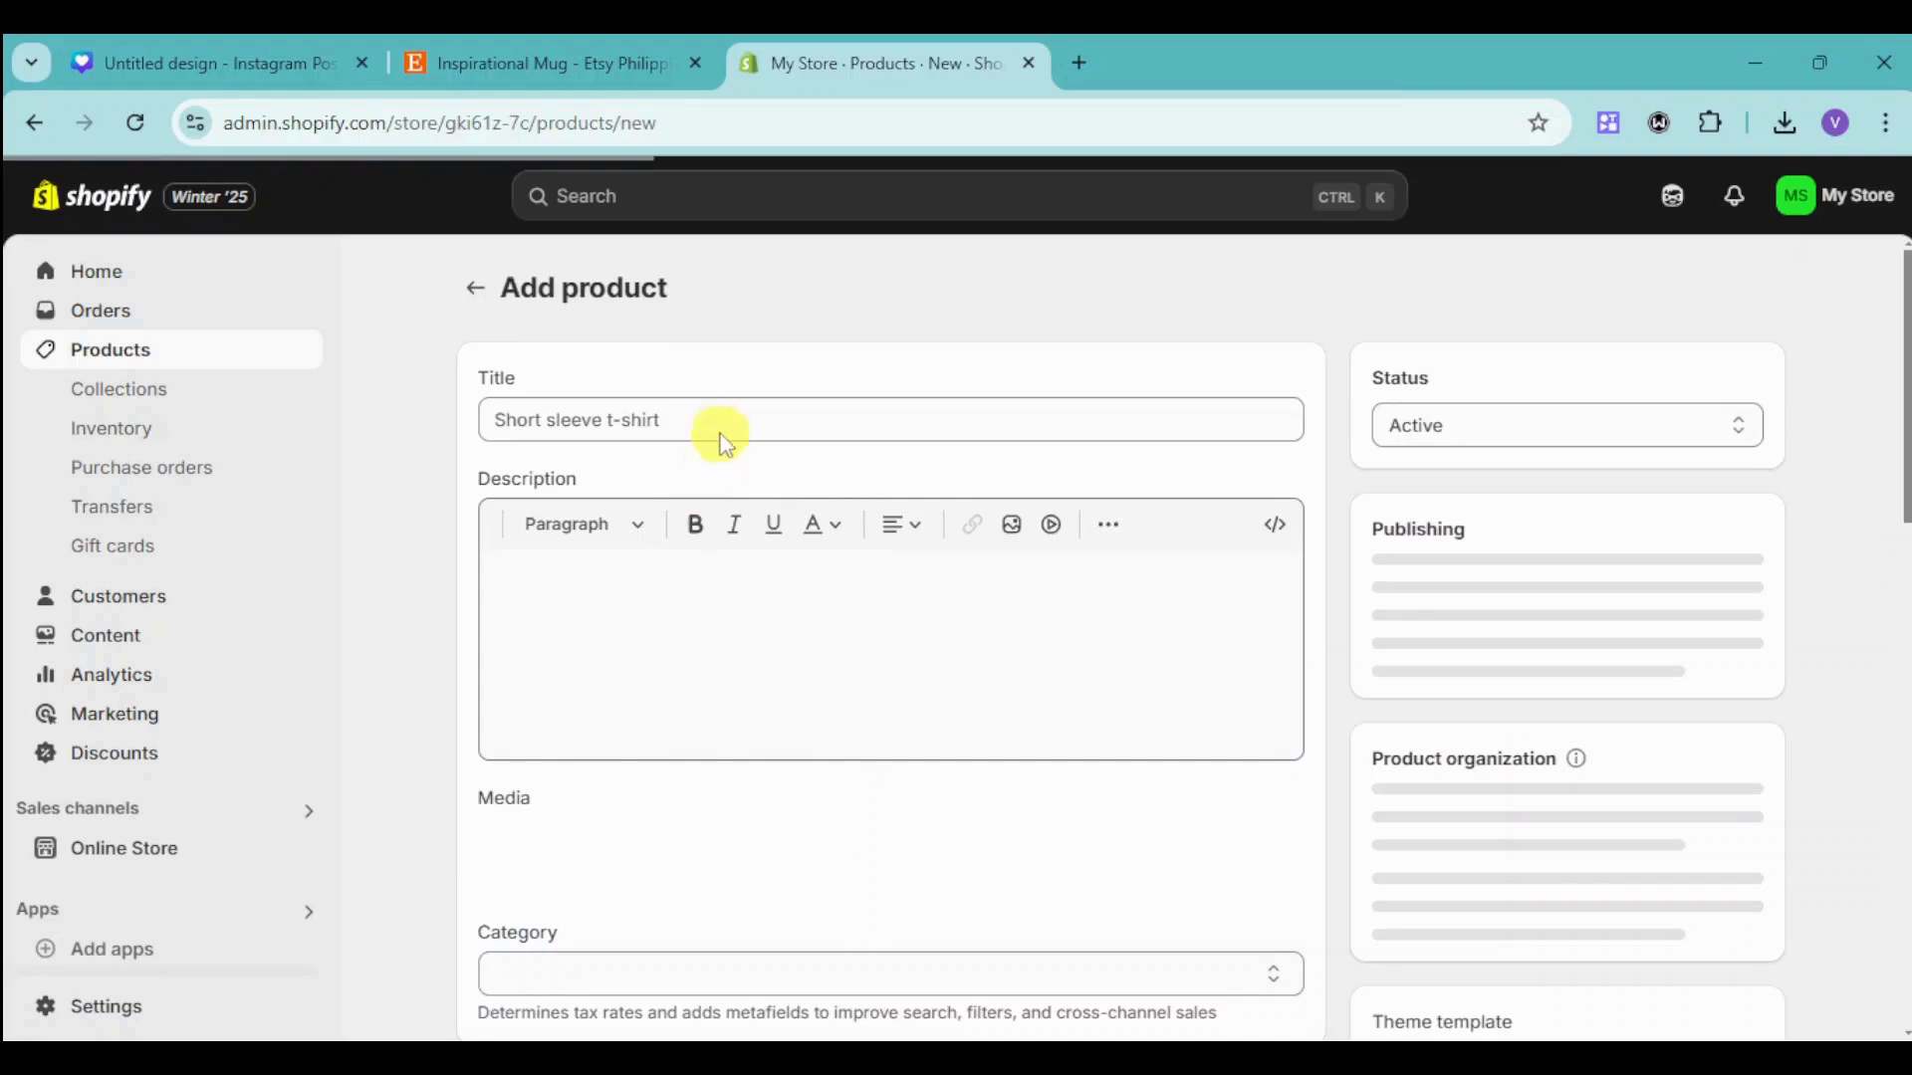
click(596, 423)
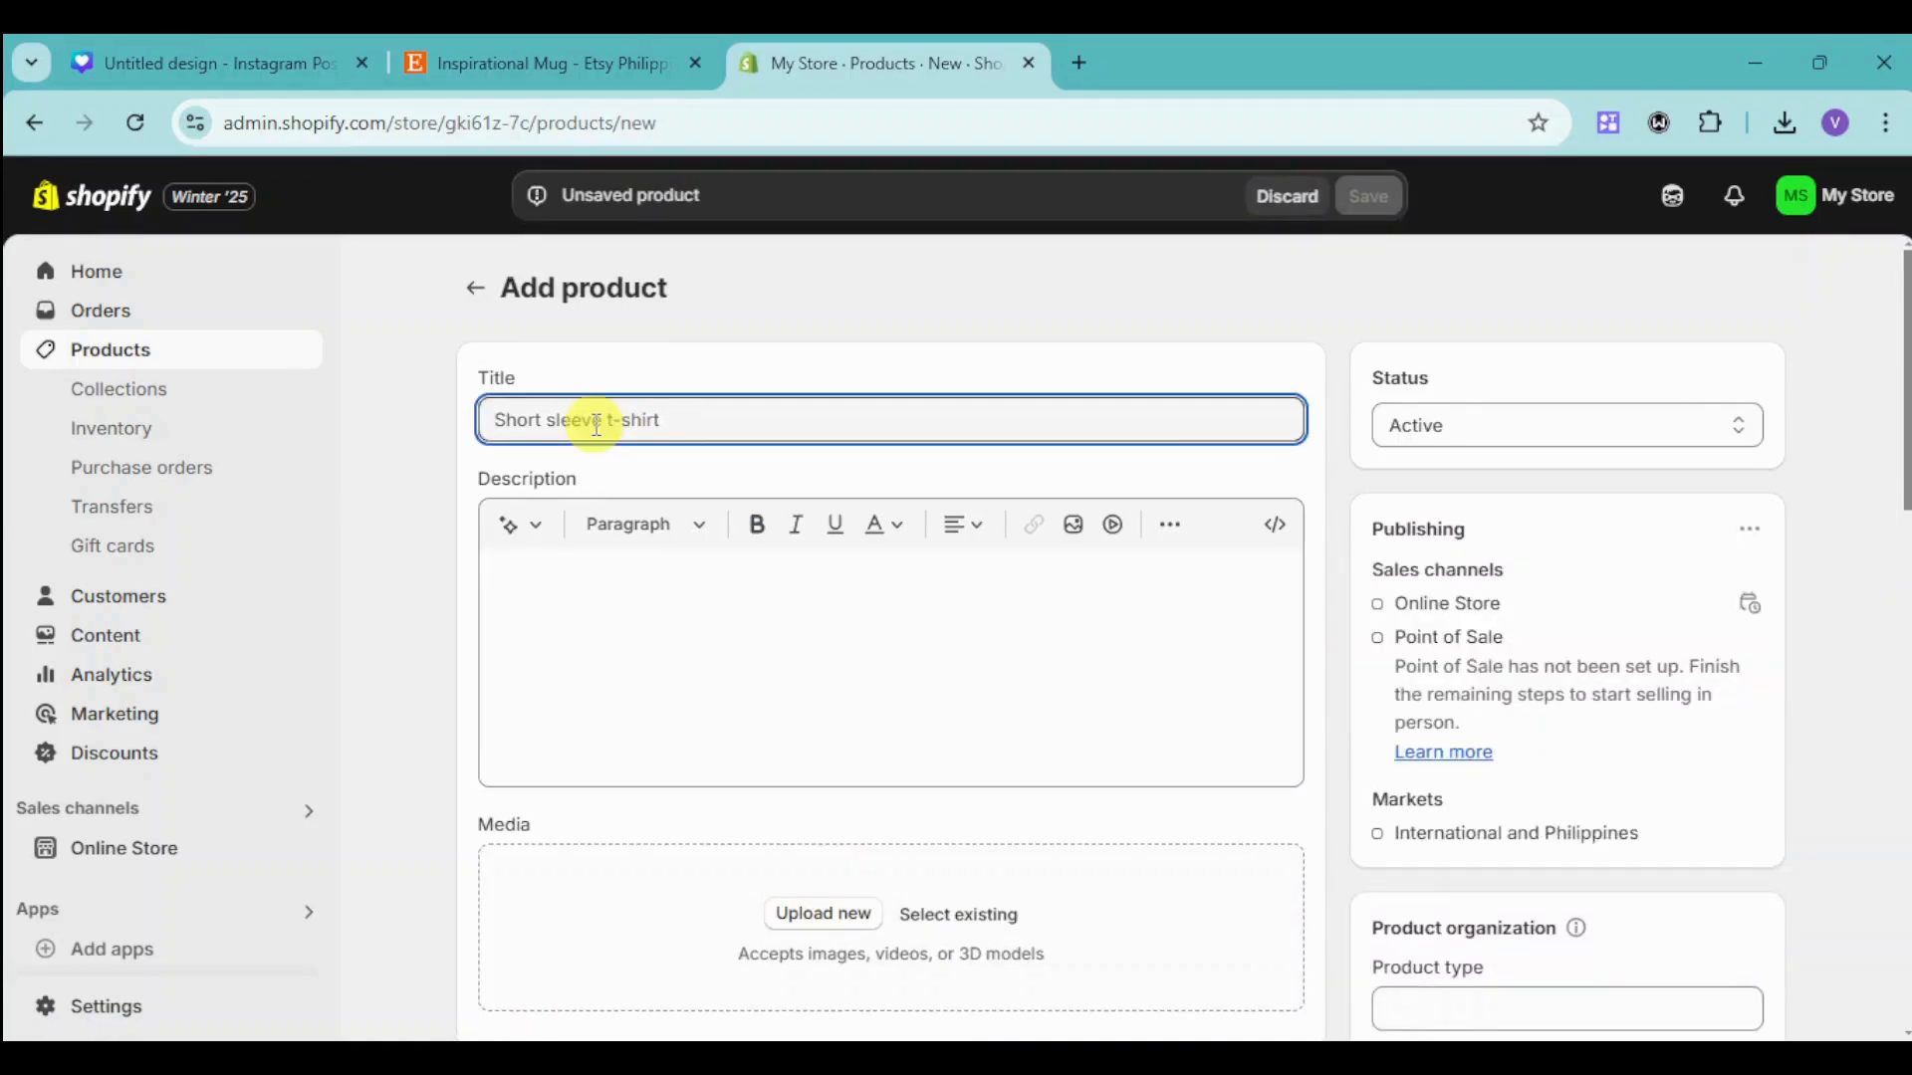
text(Inspirational Mug for 2025)
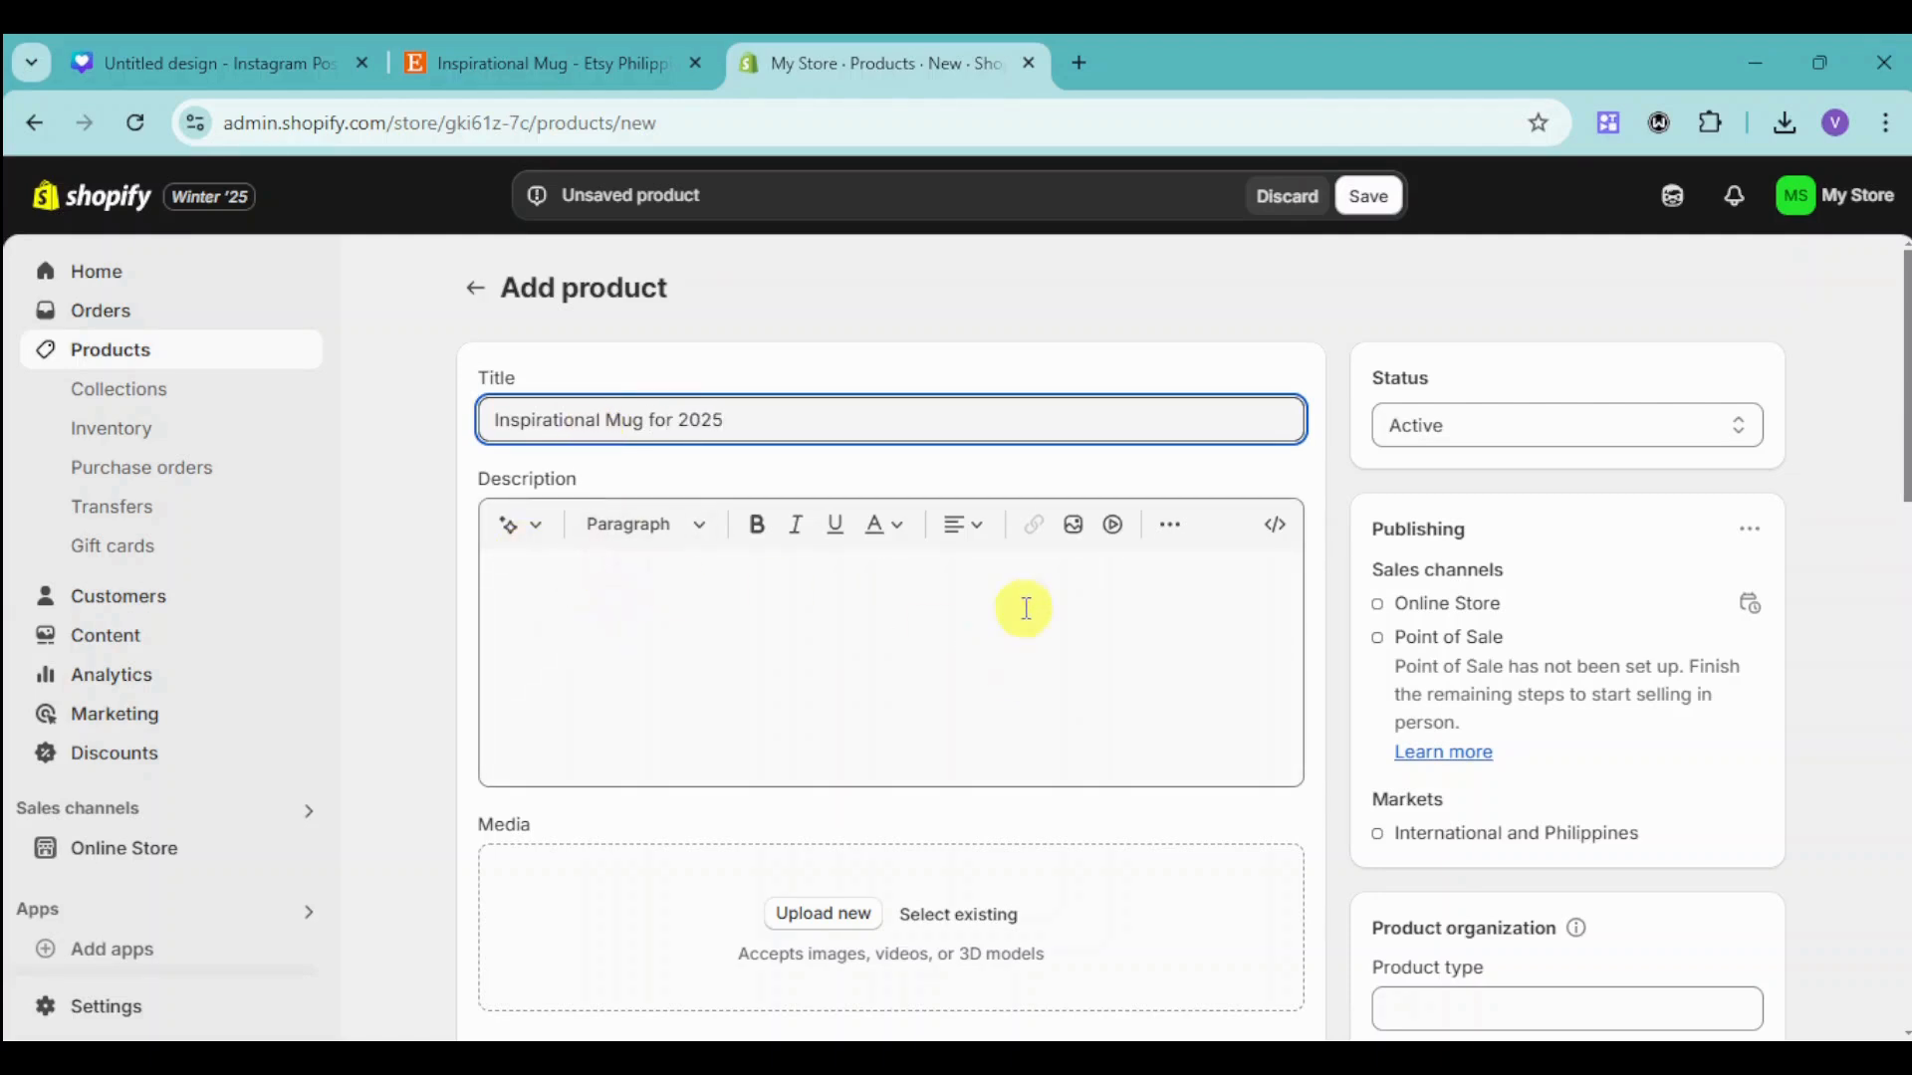
Upload the "Untitled design" image from the Downloads folder as the product's media.
scroll(995, 618, down, 1)
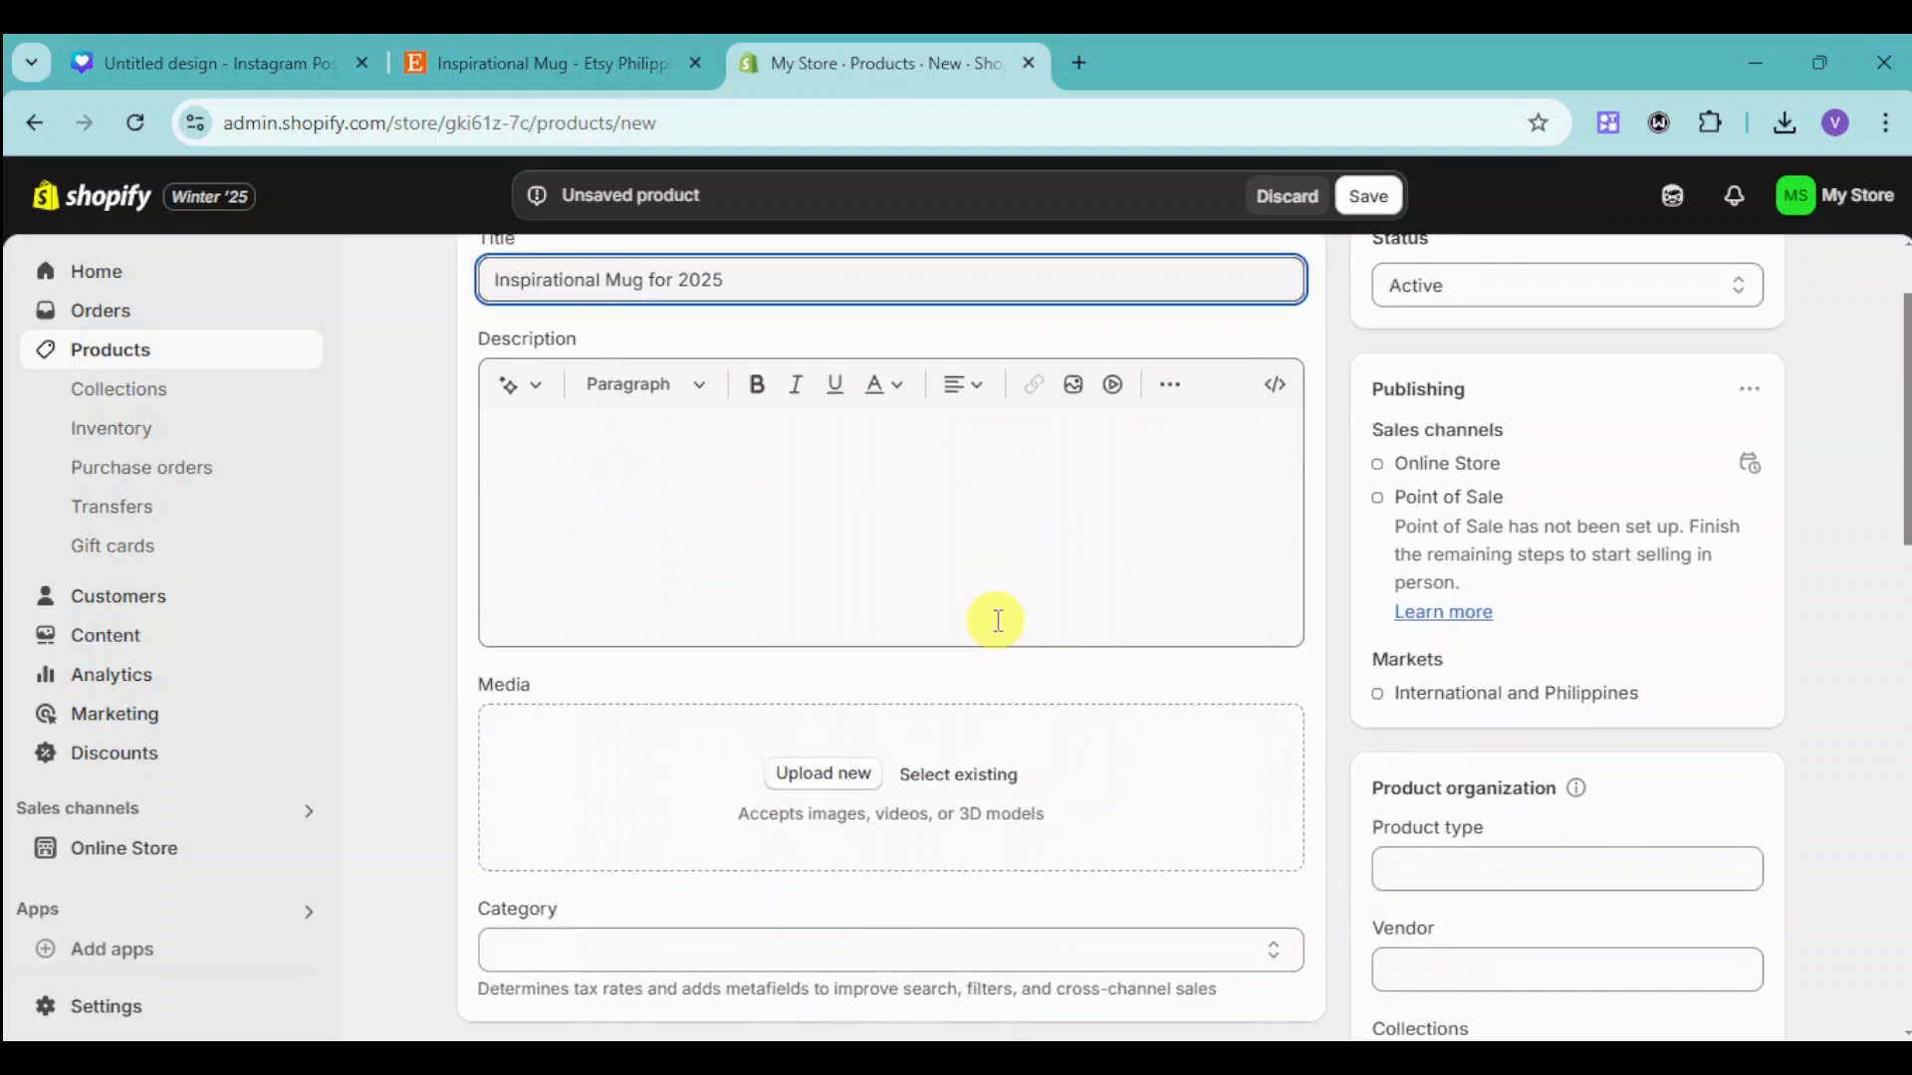
click(835, 783)
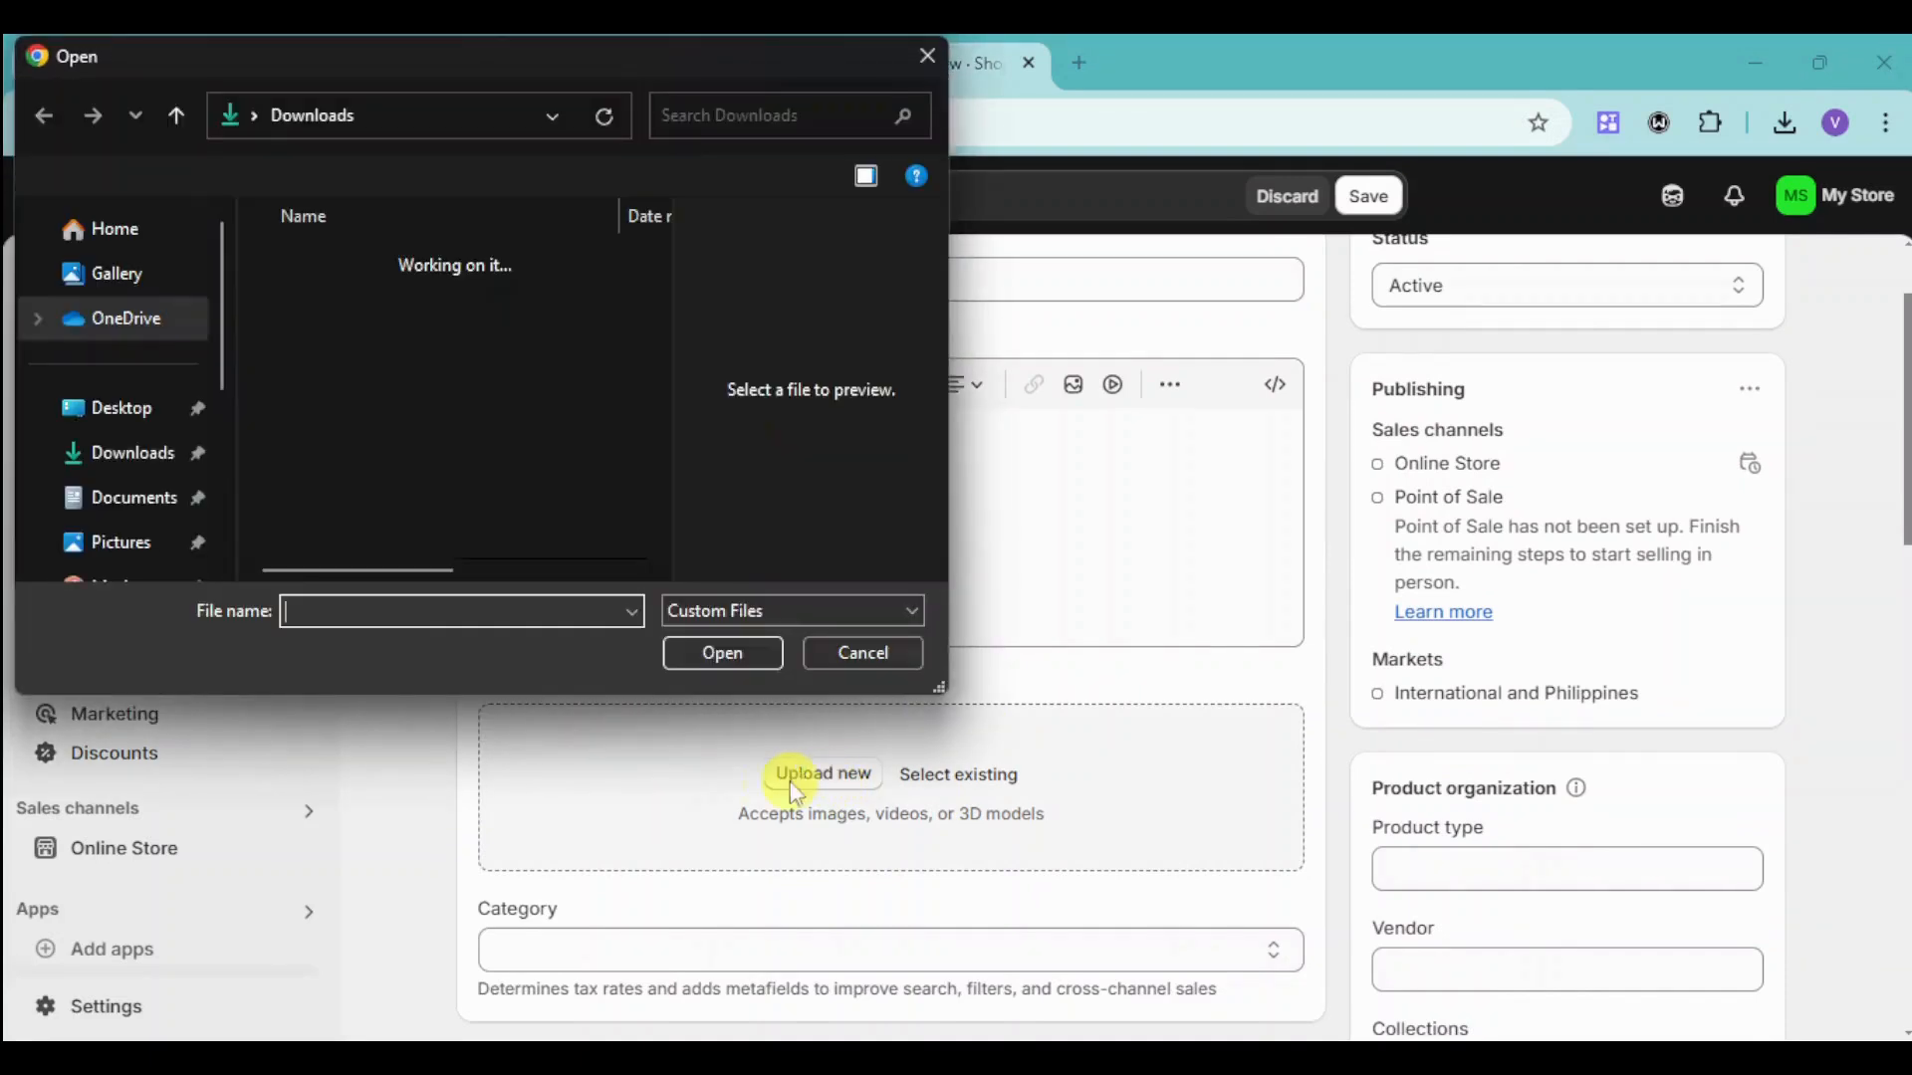
click(151, 458)
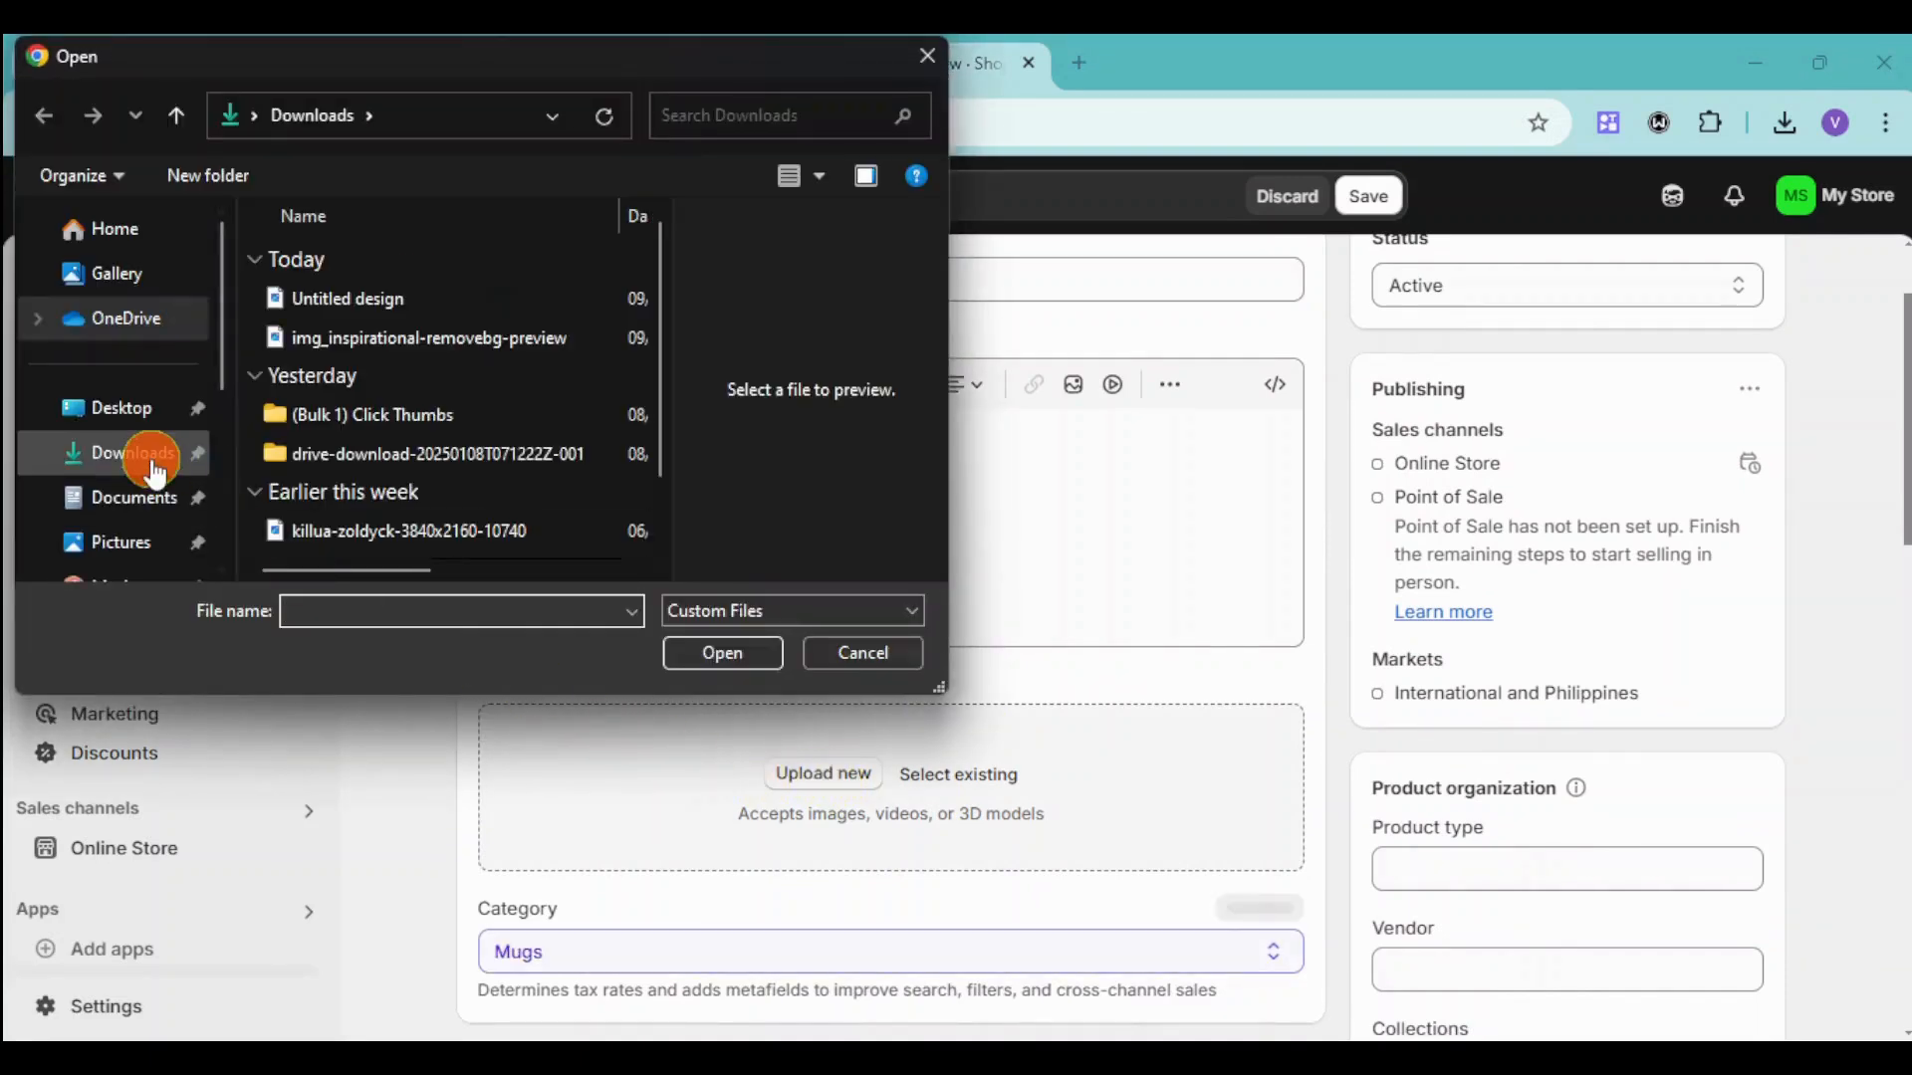
click(339, 297)
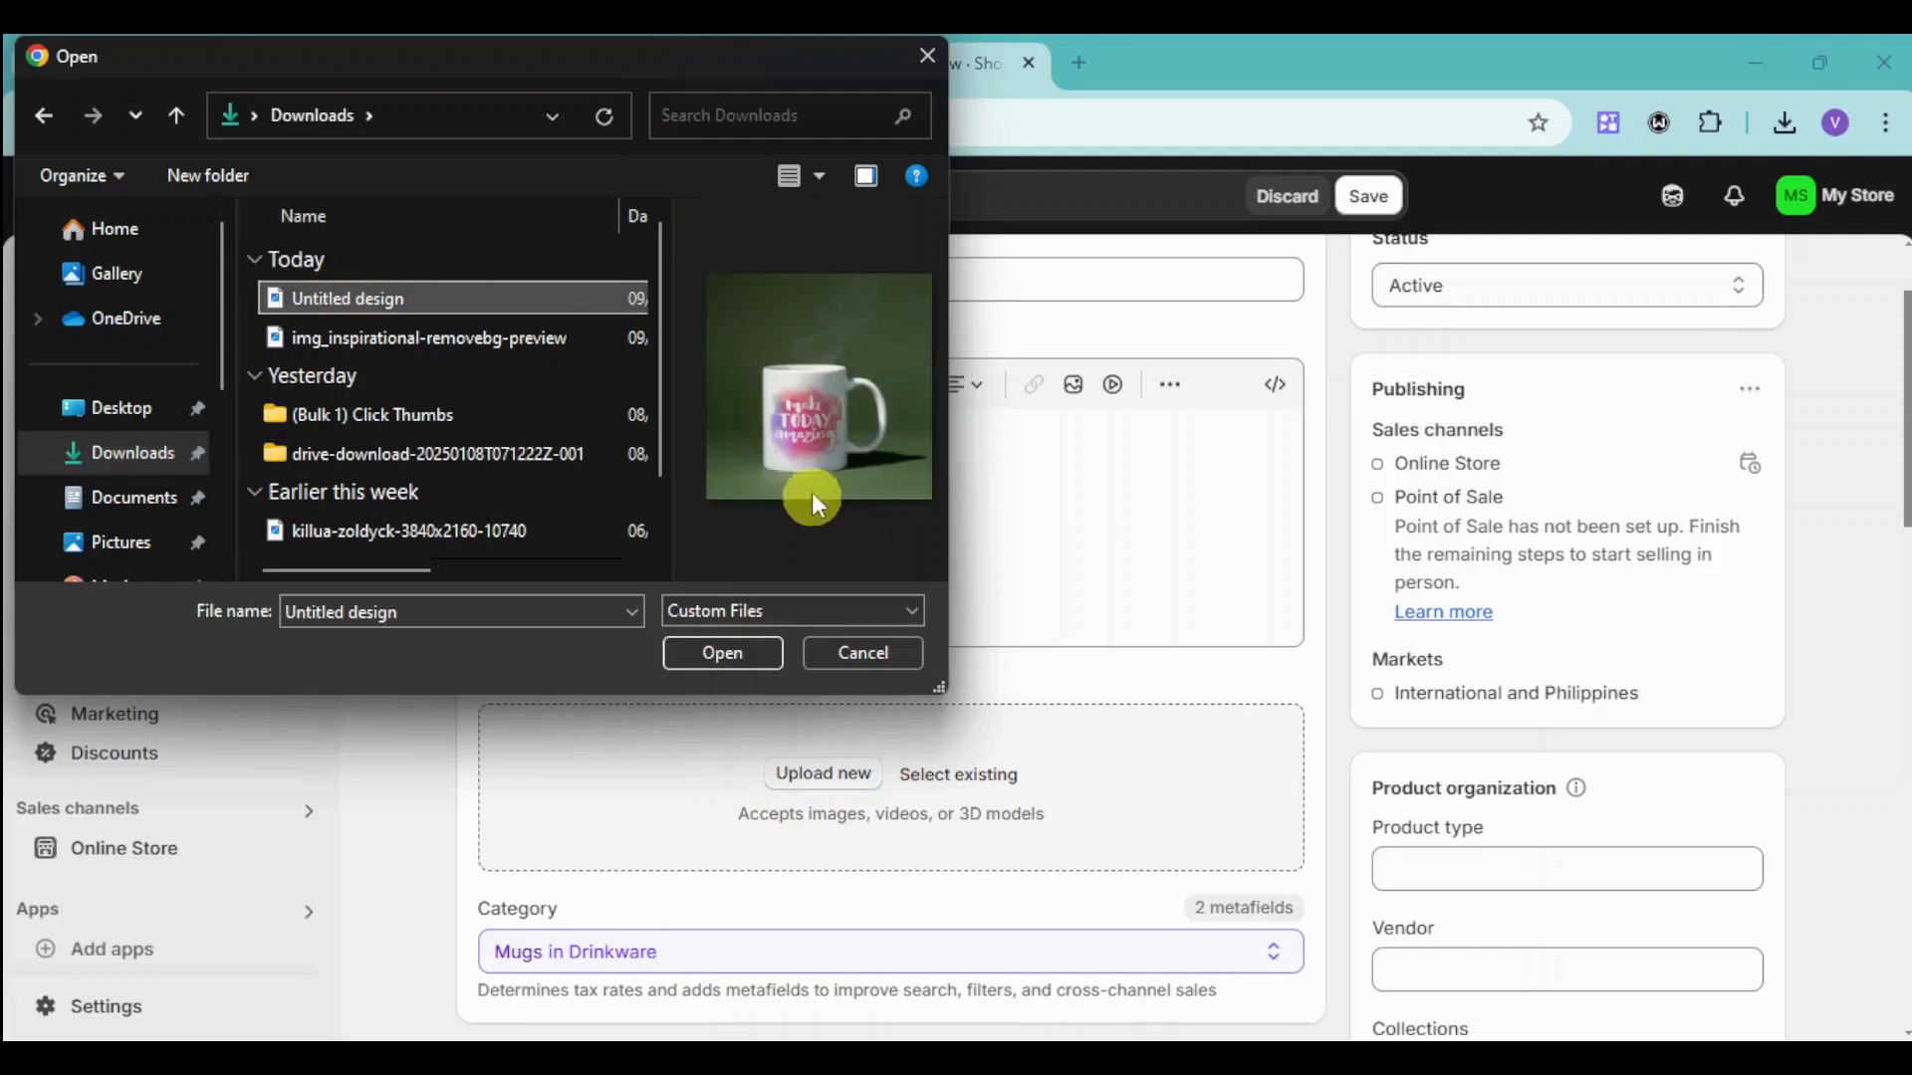
click(730, 655)
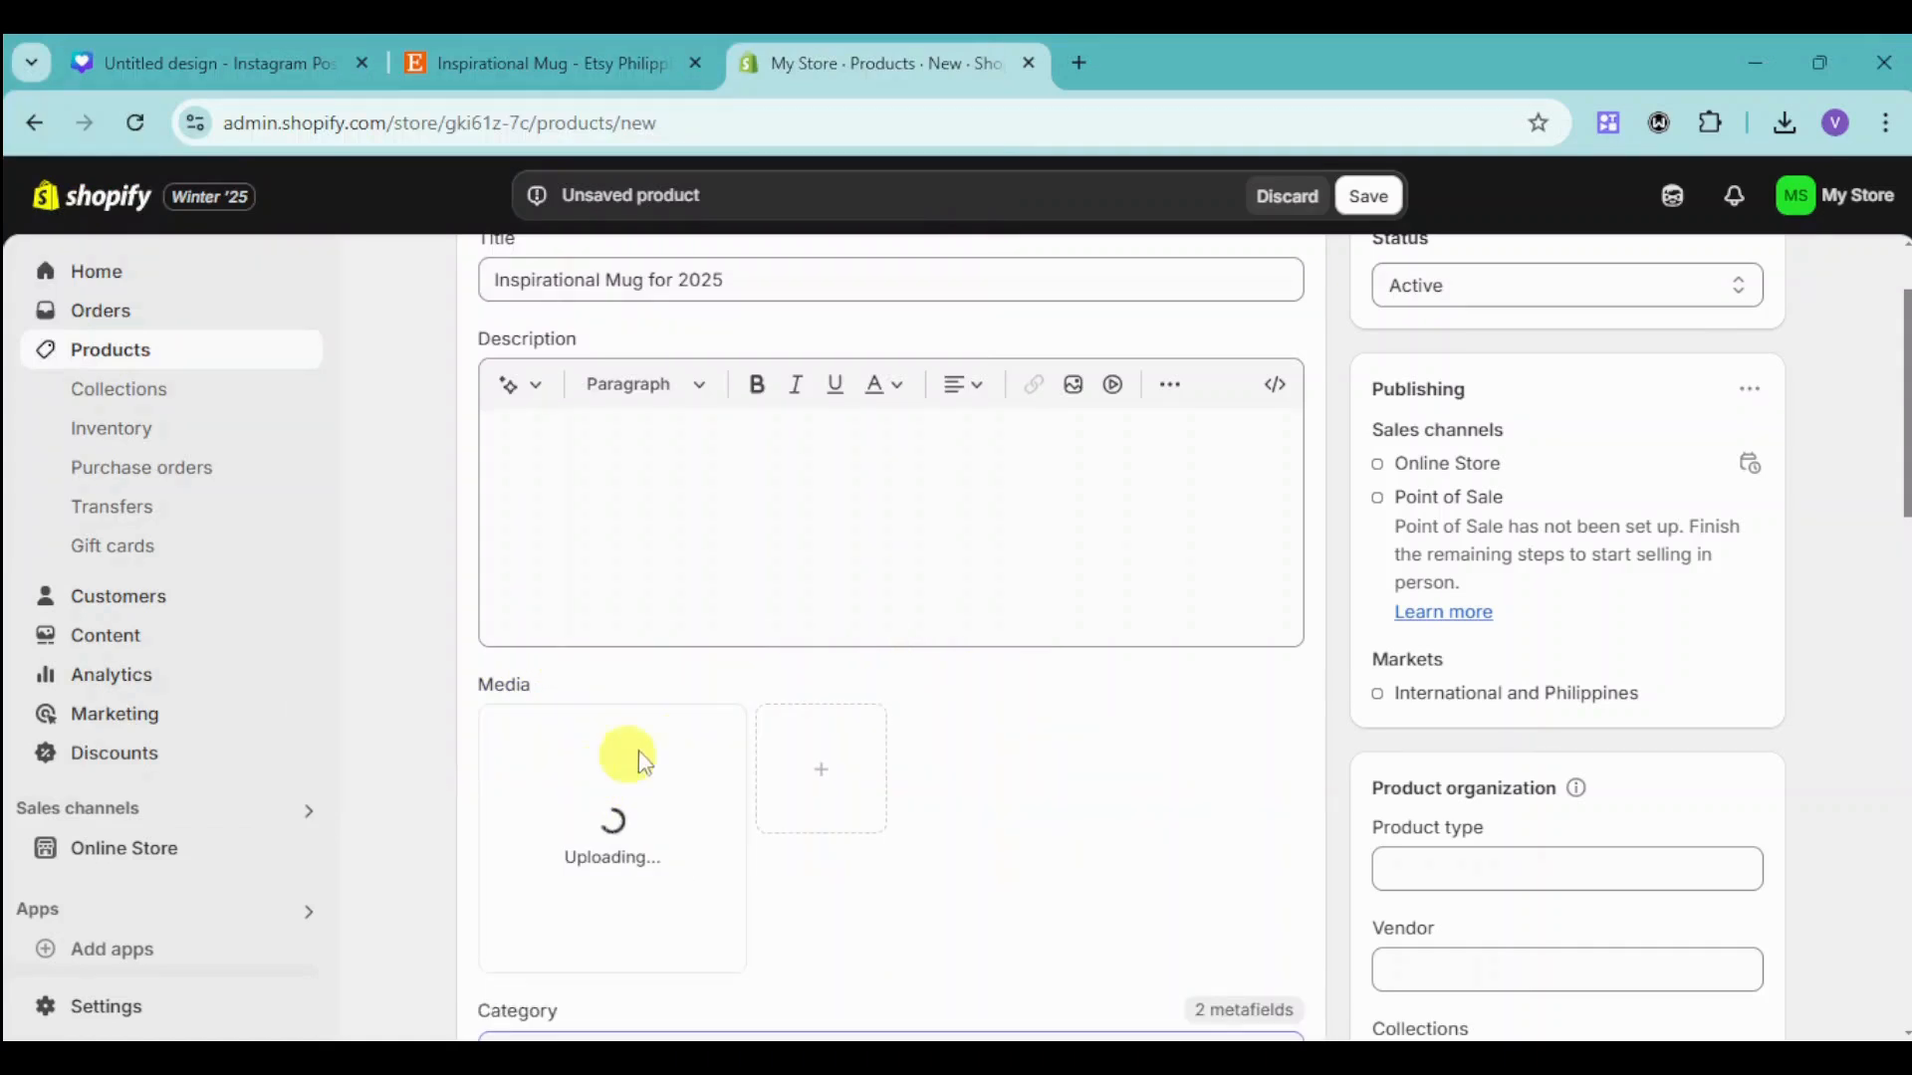
Set the product's price to ₱1000 and its cost per item to ₱200.
scroll(638, 754, down, 4)
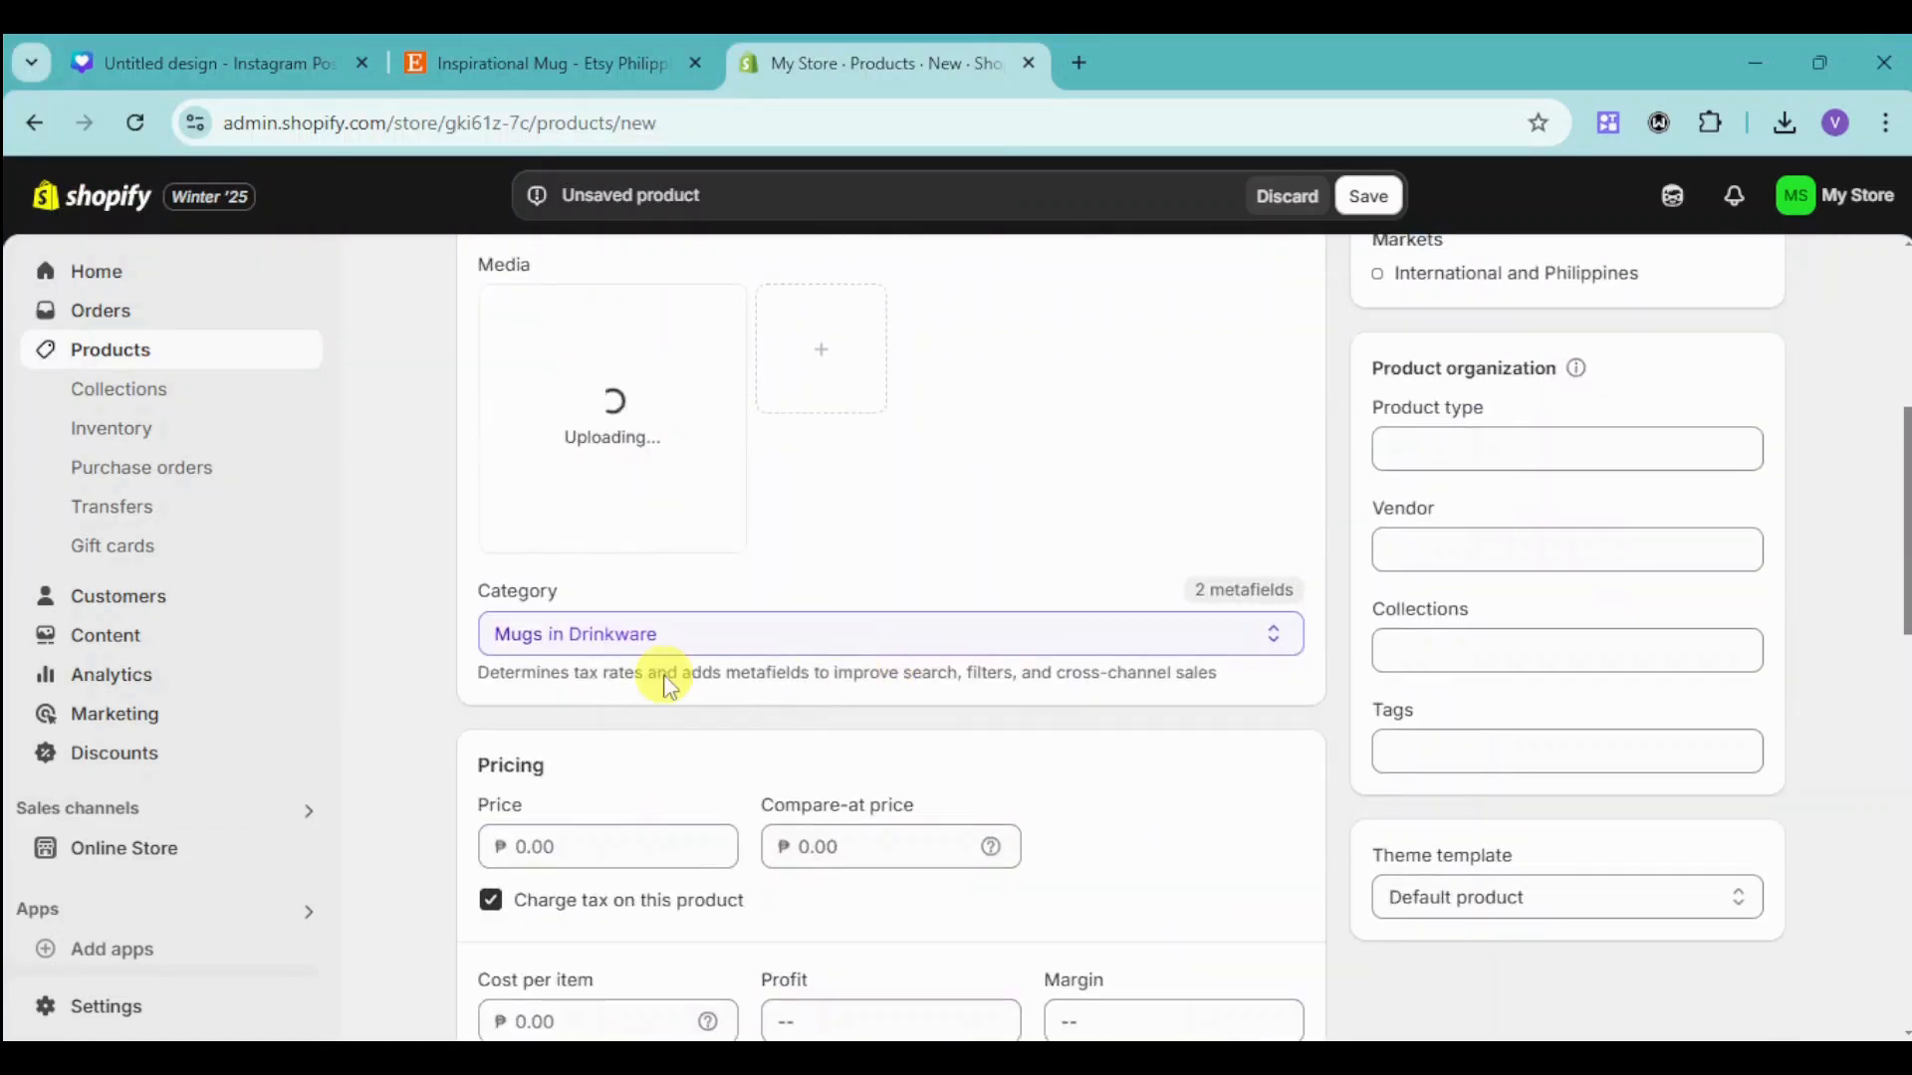
scroll(665, 685, down, 1)
click(593, 706)
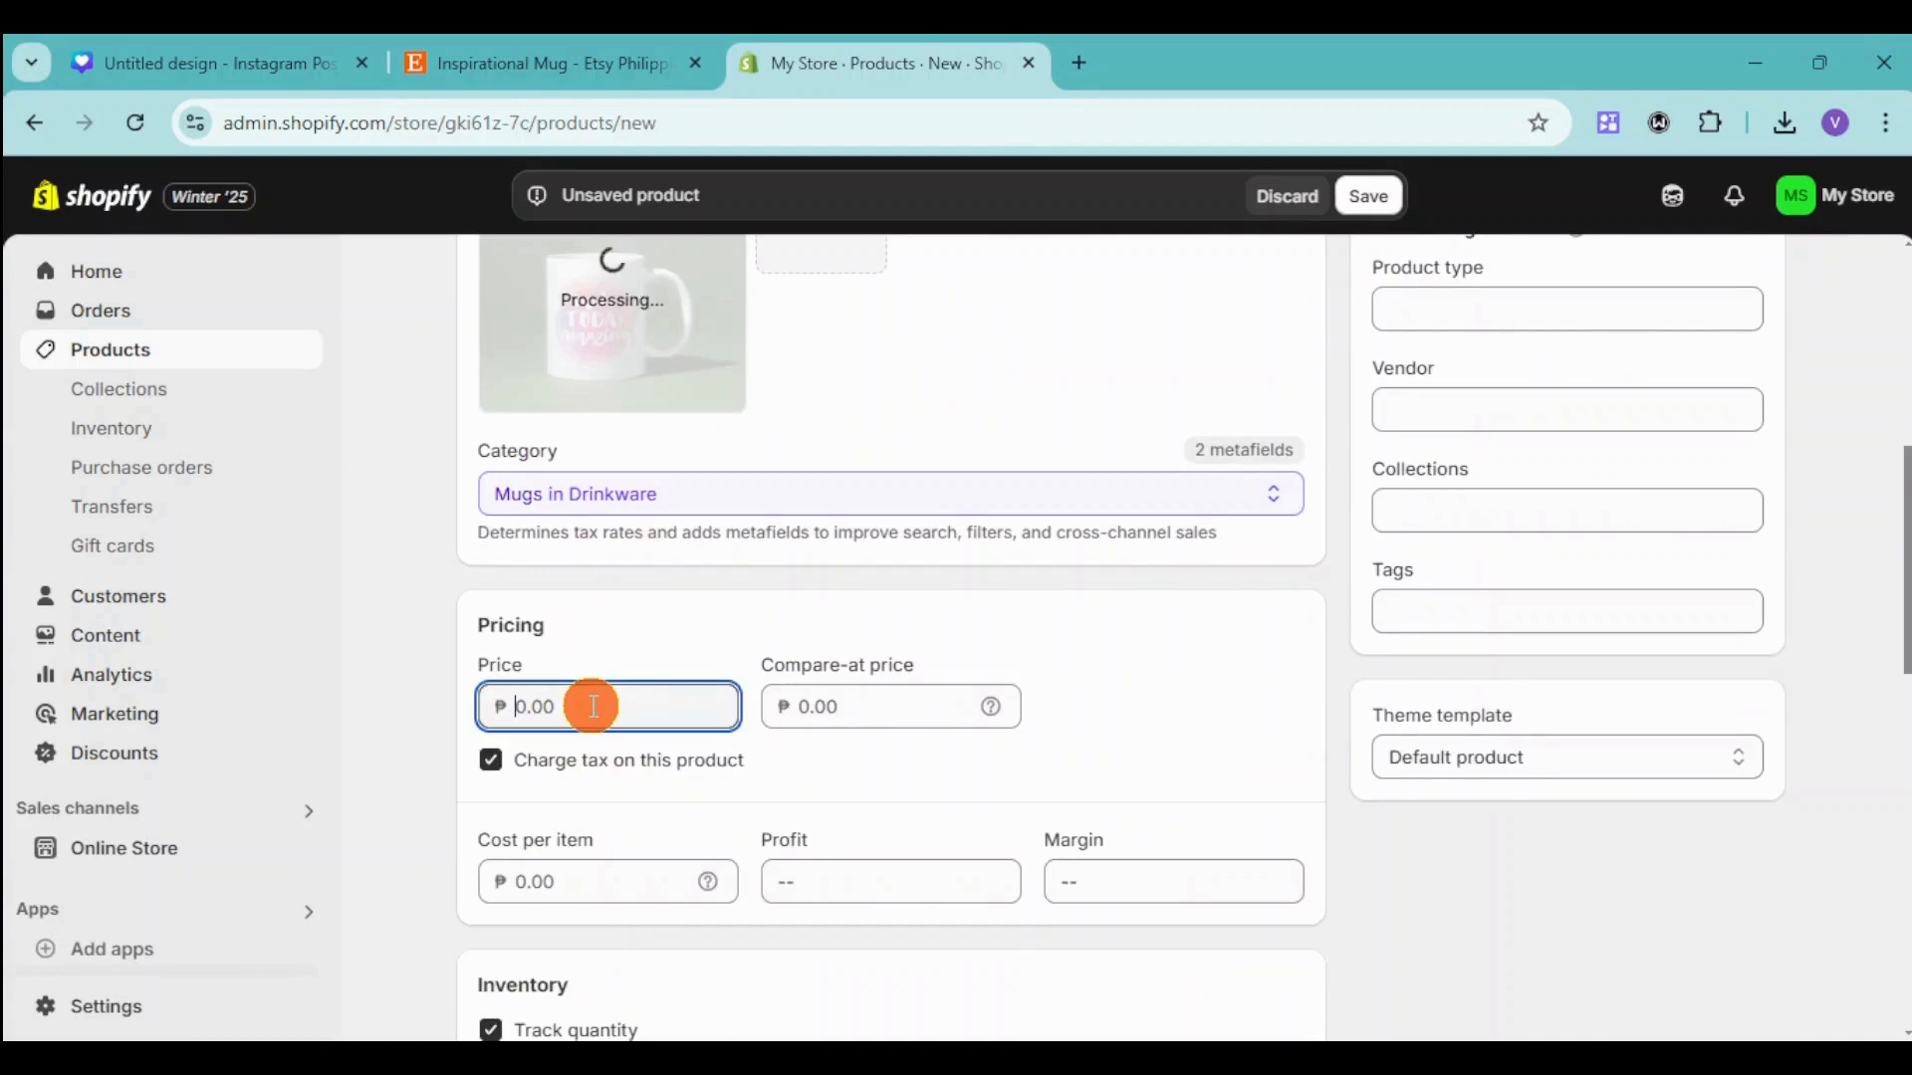
text(1000)
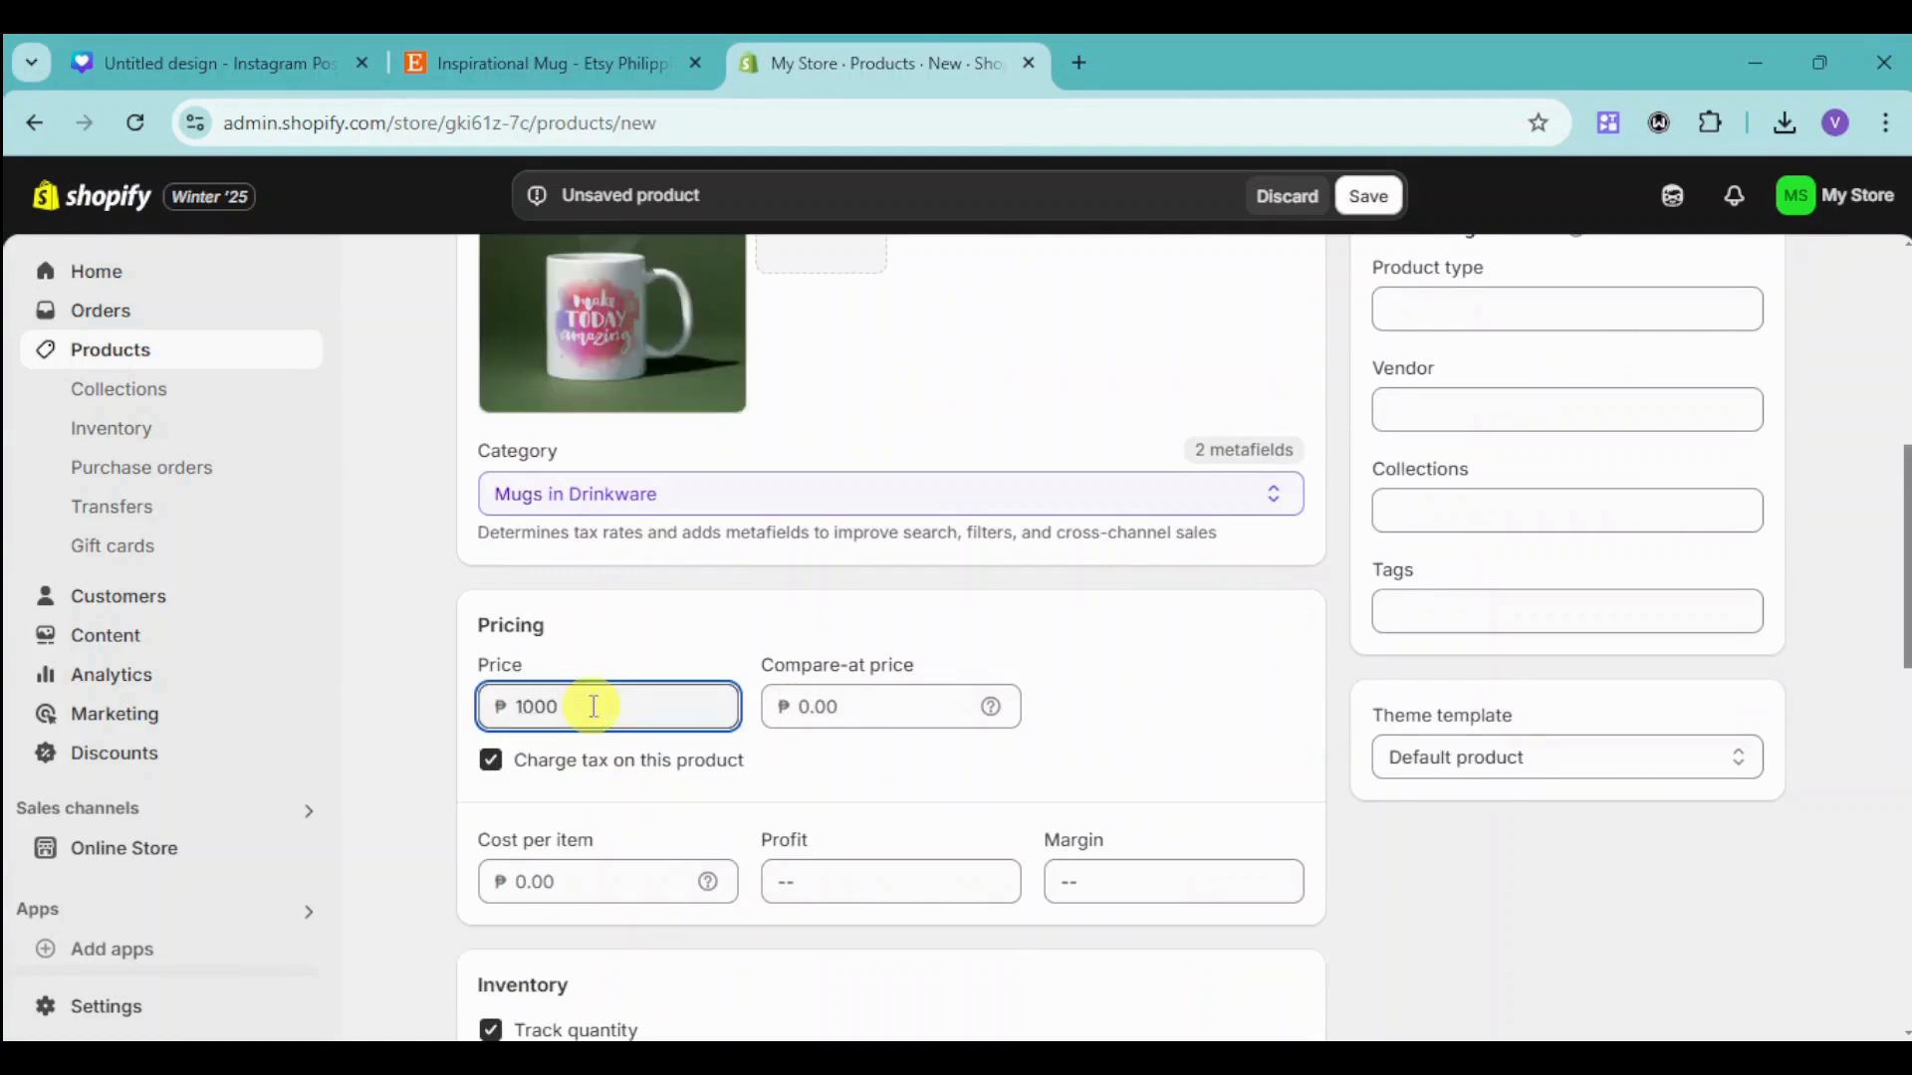
click(634, 875)
text(2)
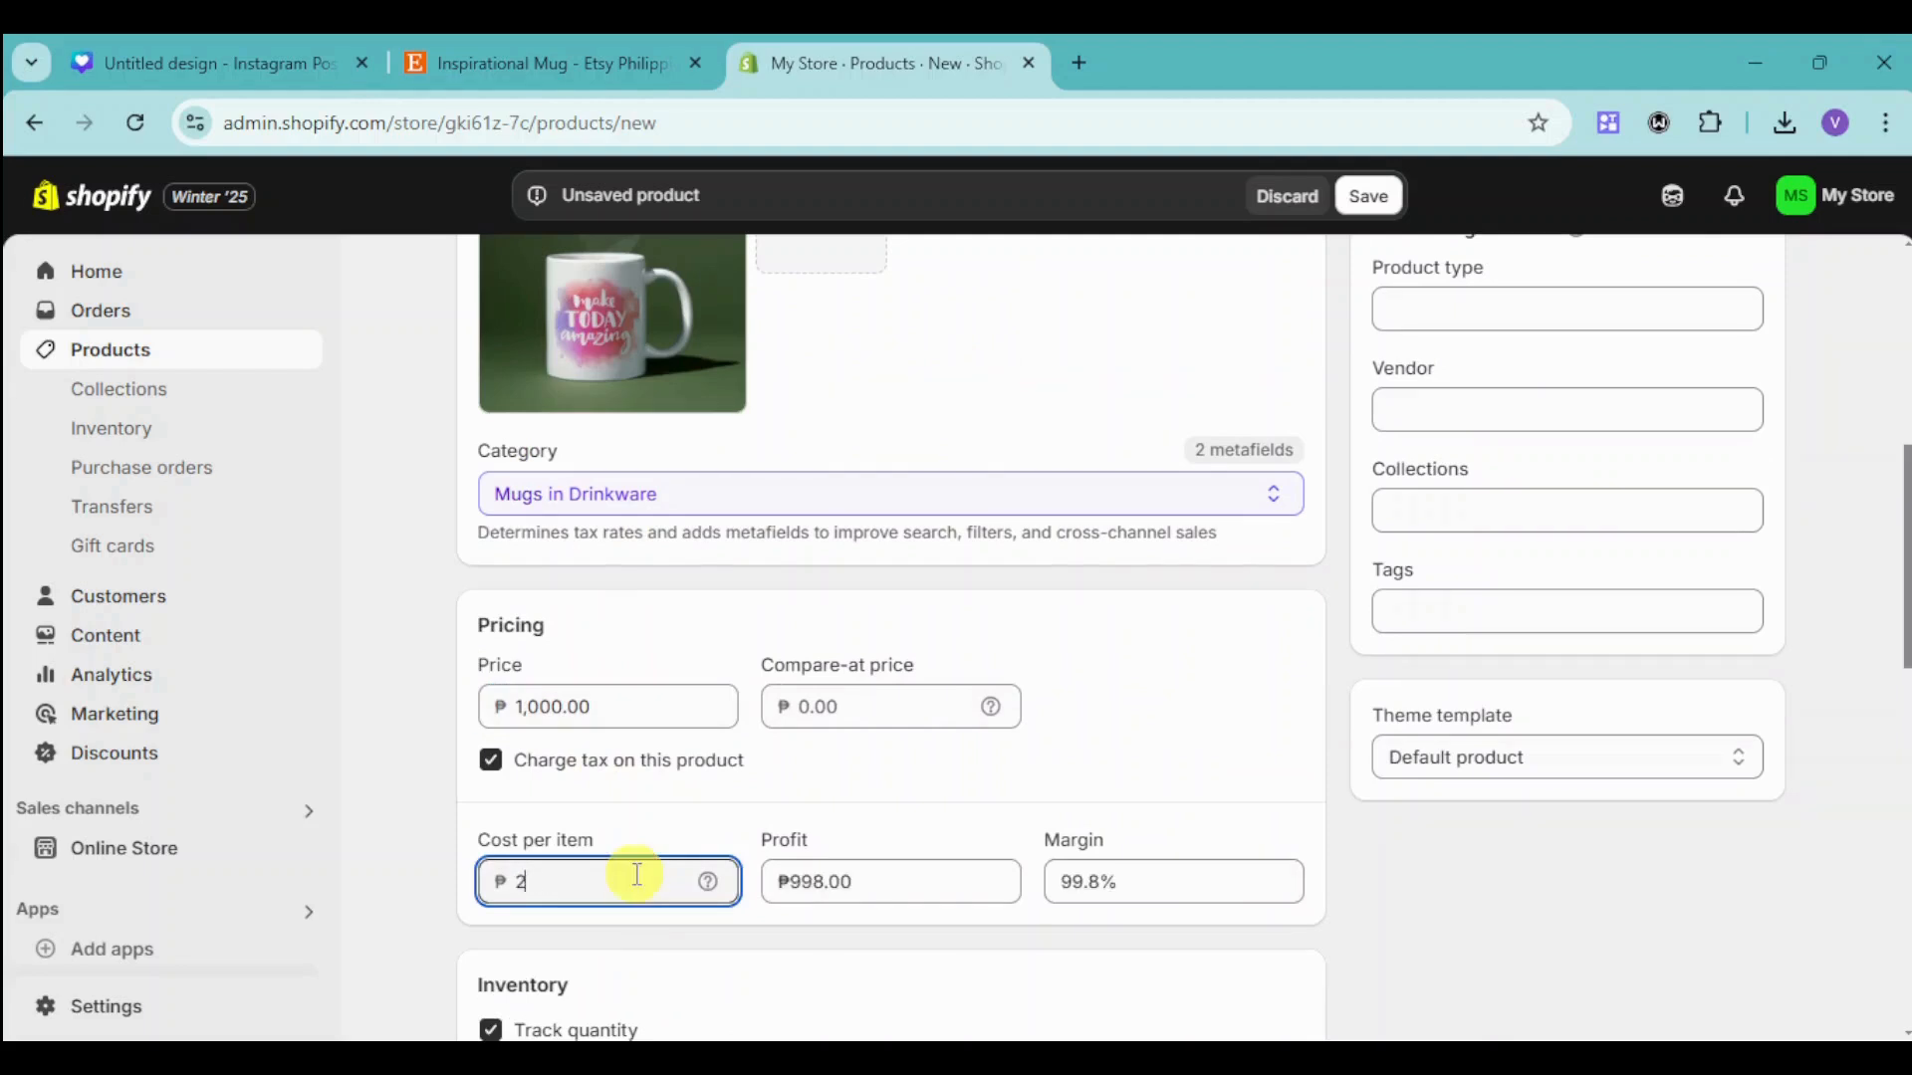
text(00)
Set the inventory quantity at the shop location to 97.
scroll(635, 872, down, 3)
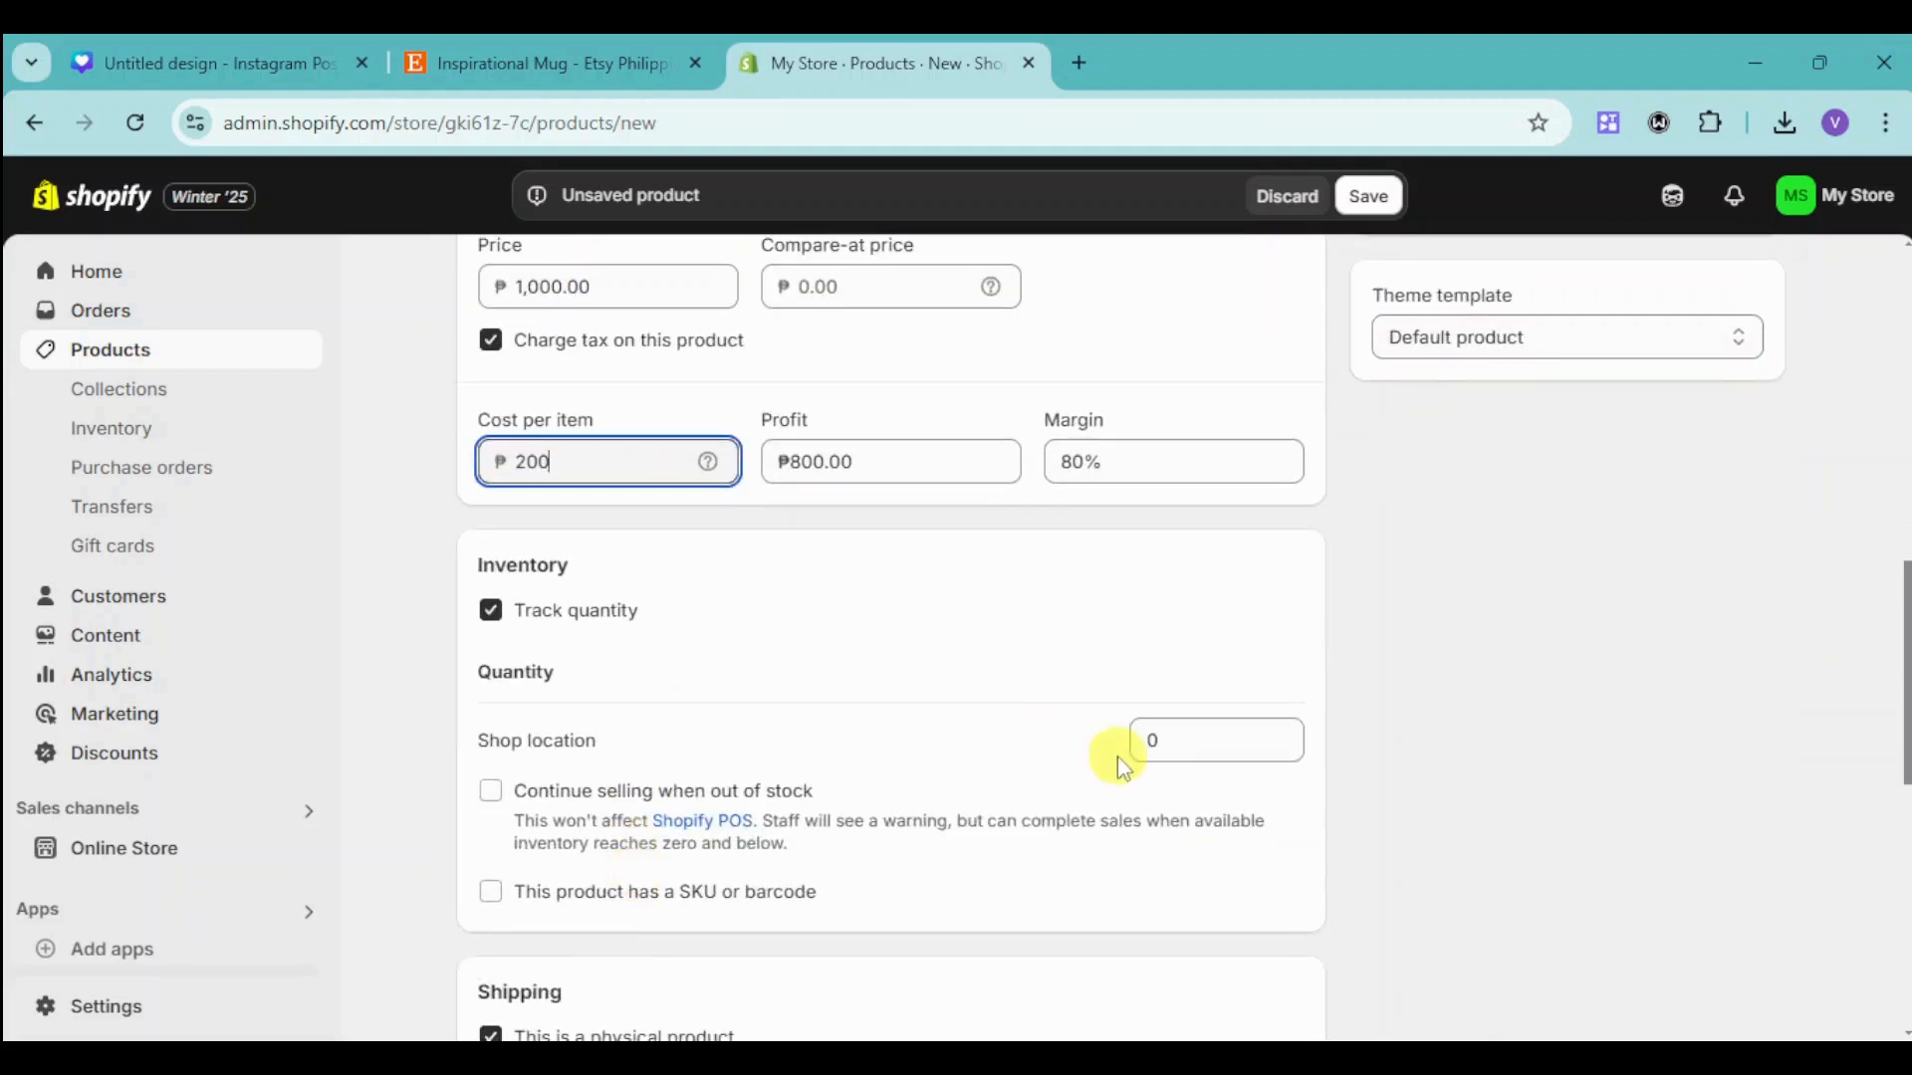
click(1207, 737)
text(10)
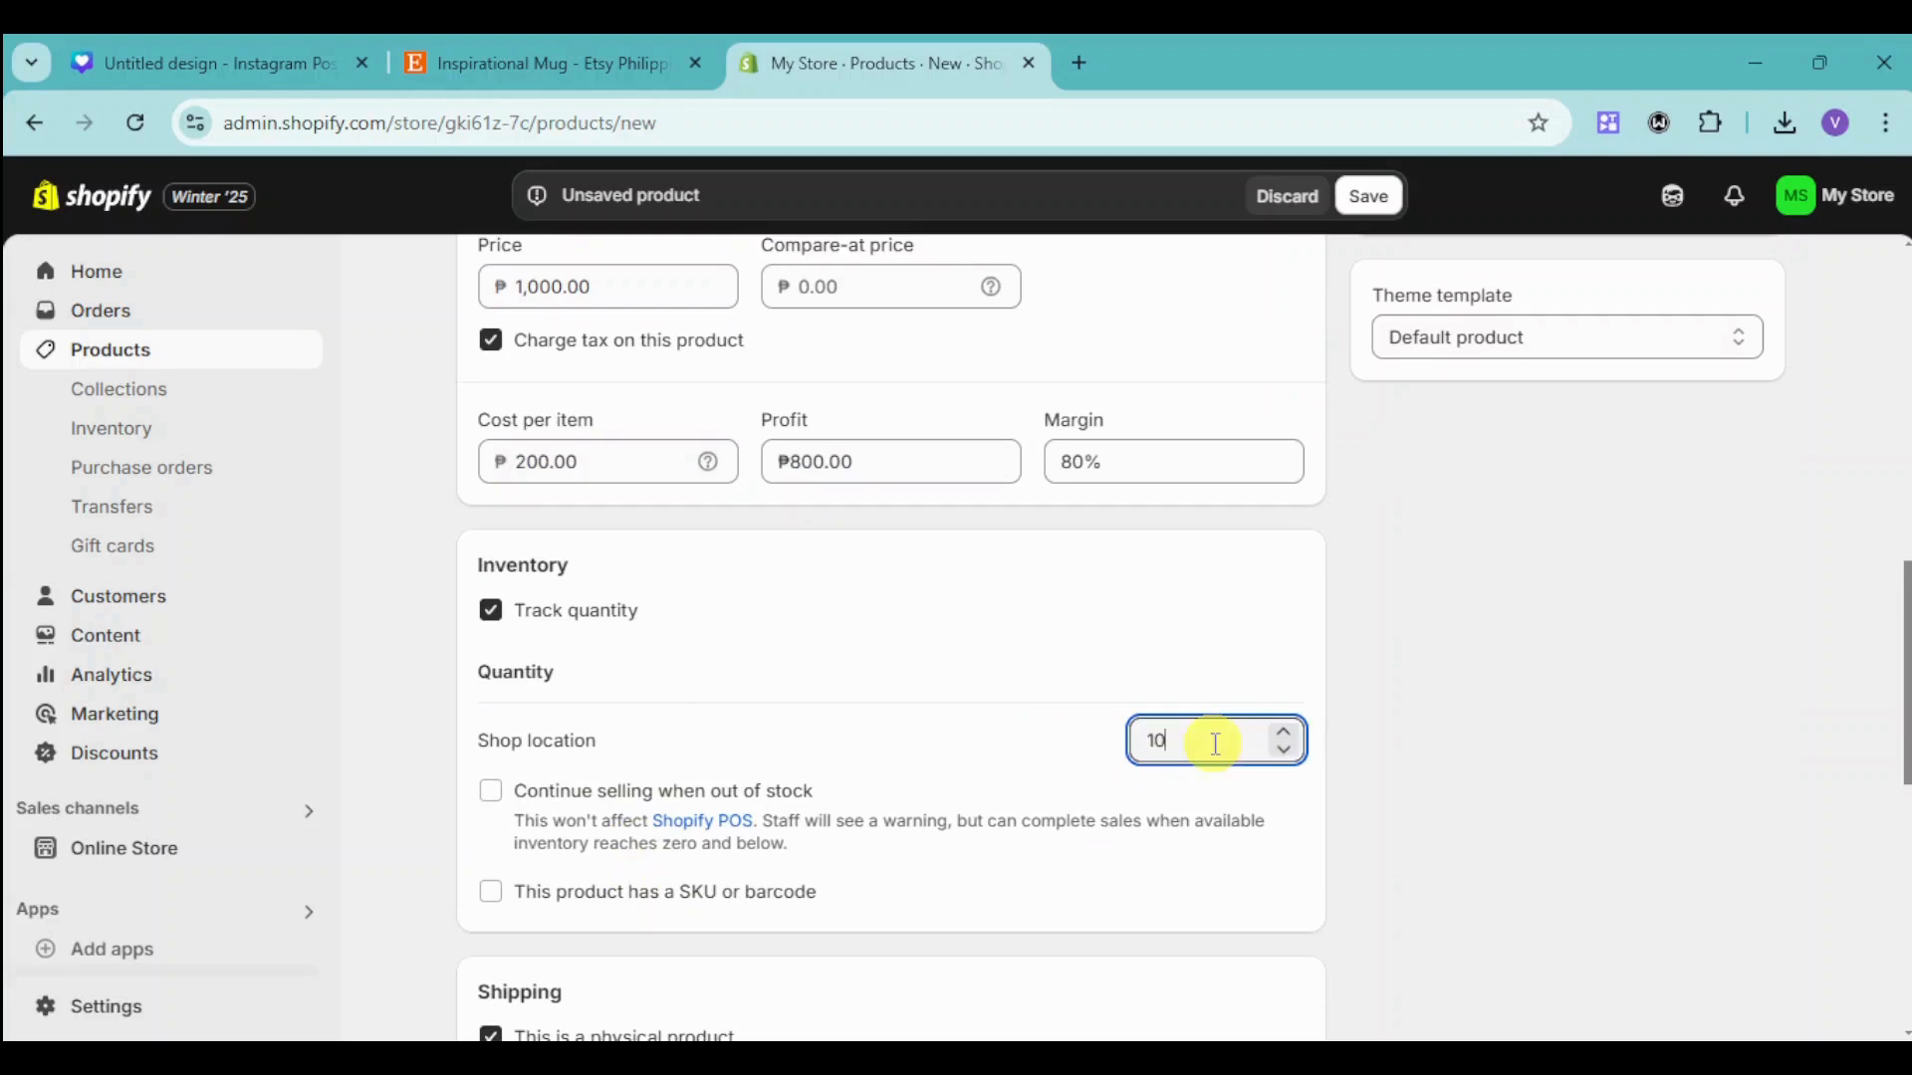
text(0)
key(BackSpace)
key(BackSpace)
key(BackSpace)
text(97)
Set the product's shipping weight to 0.2 kg.
scroll(1324, 841, down, 2)
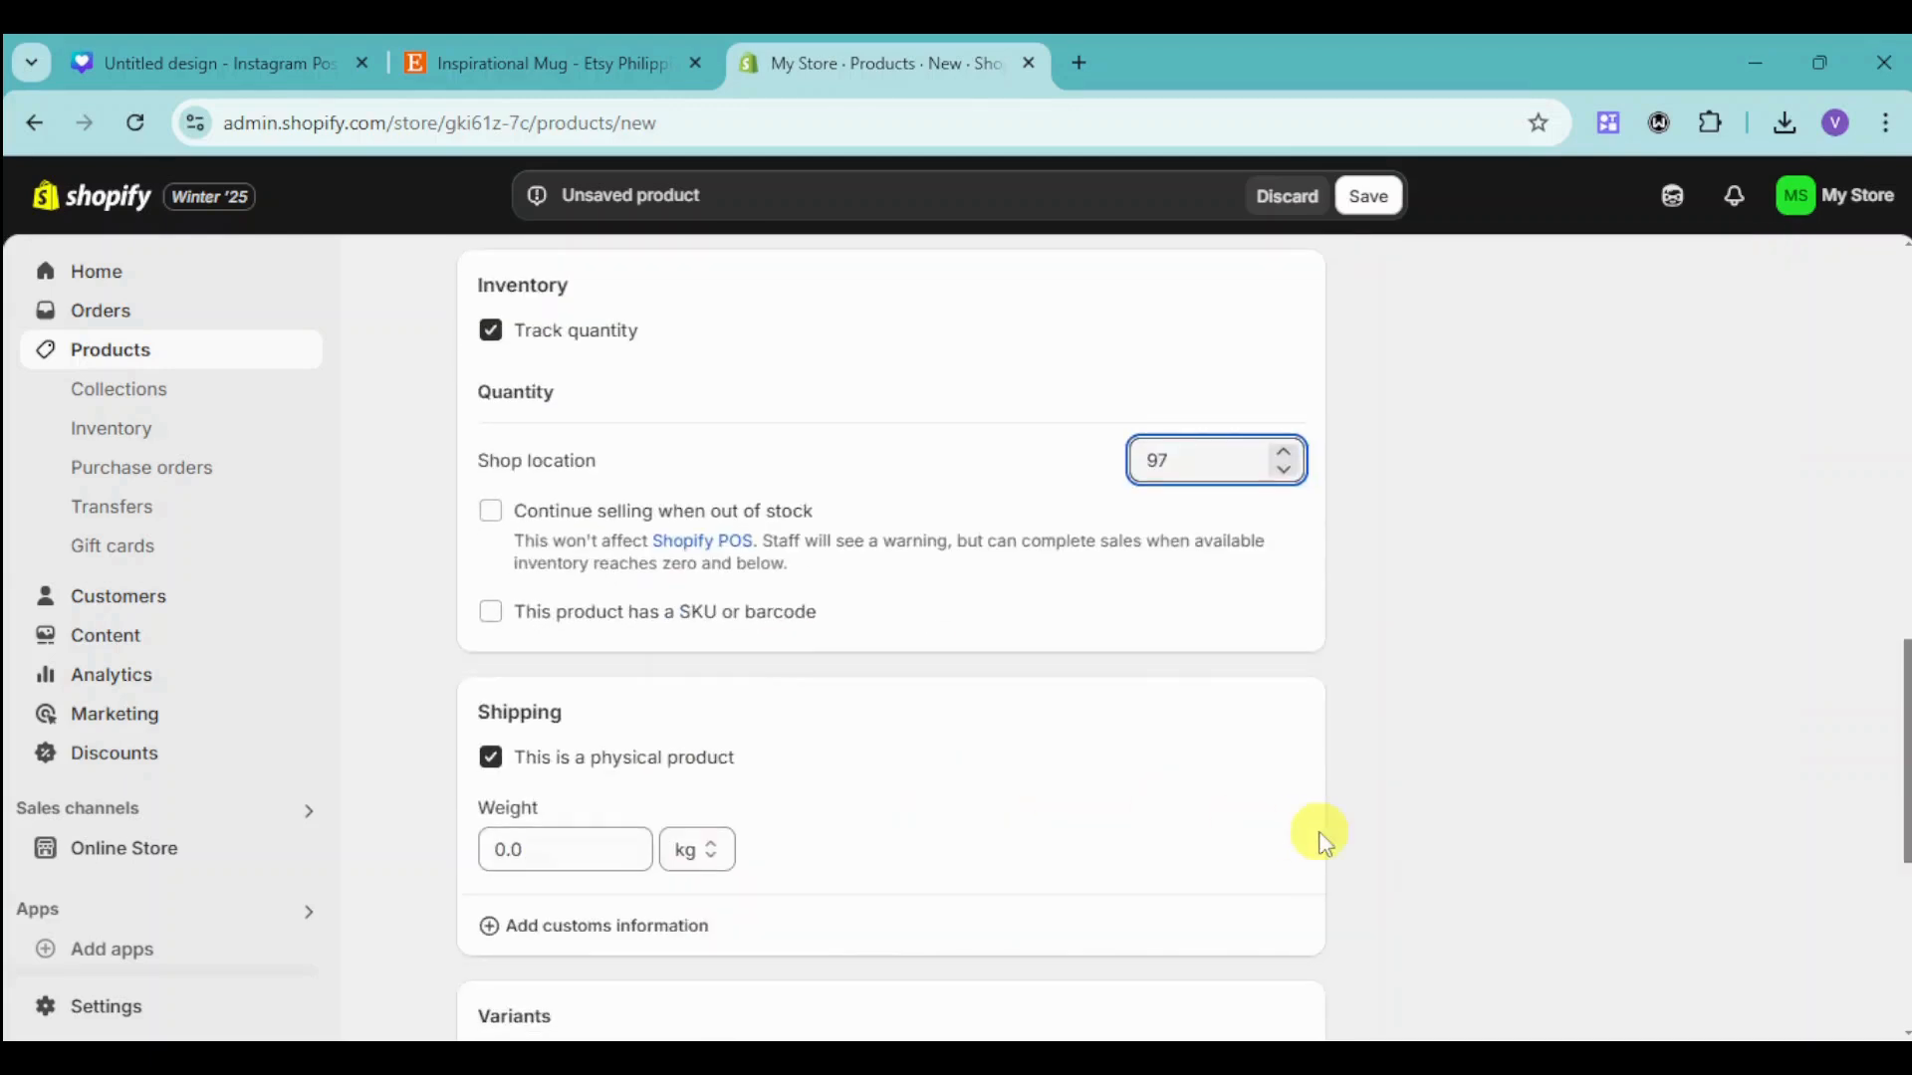
scroll(1324, 841, down, 3)
click(598, 429)
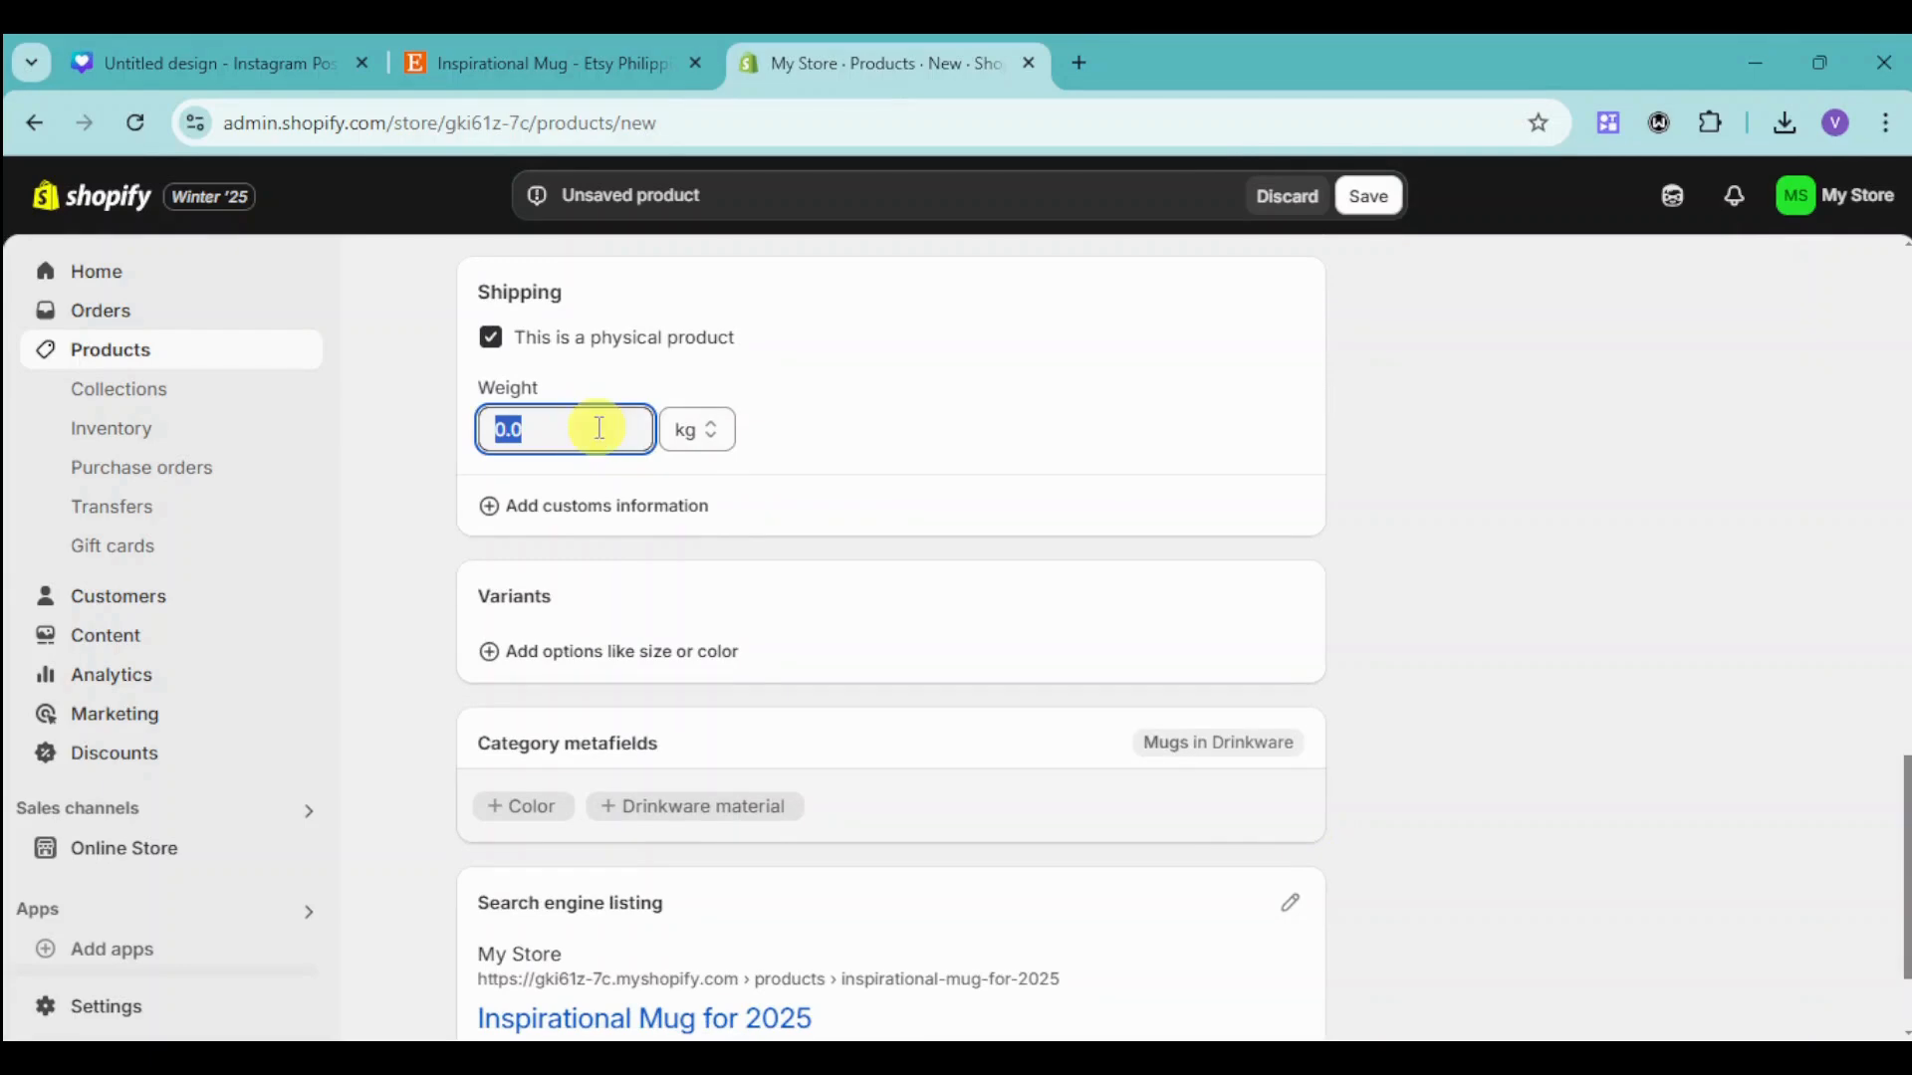
text(0.2)
scroll(832, 558, down, 1)
Fill the description with generated text promoting the 2025 Inspirational Mug as motivating and high-quality, and save the product.
scroll(906, 577, up, 1)
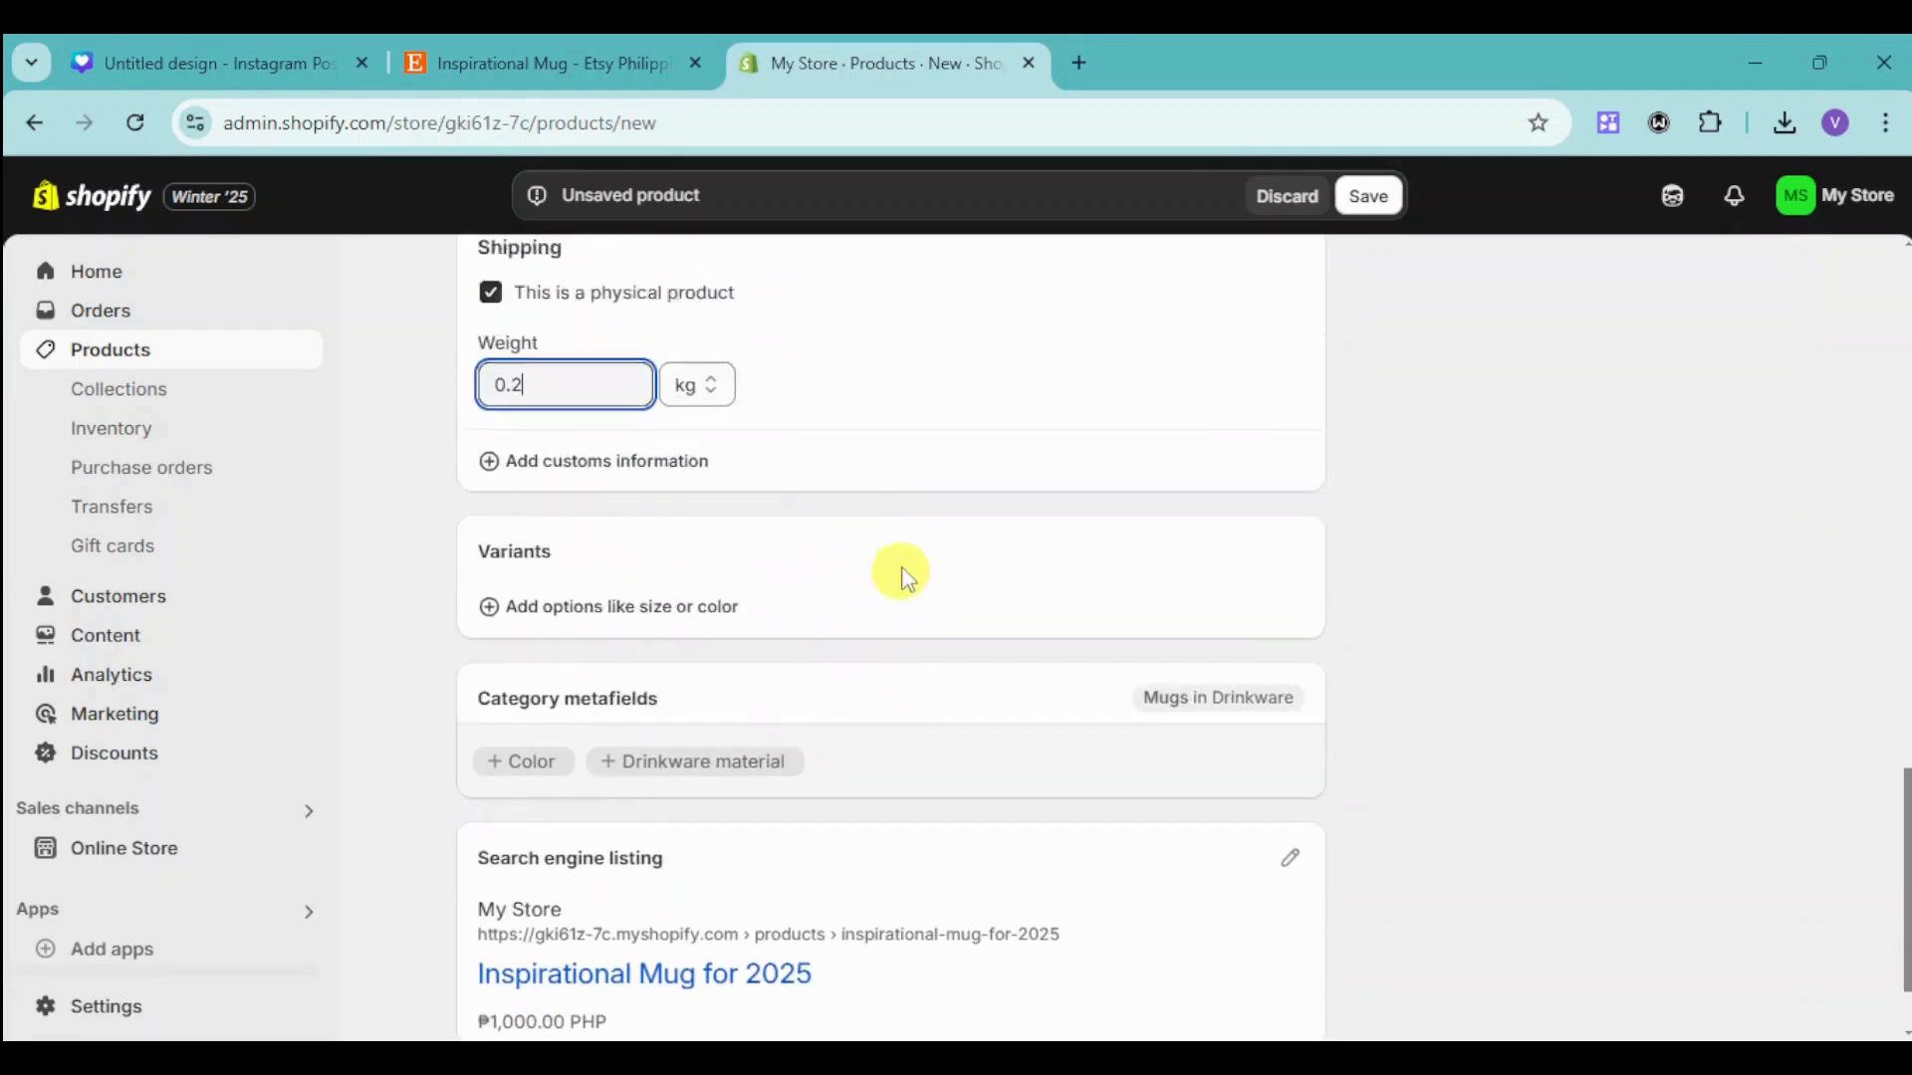
scroll(906, 578, up, 10)
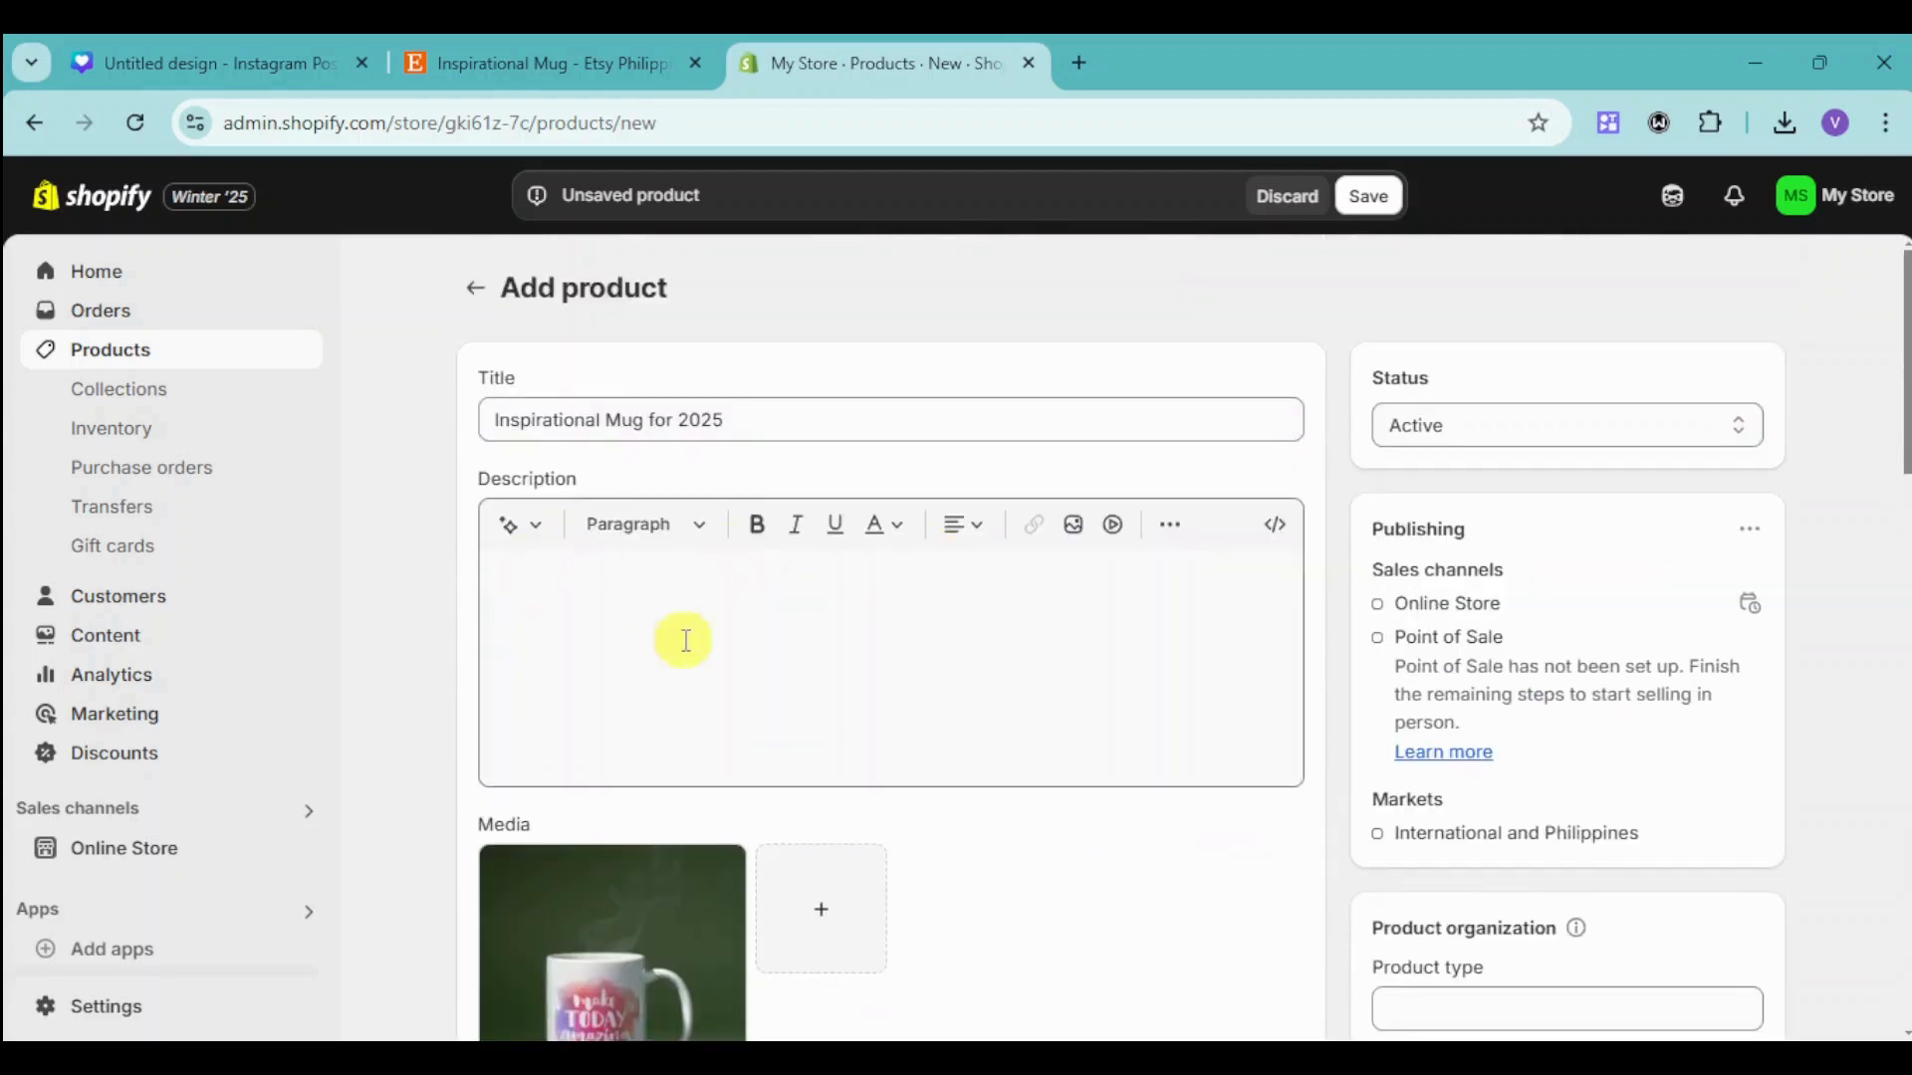
click(685, 640)
click(525, 532)
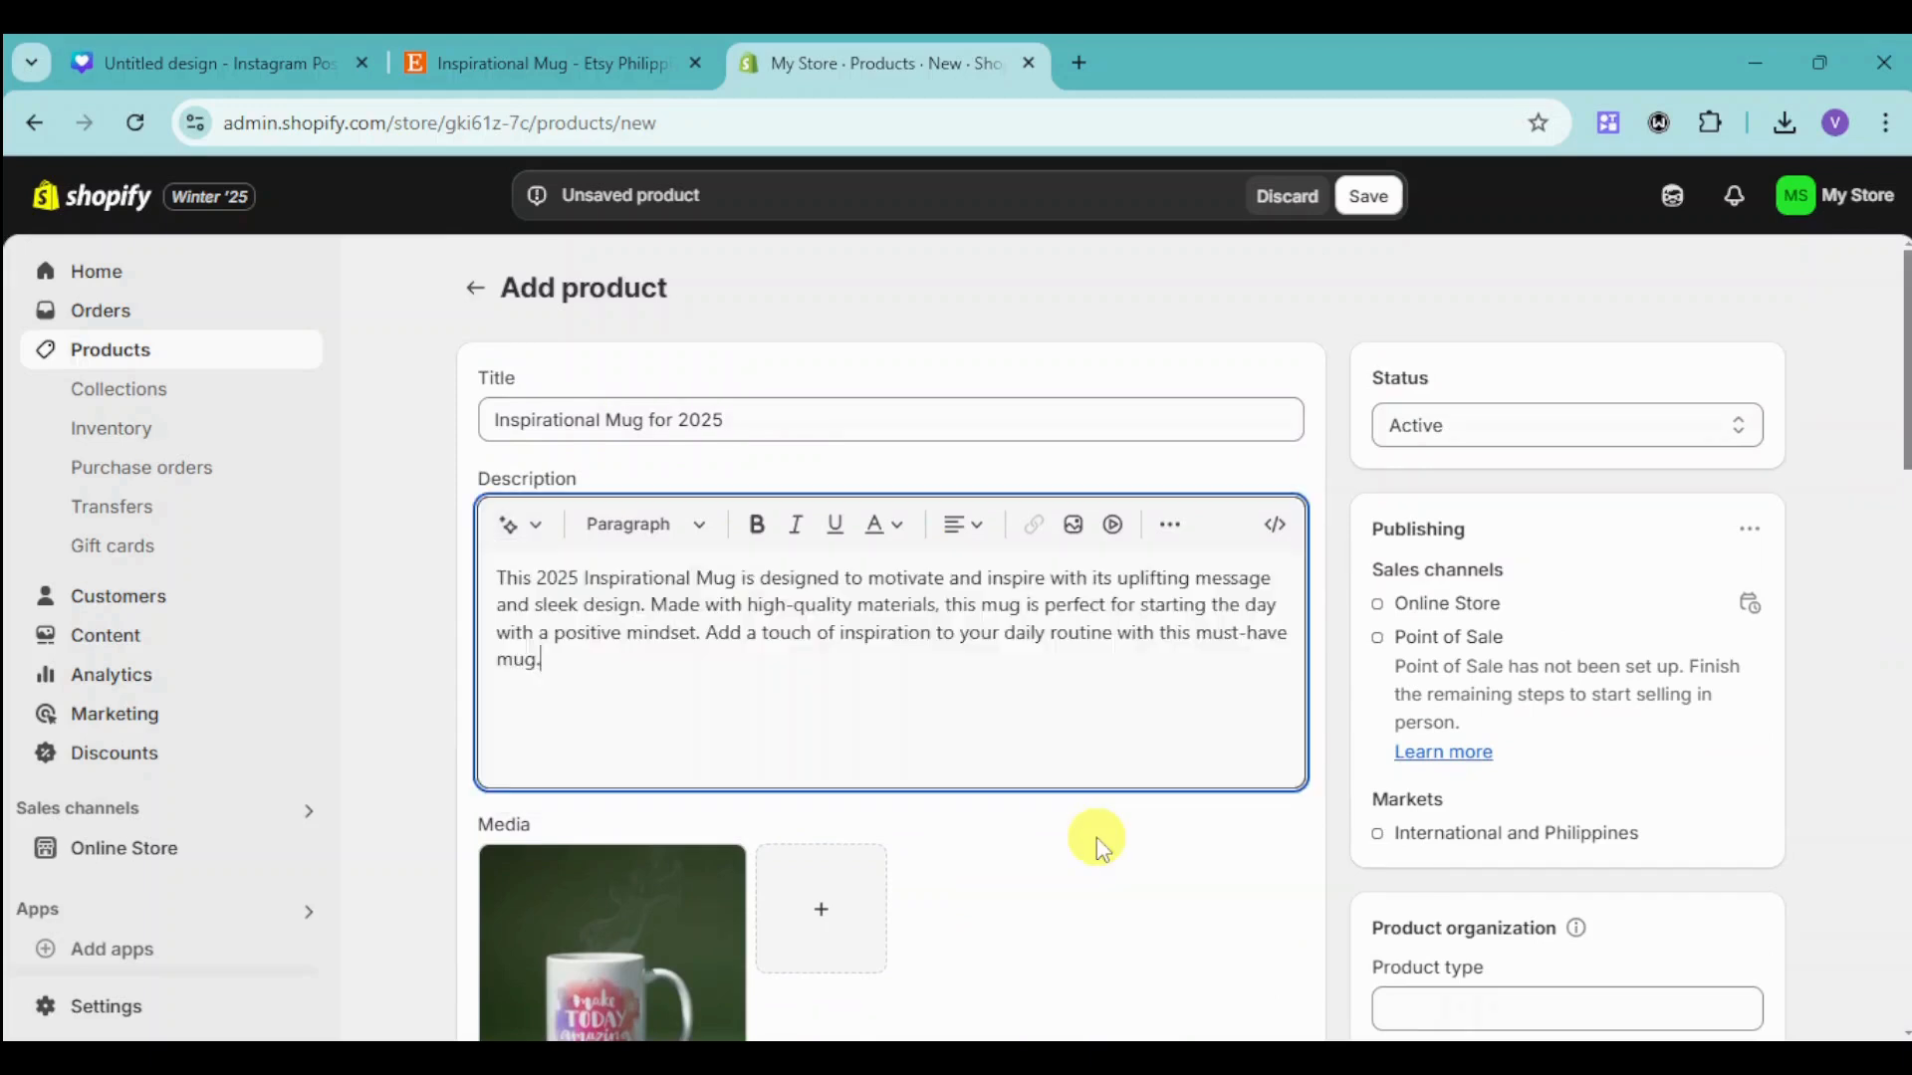
click(1379, 197)
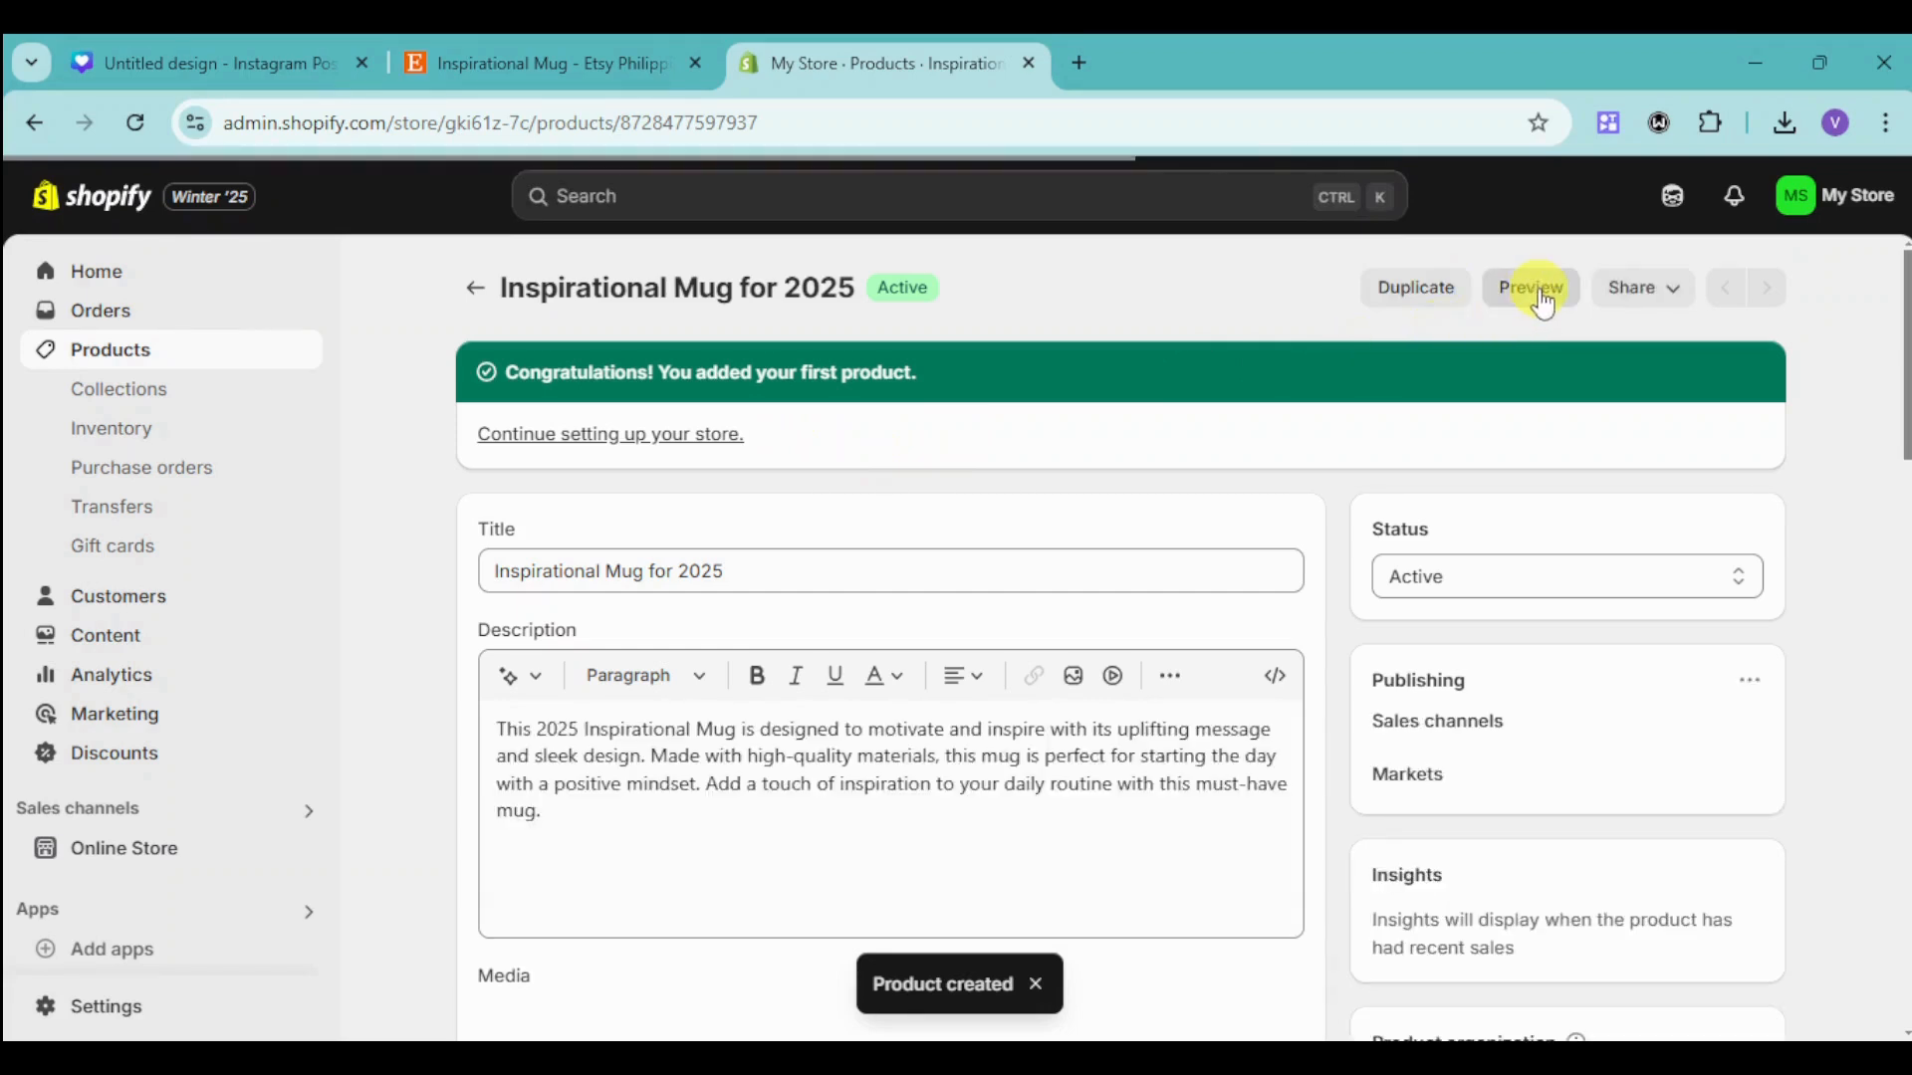
Preview the product's store page and examine its image, price and description.
click(1538, 298)
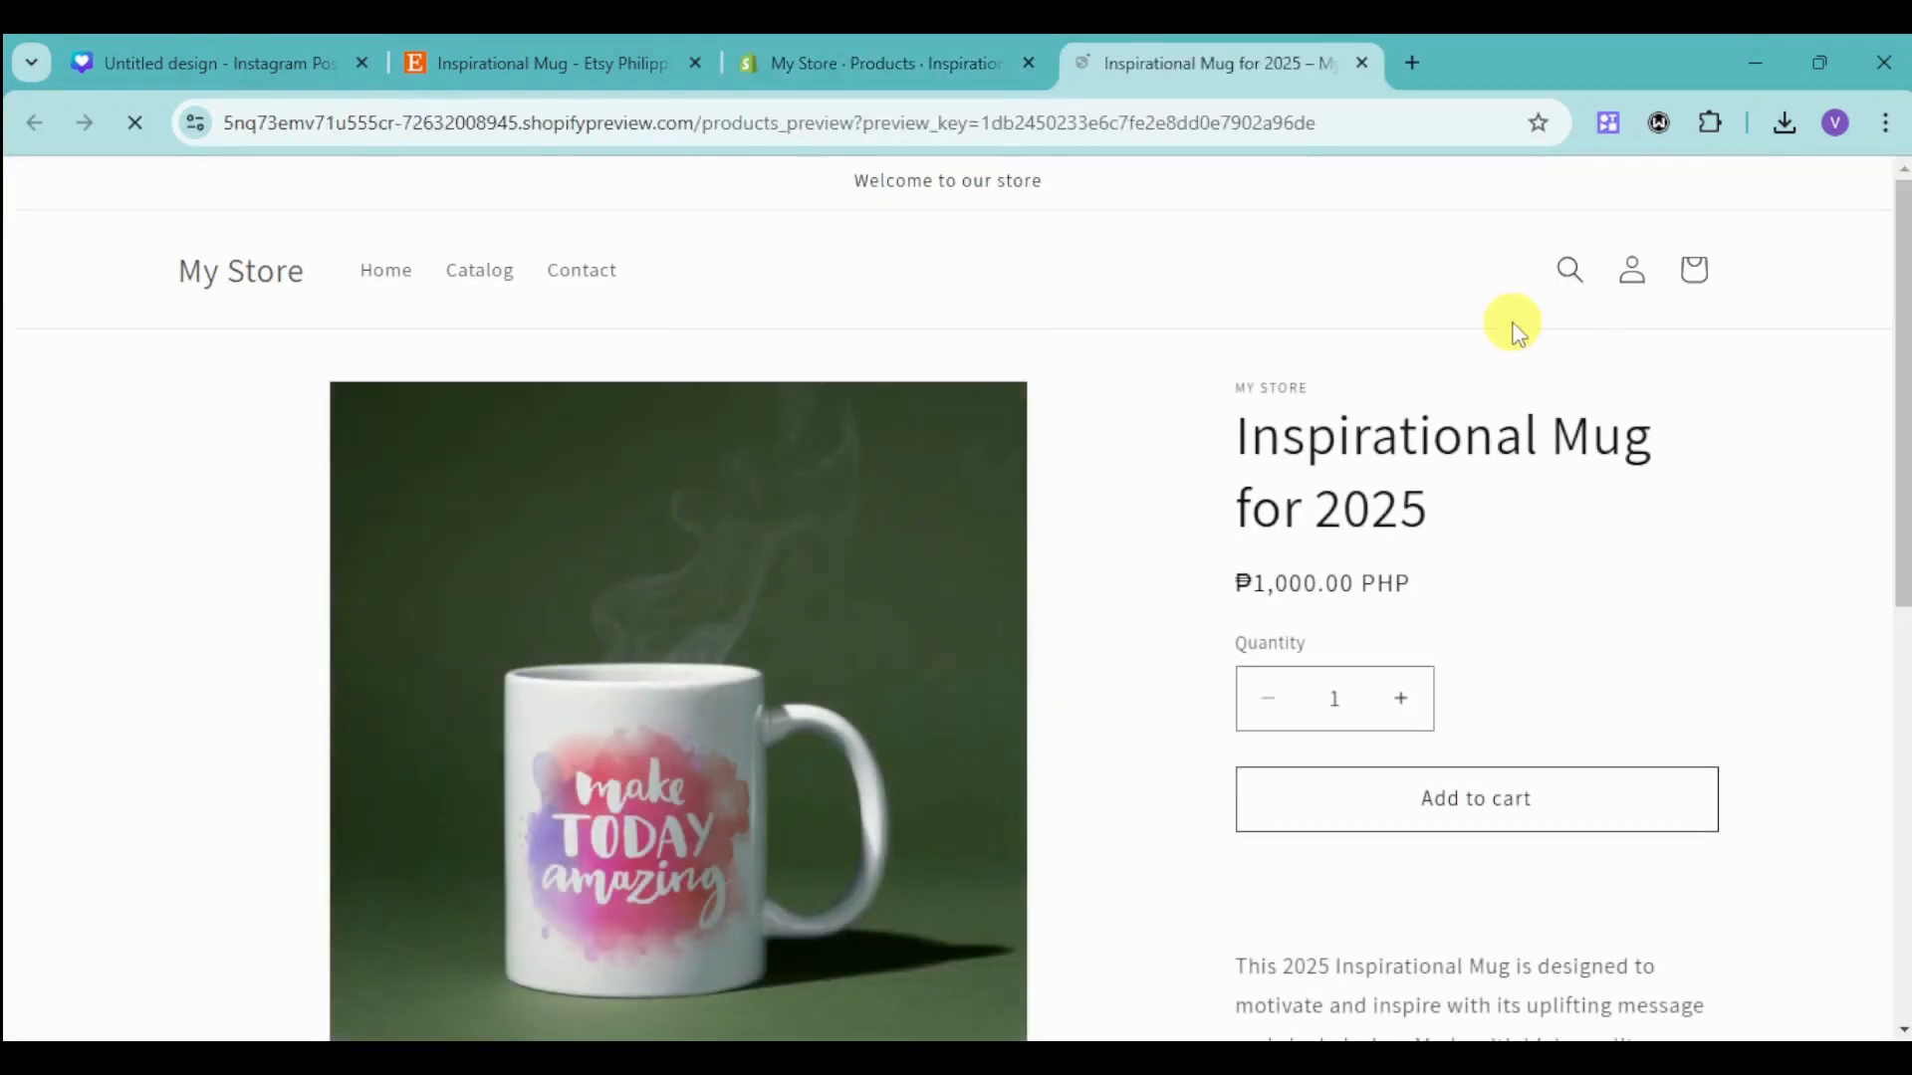
scroll(886, 635, down, 1)
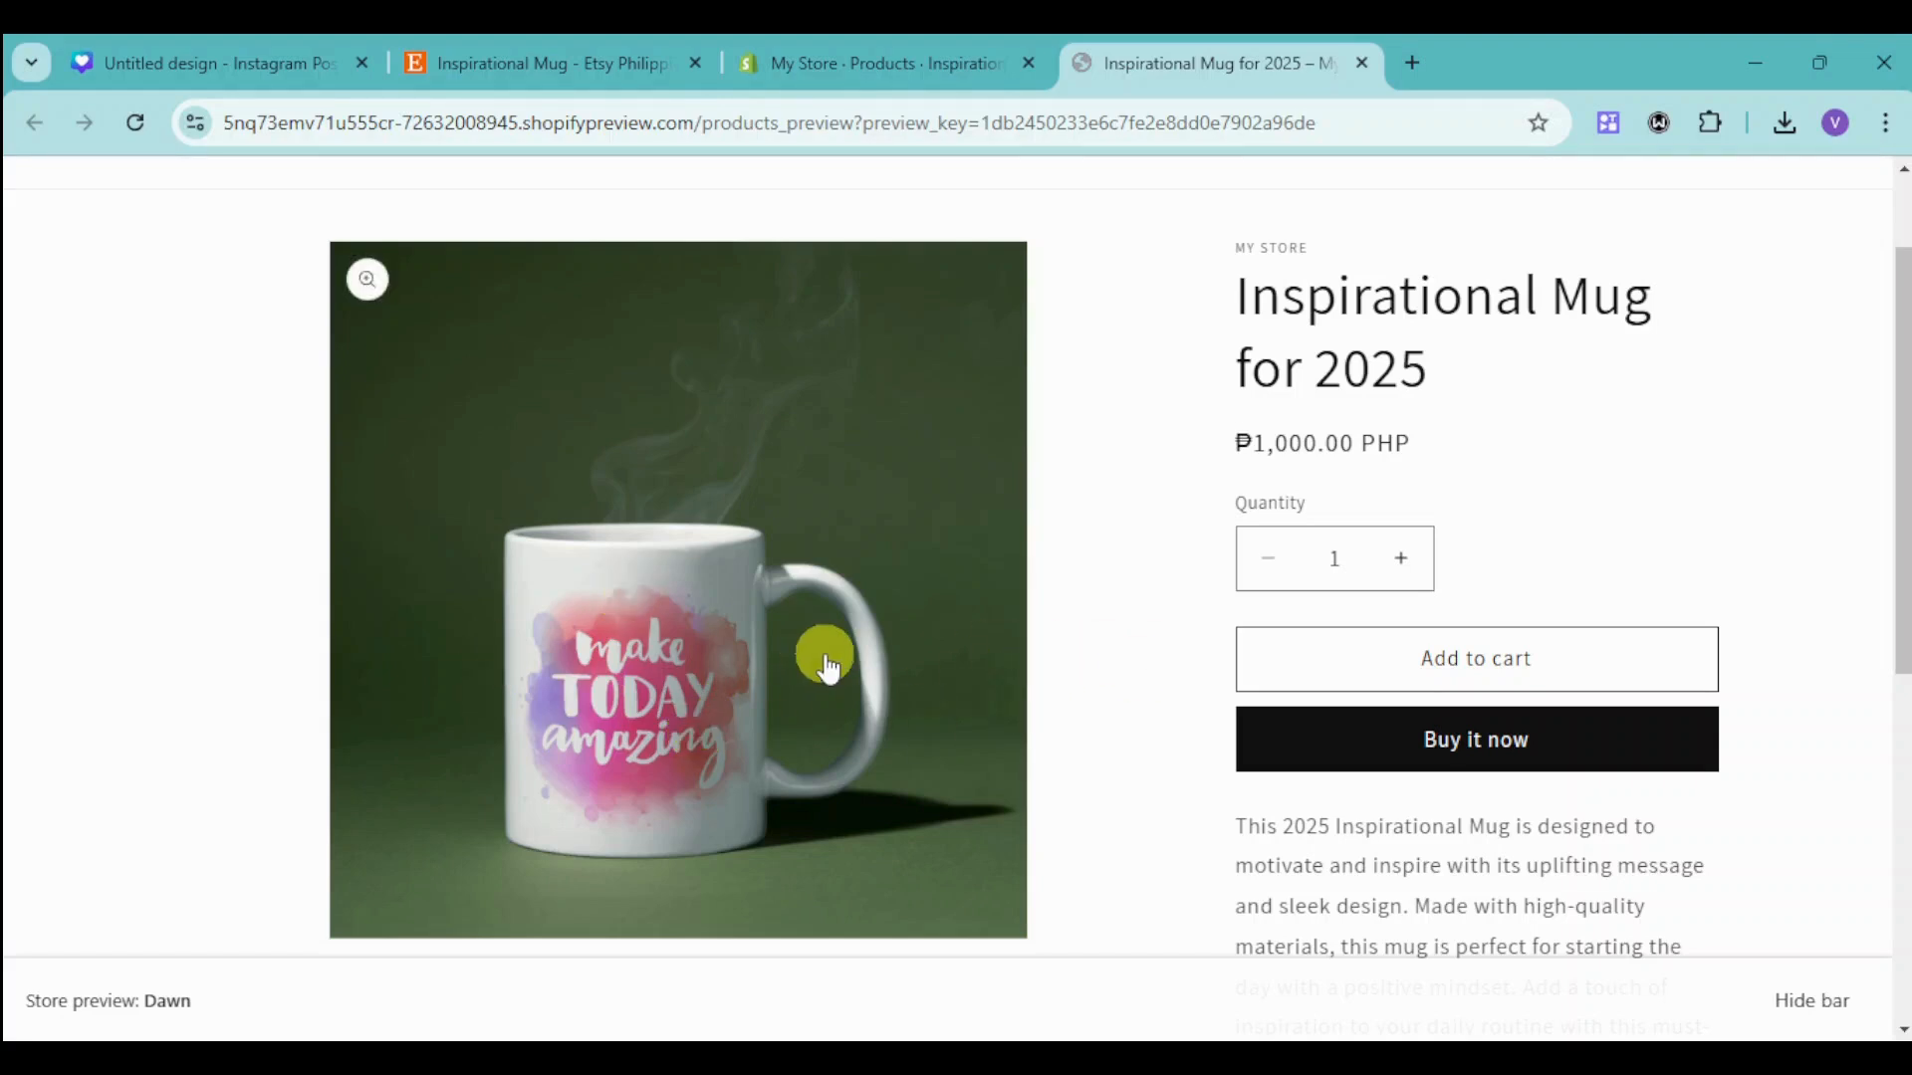
scroll(825, 662, down, 3)
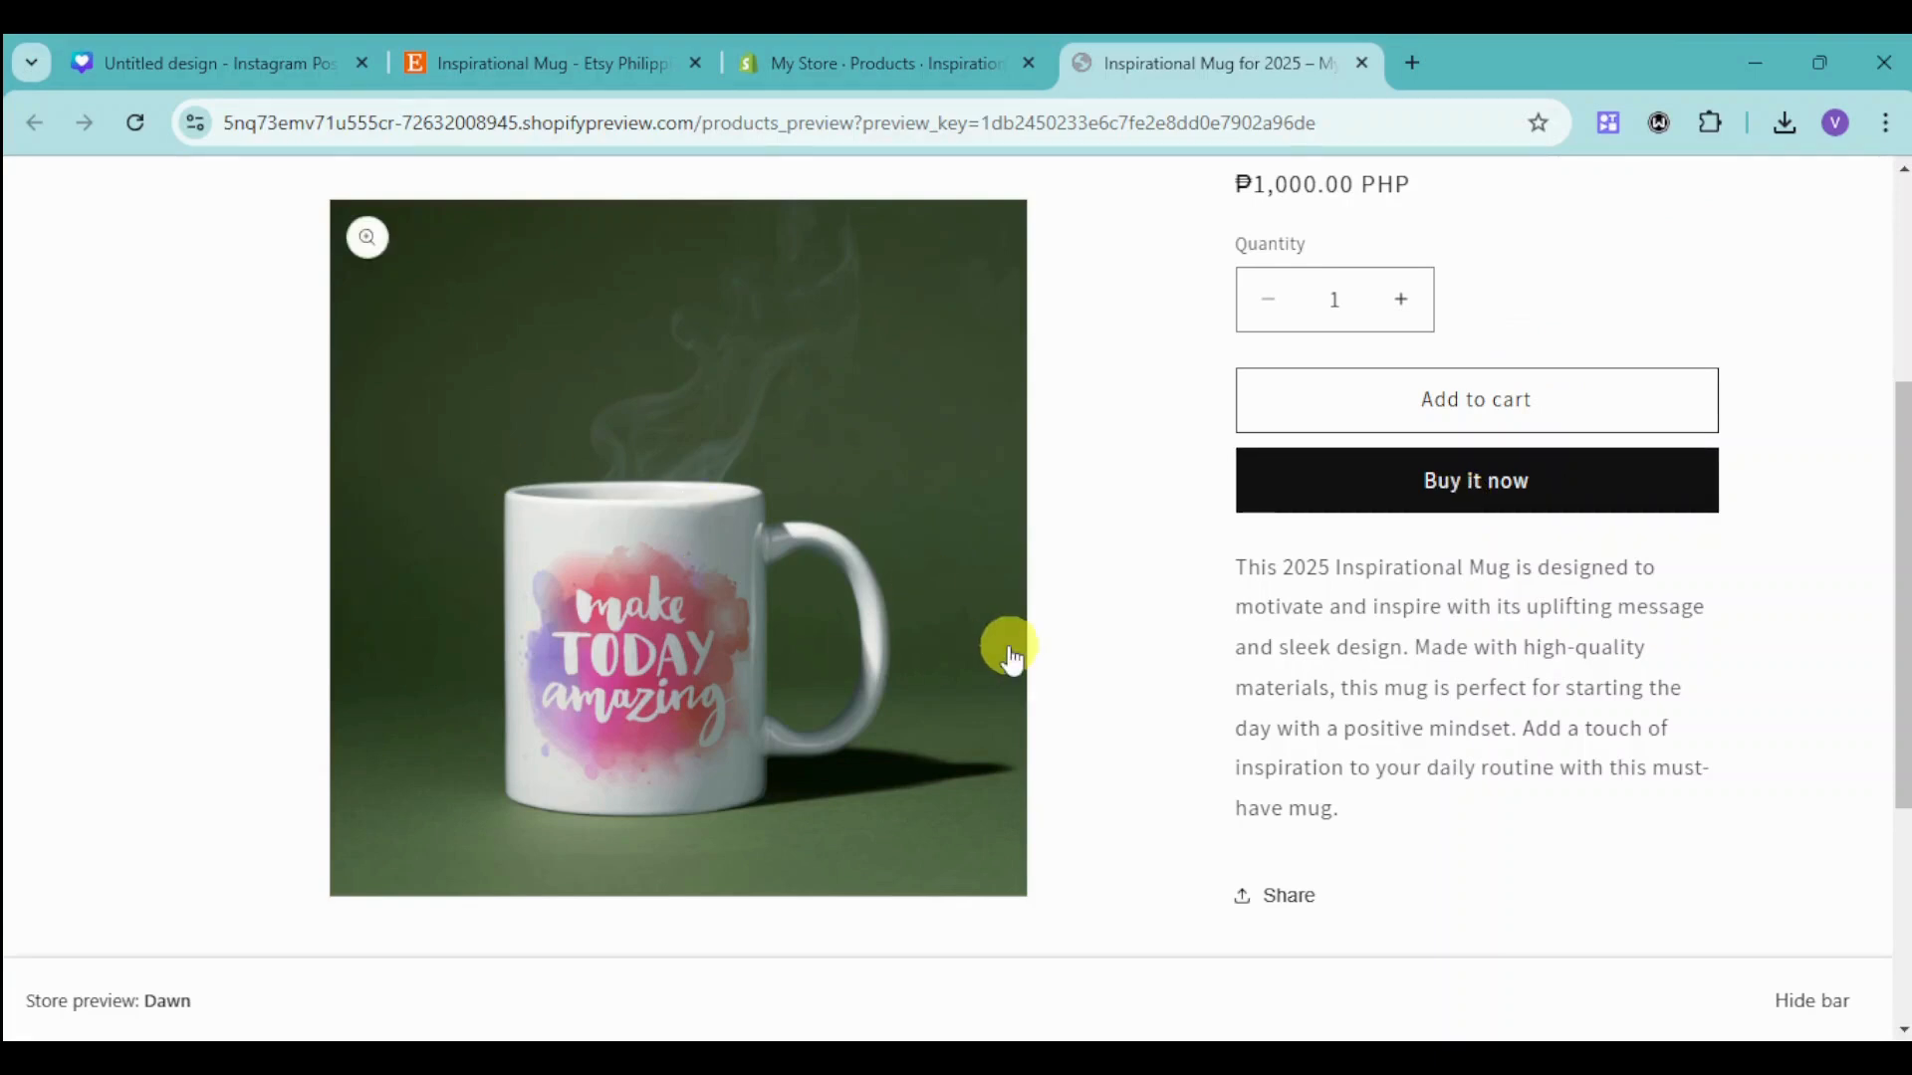
Switch to the Canva mug design and open the Mockups app beside page 3.
click(199, 46)
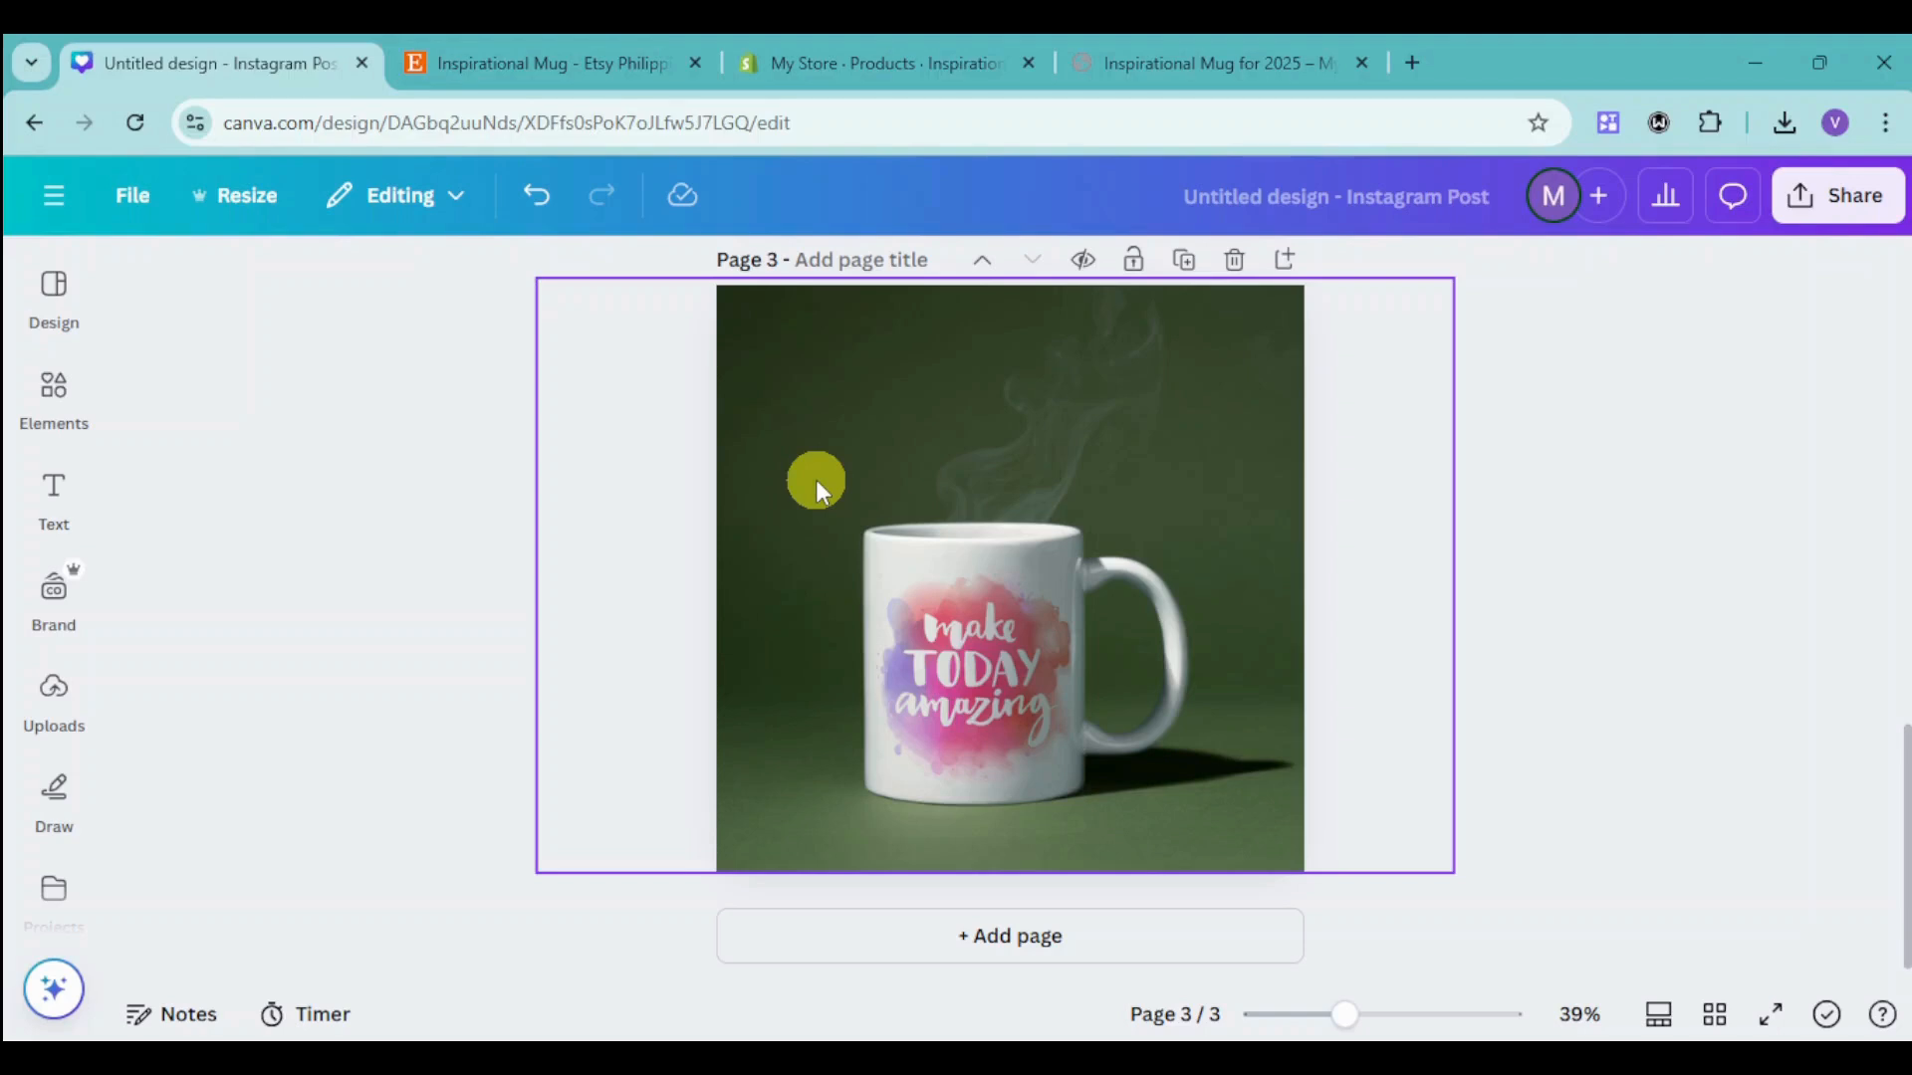
click(65, 619)
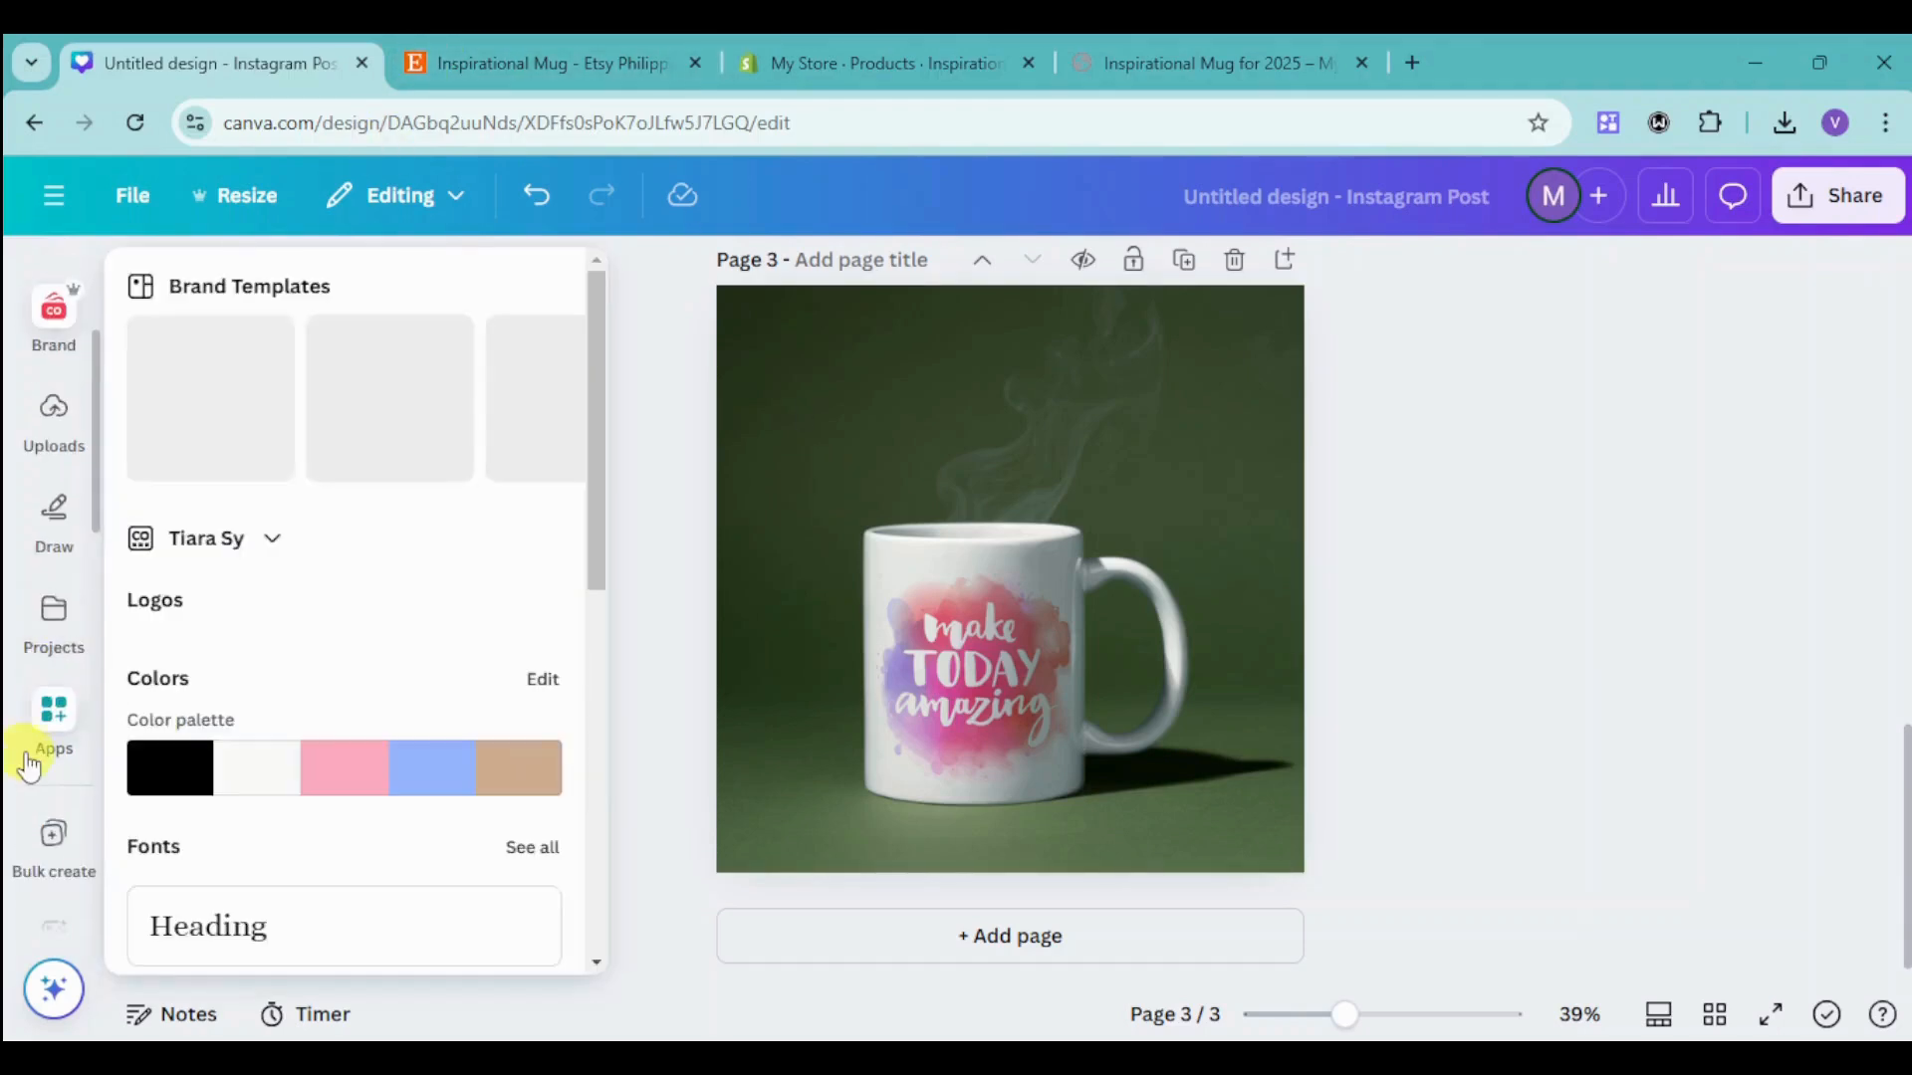
scroll(34, 776, down, 3)
click(34, 781)
scroll(40, 793, down, 2)
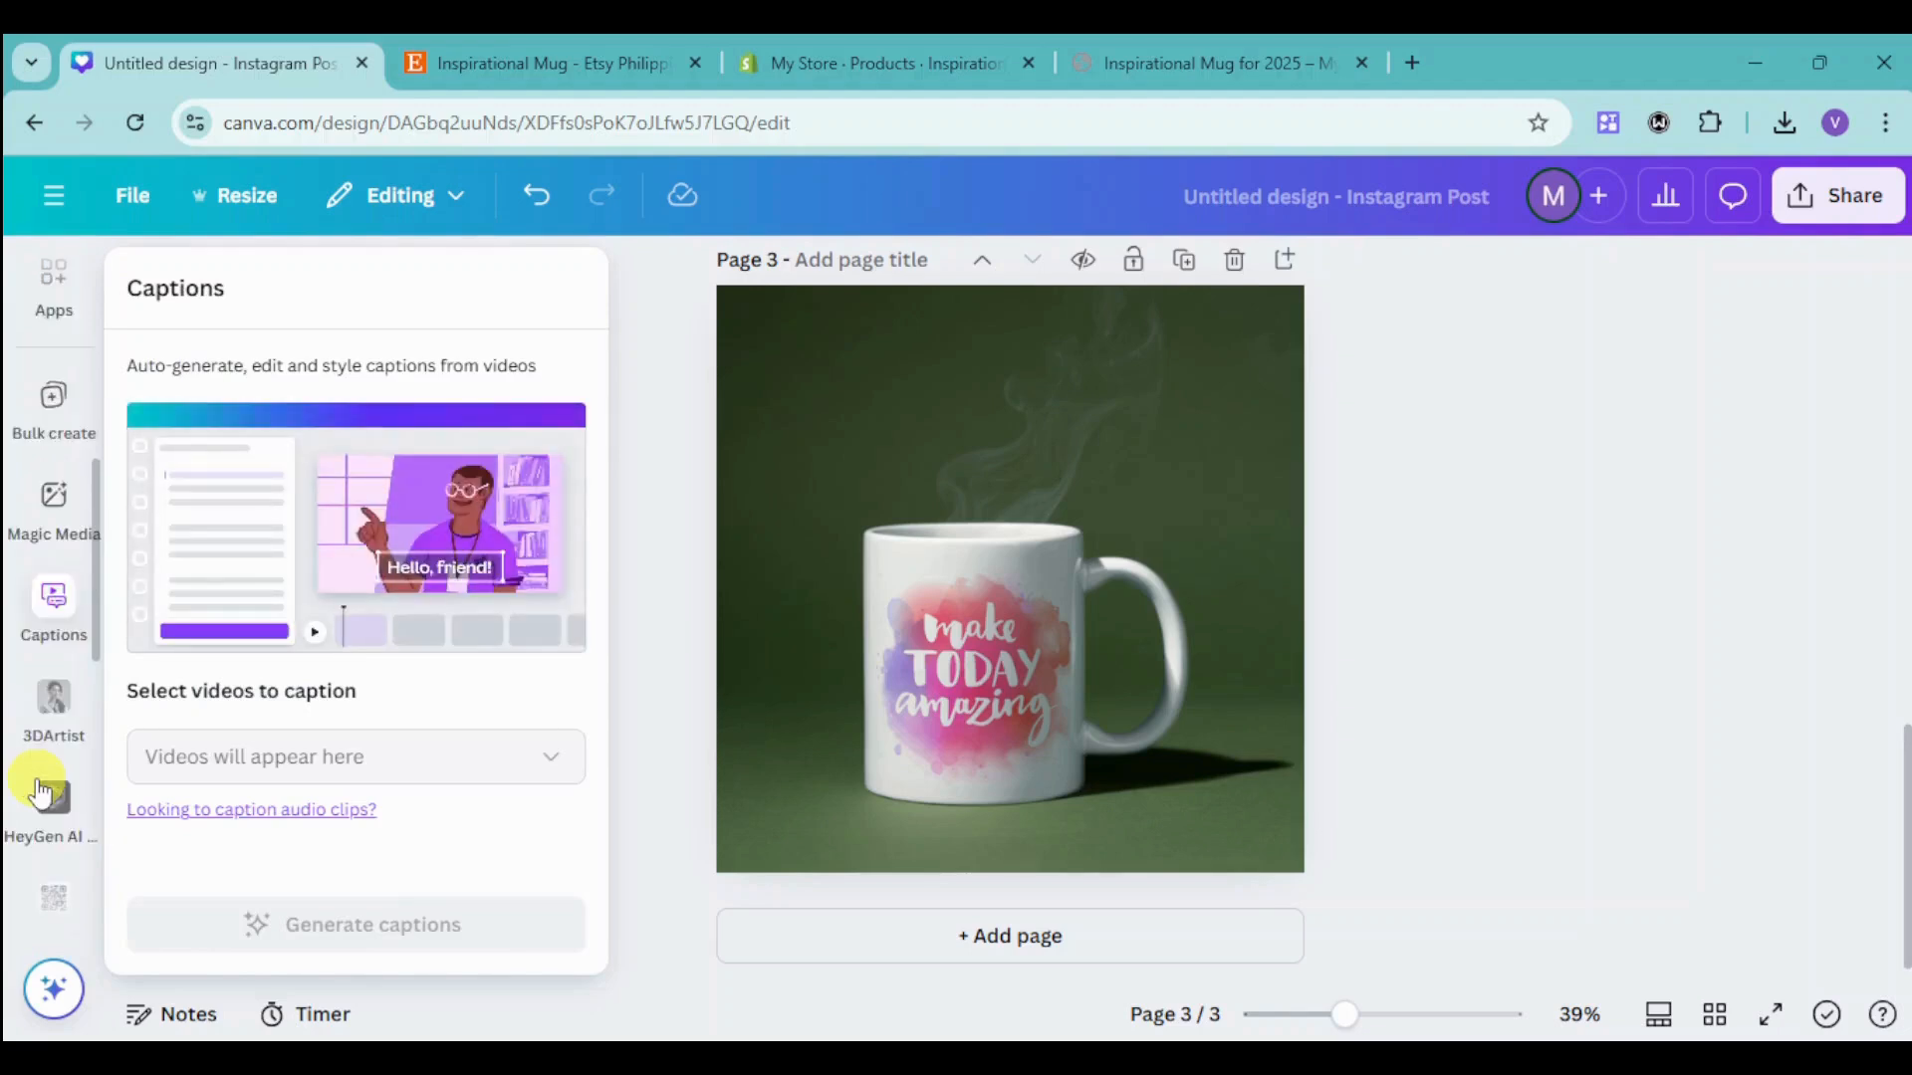
scroll(40, 794, down, 5)
click(40, 794)
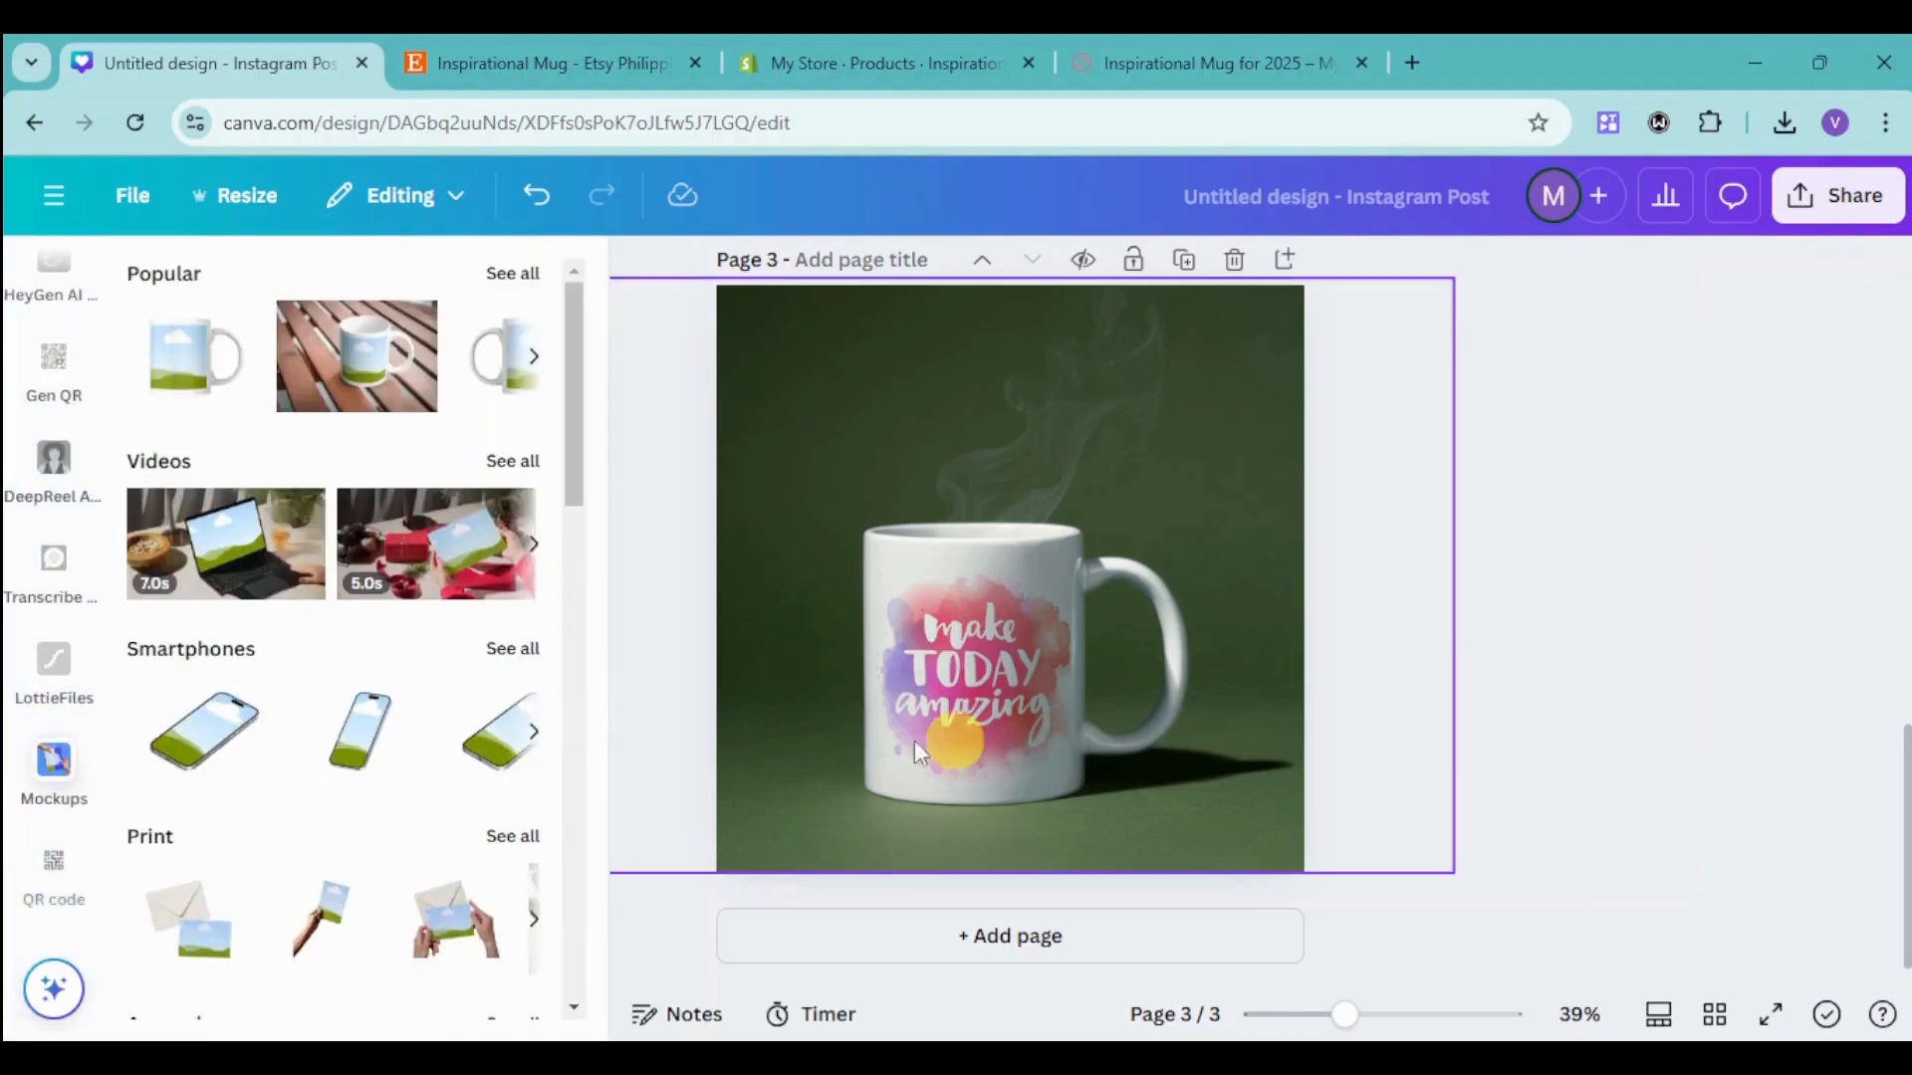
Examine the available mockup categories, from smartphones, print and apparel through packaging and outdoor to tablets and watches.
scroll(356, 767, down, 2)
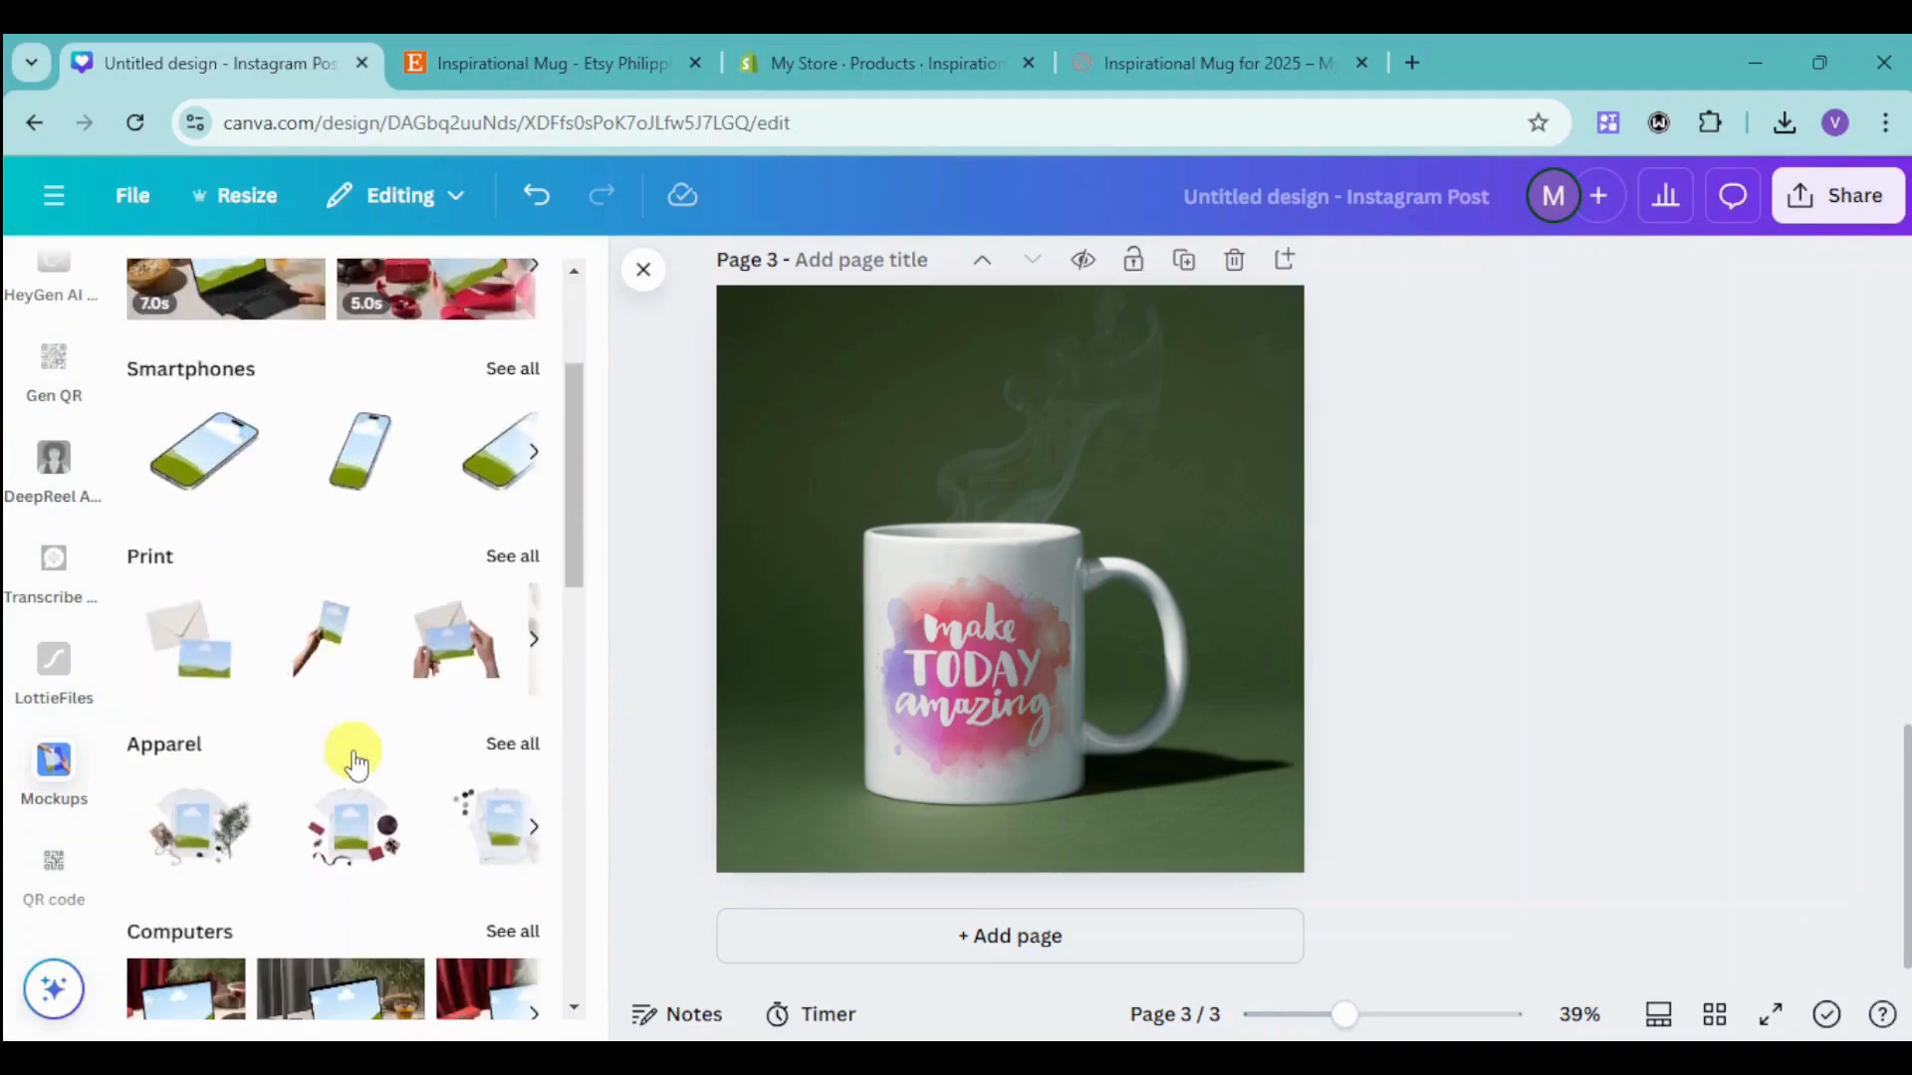
scroll(259, 756, up, 1)
scroll(328, 797, down, 2)
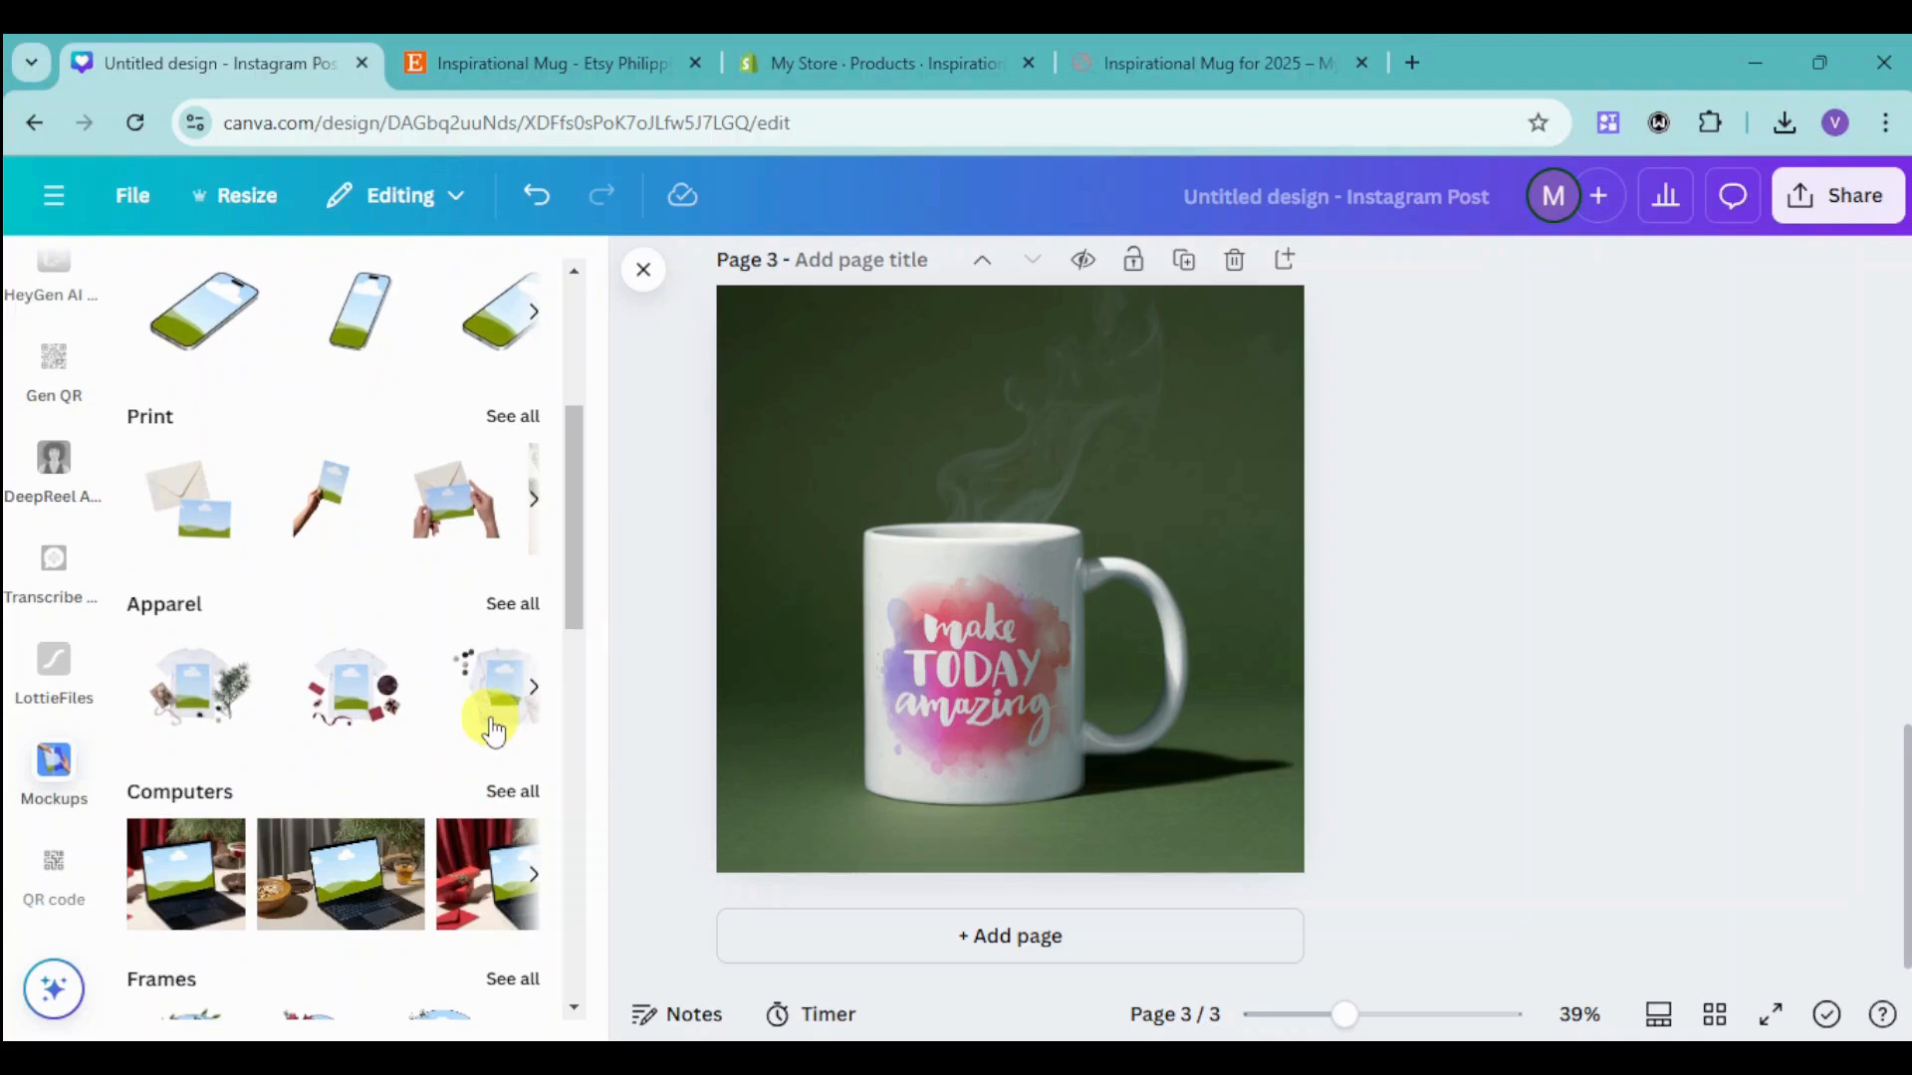
scroll(391, 710, down, 1)
scroll(391, 710, down, 2)
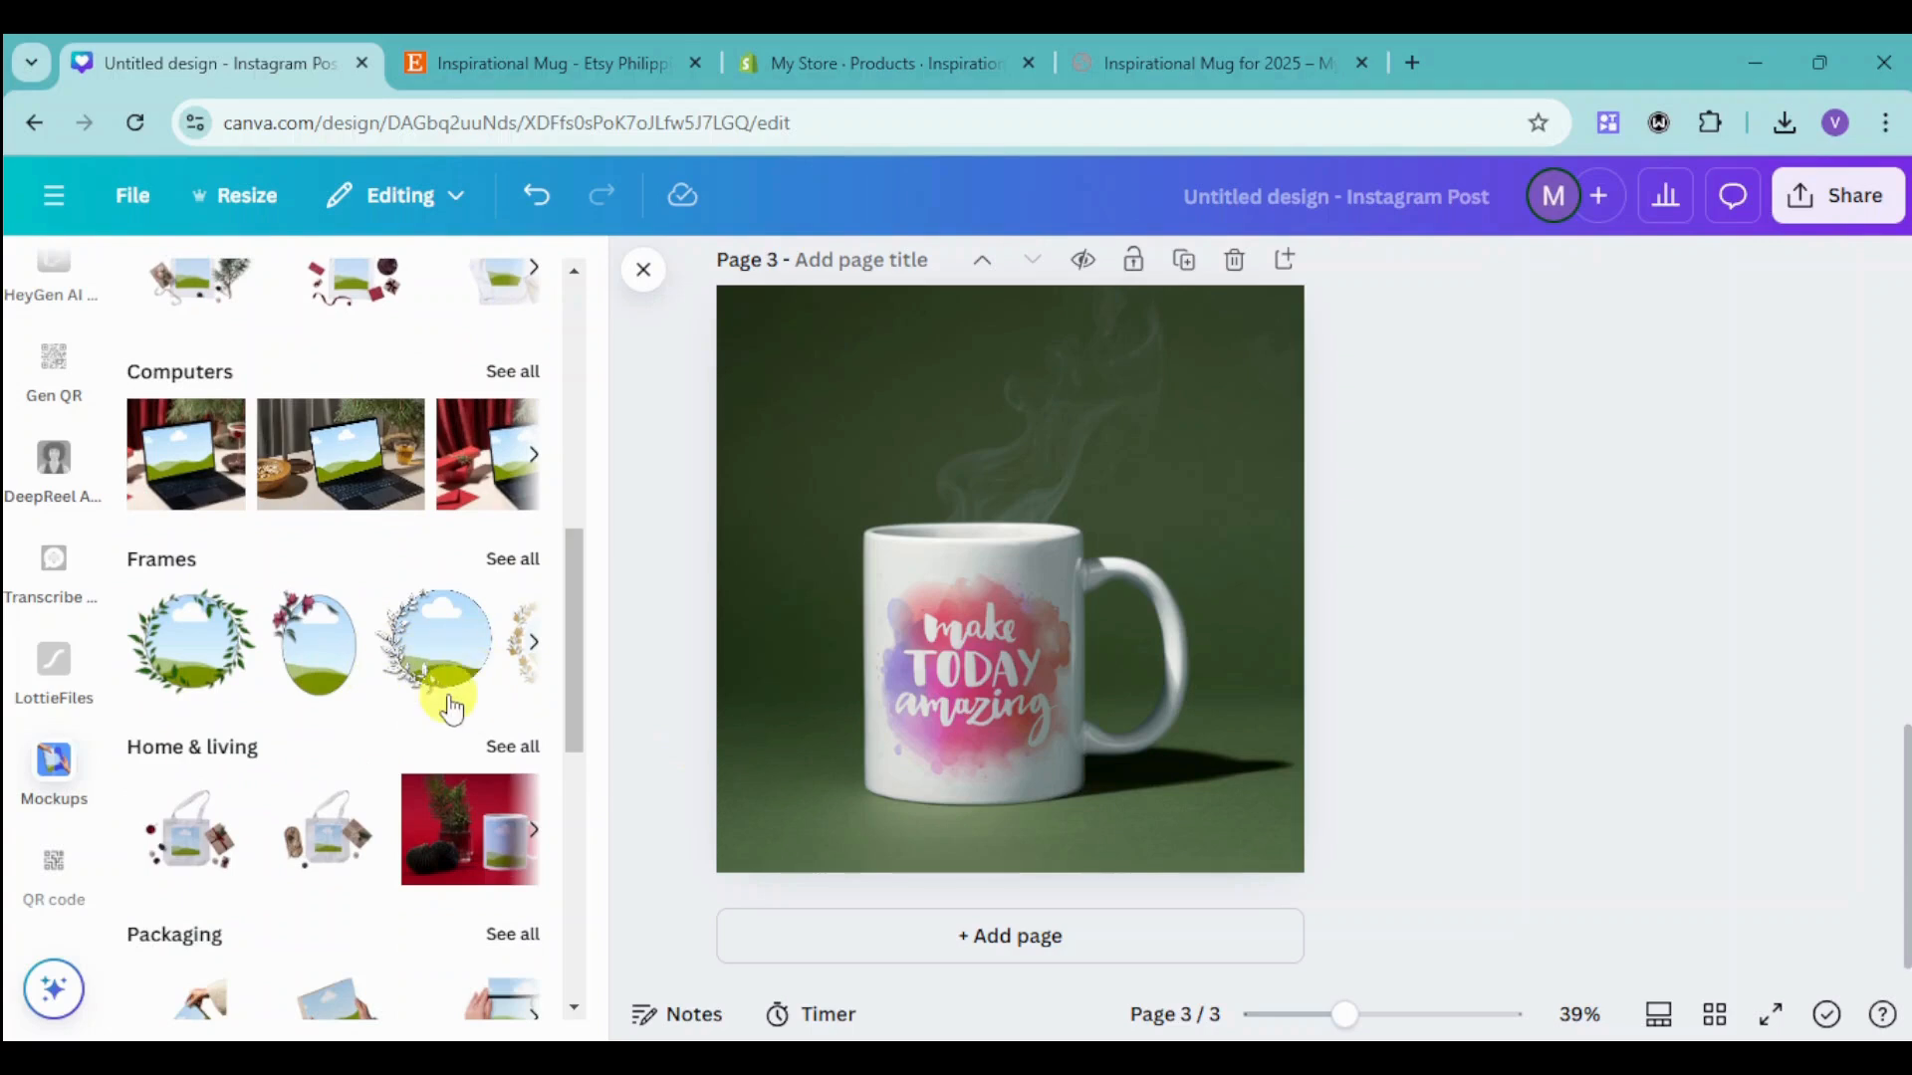
scroll(448, 704, down, 1)
scroll(379, 757, down, 3)
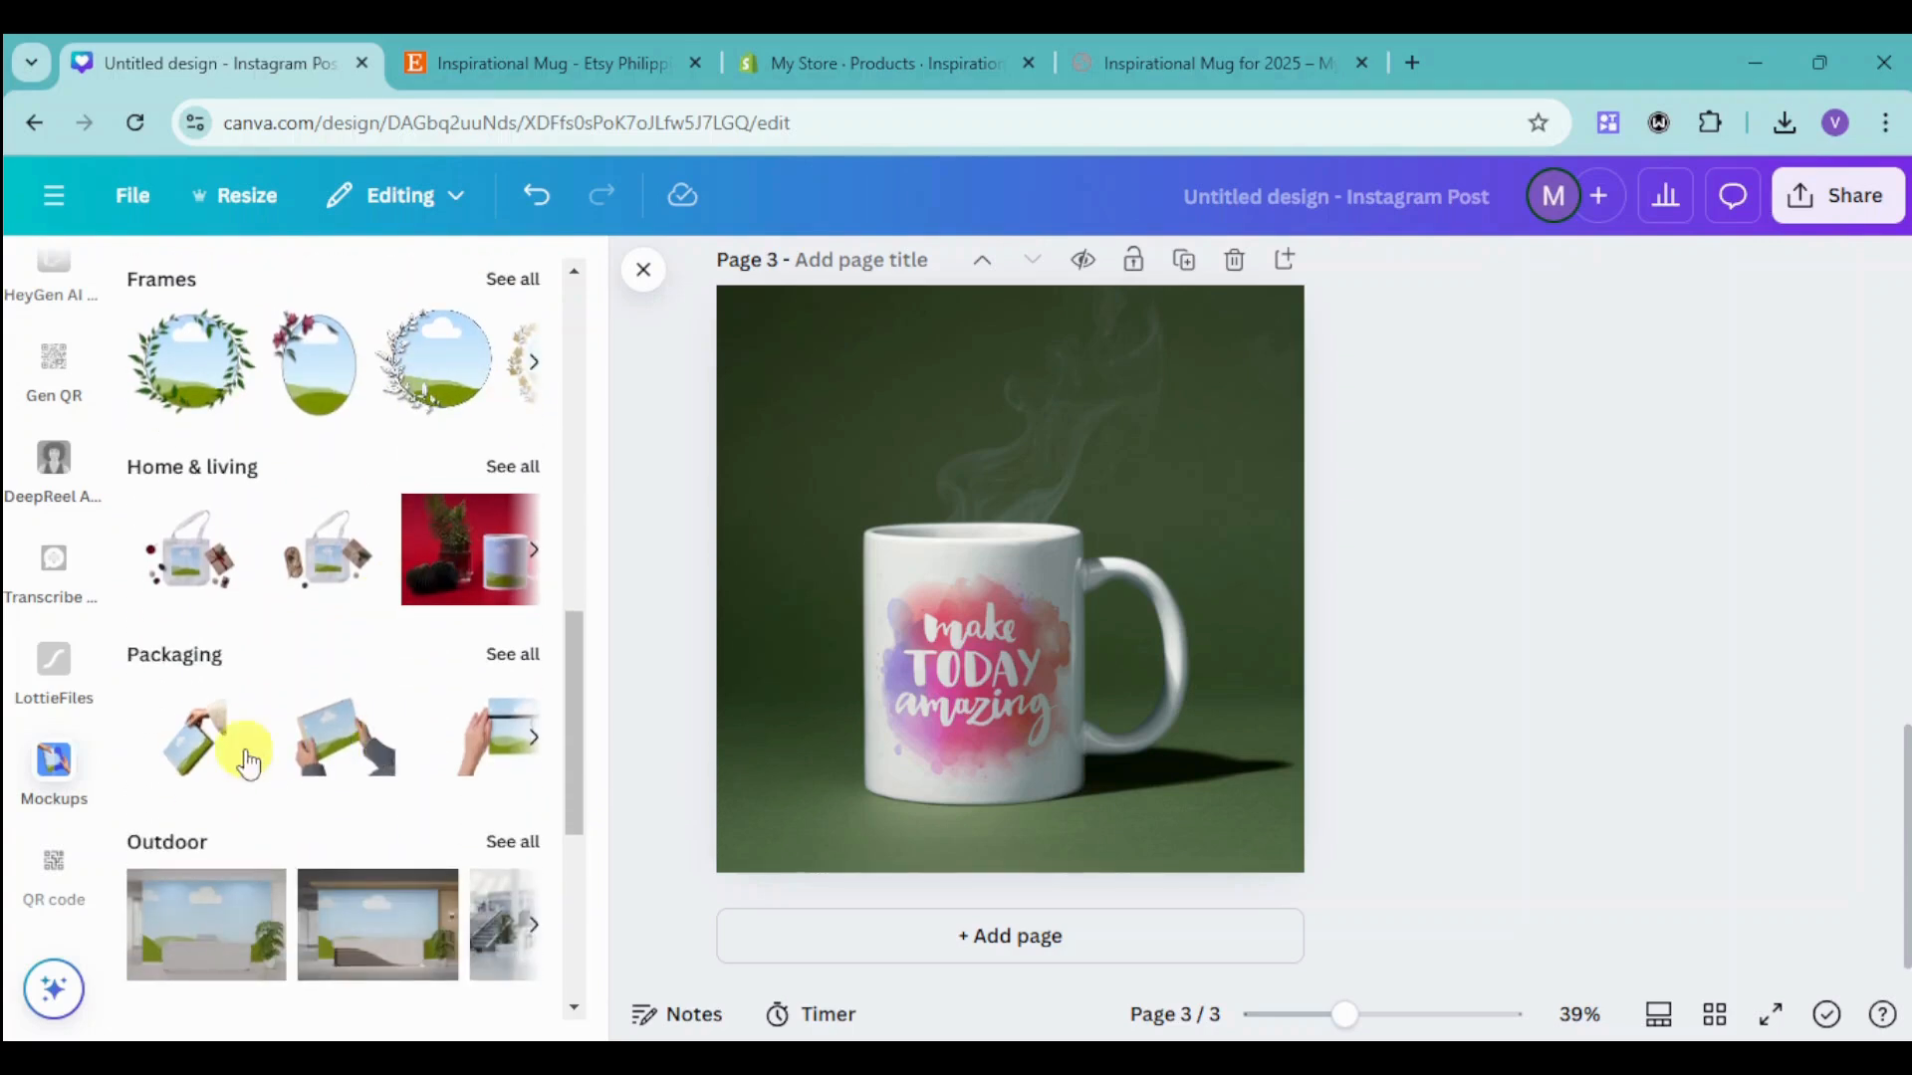
scroll(354, 768, down, 2)
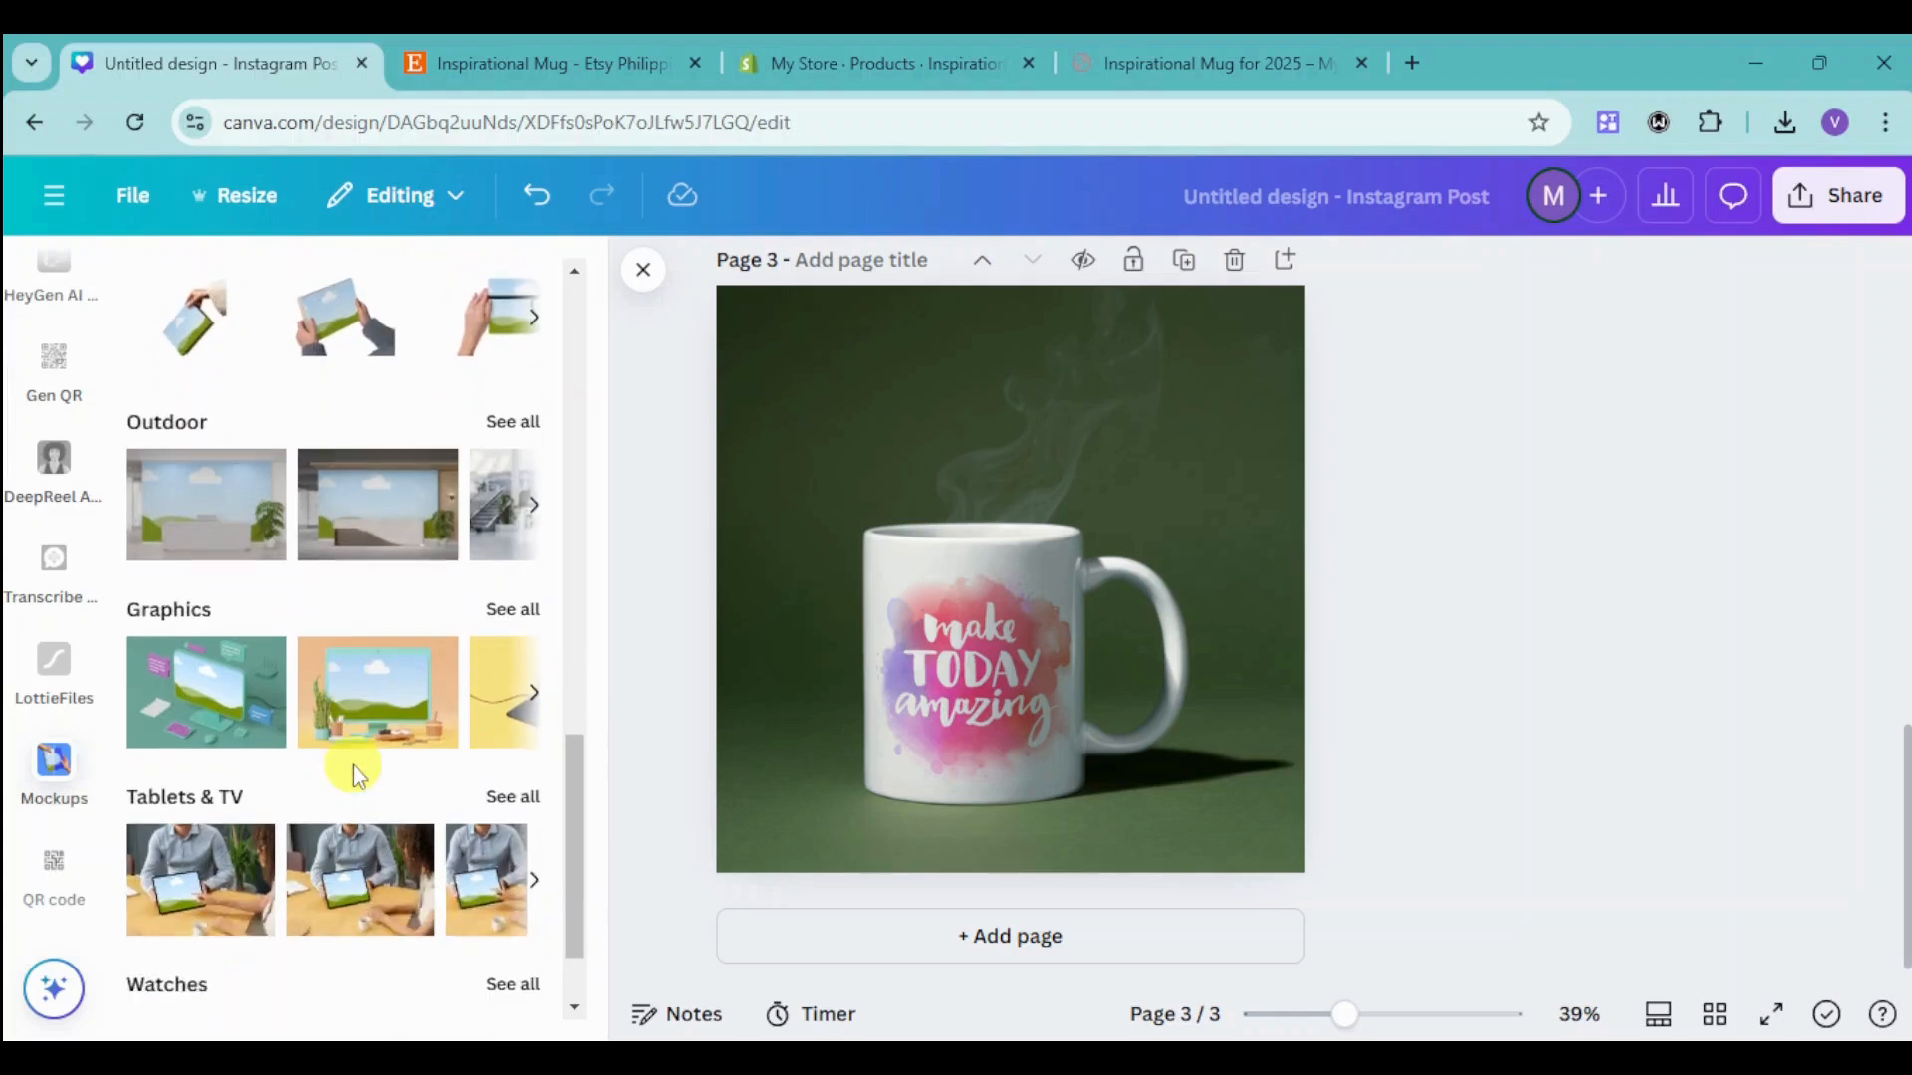